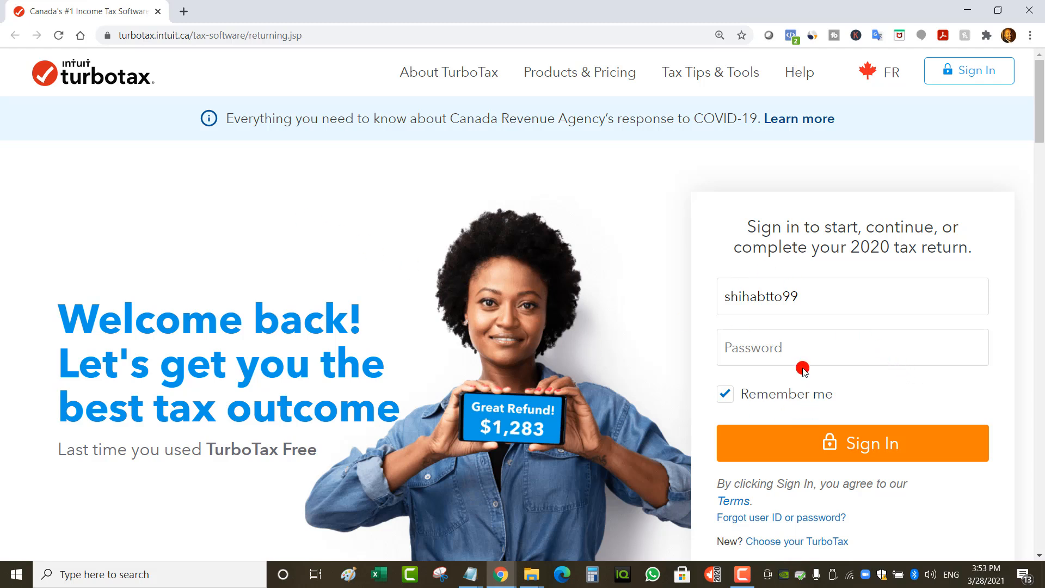
- Sign in to the existing TurboTax account by entering the account password
scroll(854, 446, "down", 1)
scroll(852, 444, "down", 1)
scroll(858, 346, "up", 2)
left_click(843, 354)
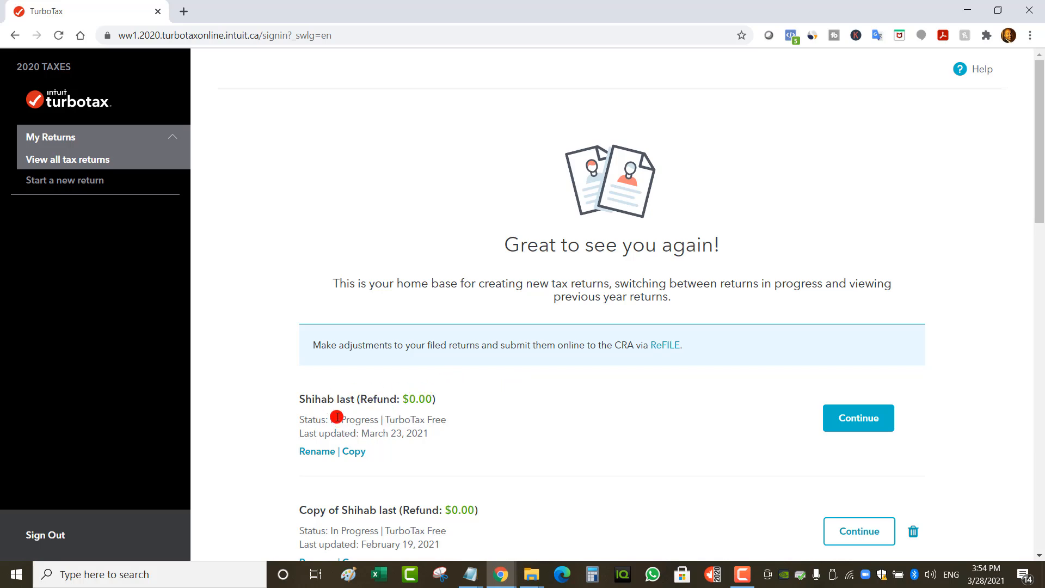
- Start a new 2020 tax return with the Free edition
scroll(361, 415, "down", 9)
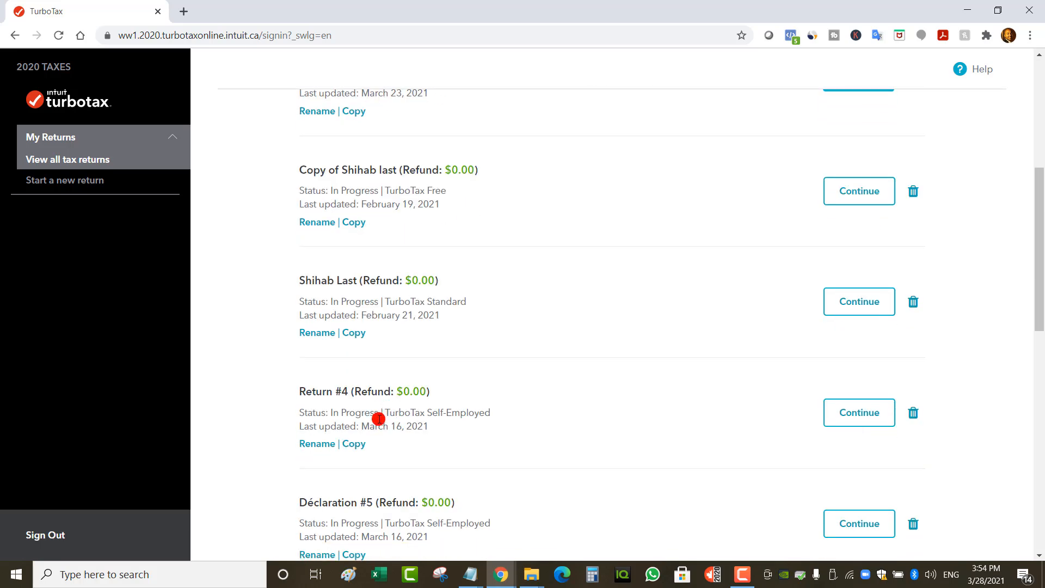
scroll(392, 462, "down", 4)
scroll(381, 353, "up", 7)
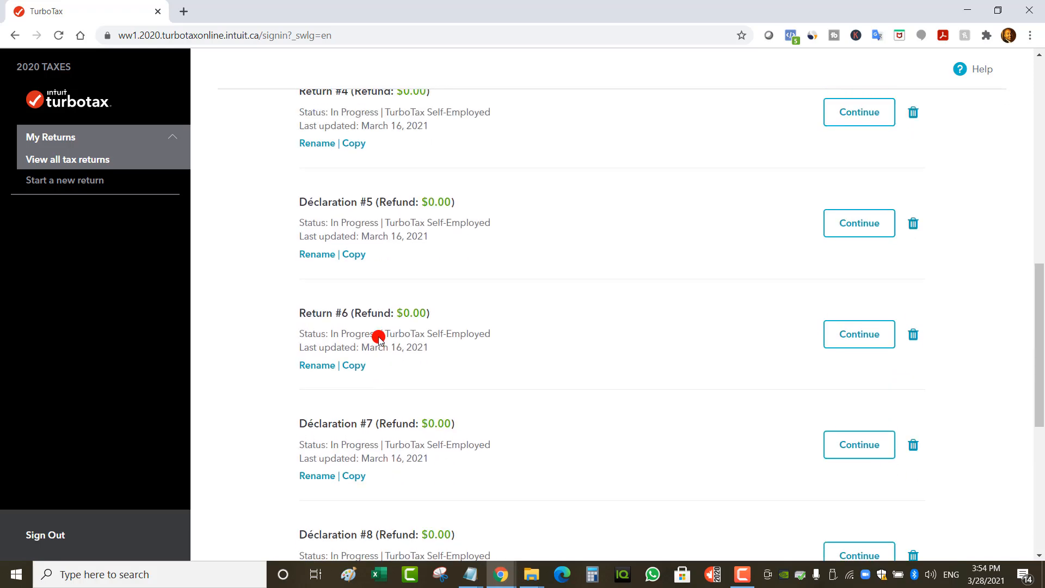
scroll(419, 319, "up", 4)
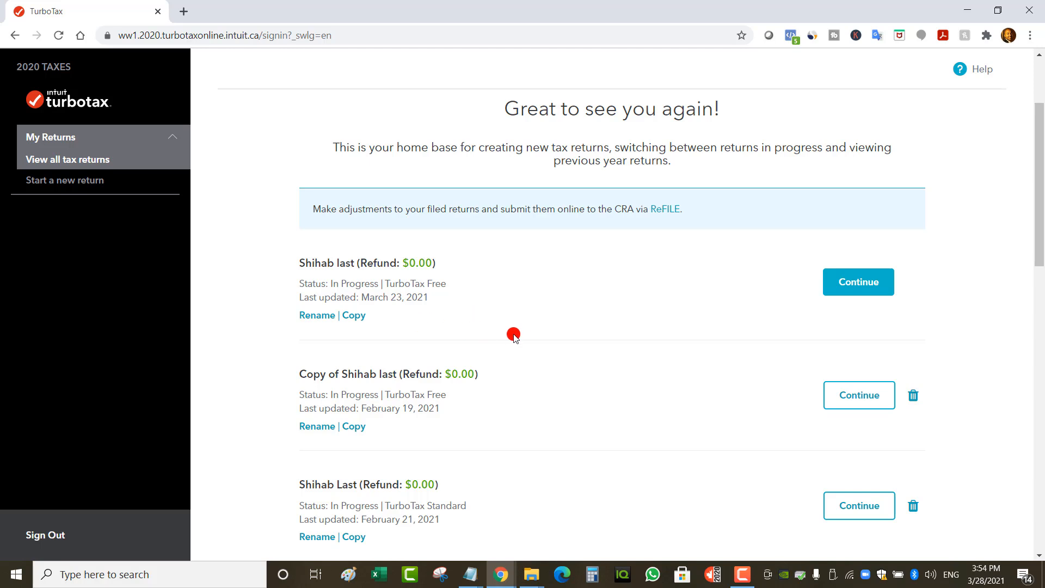
scroll(569, 368, "up", 2)
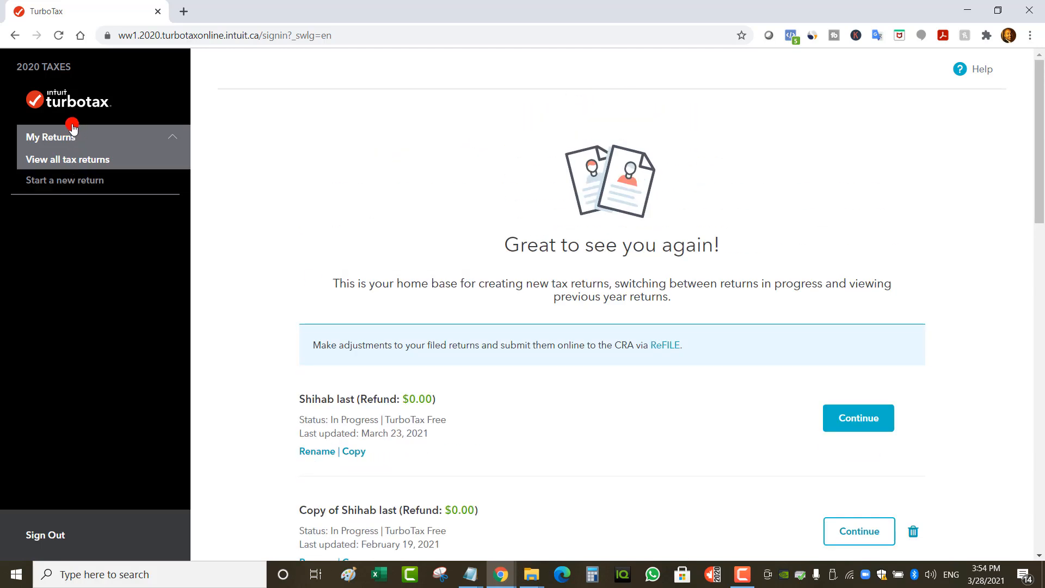
left_click(78, 187)
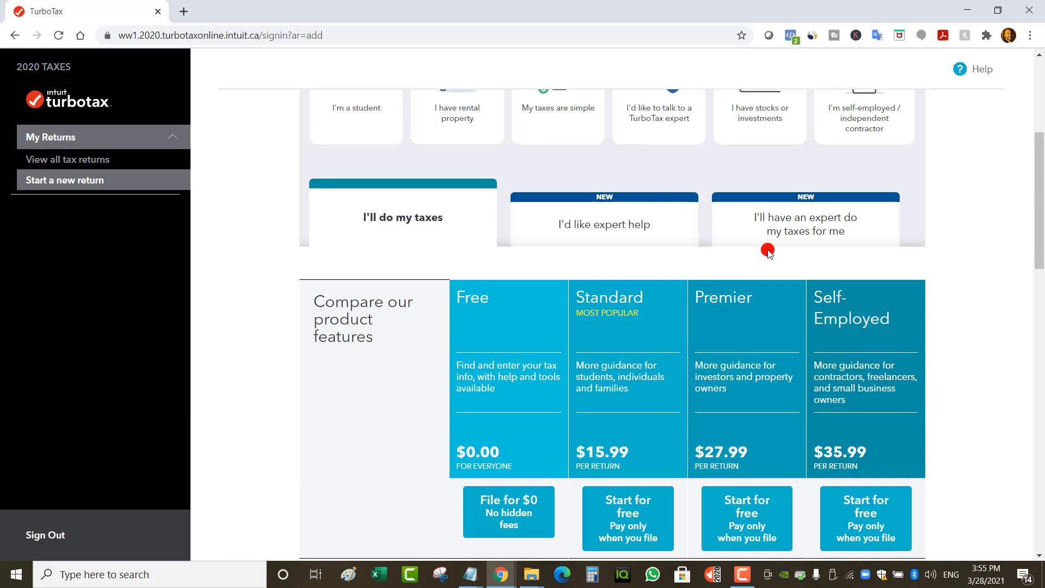
scroll(768, 252, "down", 1)
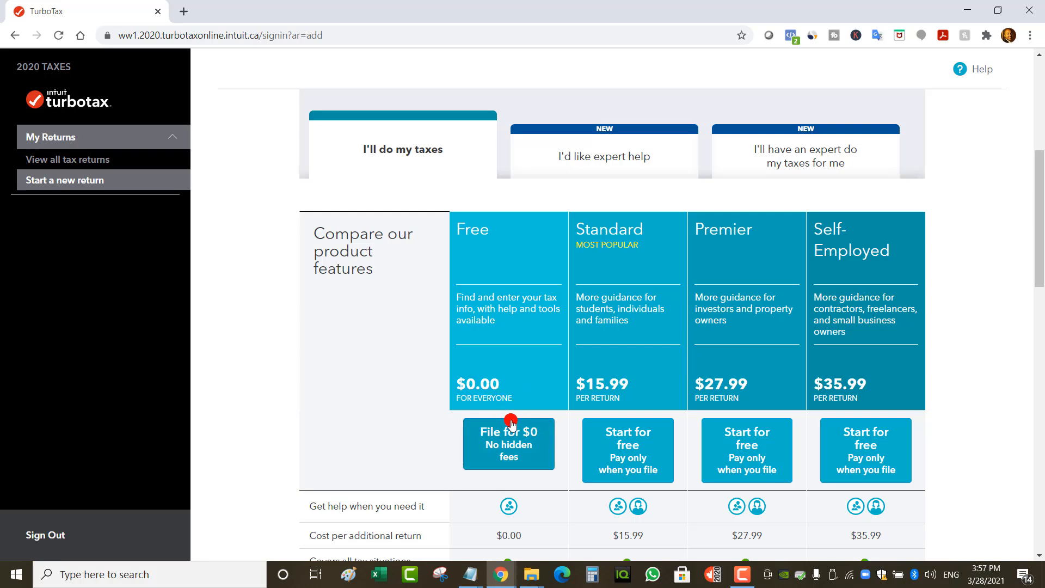
scroll(511, 423, "down", 1)
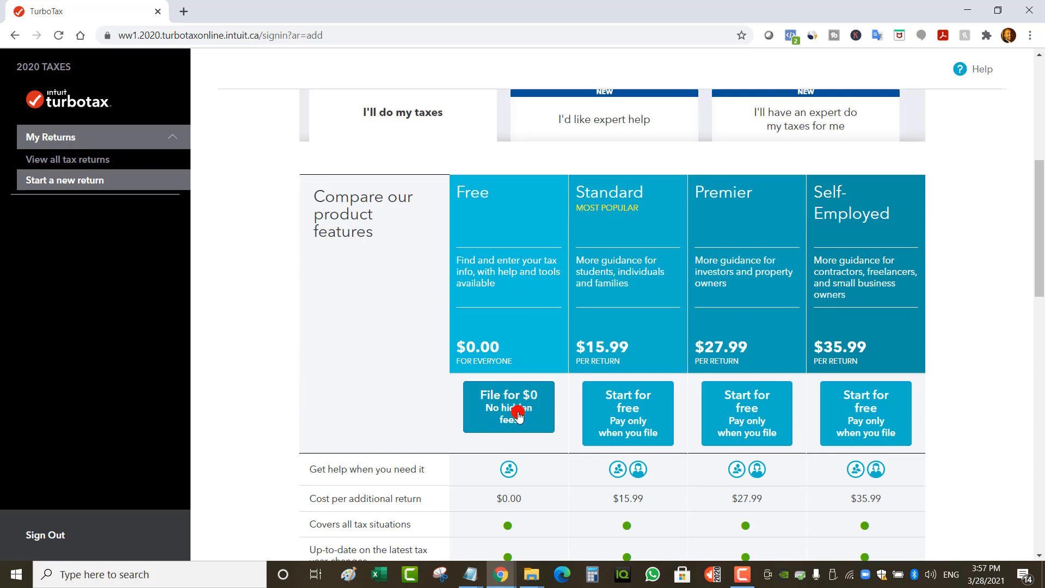
left_click(511, 416)
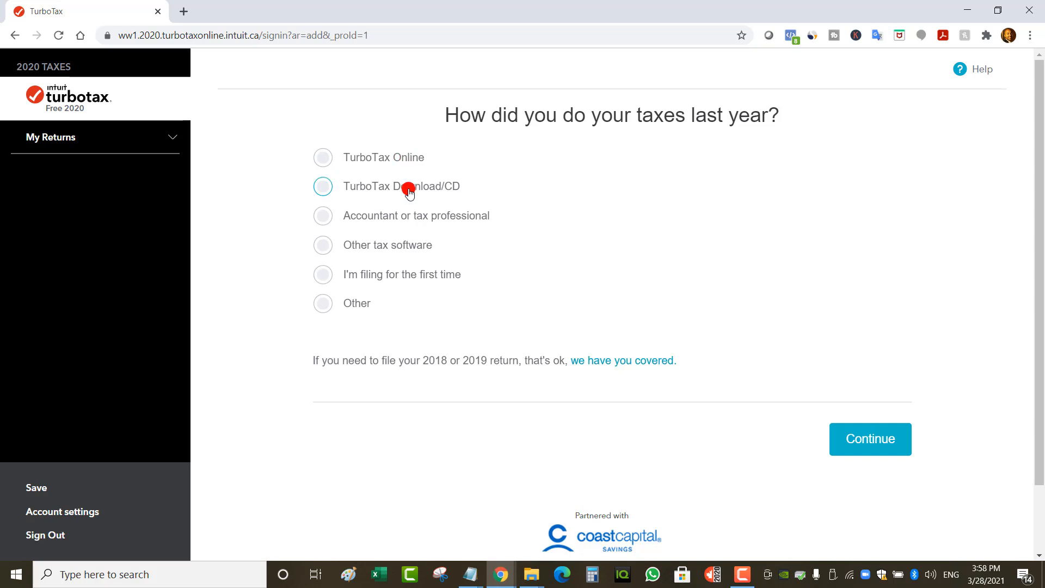
- State that this is a first-time filing and that the return is being prepared for Myself
left_click(411, 280)
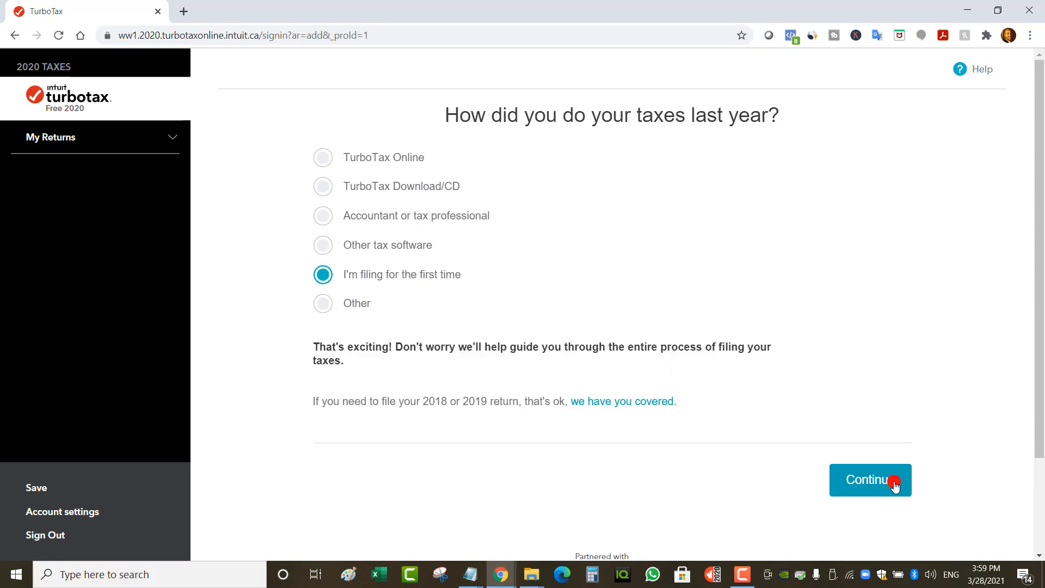
left_click(895, 482)
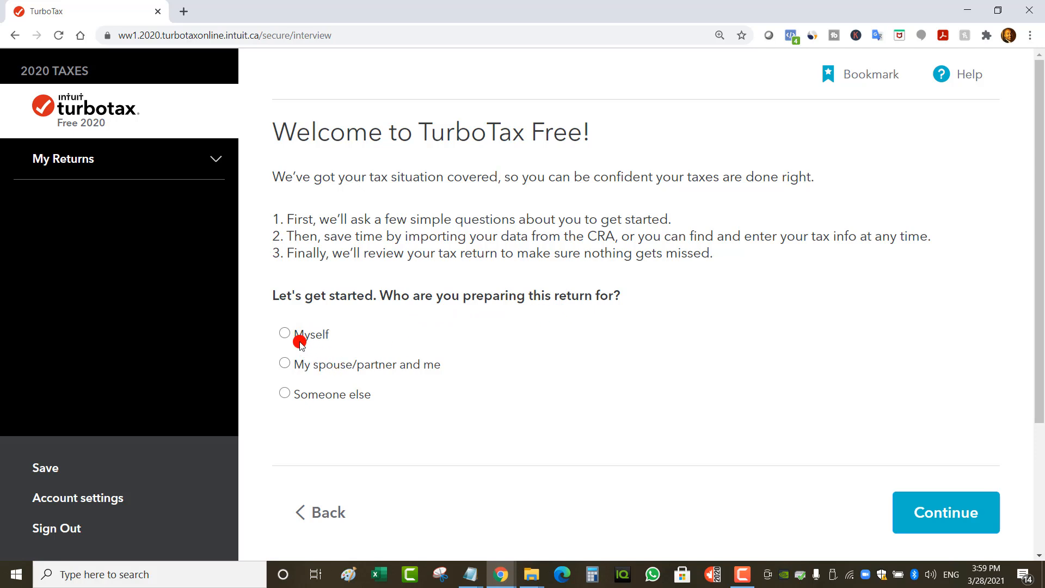
left_click(283, 335)
left_click(284, 333)
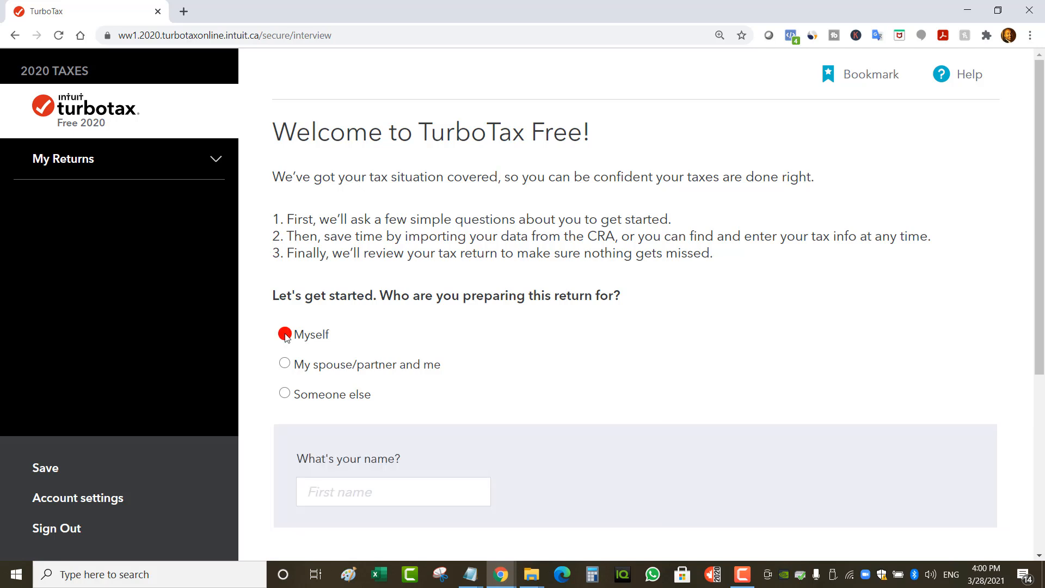
- Enter the taxpayer's first name and continue to the marital status question
left_click(355, 491)
left_click(546, 351)
left_click(393, 495)
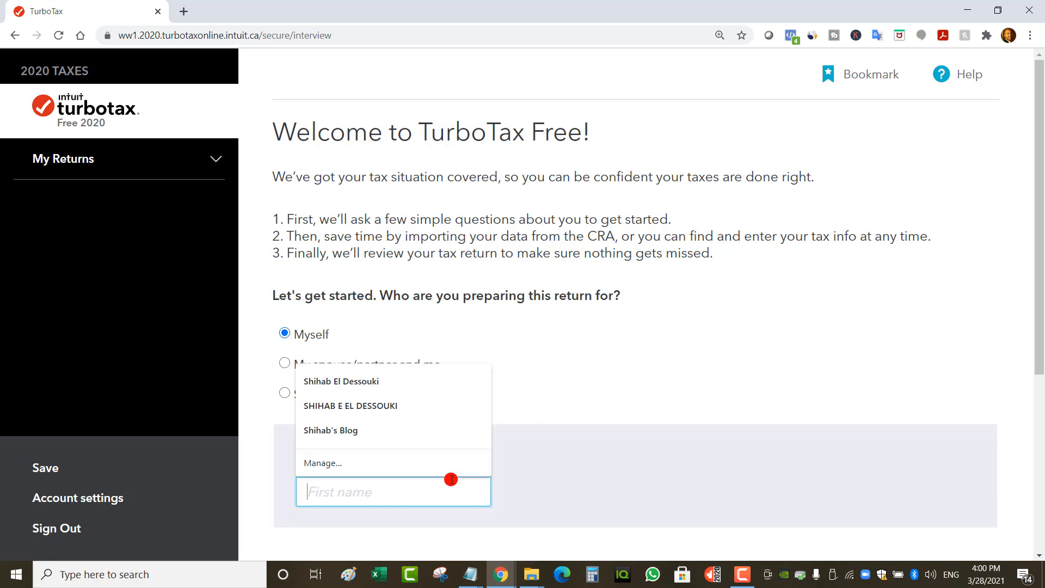
left_click(530, 462)
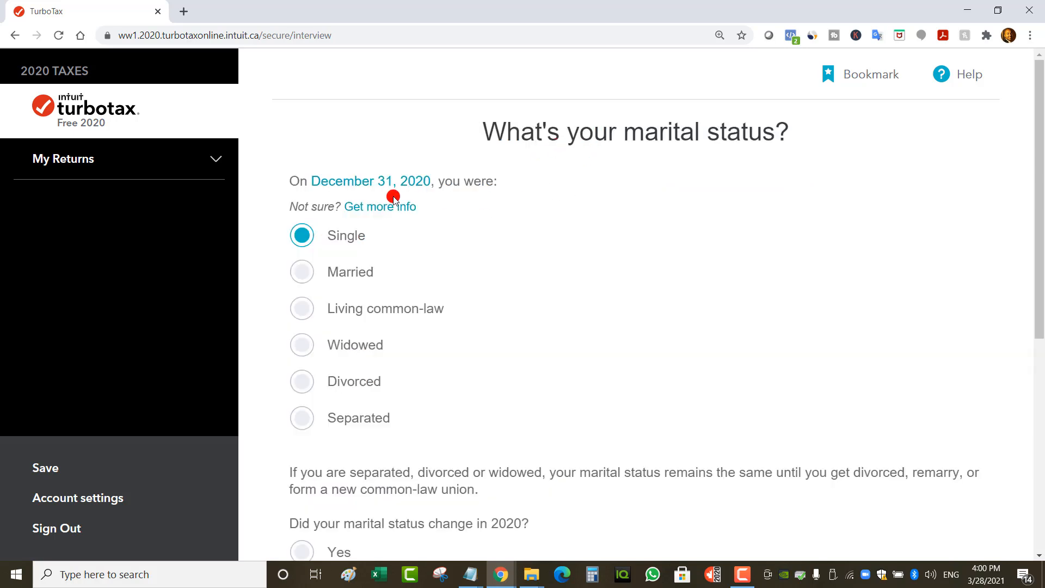
- Accept the marital status Single with no change in 2020, and answer No to having children or financially supporting another person
scroll(388, 264, "down", 2)
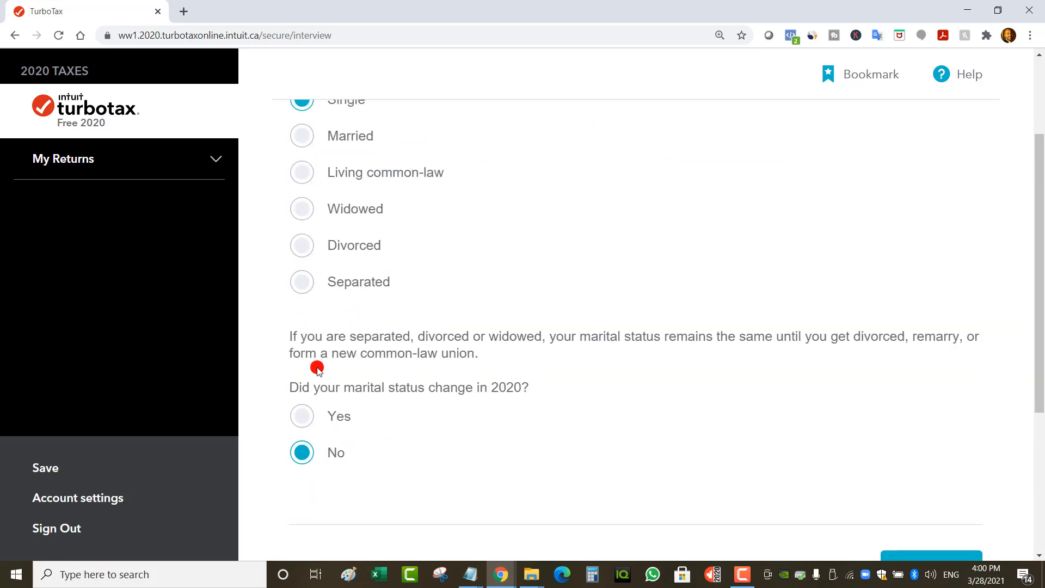
scroll(751, 432, "down", 2)
left_click(943, 434)
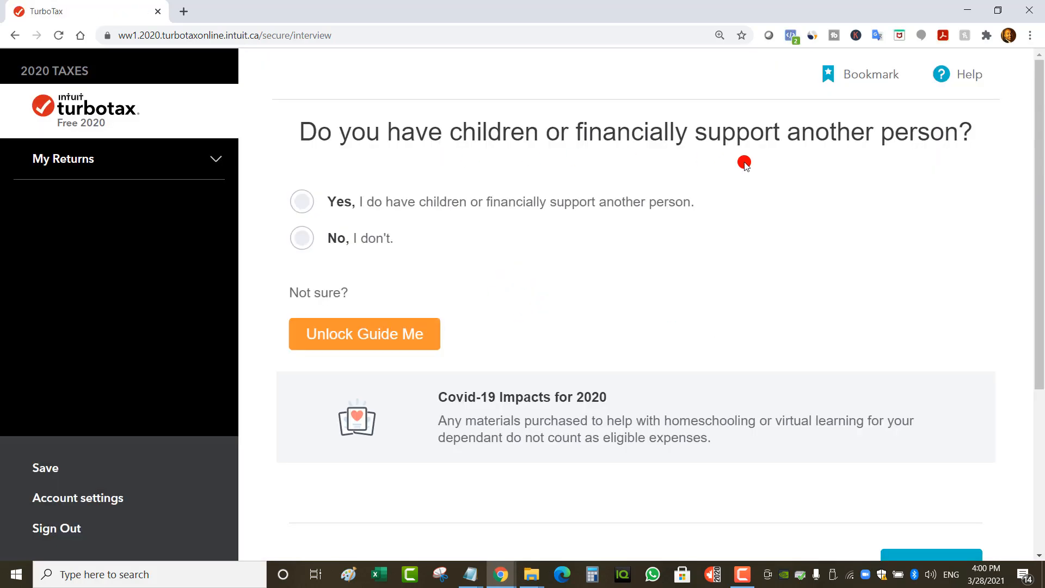
left_click(301, 237)
scroll(749, 322, "down", 2)
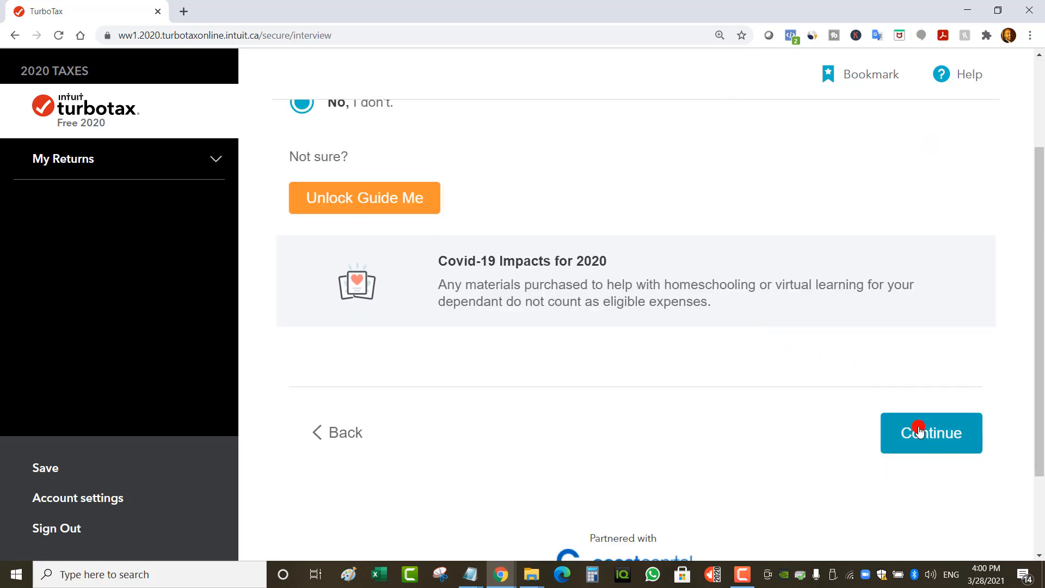
left_click(920, 430)
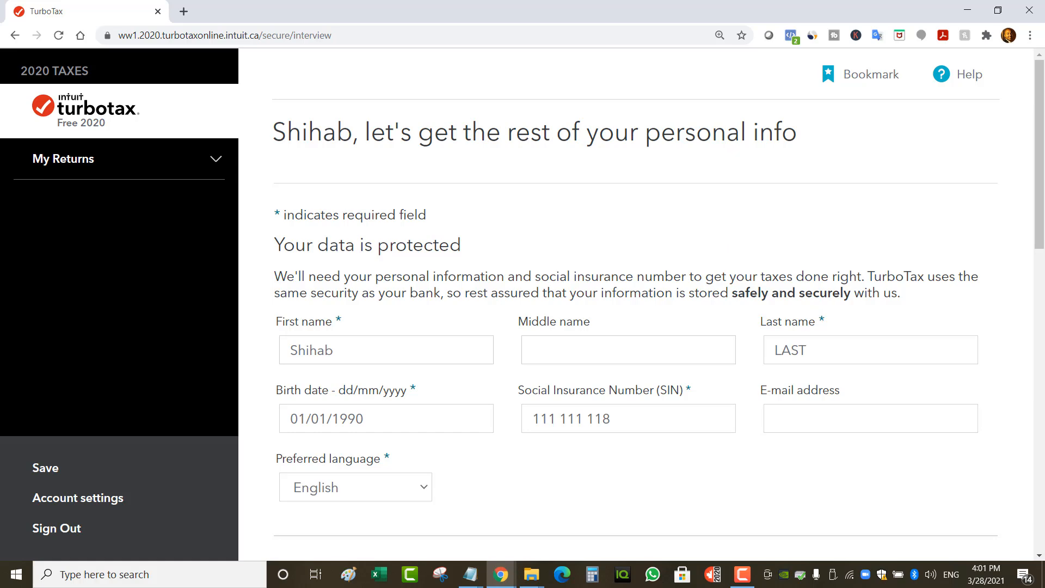
- Answer that the CRA has received tax returns before, and leave the optional NETFILE access code blank
left_click_drag(1037, 221, 1034, 254)
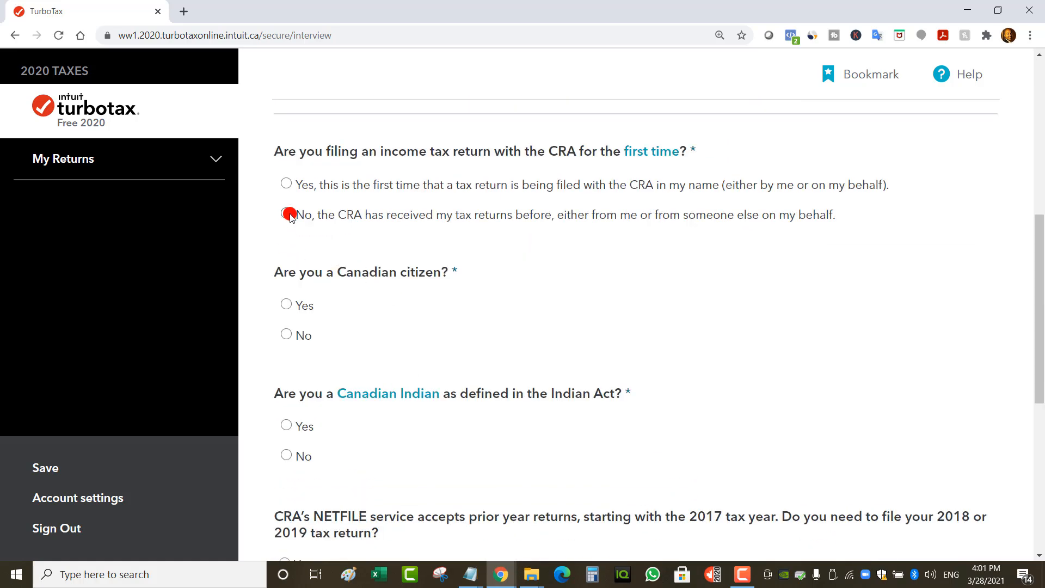
left_click(287, 215)
scroll(350, 308, "down", 5)
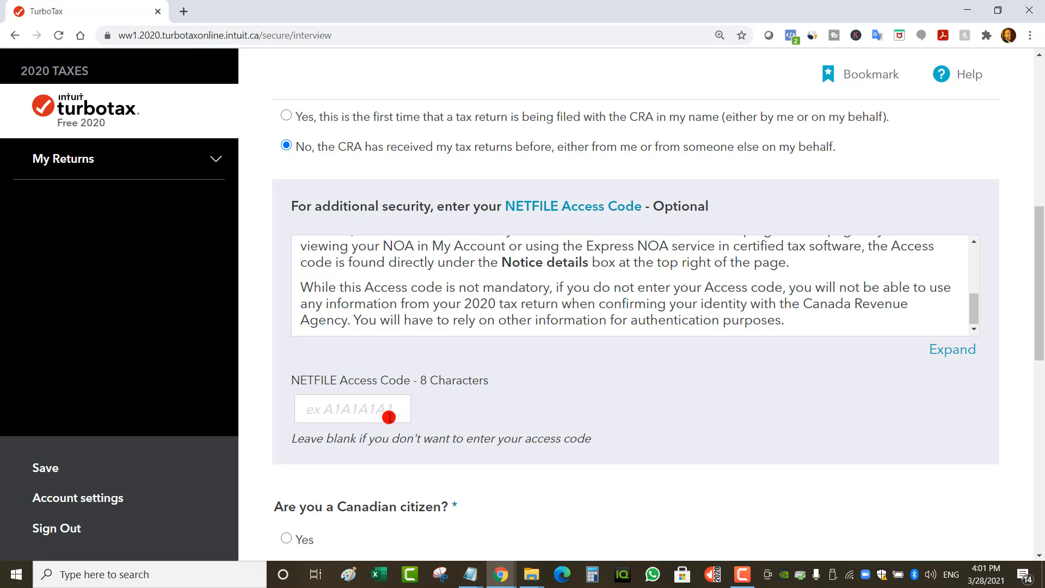
scroll(405, 411, "down", 5)
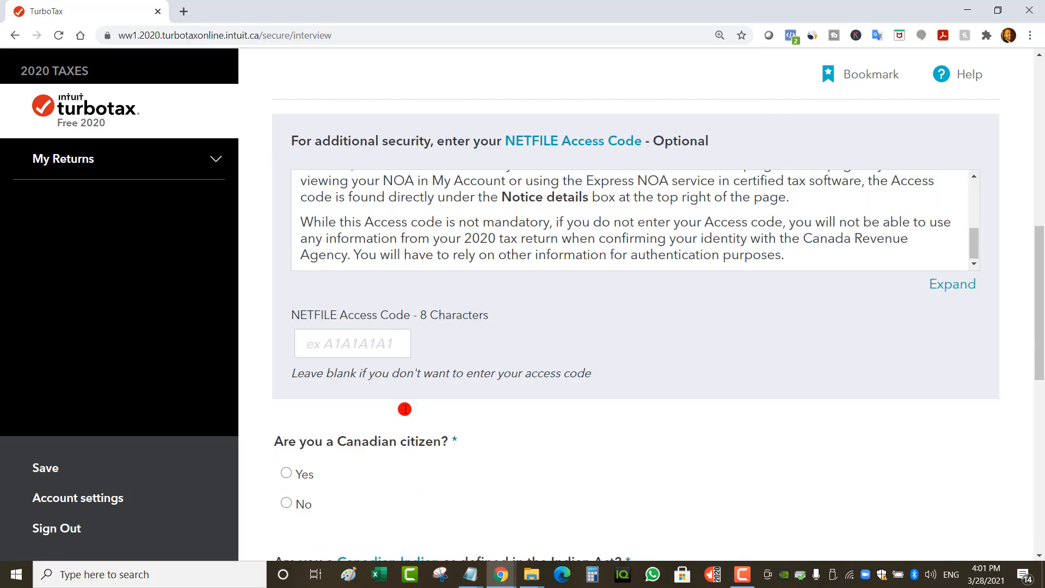
- Answer Yes to being a Canadian citizen and Yes to sharing the information with Elections Canada
left_click(287, 267)
scroll(297, 283, "down", 4)
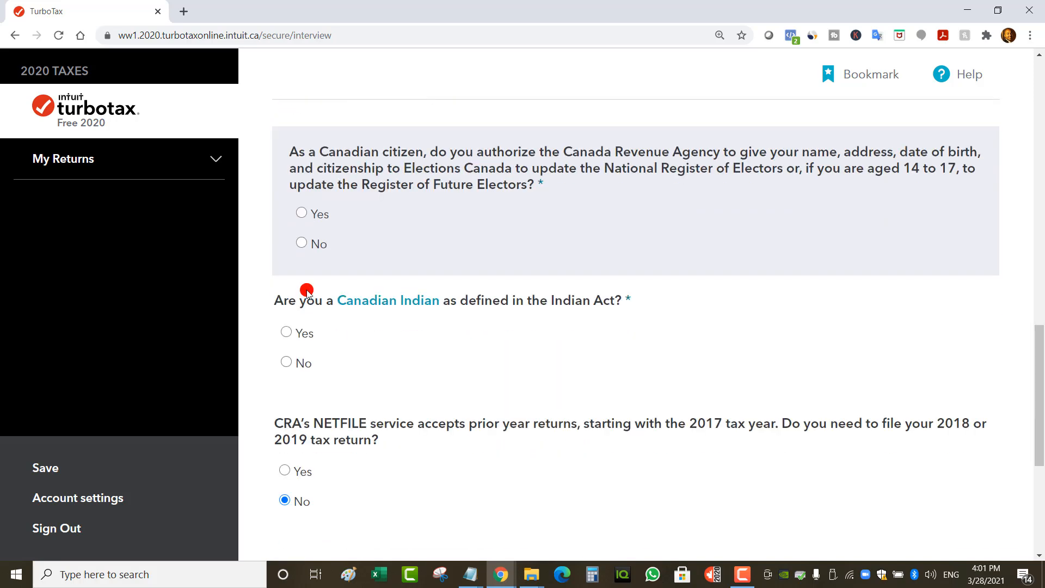
left_click(302, 221)
- Answer No to the Indian Act question, keep No for filing 2018 or 2019 returns, and submit the personal info page
scroll(310, 291, "down", 2)
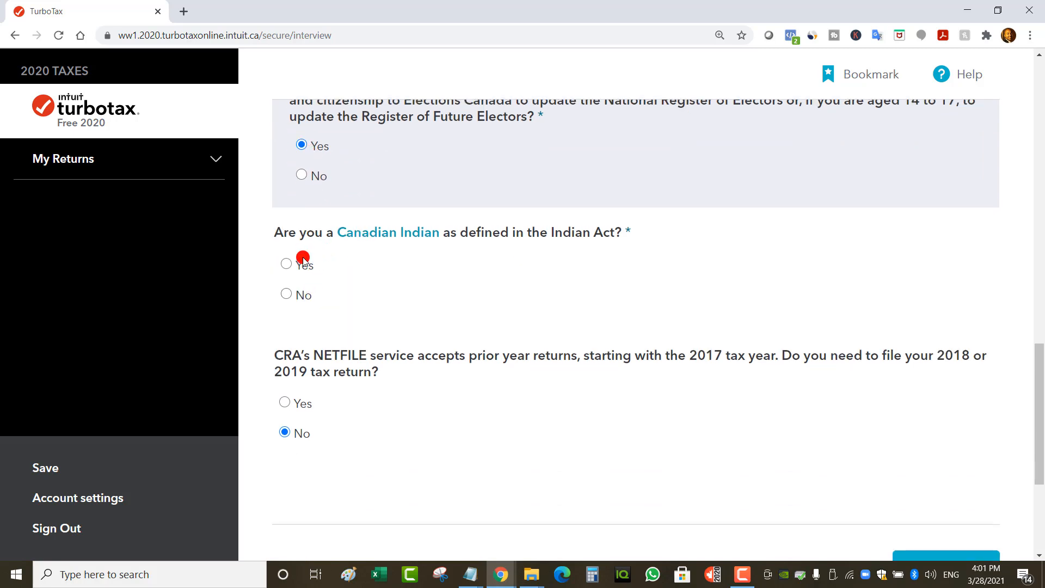
left_click(286, 295)
scroll(397, 392, "down", 3)
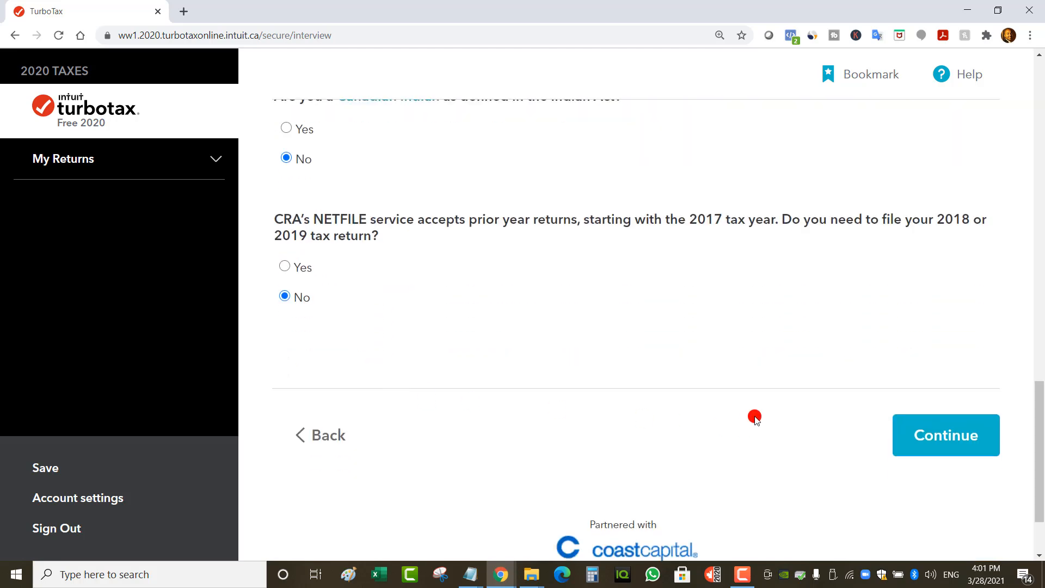
left_click(943, 450)
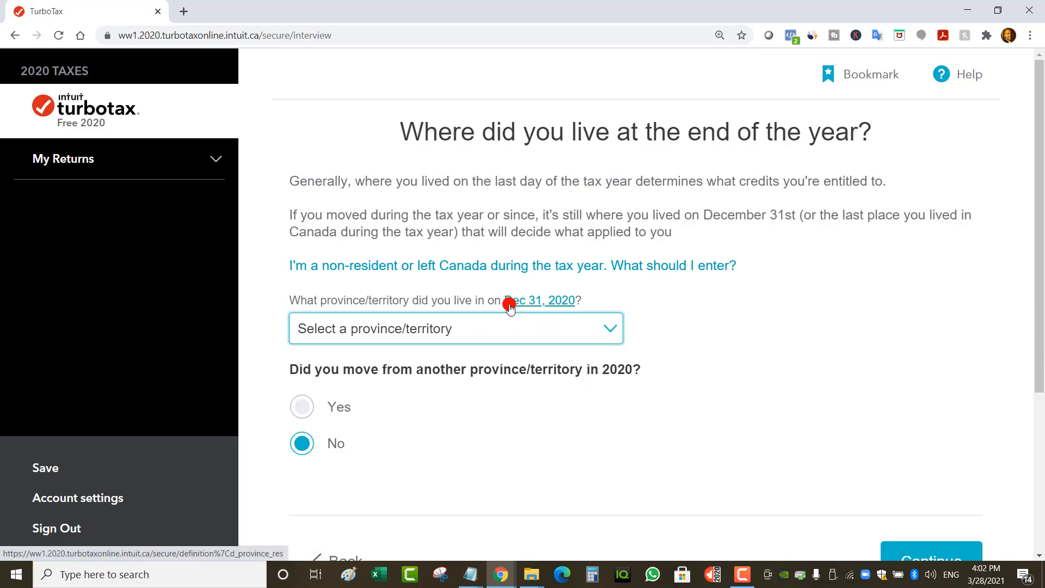
- Set the December 31, 2020 province to Québec with no move, and accept No for a residency change in 2020
left_click(477, 330)
left_click(383, 198)
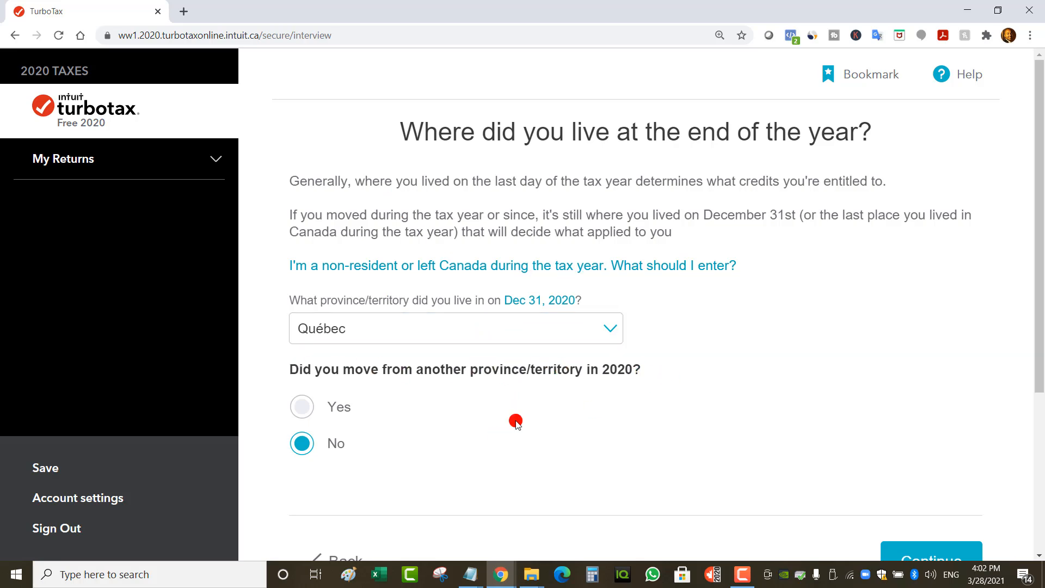
scroll(937, 450, "down", 2)
left_click(923, 497)
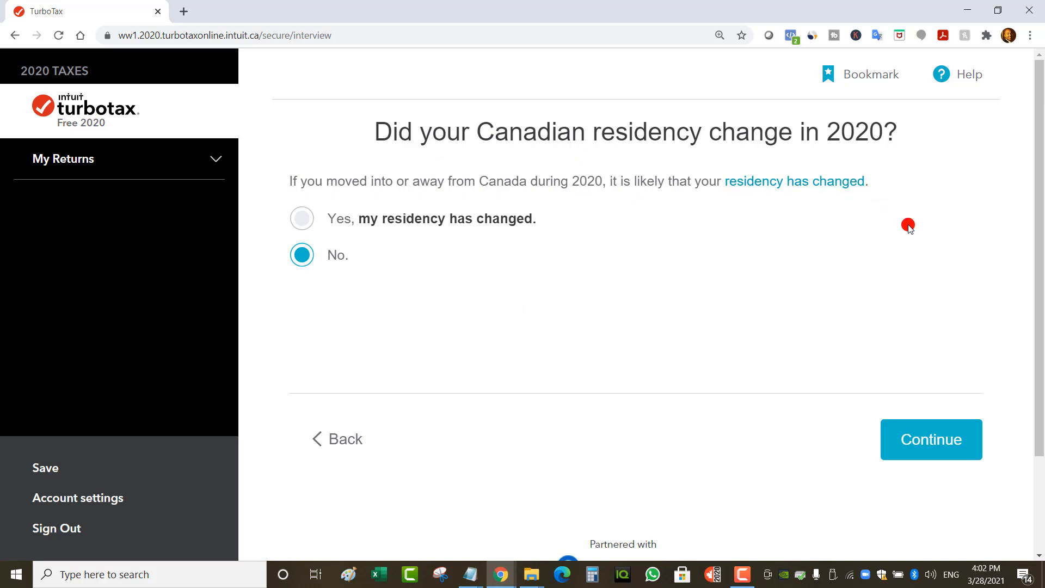
left_click(931, 435)
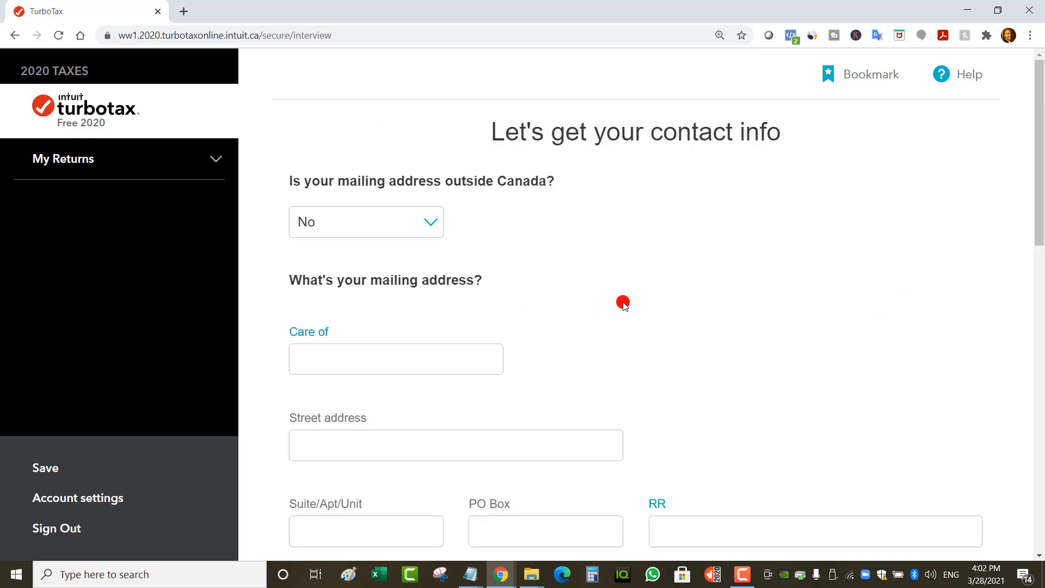
- Look up "cra account" on Google, view the CRA login services page, and return to the tax return
scroll(573, 321, "down", 1)
scroll(573, 321, "down", 1)
scroll(769, 320, "up", 2)
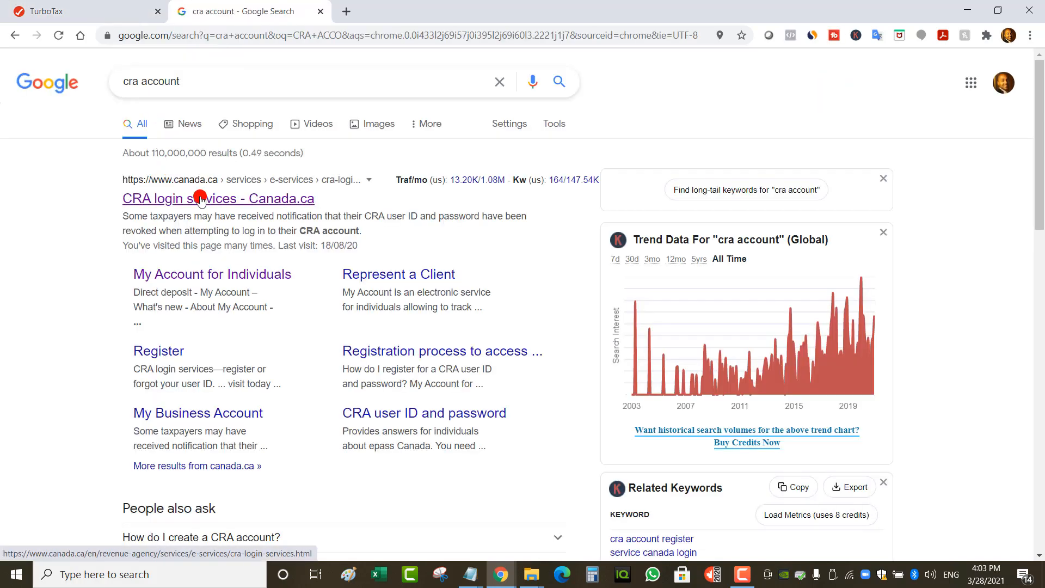
left_click(200, 200)
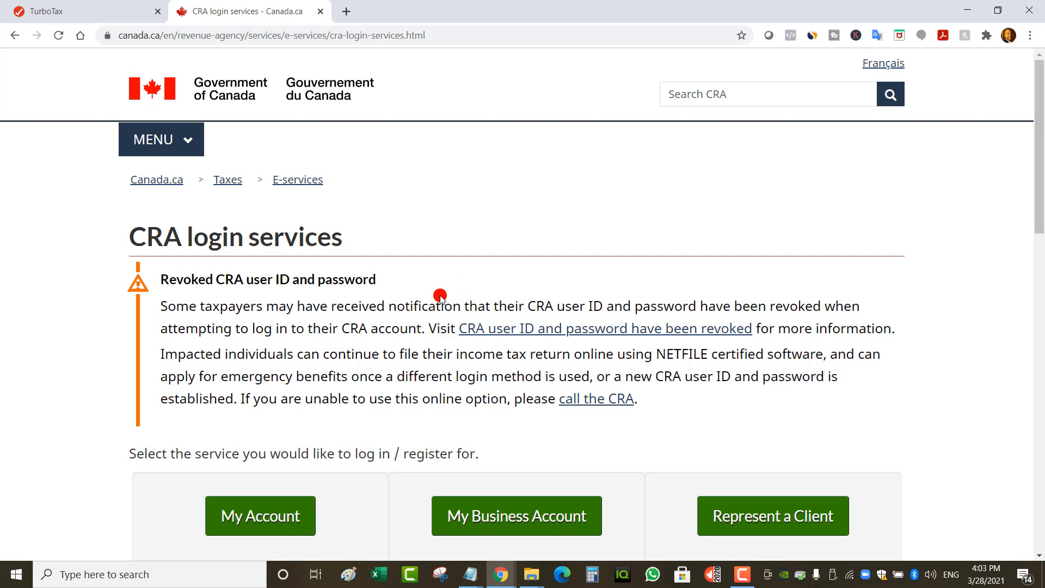
key("ctrl+w")
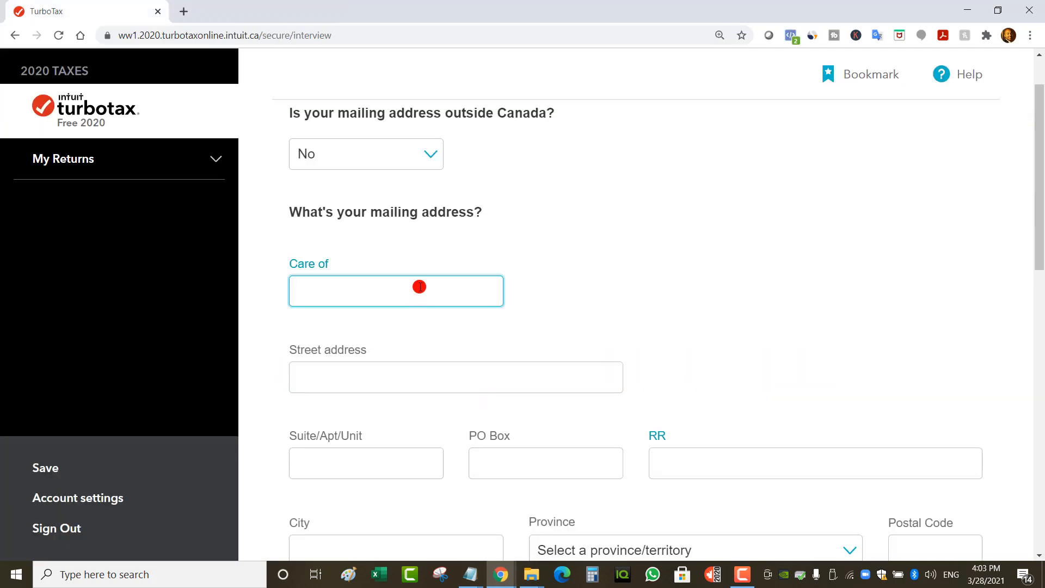
- Leave the mailing address and phone fields blank, answer No to a mailing address change this year, and submit the contact info
left_click(437, 293)
scroll(414, 311, "down", 5)
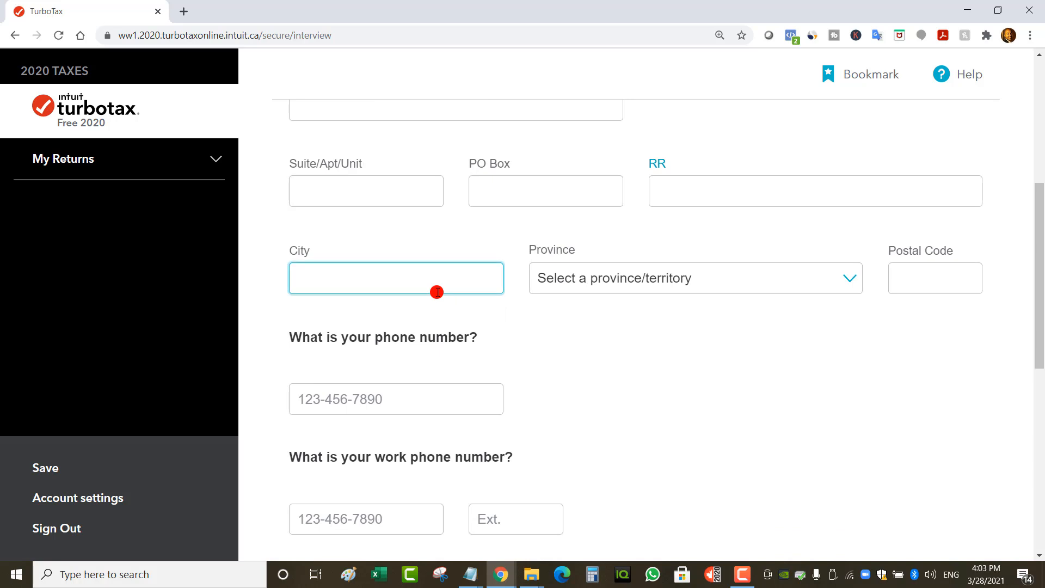
scroll(451, 286, "down", 1)
scroll(462, 304, "down", 1)
scroll(424, 329, "down", 4)
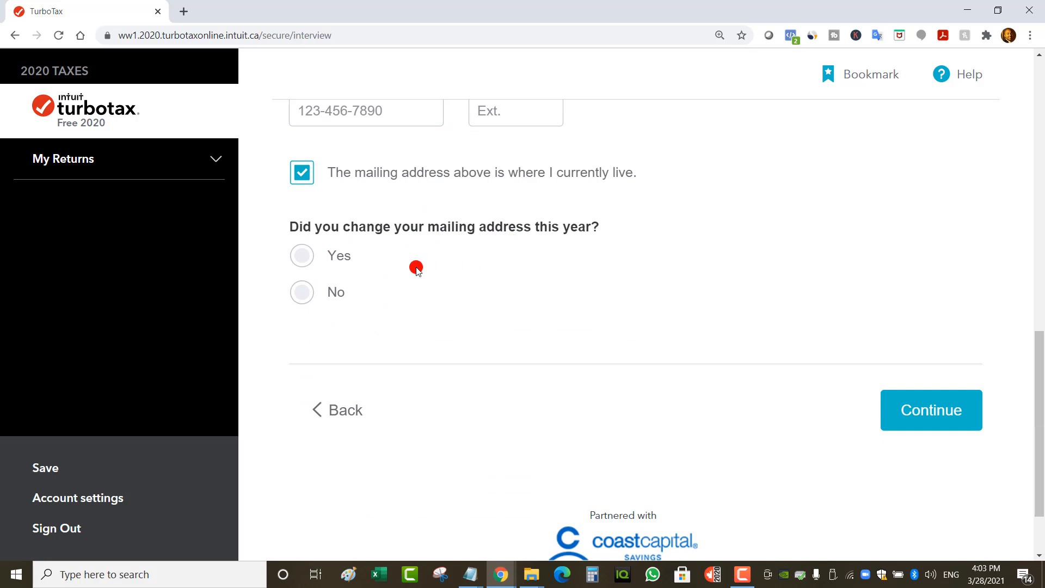
left_click(302, 292)
left_click(960, 419)
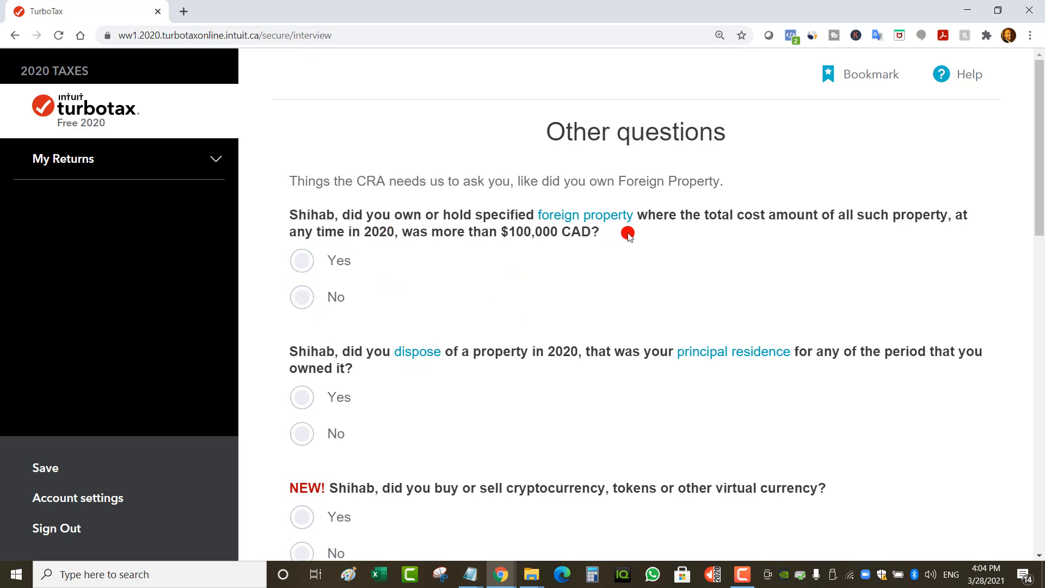
- Answer No to the foreign property, principal residence, cryptocurrency, incarceration and impairment questions, and continue past the personal info summary
left_click(302, 297)
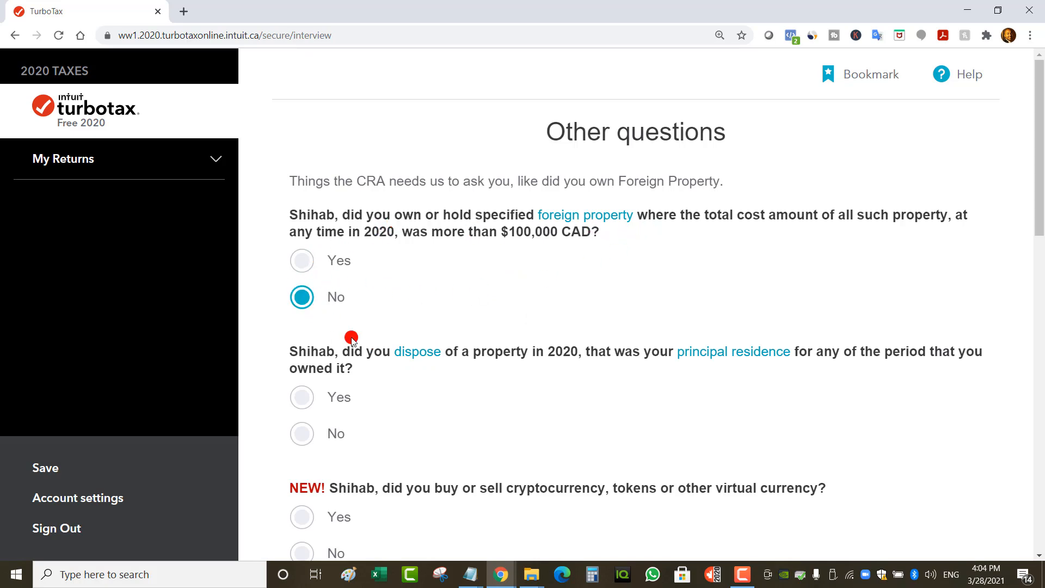
scroll(348, 302, "down", 1)
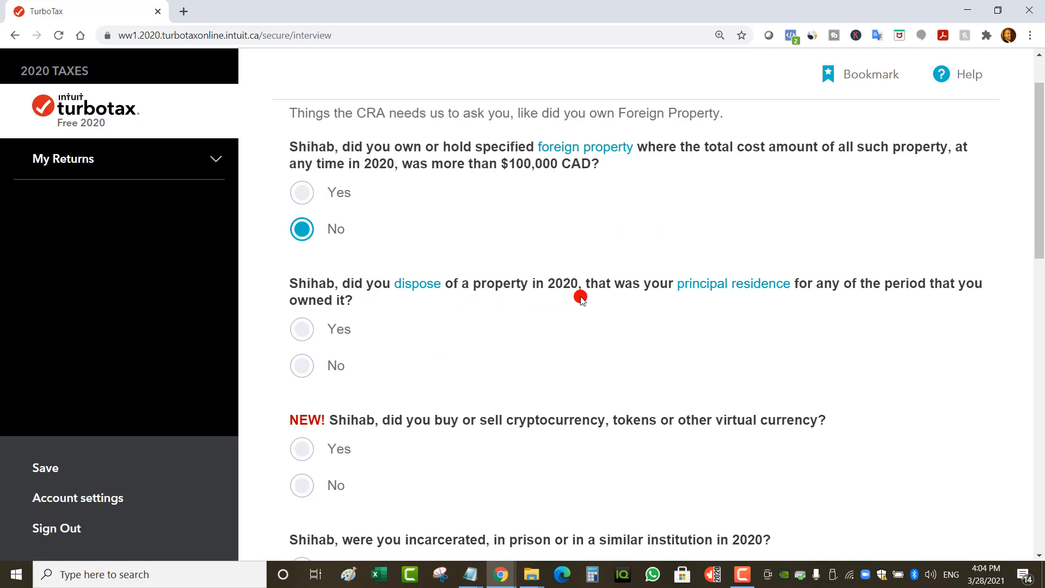
left_click(302, 365)
scroll(327, 378, "down", 2)
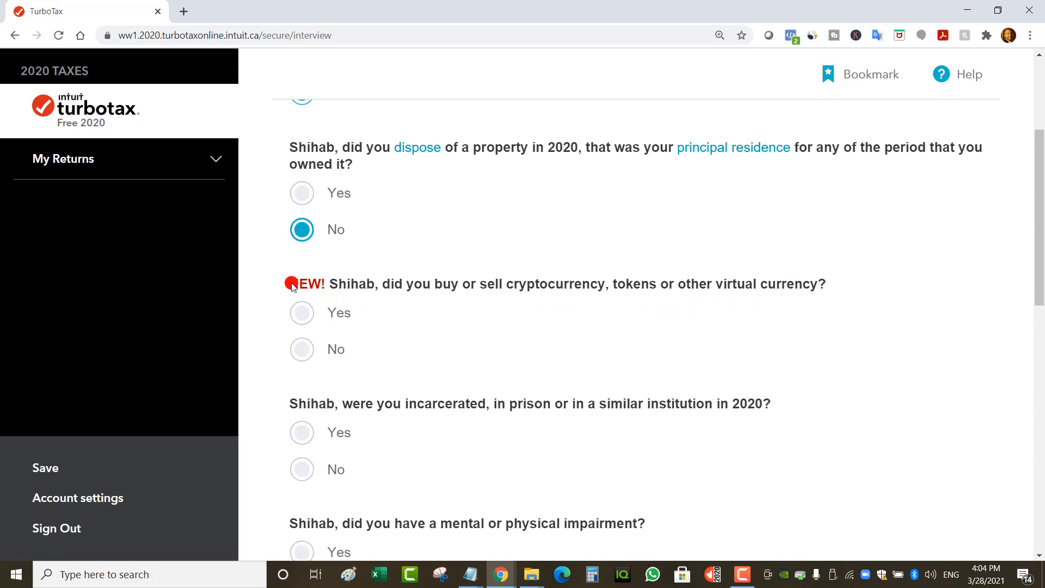
left_click(301, 348)
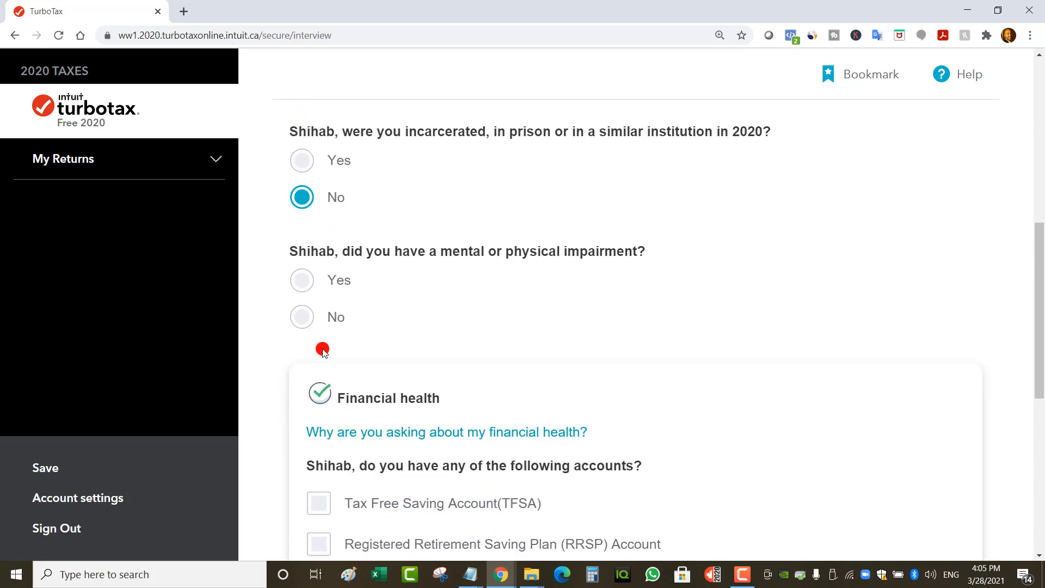
left_click(313, 324)
left_click(965, 493)
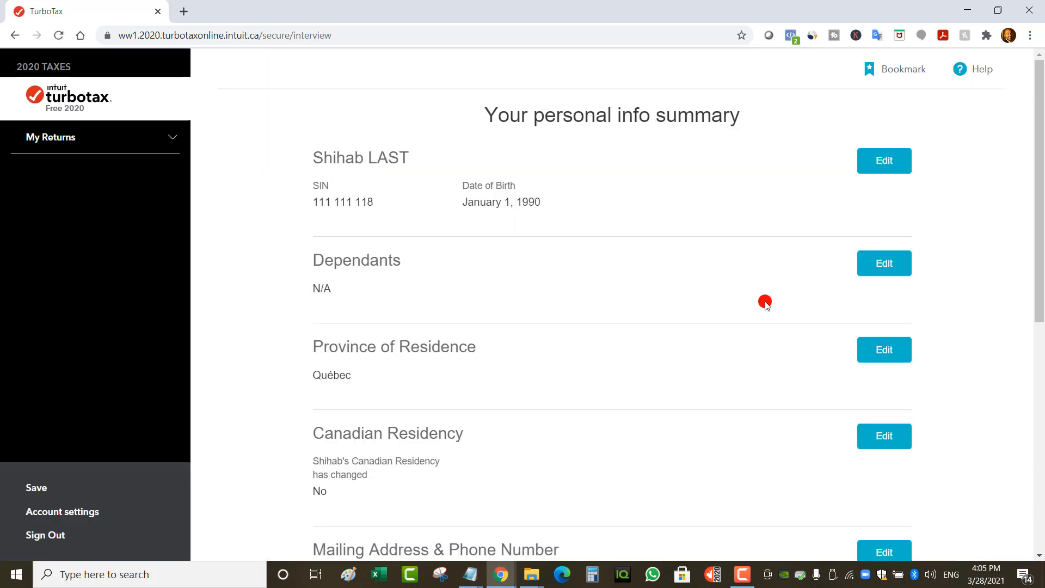
scroll(764, 303, "down", 8)
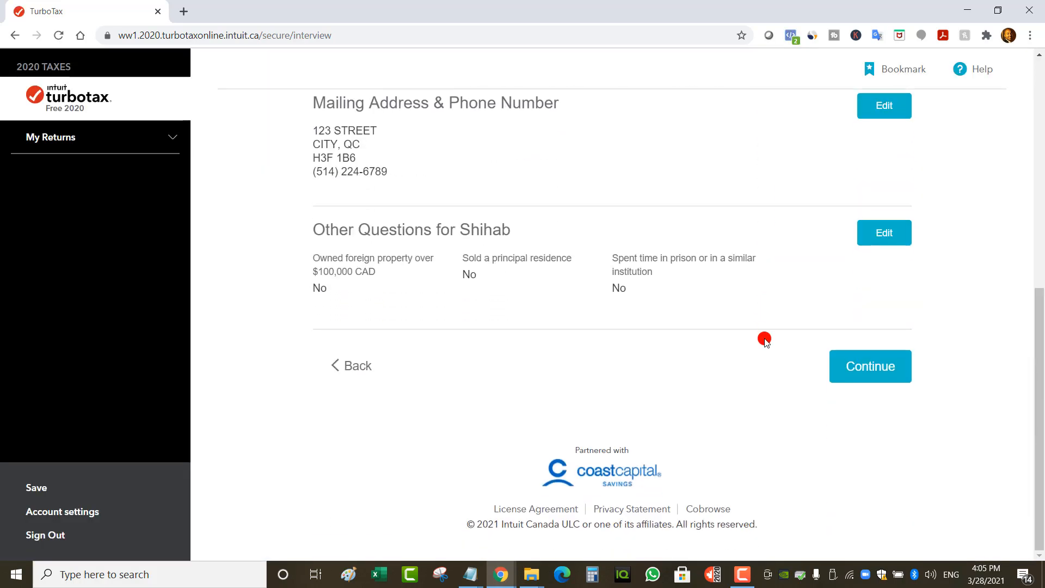
left_click(876, 377)
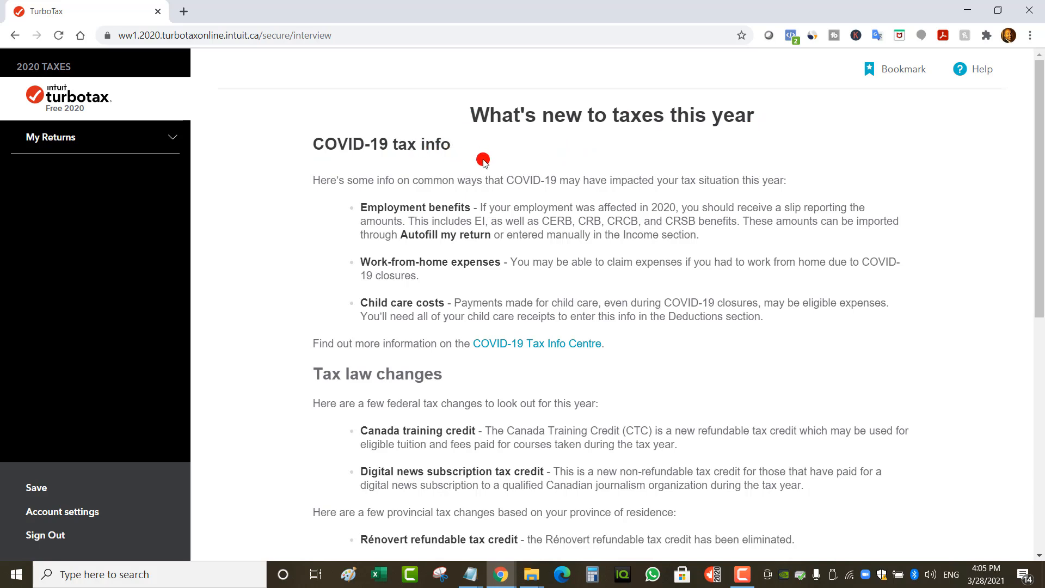
- Review the COVID-19 tax info and the federal and Québec tax changes on the What's new to taxes this year page
left_click_drag(362, 208, 469, 210)
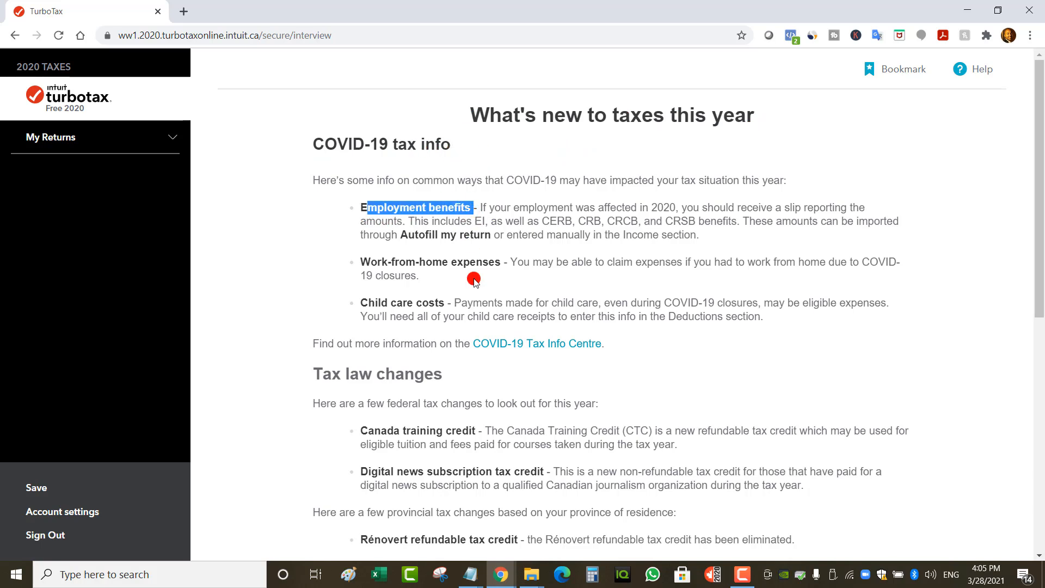
left_click_drag(504, 264, 352, 264)
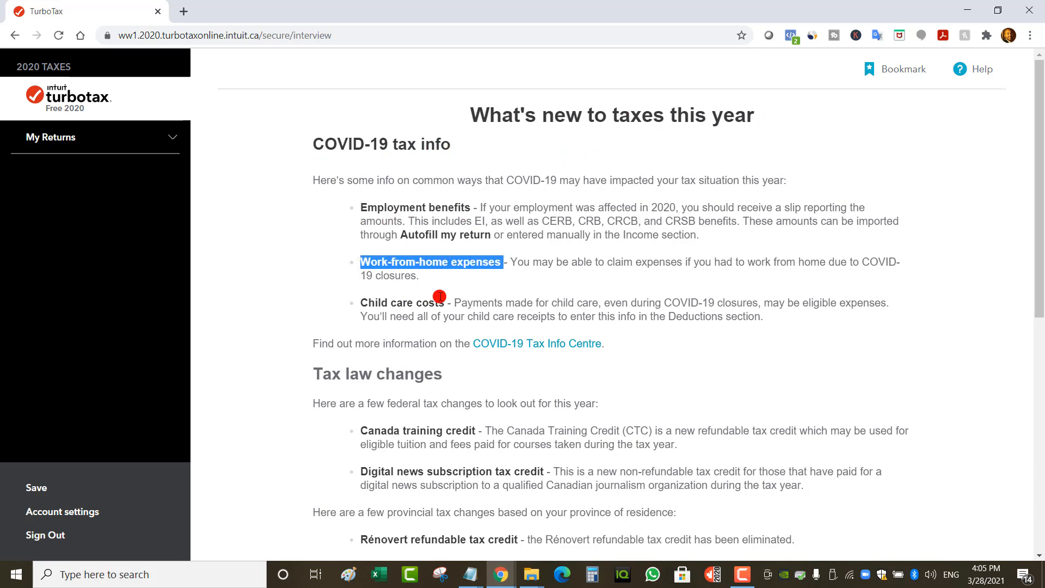
scroll(442, 297, "down", 1)
scroll(442, 277, "down", 2)
left_click_drag(478, 227, 366, 235)
left_click(548, 265)
left_click_drag(548, 265, 384, 265)
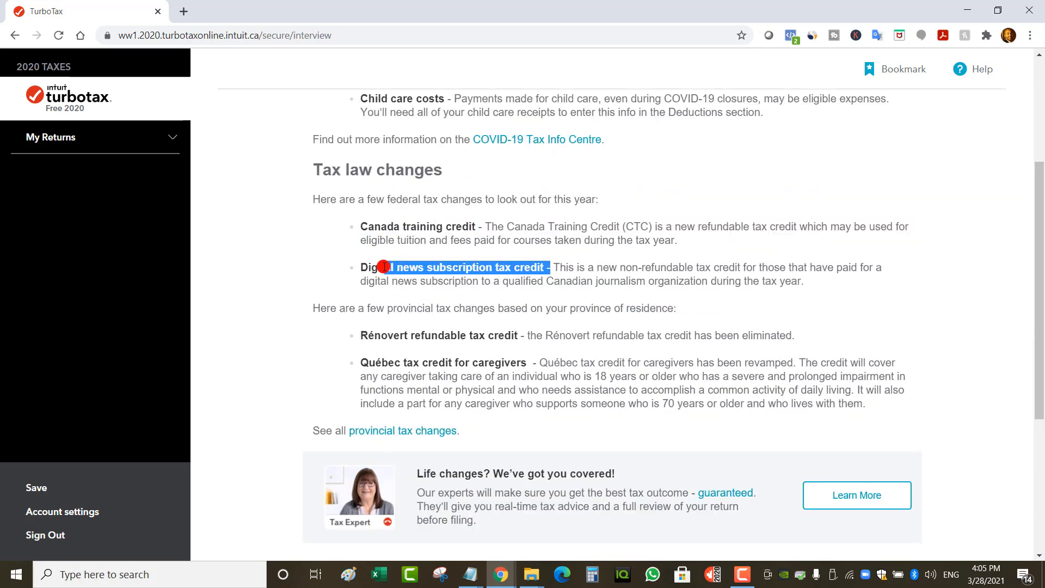
left_click(529, 361)
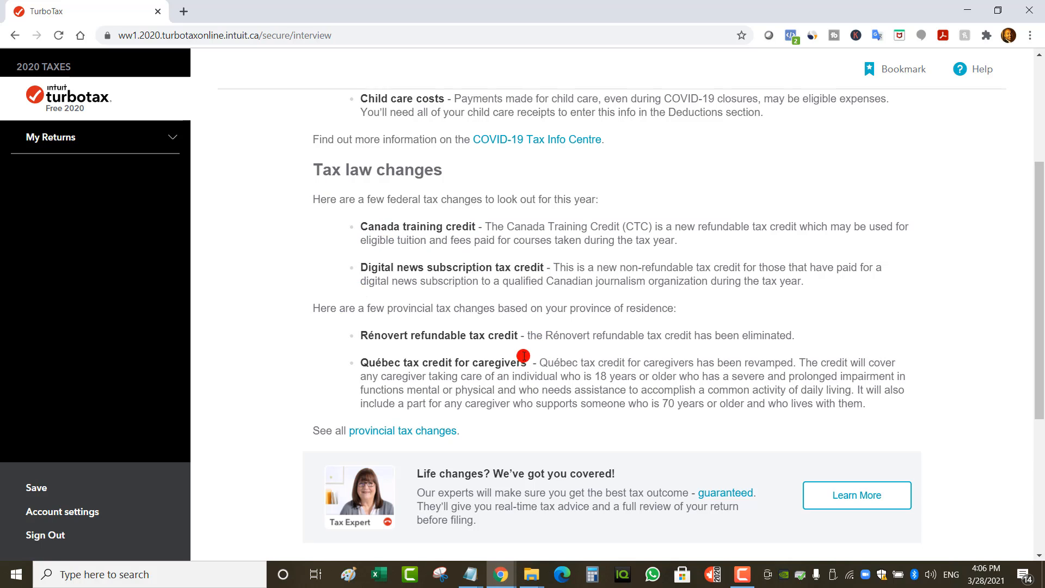
left_click_drag(673, 311, 524, 338)
left_click(356, 337)
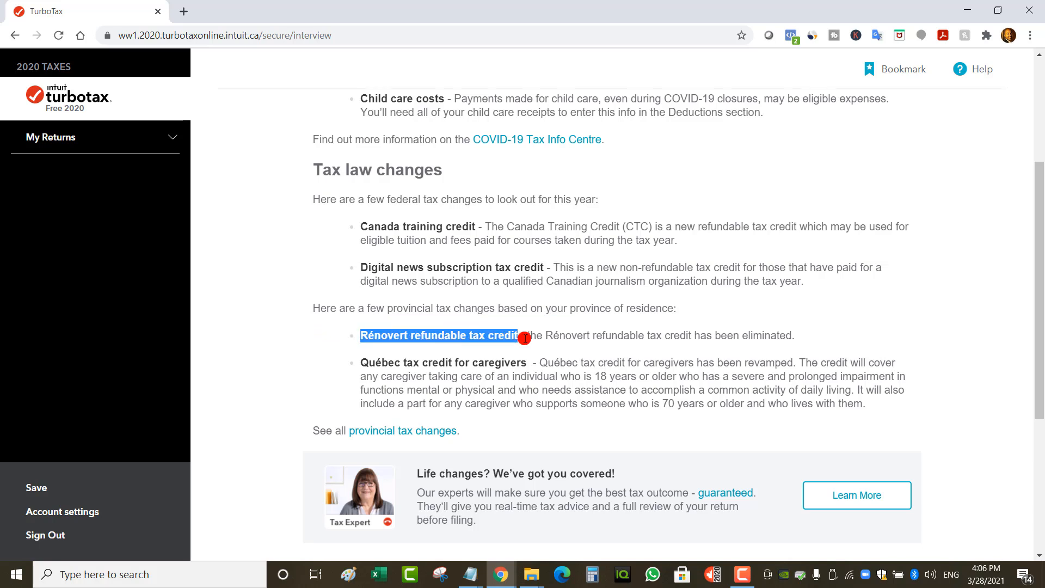
left_click(348, 365)
left_click_drag(527, 362, 388, 363)
- Continue past the tax news, keep the TurboTax Free edition, and decline the PLUS benefits
left_click(886, 377)
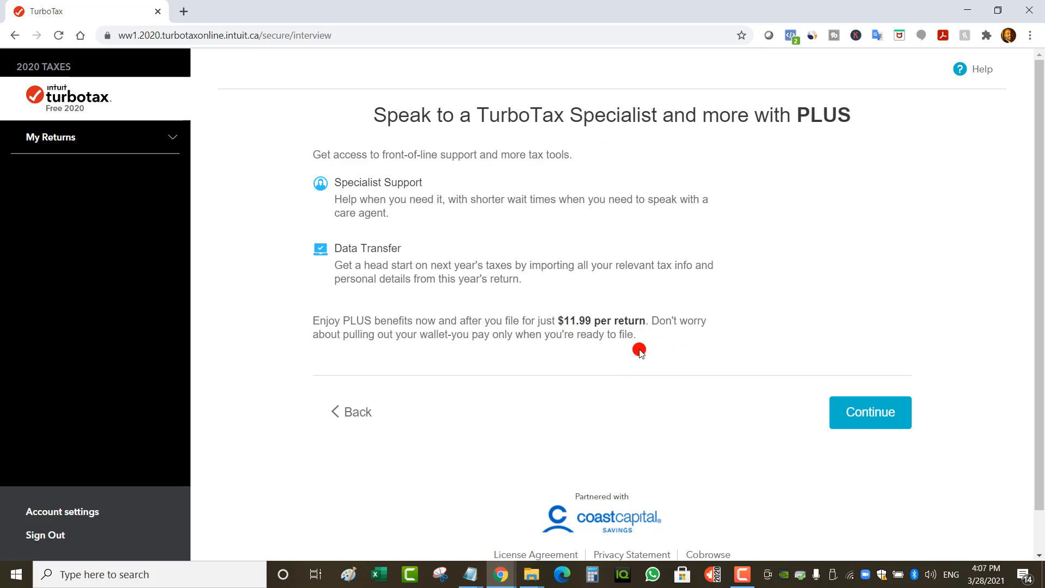
left_click(893, 425)
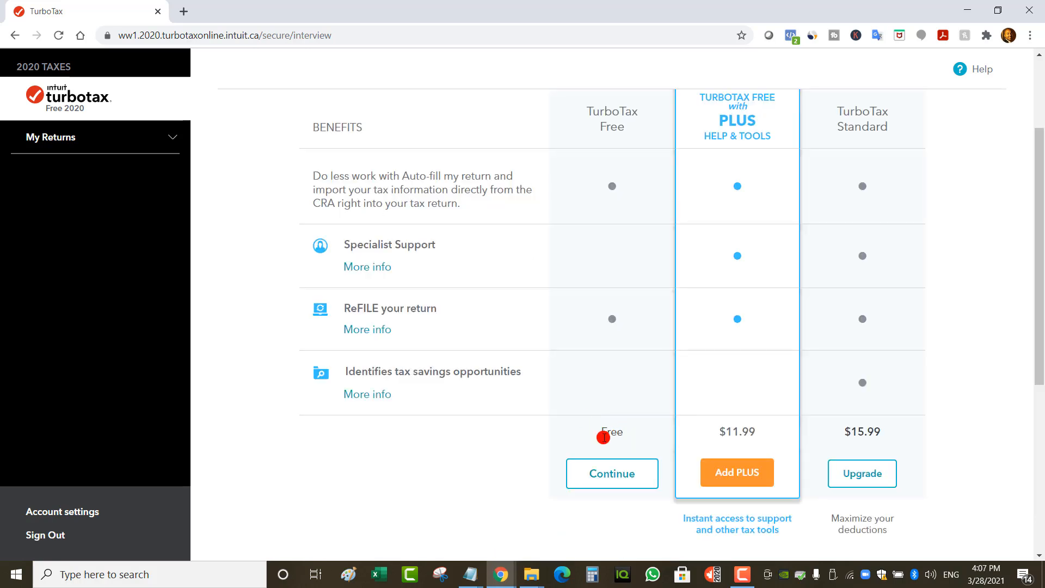
left_click(622, 473)
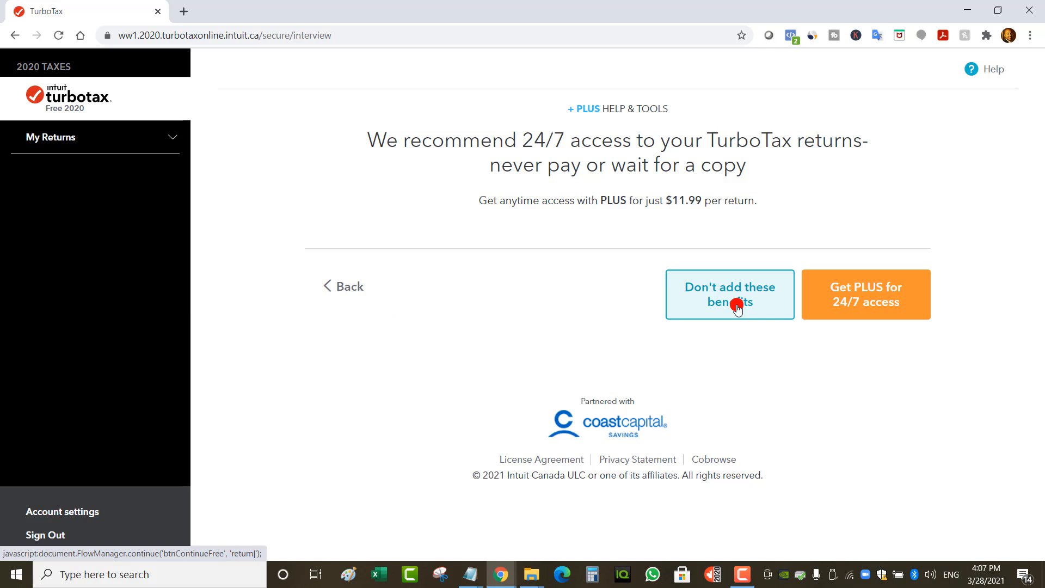
left_click(737, 306)
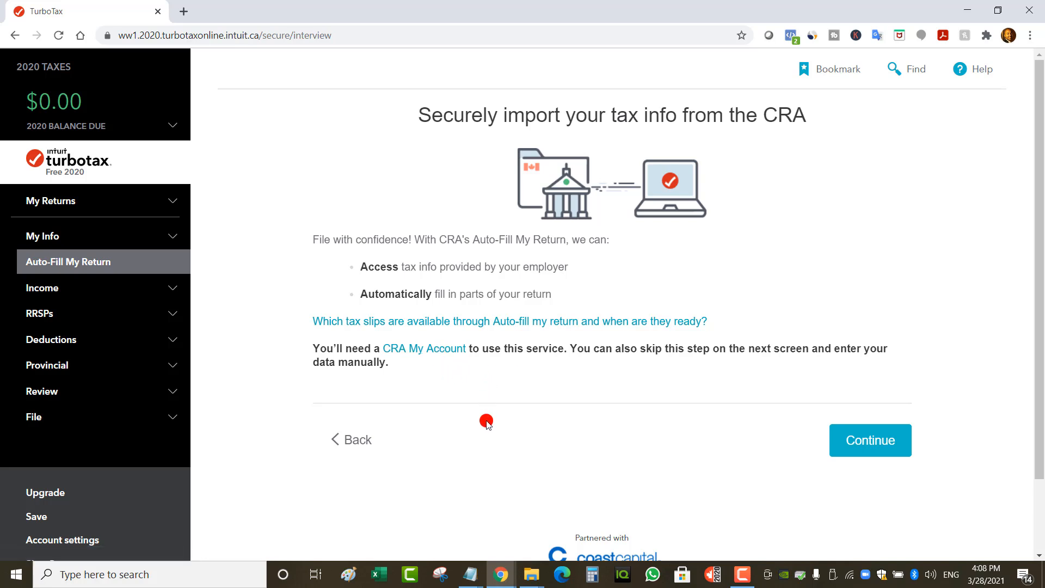
- Skip importing tax info from the CRA and continue to the Income section
left_click(872, 451)
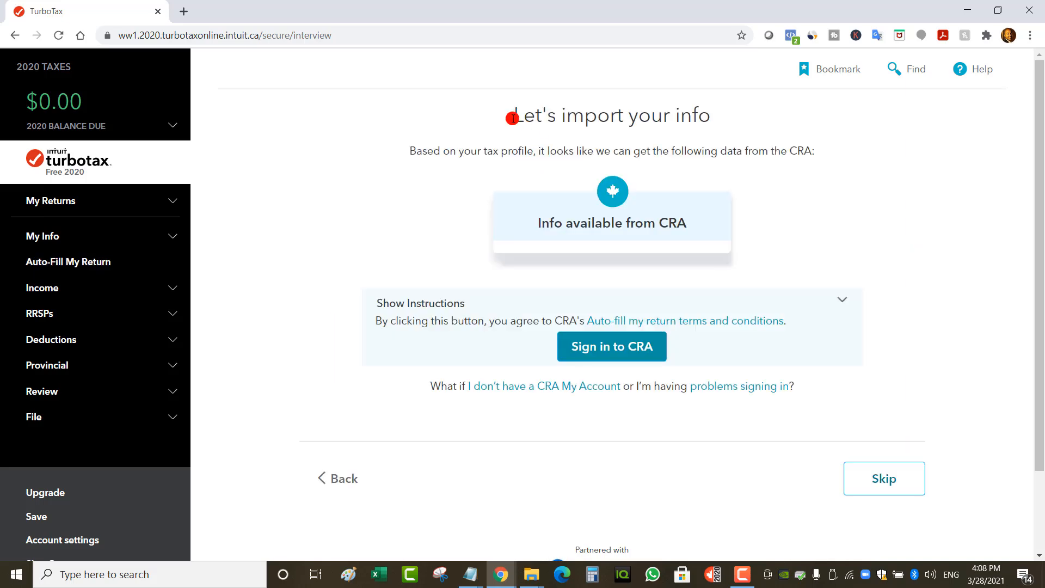
left_click_drag(511, 112, 707, 115)
left_click(743, 479)
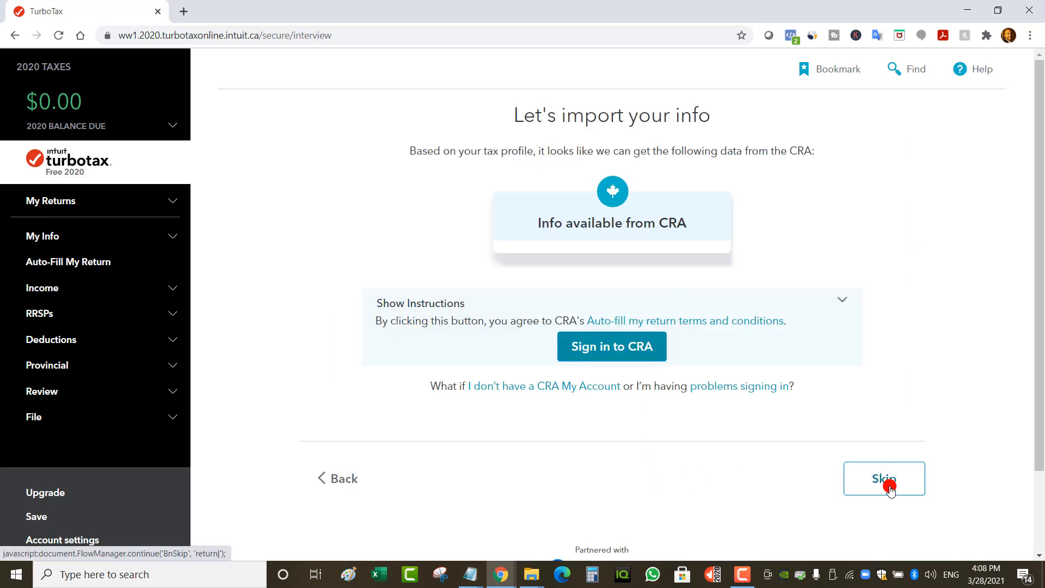
left_click(890, 489)
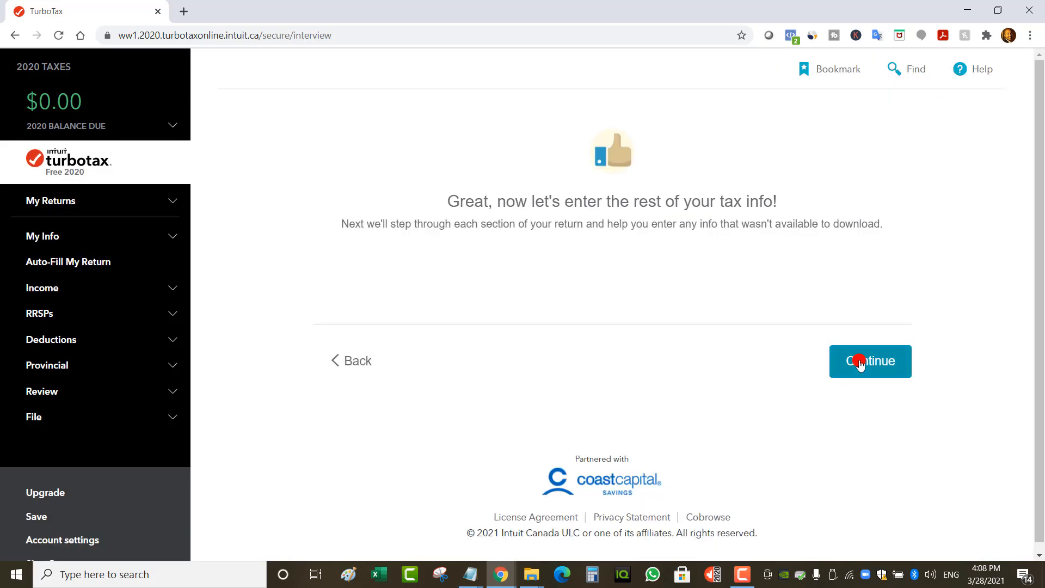
left_click(858, 360)
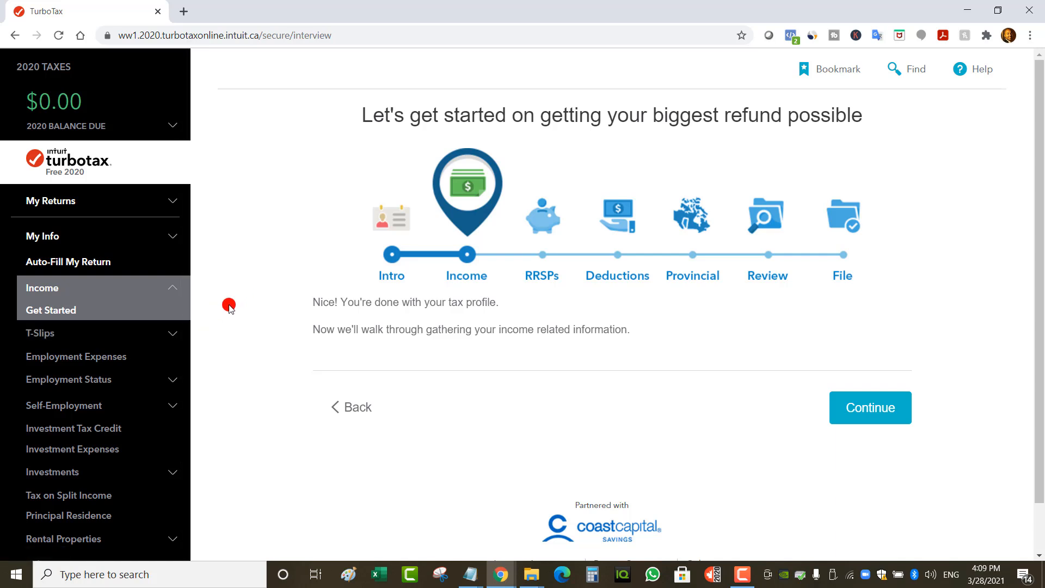
- Browse the Income section's T-Slips and open T4 / Relevé 1 Employment Income
scroll(224, 303, "down", 1)
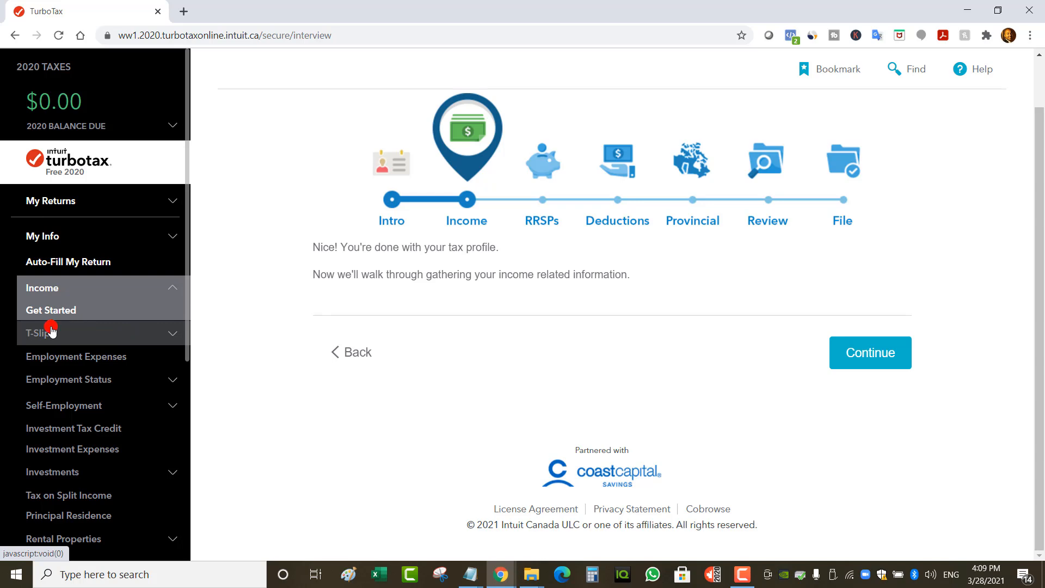
left_click(174, 336)
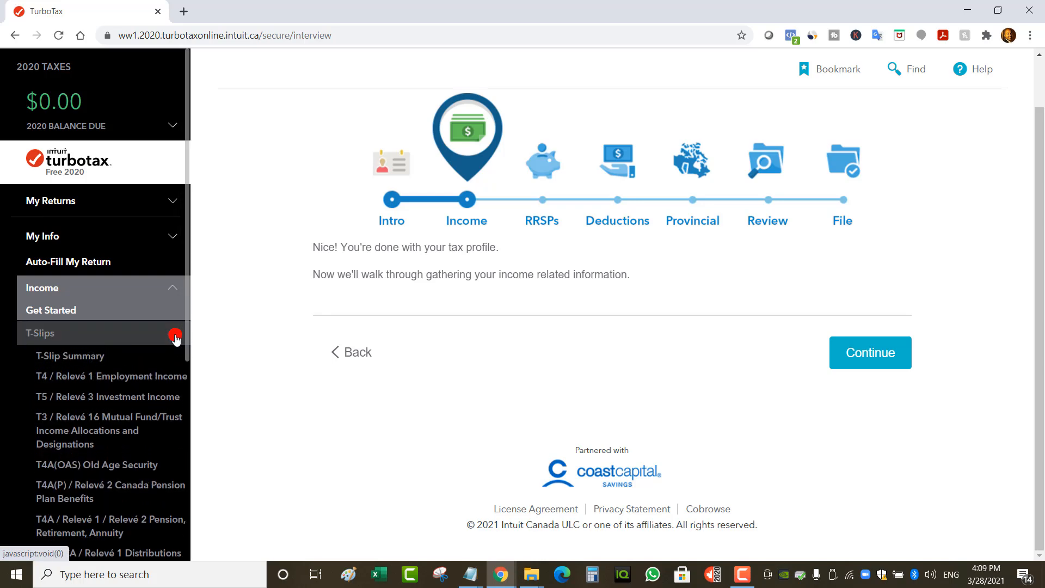
left_click(175, 336)
left_click(175, 289)
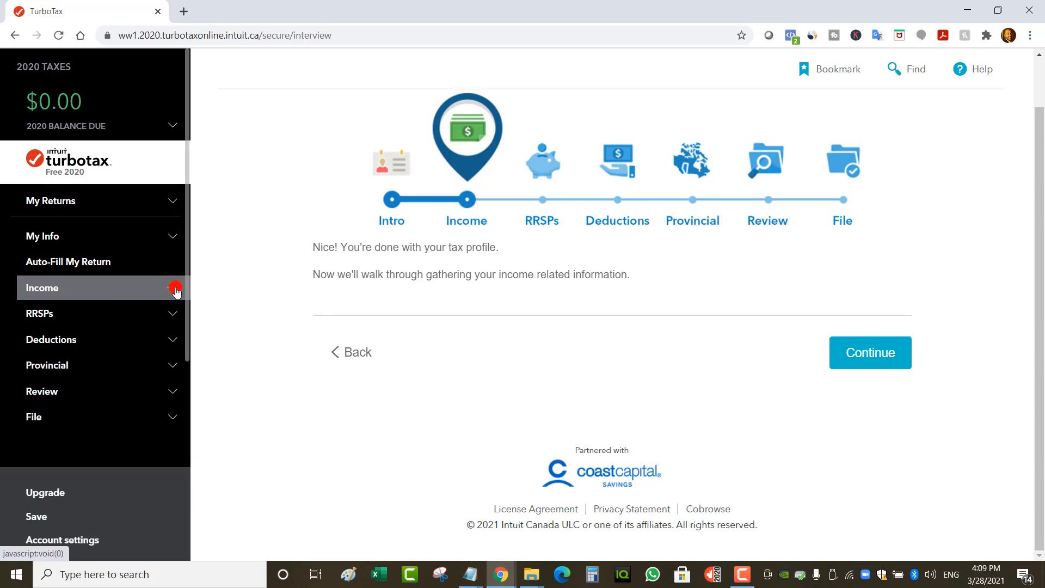
left_click(175, 288)
left_click(173, 290)
left_click(172, 293)
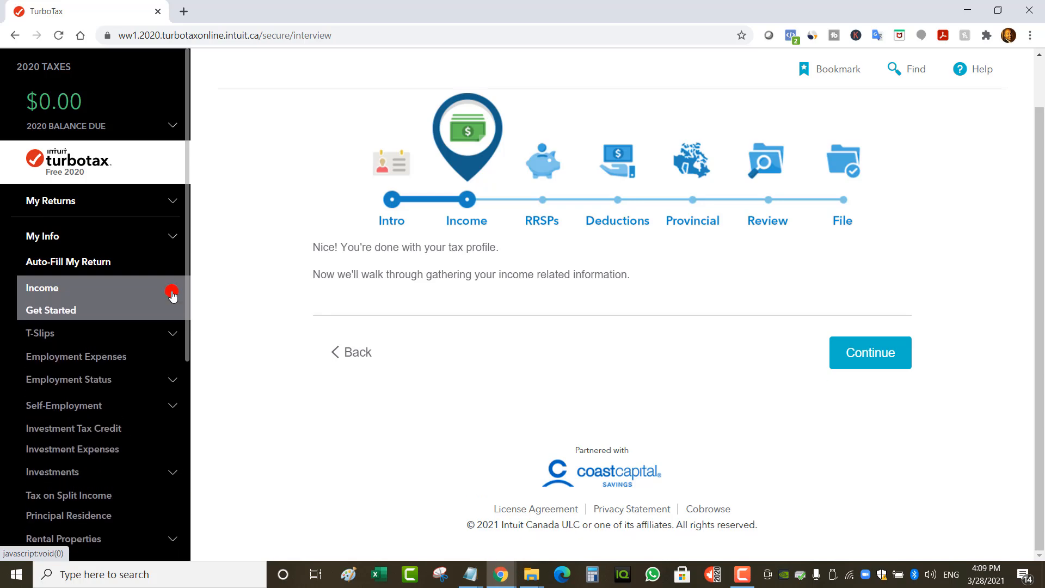
left_click(173, 332)
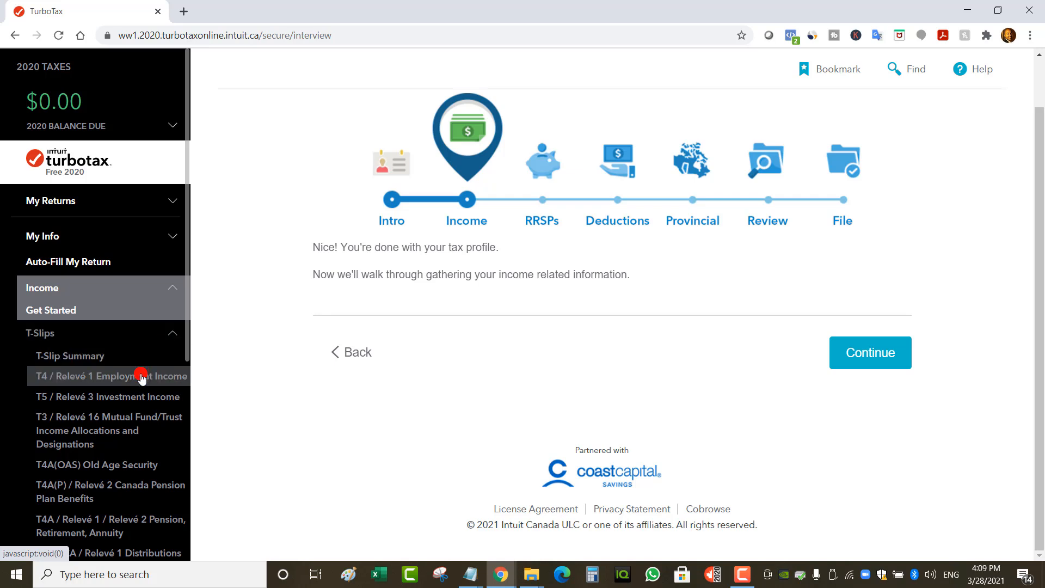
scroll(140, 377, "down", 2)
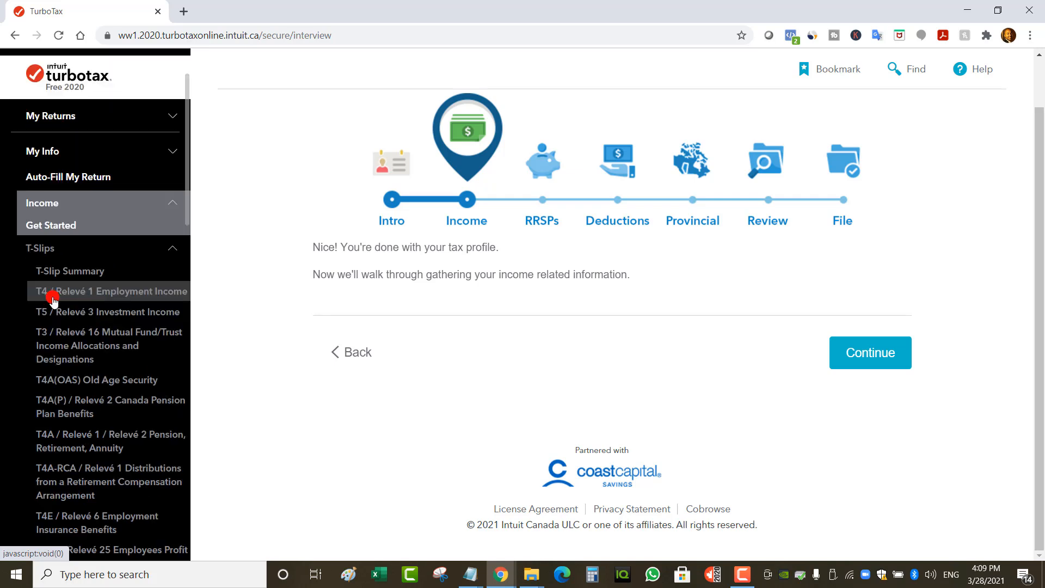
left_click(88, 299)
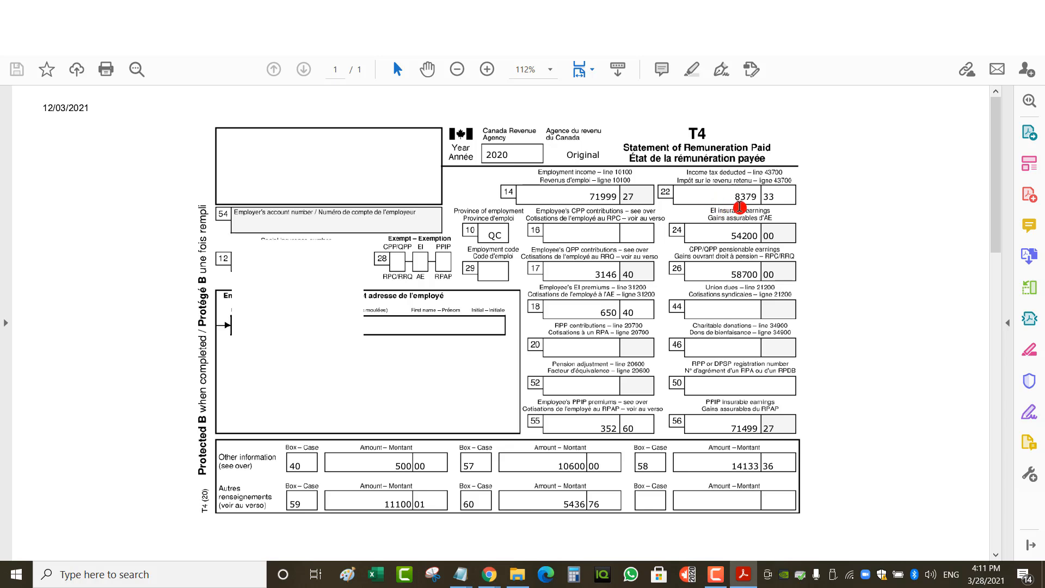
- Examine the income tax deducted in box 22 of the T4 slip PDF, and return to the tax return
left_click_drag(729, 200, 763, 200)
left_click(797, 198)
left_click(846, 207)
key("alt+Tab")
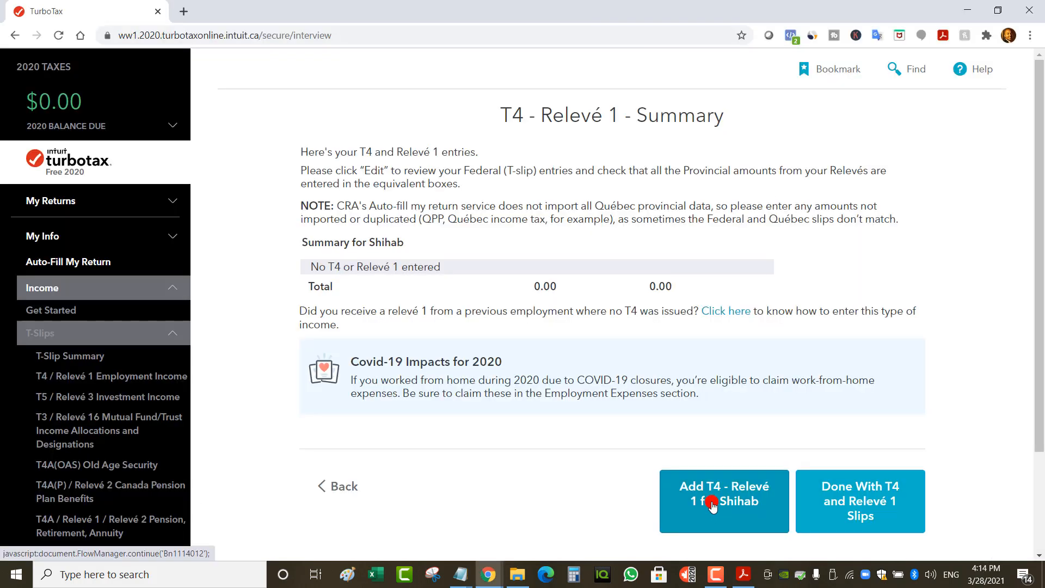
- Add a new T4 - Relevé 1 slip, set the province of employment to QC, and leave the employer's name blank
left_click(729, 505)
left_click(569, 228)
left_click(555, 395)
left_click(668, 188)
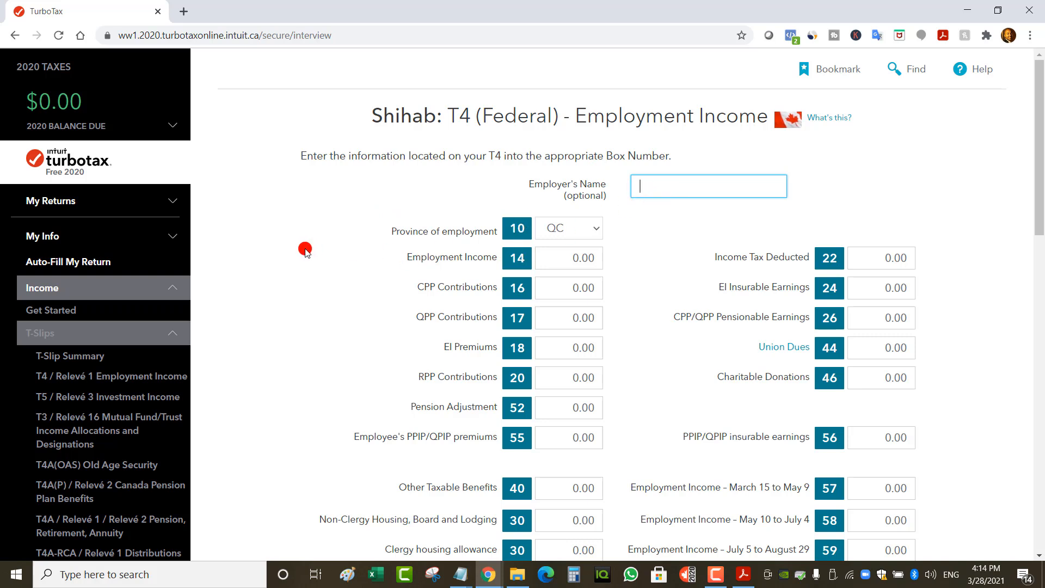
- Consult the T4 PDF and fill boxes 14 (72,000), 17 (3,100), 18 (650), 22 (8,400), 24 (54,000), 26 (58,000), 40 (500) and 55 (350)
left_click(571, 256)
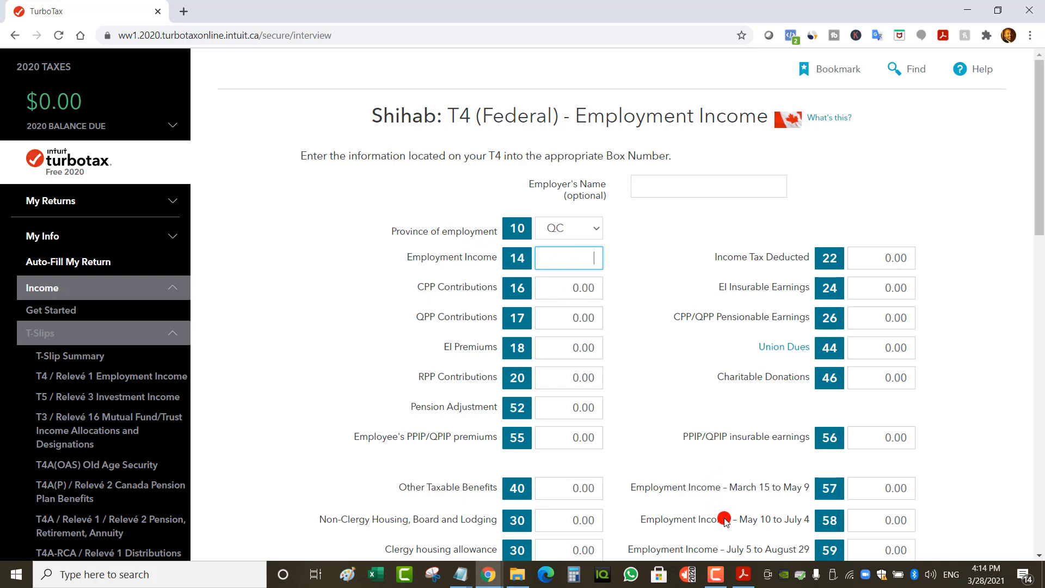
left_click(744, 572)
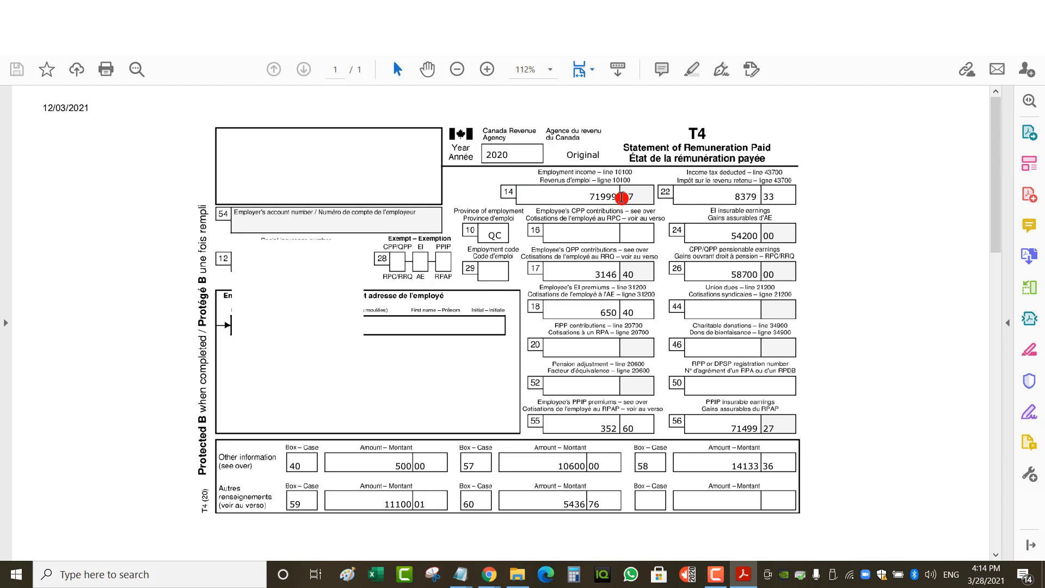
key("alt+Tab")
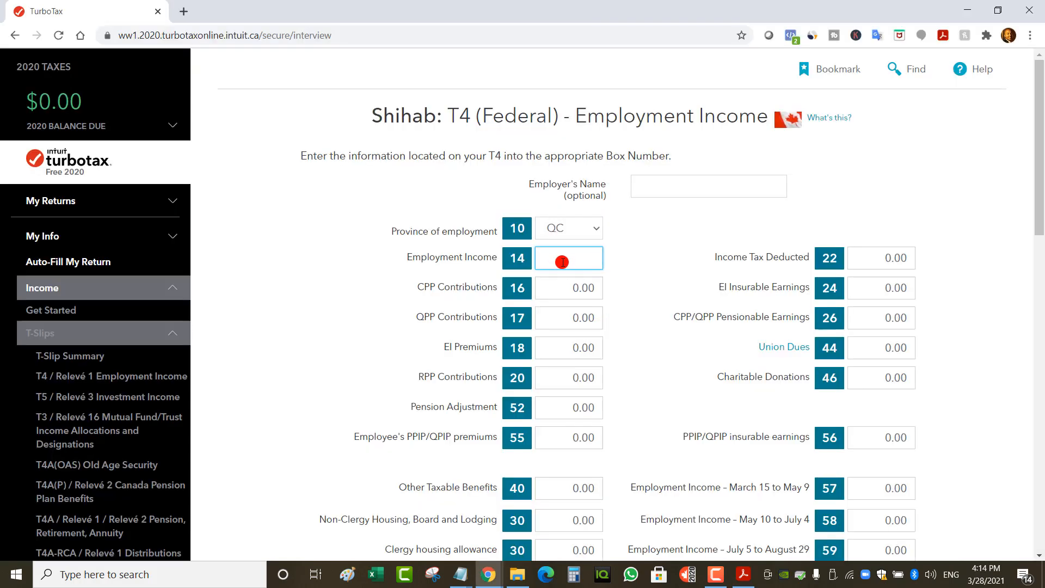
scroll(567, 436, "down", 2)
- Check the T4 entries and try to submit the form with the employment expenses question unanswered
scroll(567, 442, "up", 2)
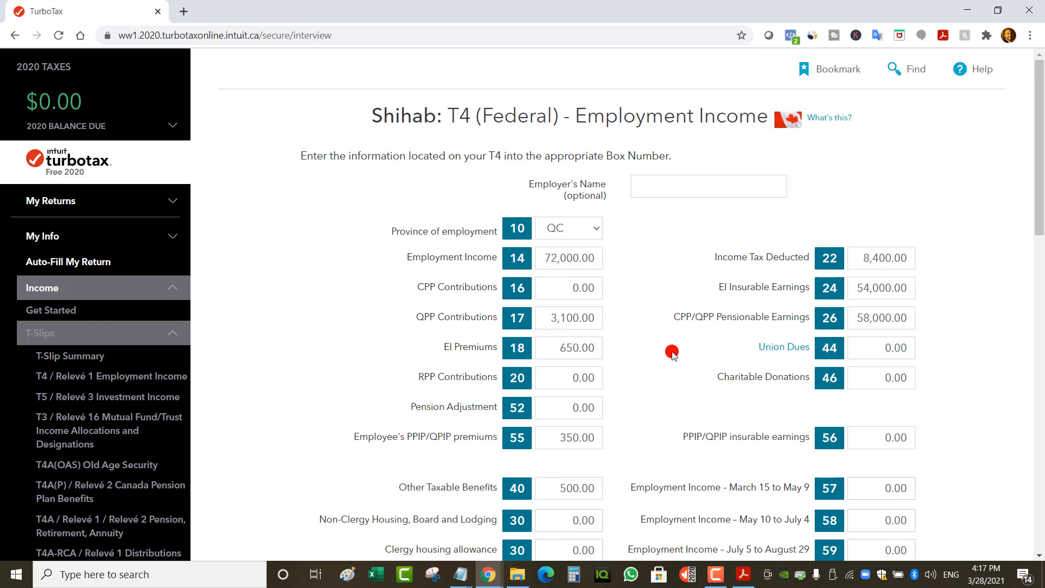
scroll(684, 336, "down", 10)
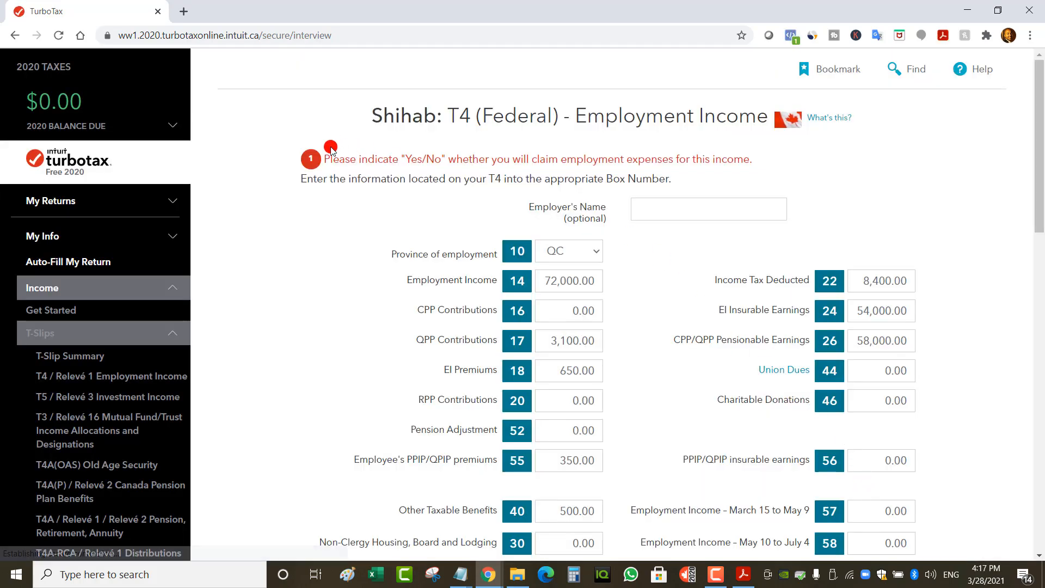
left_click_drag(752, 158, 335, 158)
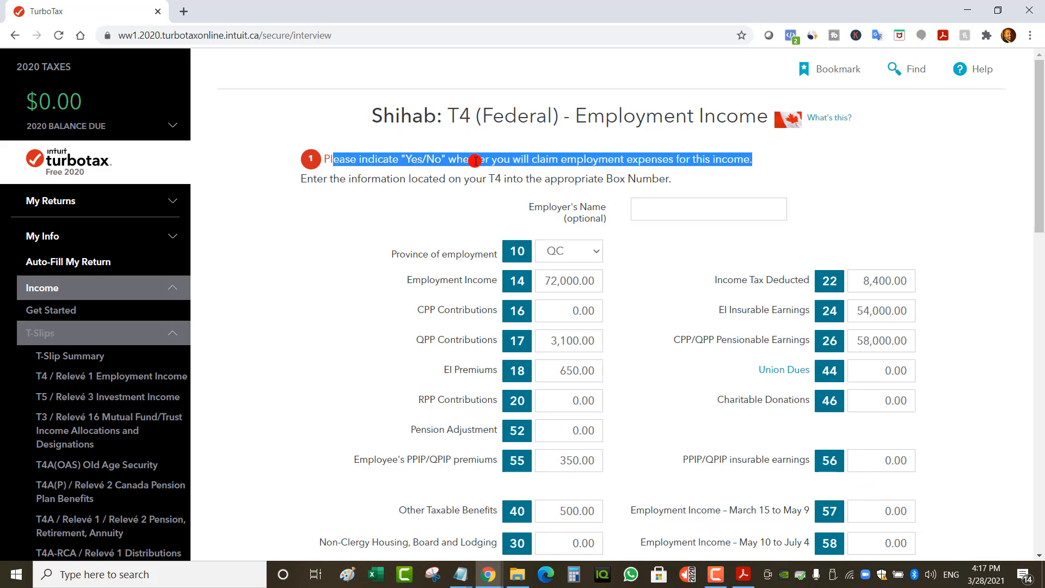
- Answer Yes to claiming COVID-19 work-at-home employment expenses, save the T4, and proceed to entering the Relevé 1
left_click(757, 162)
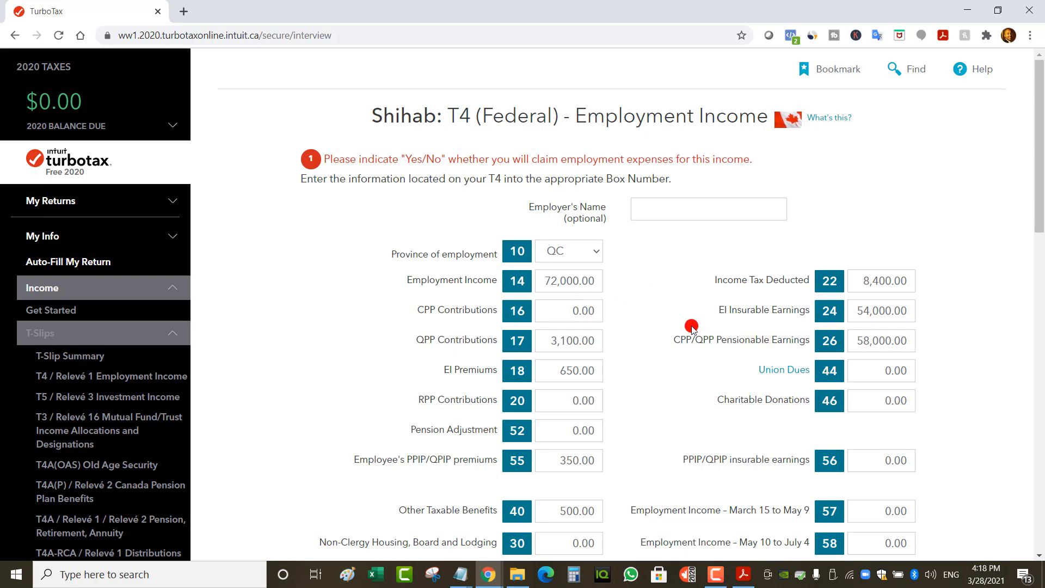
scroll(699, 404, "down", 7)
scroll(699, 403, "down", 9)
left_click(847, 348)
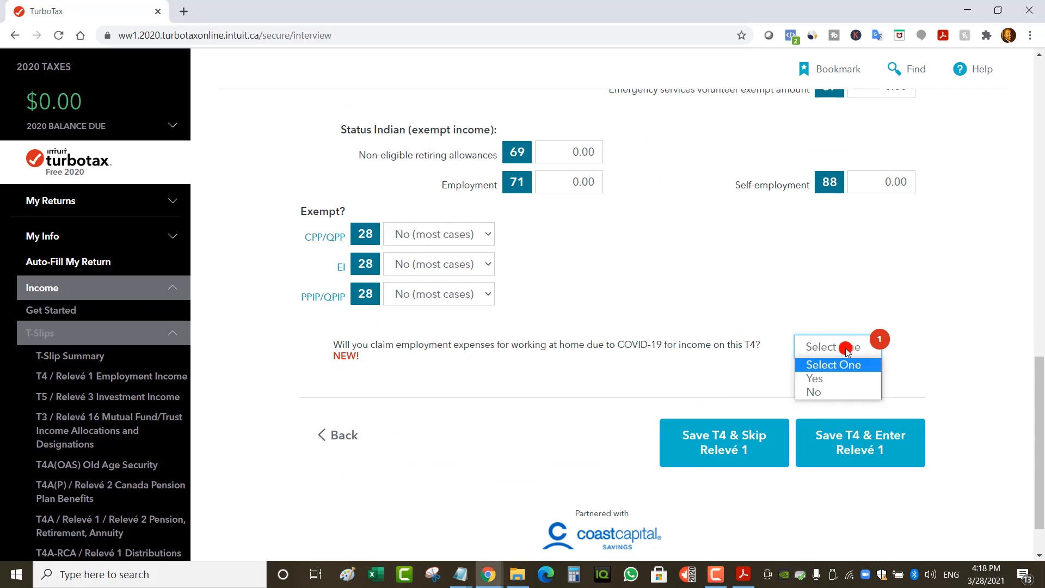
left_click(828, 379)
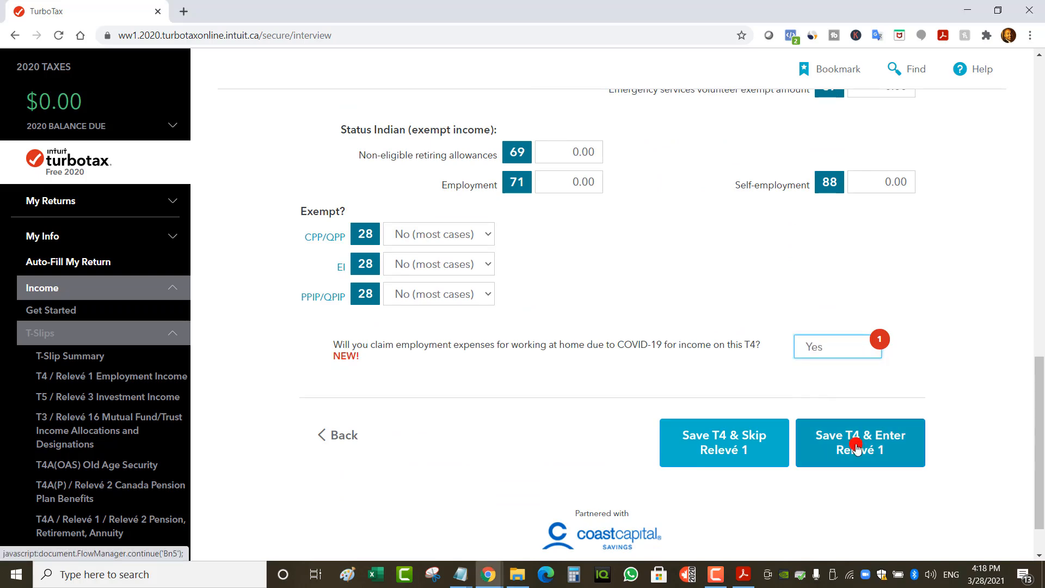
left_click(856, 447)
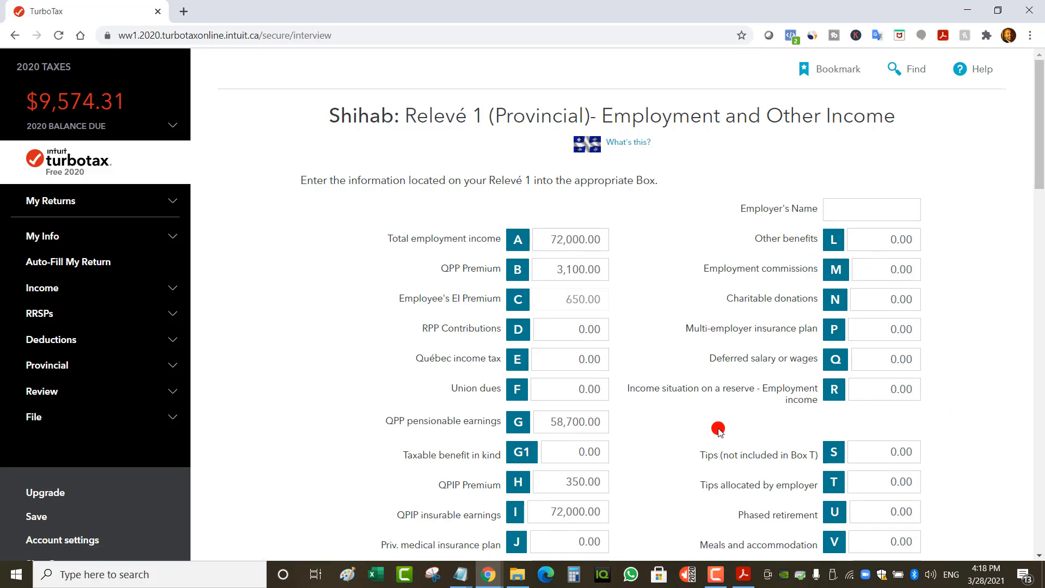
- Set box J (private medical insurance plan) on the Relevé 1 to 2,000
scroll(718, 427, "down", 3)
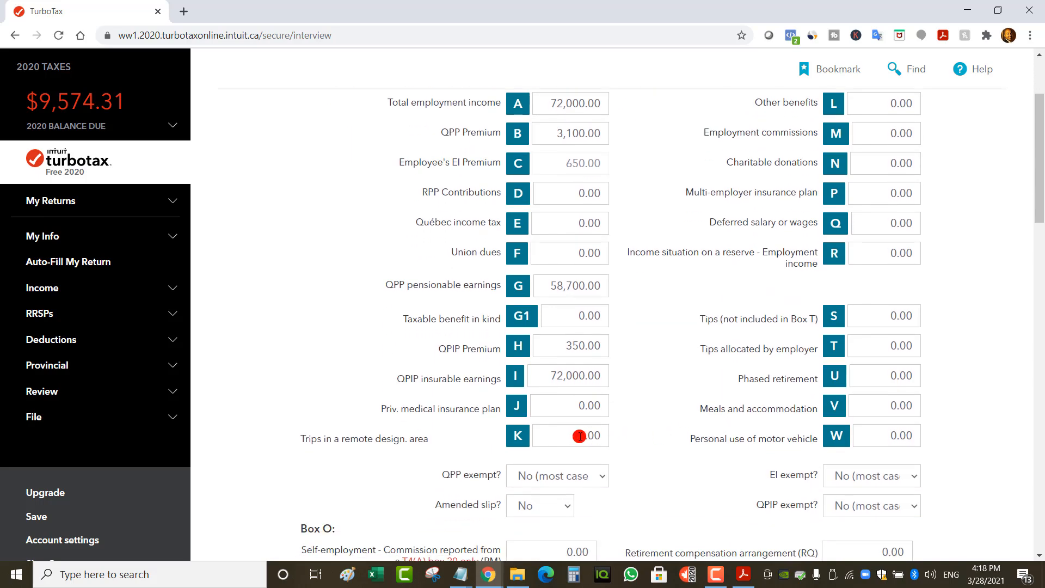
left_click(554, 407)
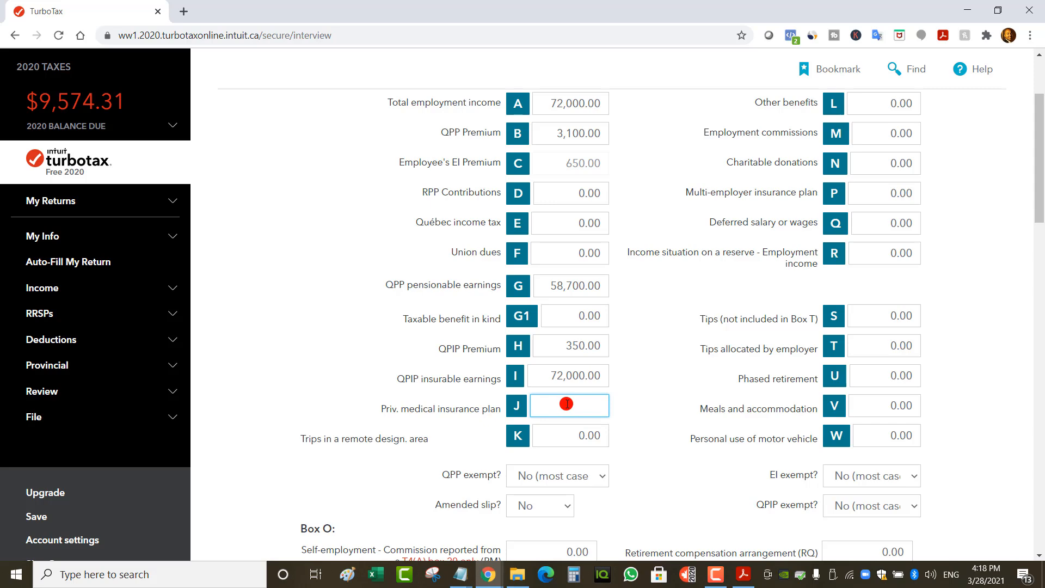
type("2,000")
left_click(655, 399)
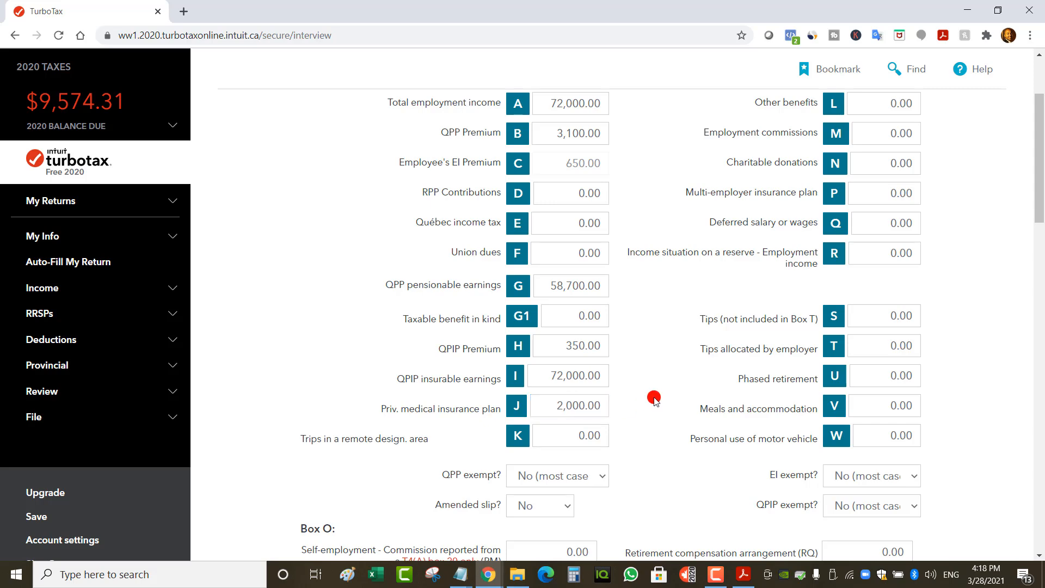
- Set box A (total employment income) on the Relevé 1 to 74,000 and save the slip
scroll(655, 399, "up", 3)
left_click_drag(563, 242, 556, 241)
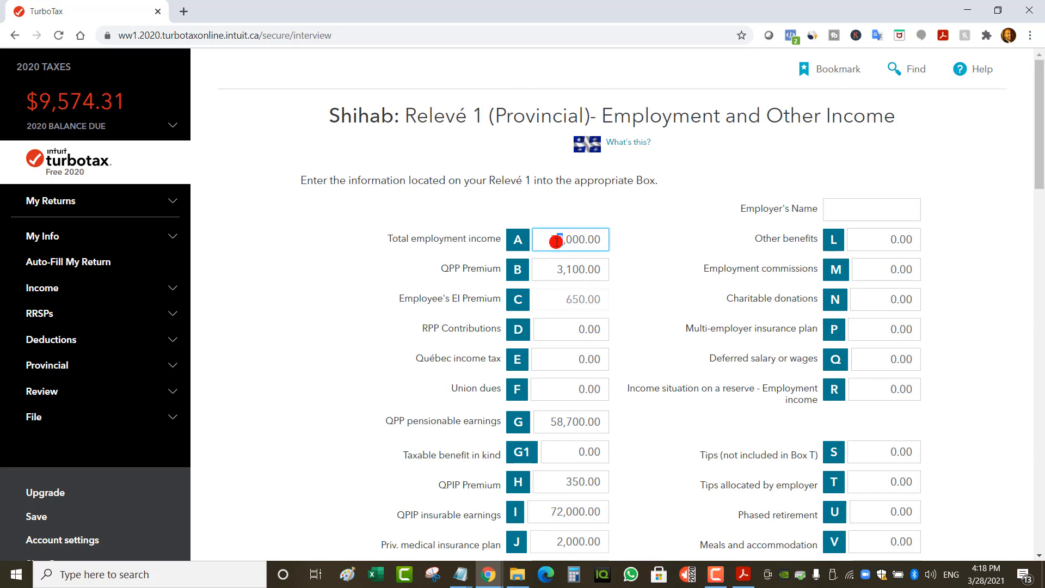
type("18")
left_click(637, 252)
scroll(670, 374, "down", 5)
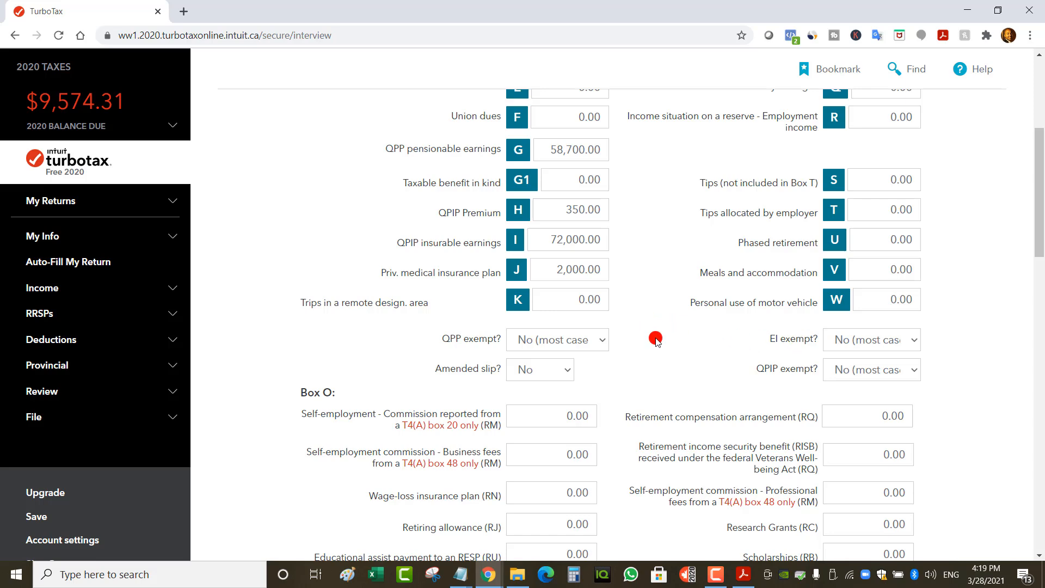
scroll(865, 385, "down", 20)
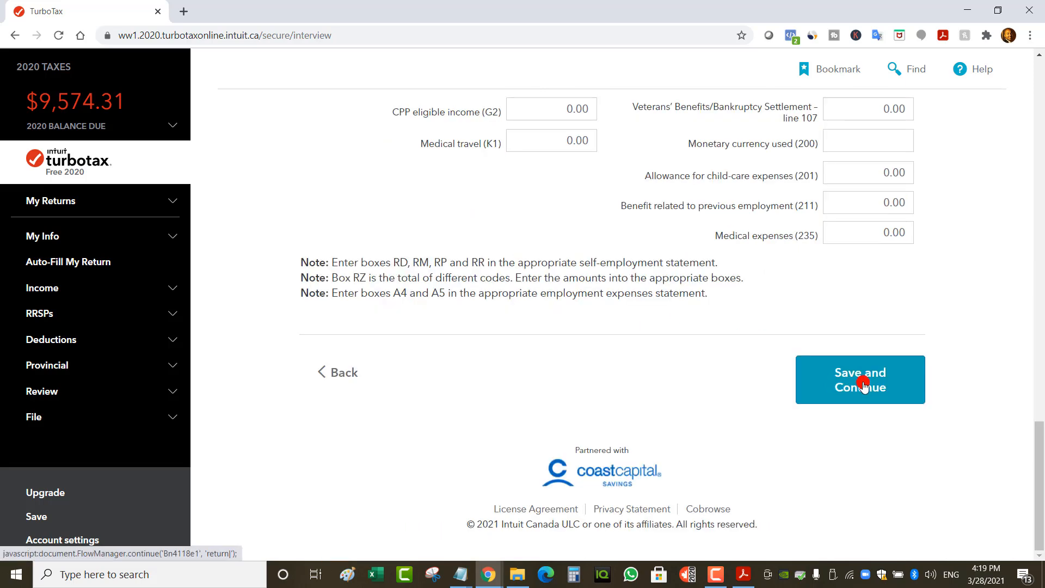
left_click(864, 385)
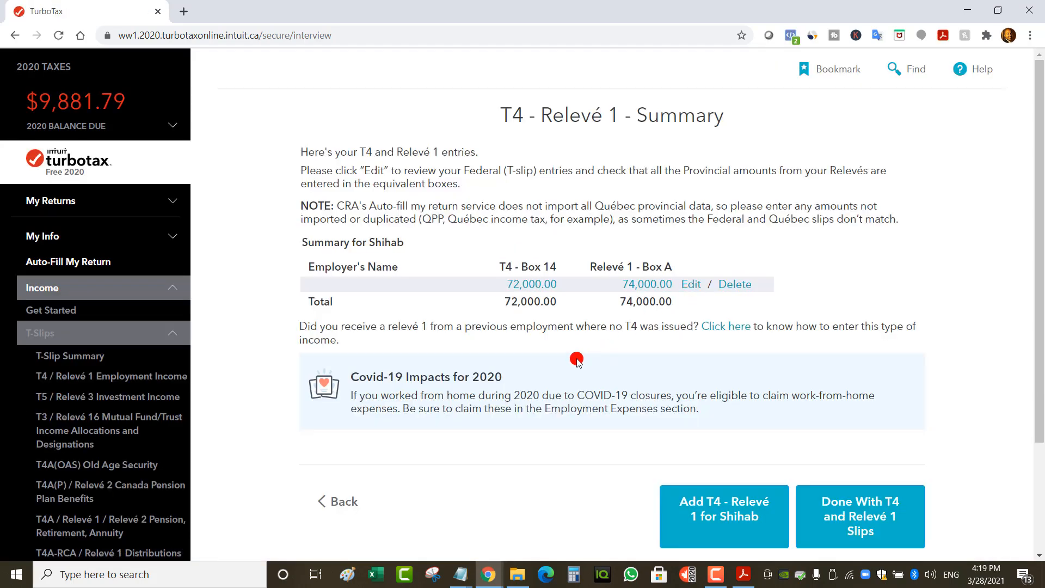
- Finish the T4 and Relevé 1 slips and review the net employment earnings and totals in the income summary
scroll(865, 381, "down", 5)
left_click(863, 384)
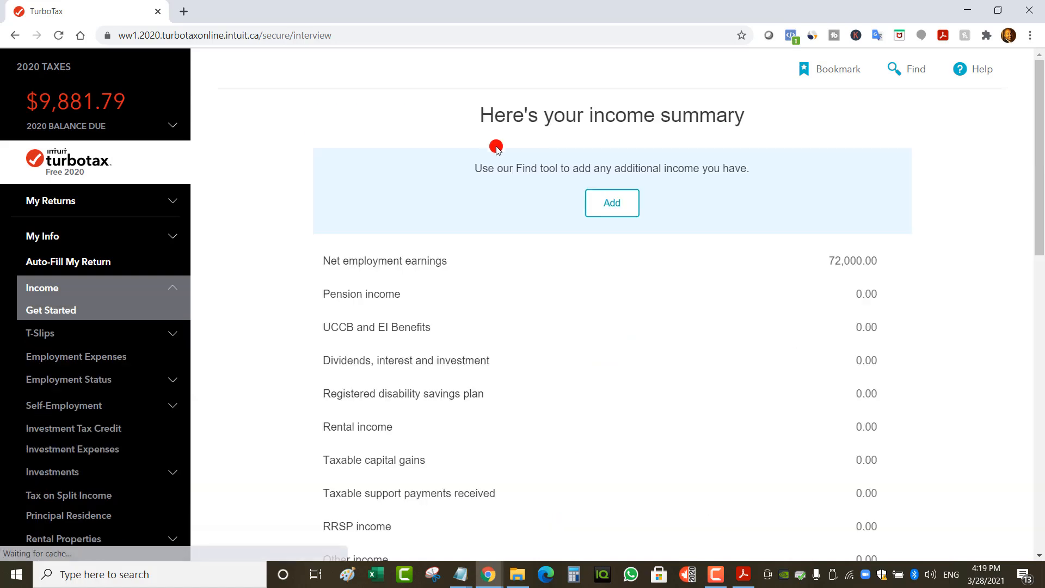
left_click_drag(481, 115, 756, 120)
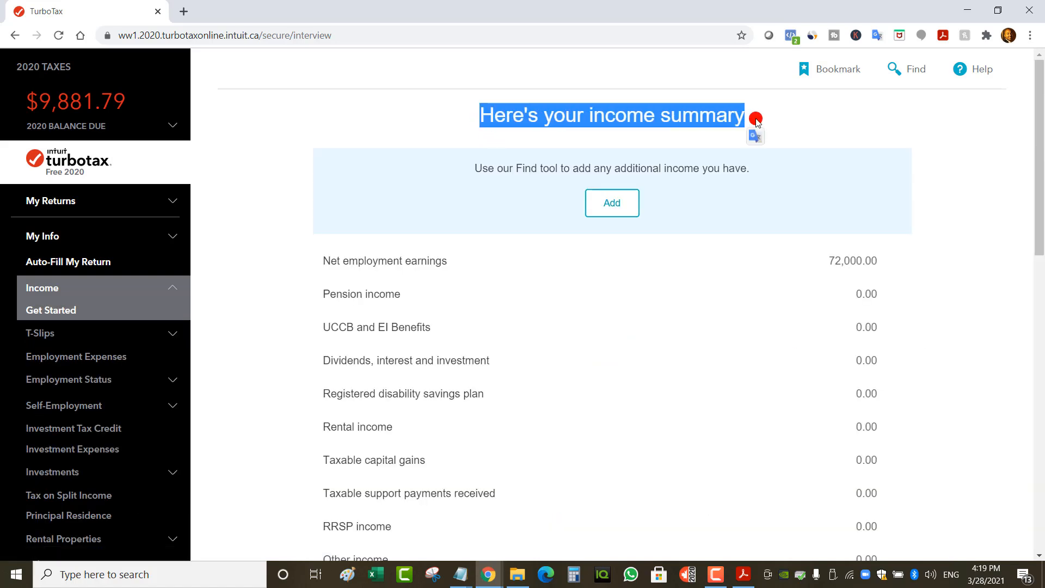
left_click_drag(338, 263, 476, 261)
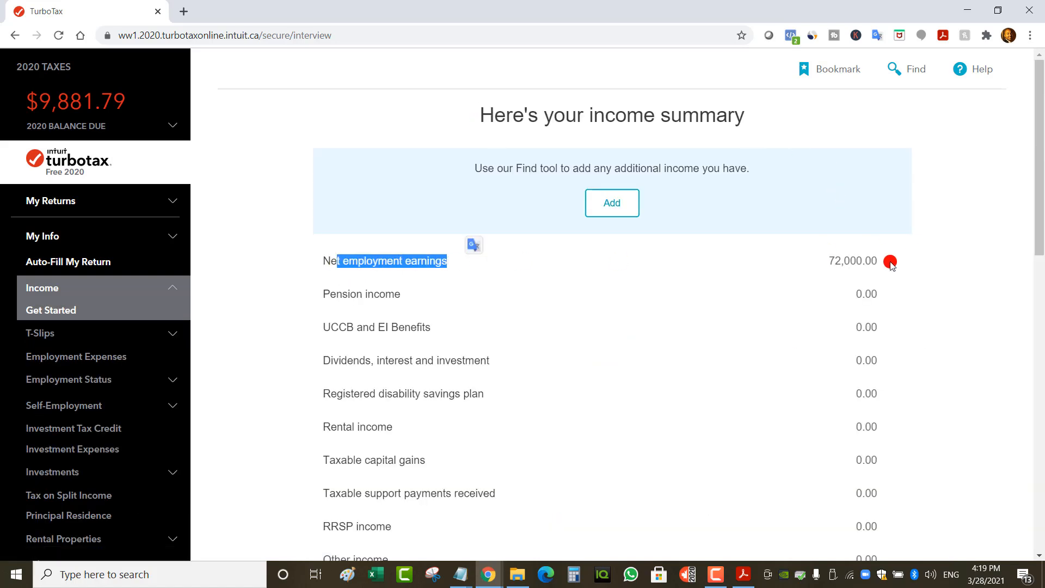
left_click_drag(809, 263, 870, 269)
scroll(341, 303, "down", 7)
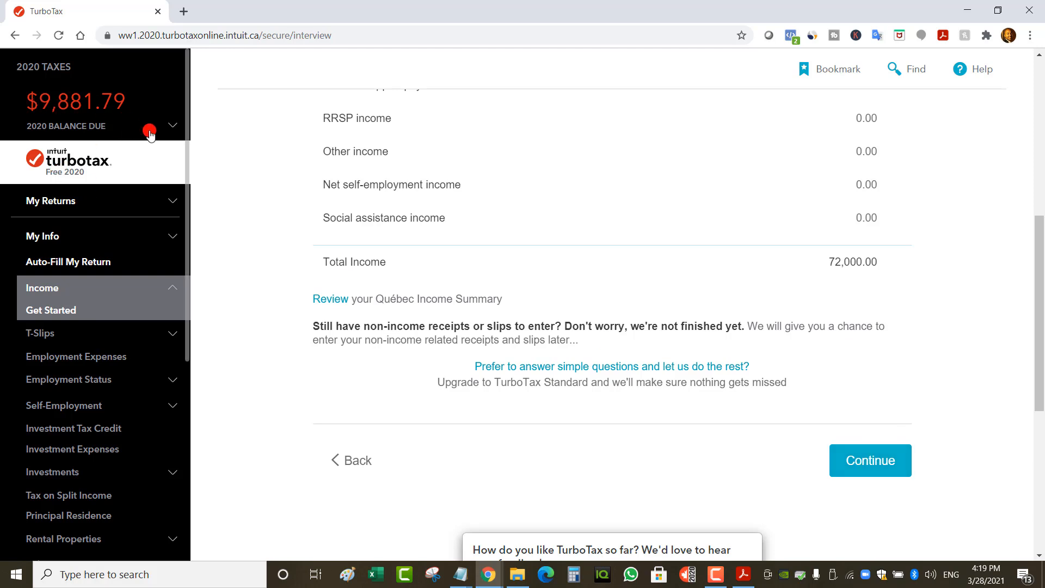
- Check the federal and Quebec breakdown of the 2020 balance due
left_click(171, 128)
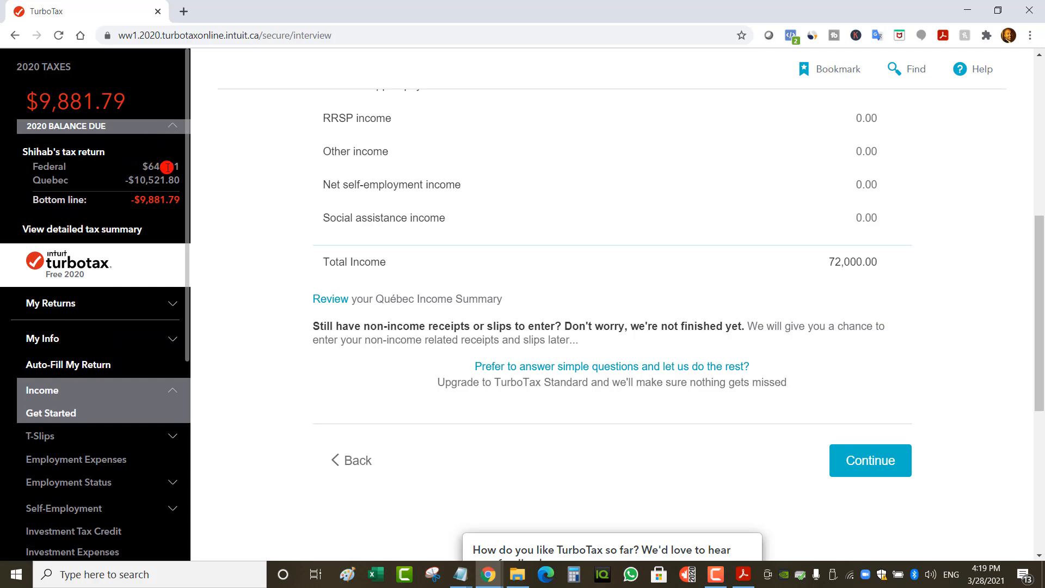
double_click(128, 179)
scroll(371, 460, "down", 1)
scroll(371, 460, "down", 1)
- Return to the slip summary, reopen the Relevé 1, set box E (Québec income tax) to 10,000, and save it
left_click(362, 462)
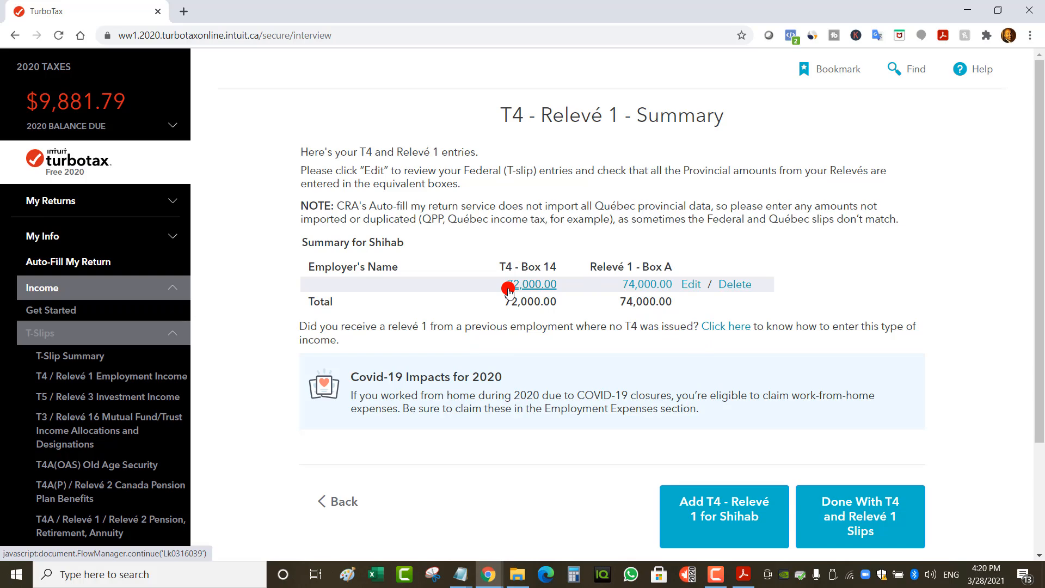
left_click(669, 286)
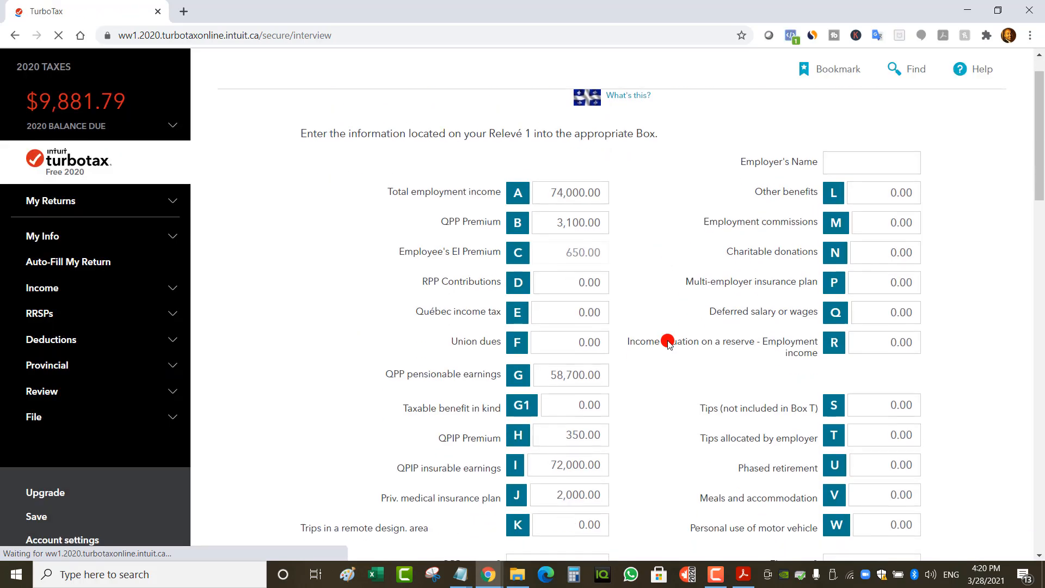
left_click(571, 346)
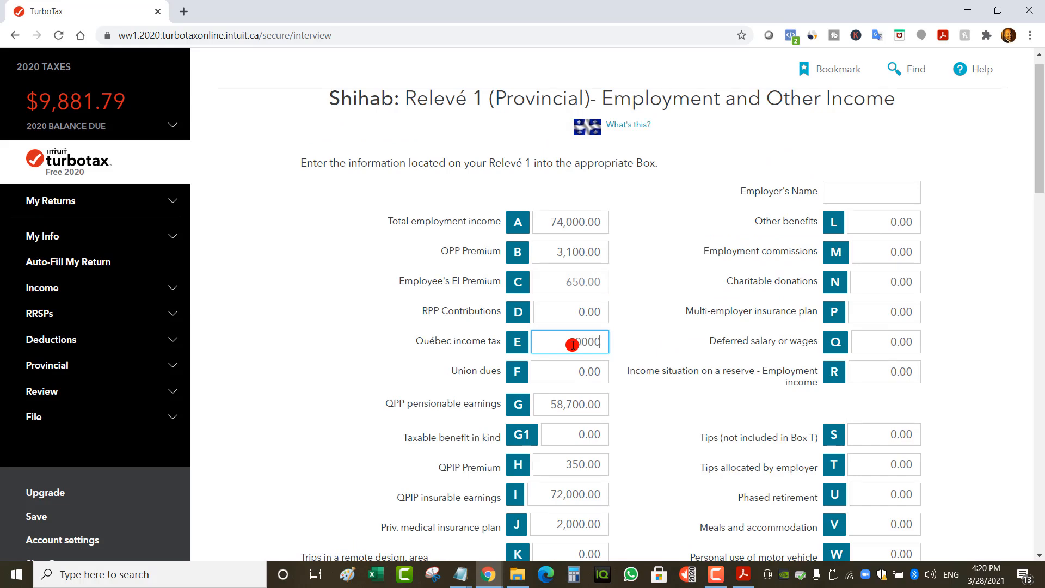
left_click(364, 285)
scroll(928, 445, "down", 10)
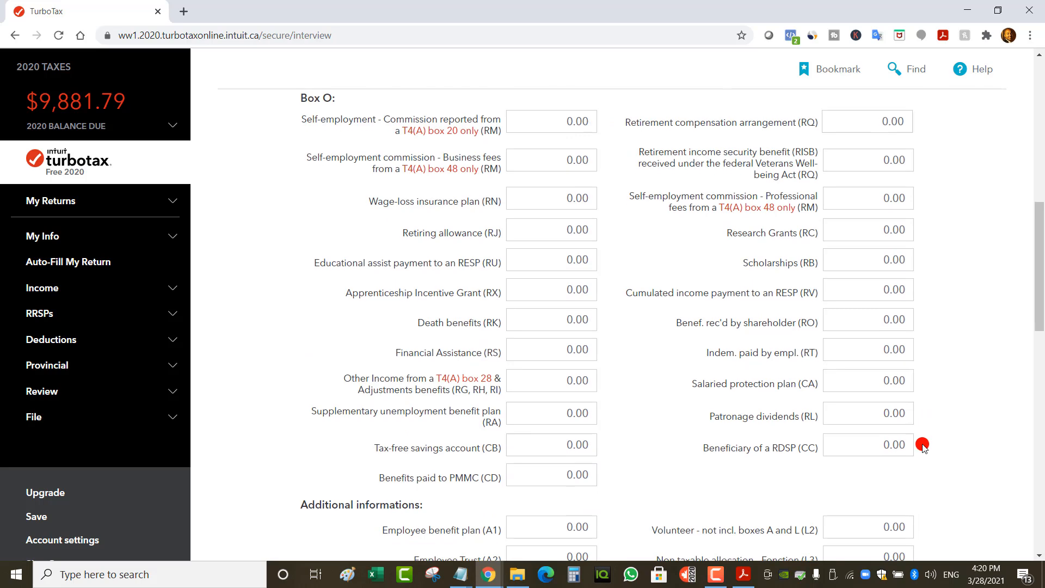
scroll(923, 446, "down", 10)
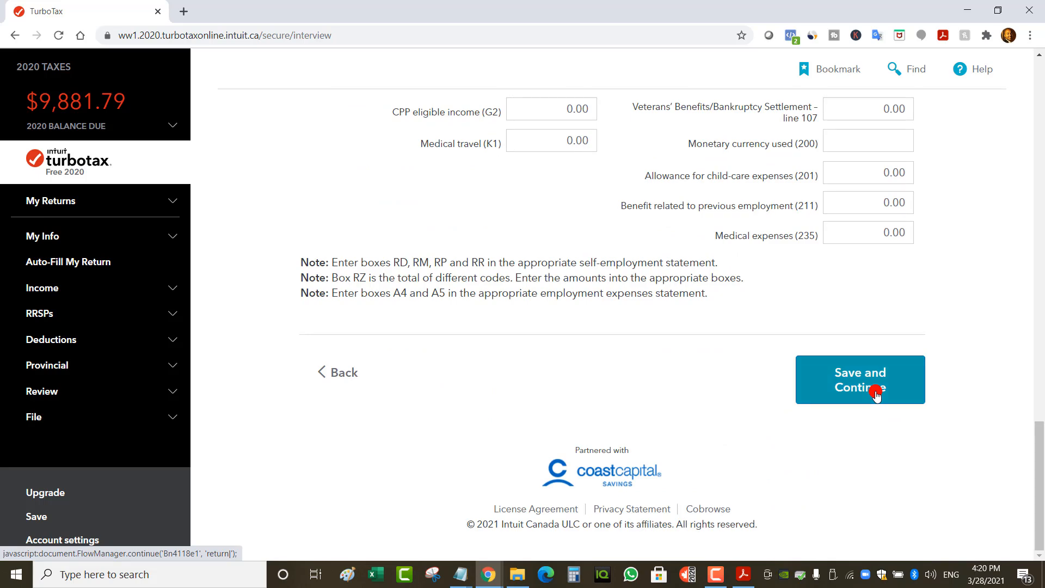
left_click(875, 393)
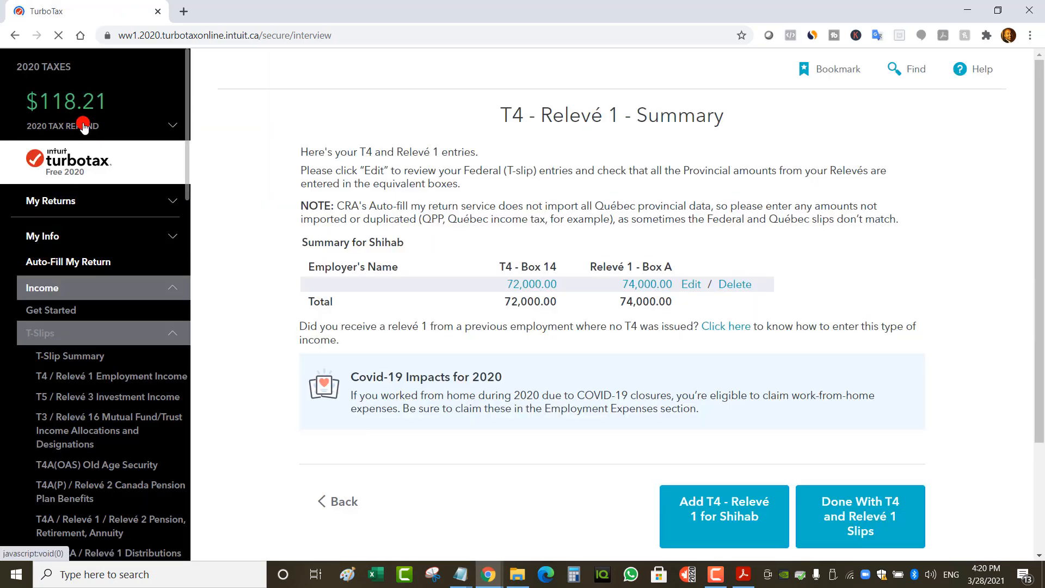
- Check the federal and Quebec refund breakdown, then complete the income section while keeping TurboTax Free without additional benefits
left_click(83, 126)
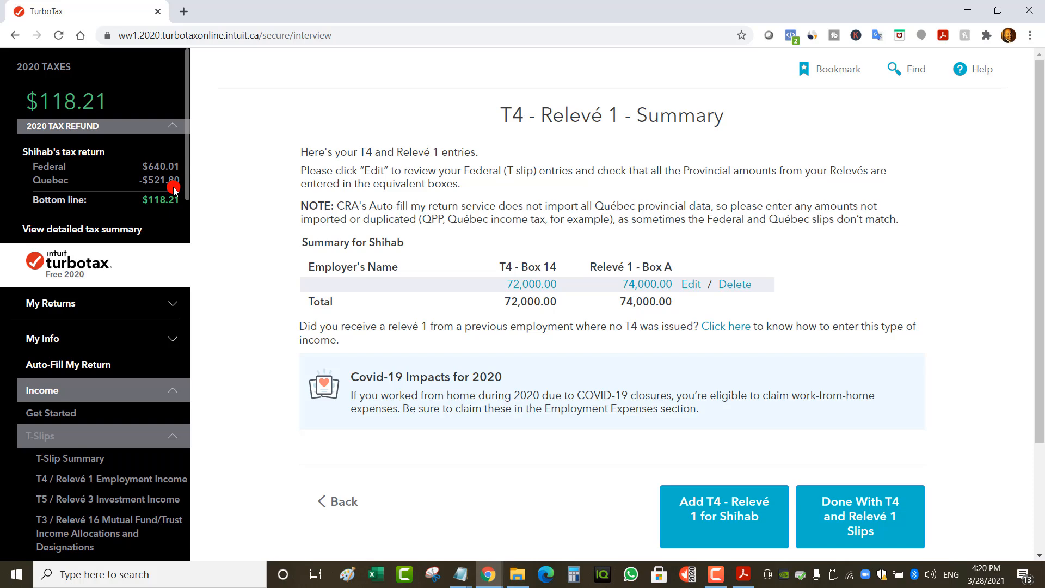
left_click(866, 516)
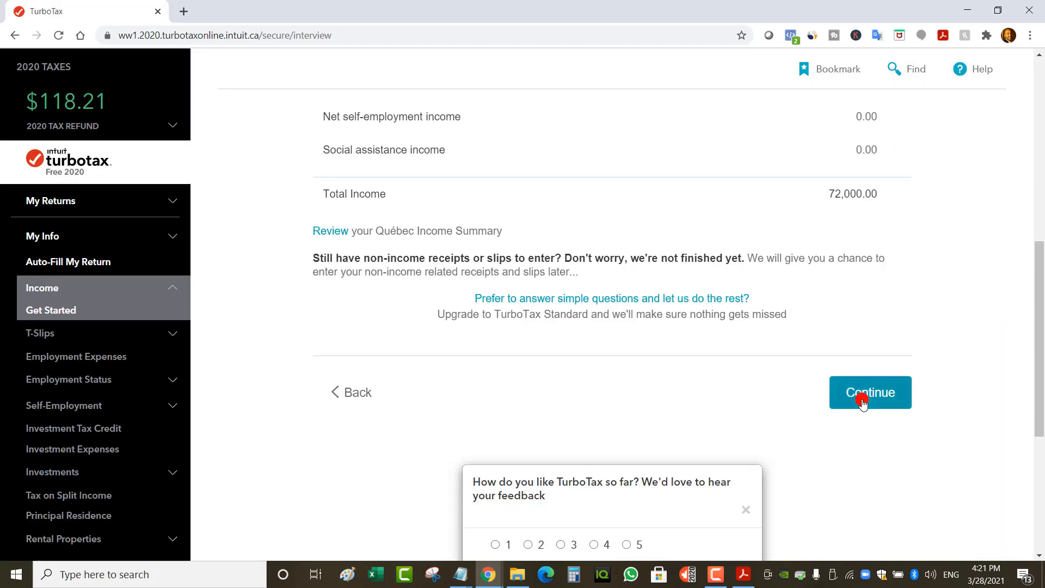
left_click(862, 401)
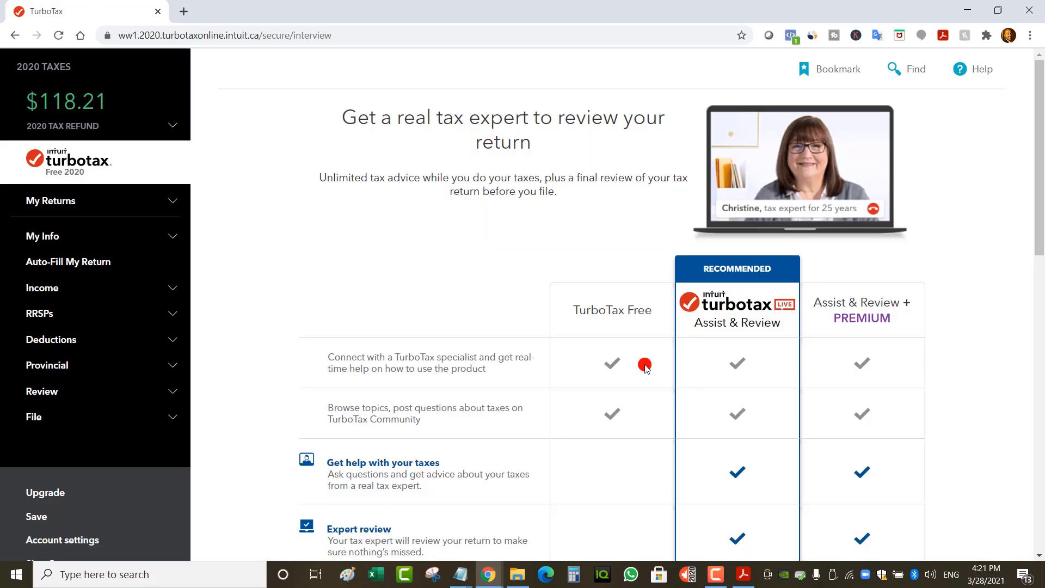
scroll(760, 350, "down", 10)
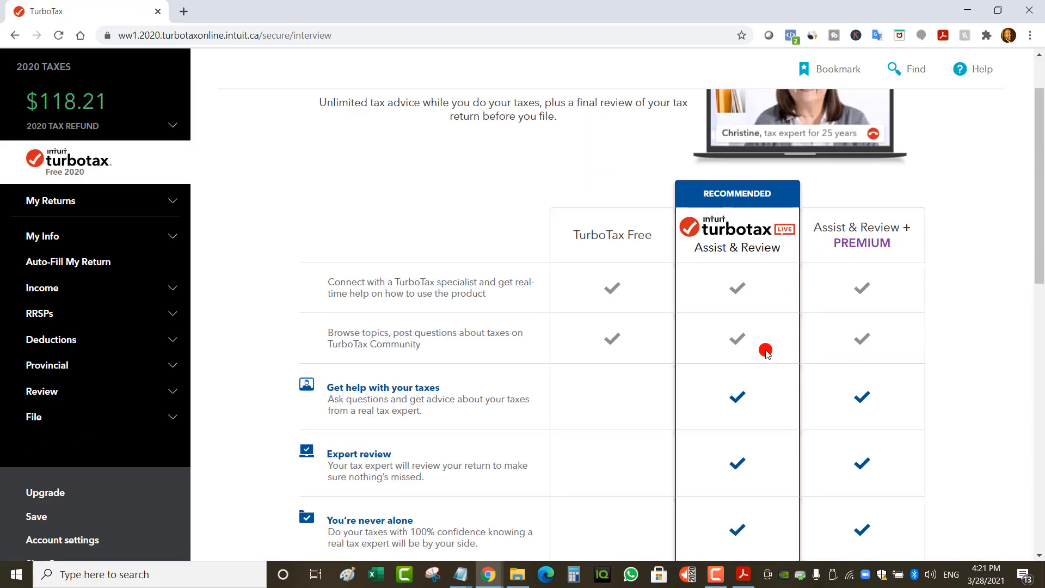
left_click(618, 330)
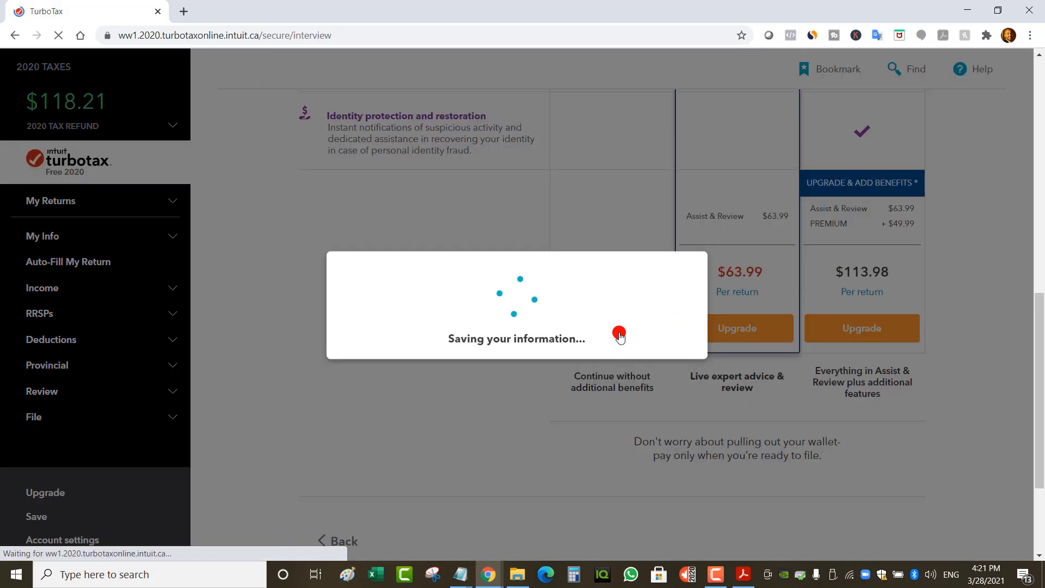
- Continue past the RRSP introduction and the RRSP Optimizer without unlocking it
left_click_drag(401, 115, 842, 114)
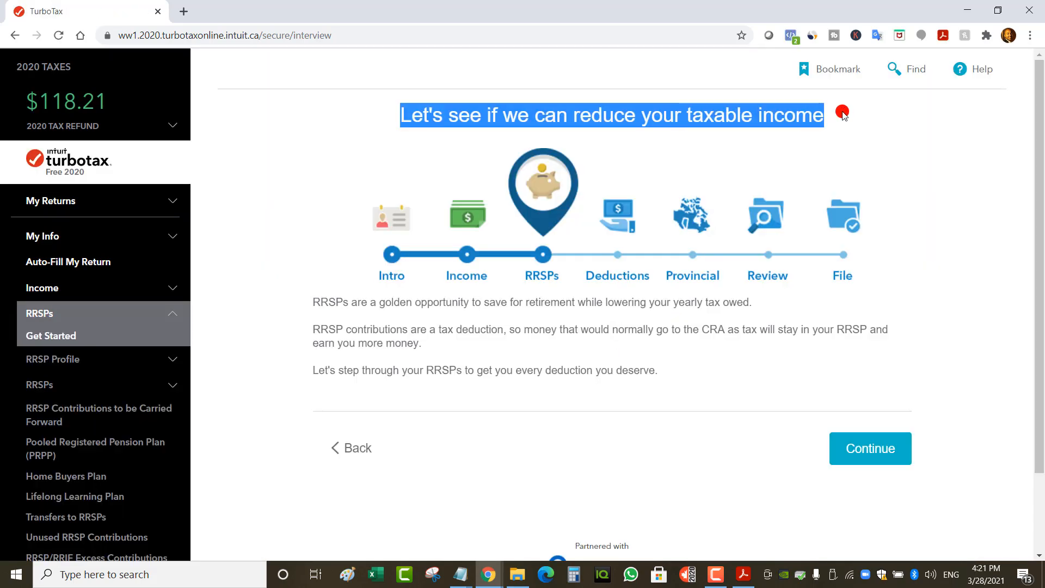
left_click(683, 444)
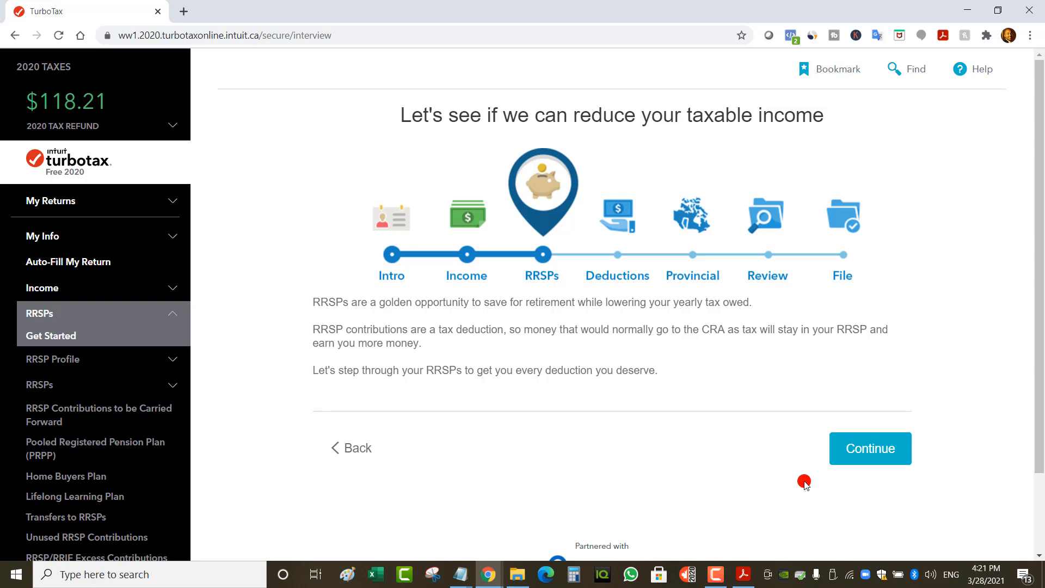
left_click(881, 454)
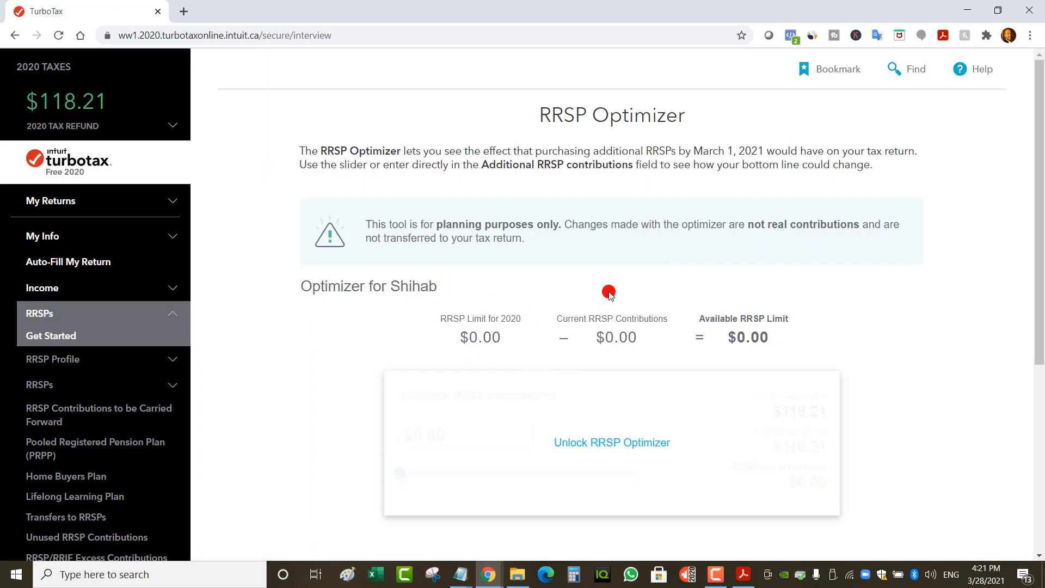
scroll(675, 315, "down", 3)
left_click(893, 489)
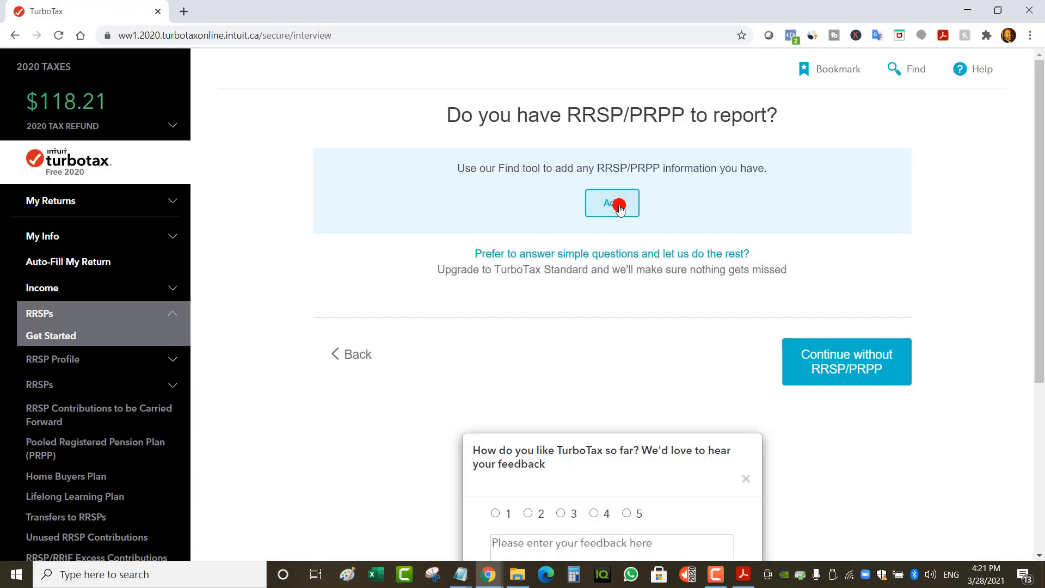
- Open the RRSP Profile, mark that RRSP contributions were made during 2020 or the first 60 days of 2021, and continue
left_click(620, 206)
key("Escape")
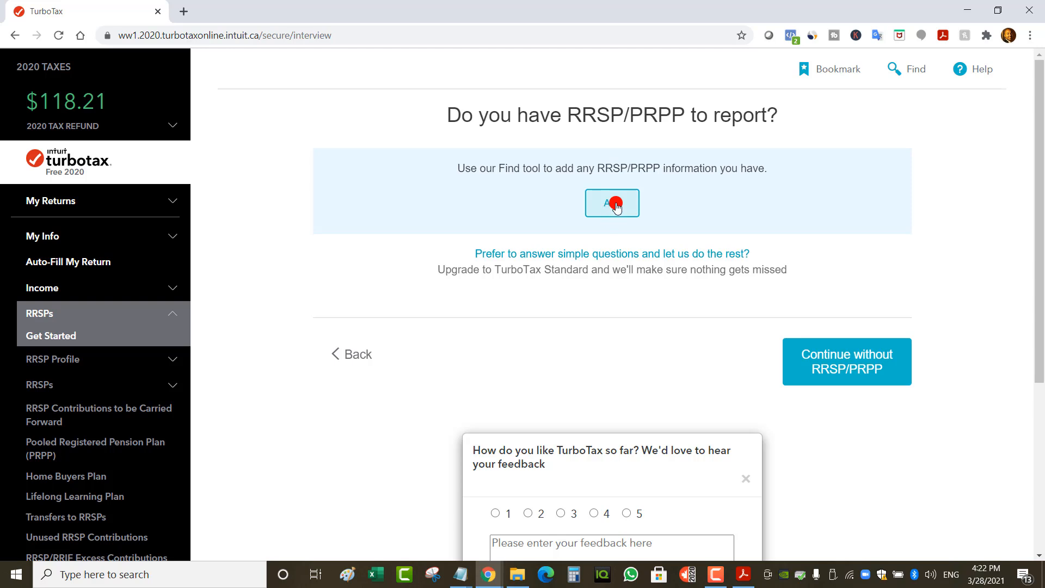
left_click(149, 363)
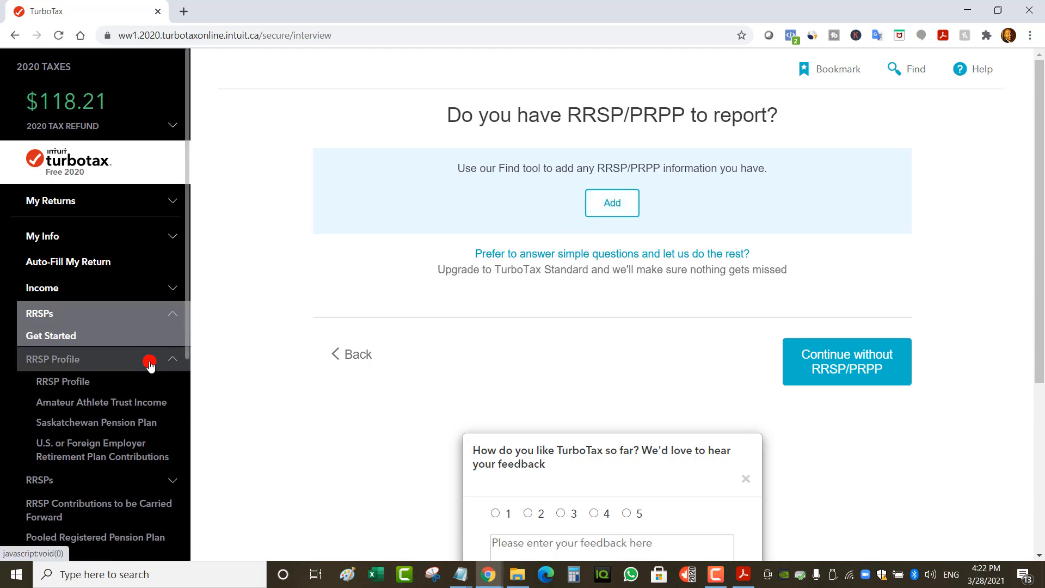
left_click(122, 386)
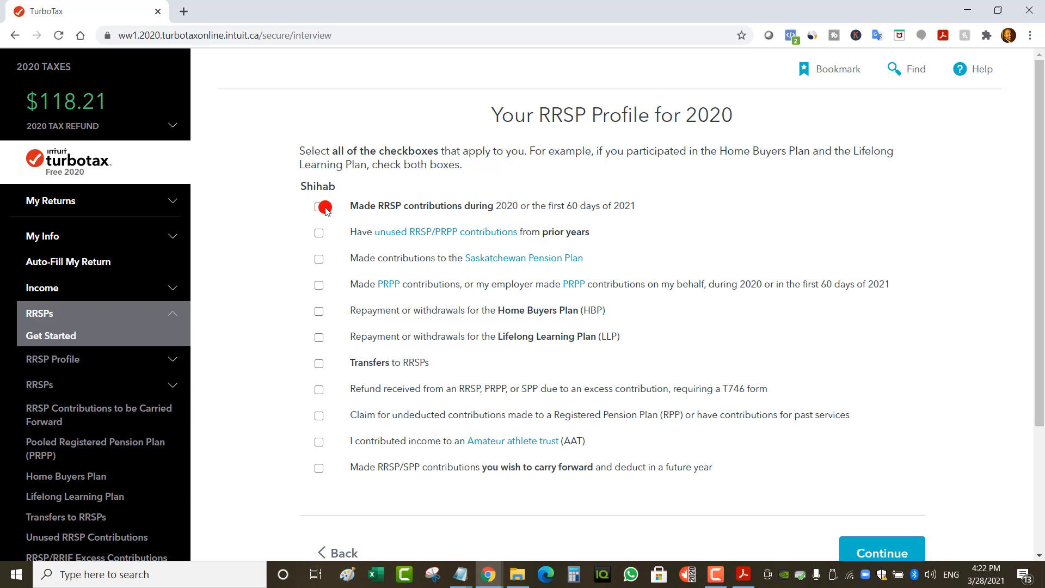
left_click(320, 207)
scroll(758, 394, "down", 1)
left_click(864, 485)
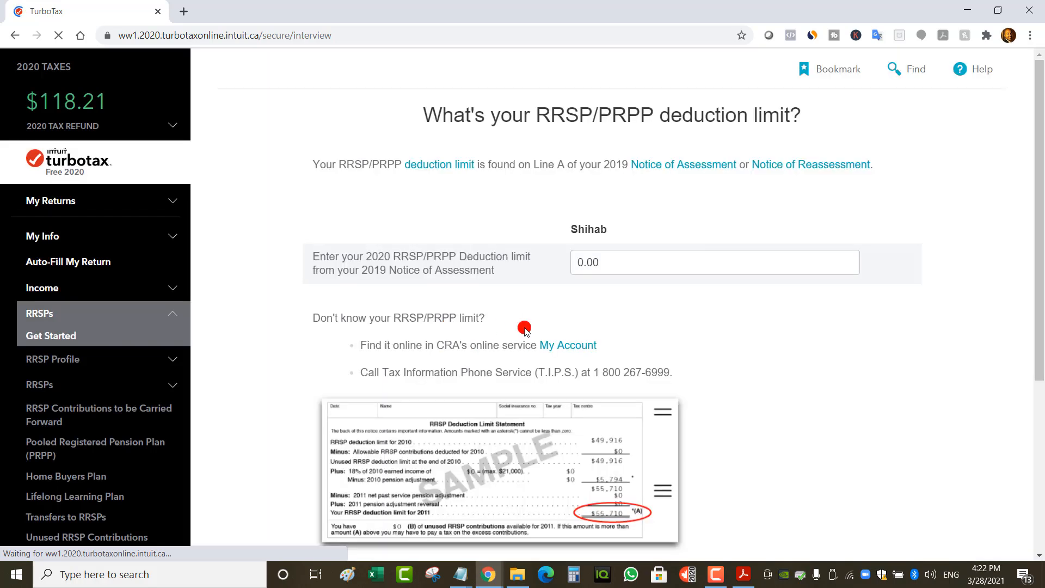
- Return from CRA My Account to TurboTax, set the 2020 RRSP/PRPP deduction limit to 14982, and continue
left_click(611, 260)
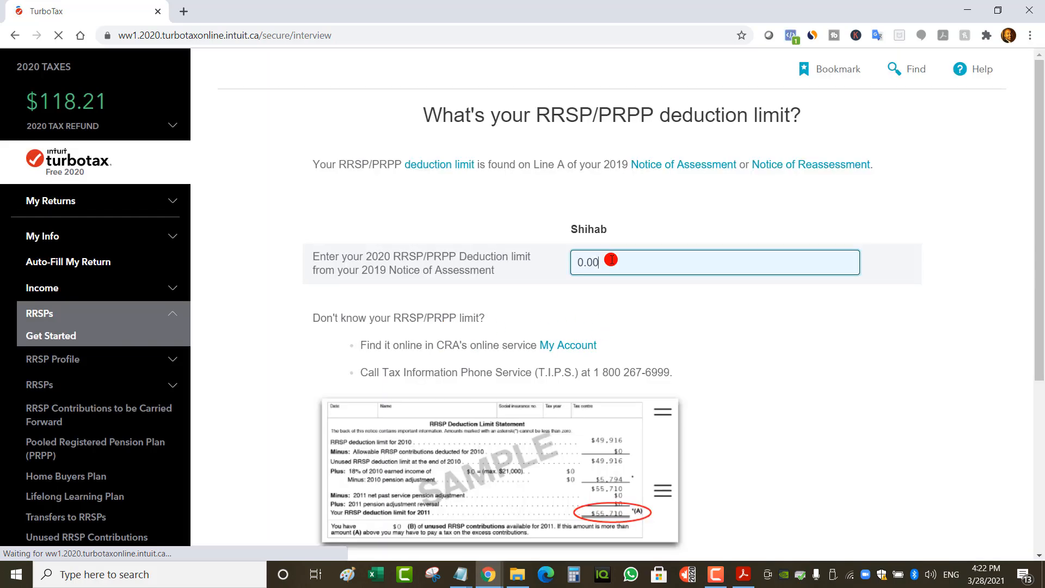
left_click_drag(608, 261, 566, 262)
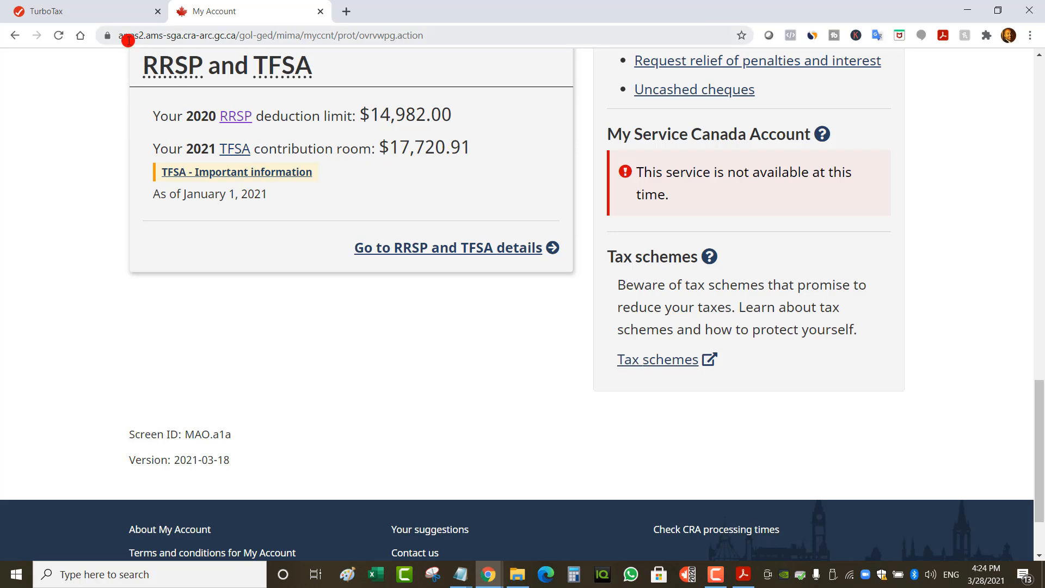
left_click(109, 12)
left_click(622, 264)
type("14982")
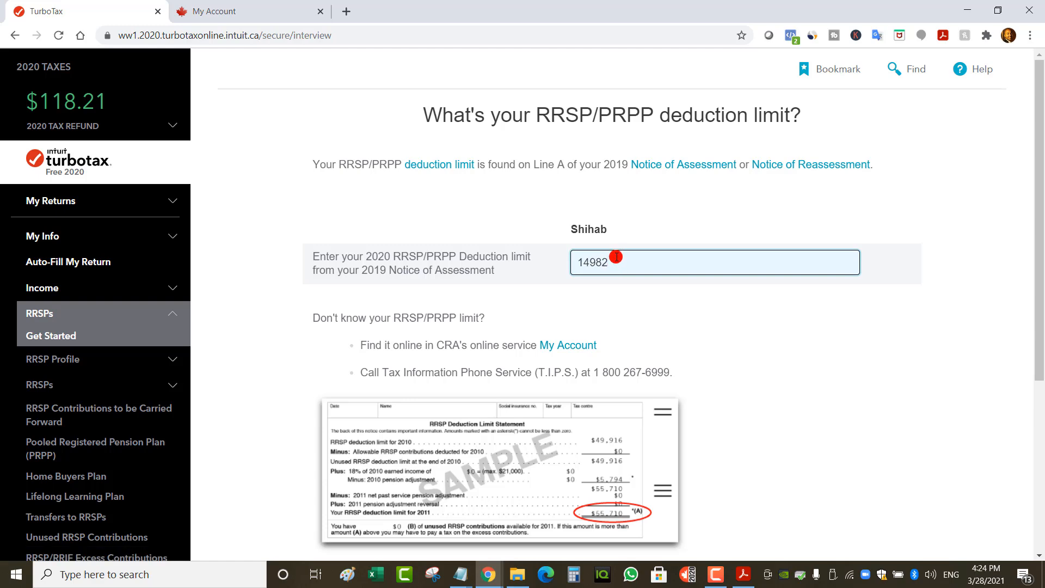
key("Return")
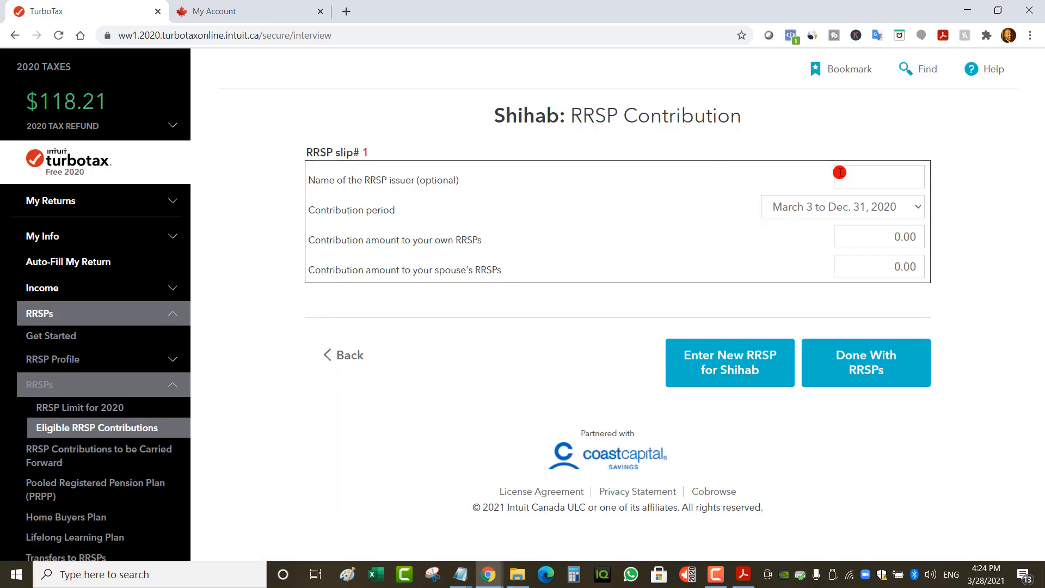
- On RRSP slip 1, enter QUESTRADE as the issuer and set the contribution period to Jan. 1 to March 1, 2021
left_click(840, 172)
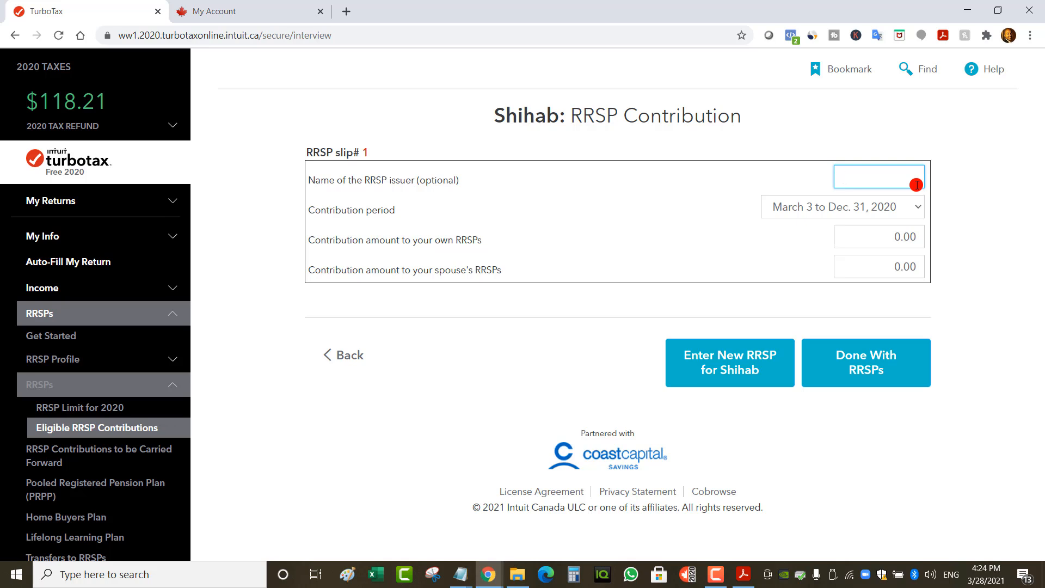
key("ctrl+a")
type("Q")
key("Tab")
left_click(892, 207)
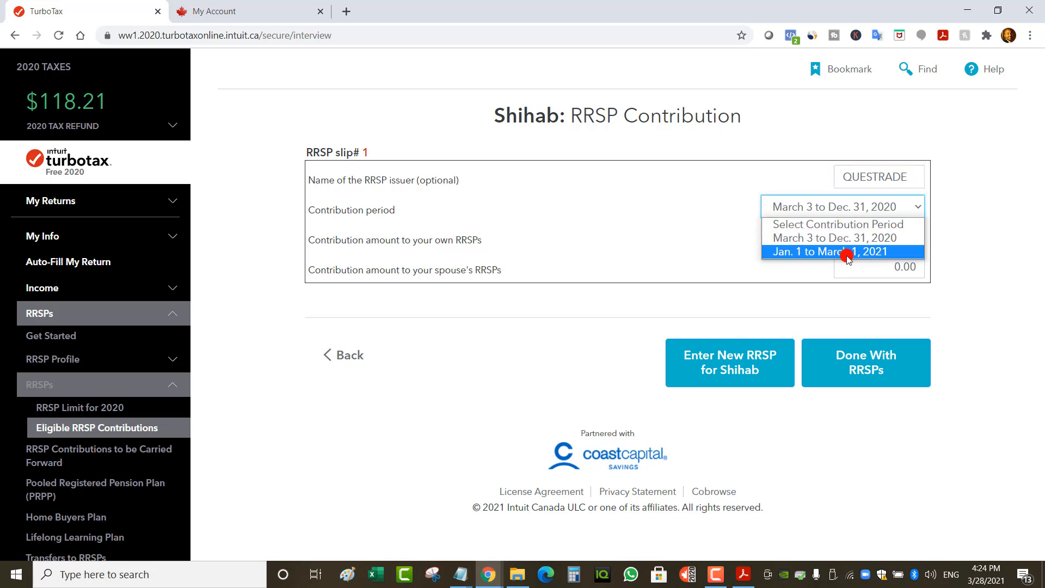
left_click(843, 253)
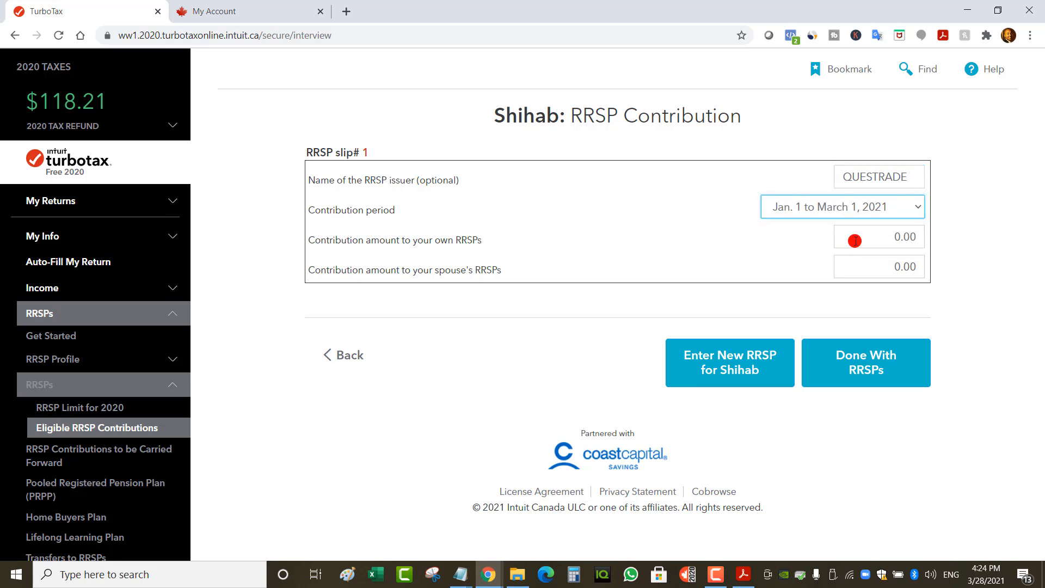
- Set the contribution amount to your own RRSPs to 10,000.00 and finish the RRSP slip entry
left_click(896, 236)
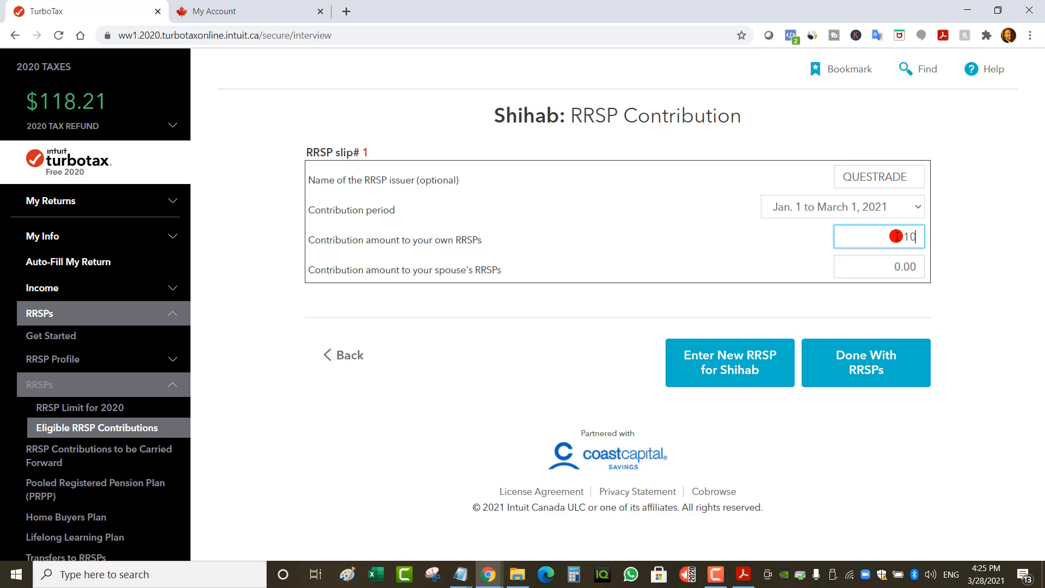
key("Tab")
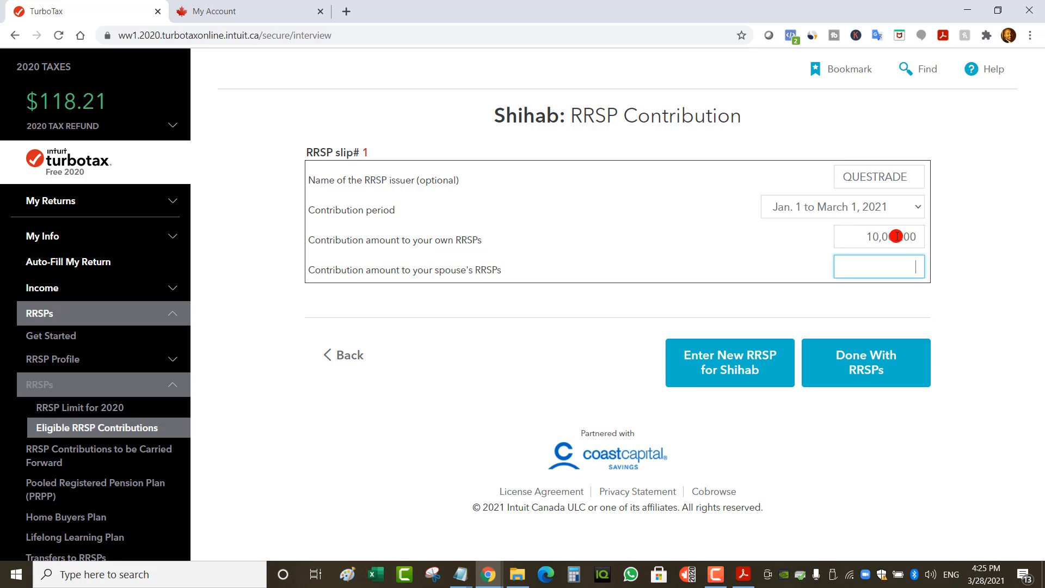
left_click(858, 373)
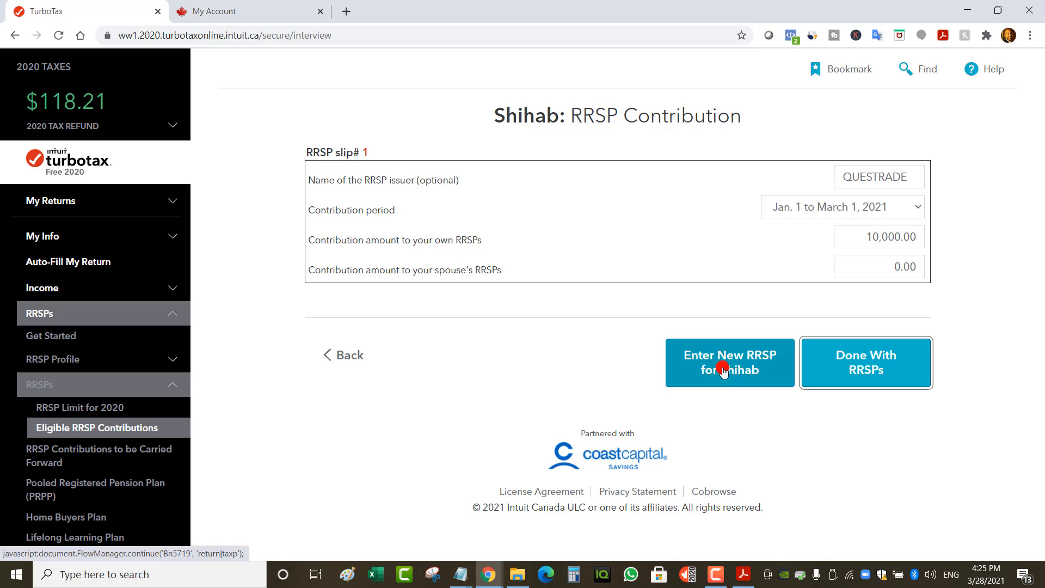
left_click(877, 373)
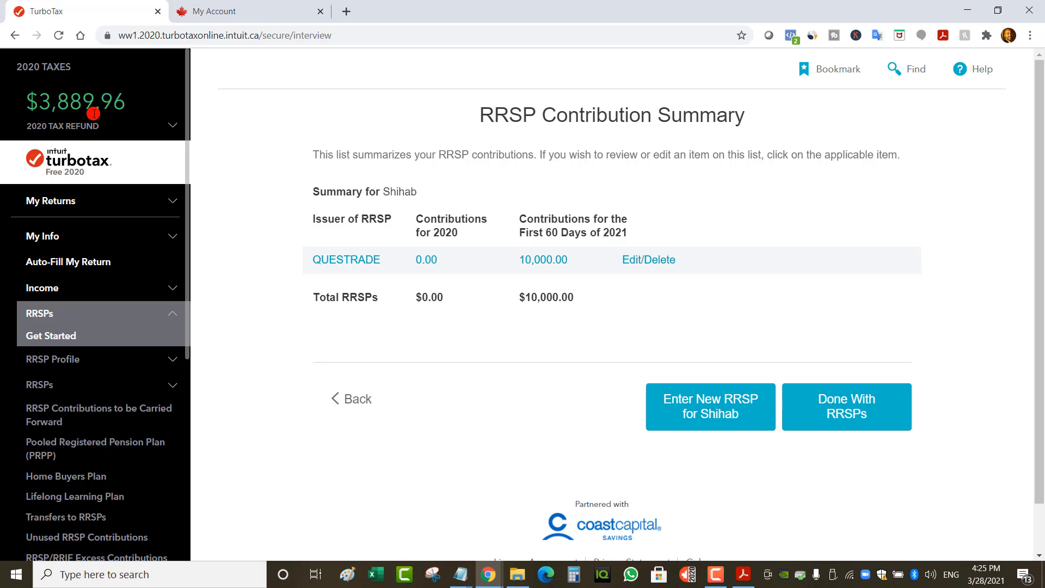
- Complete the RRSP section without unlocking the RRSP Optimizer and continue to the deductions summary
left_click(854, 408)
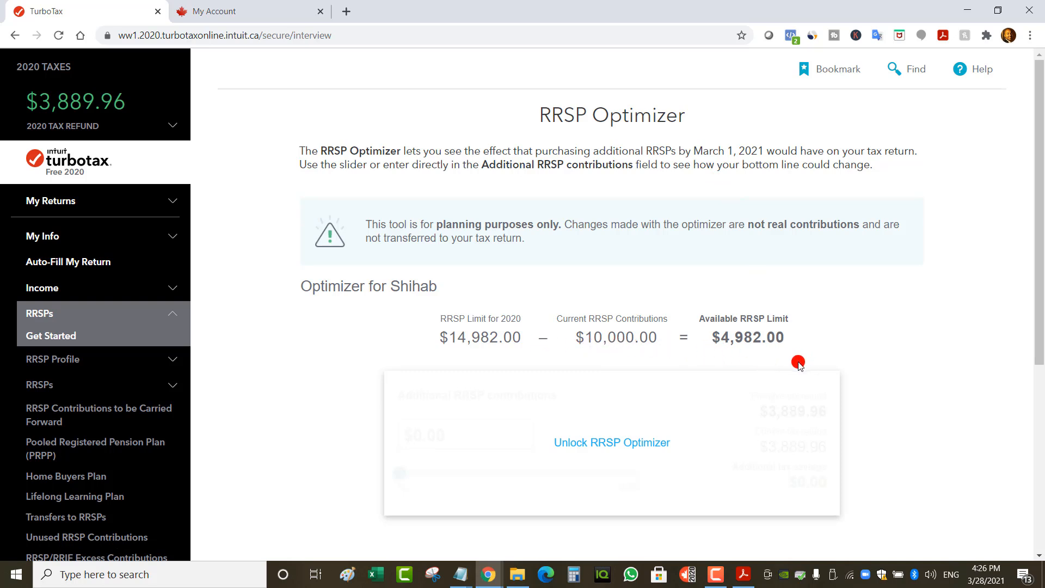
scroll(800, 362, "down", 3)
left_click(895, 488)
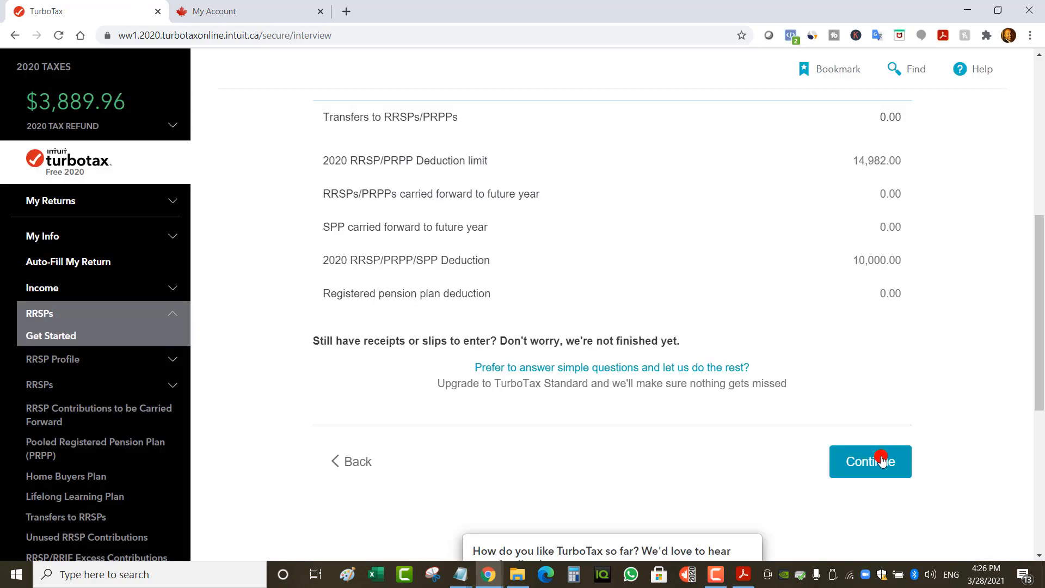
left_click(879, 458)
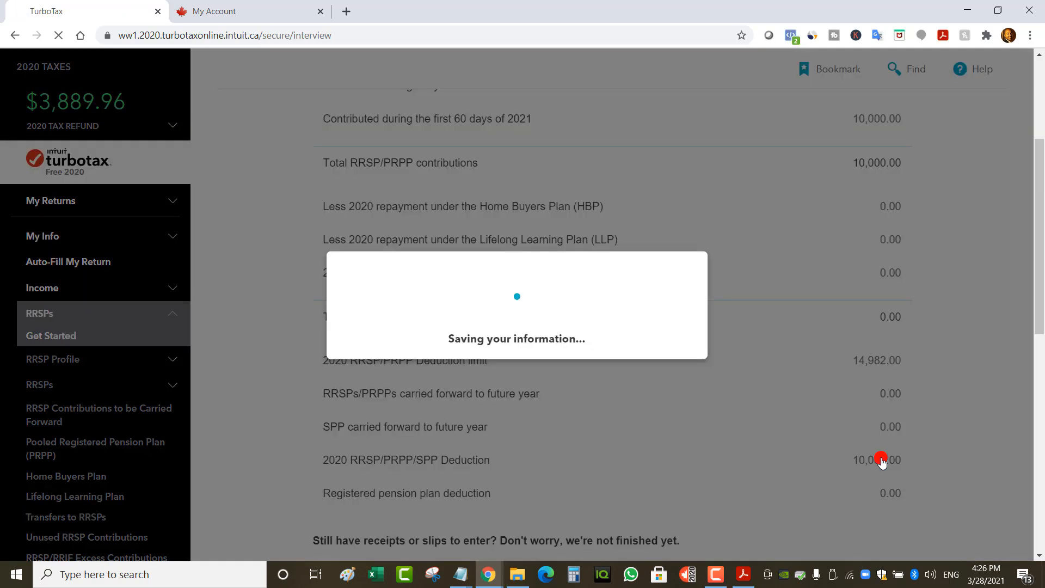
left_click(870, 428)
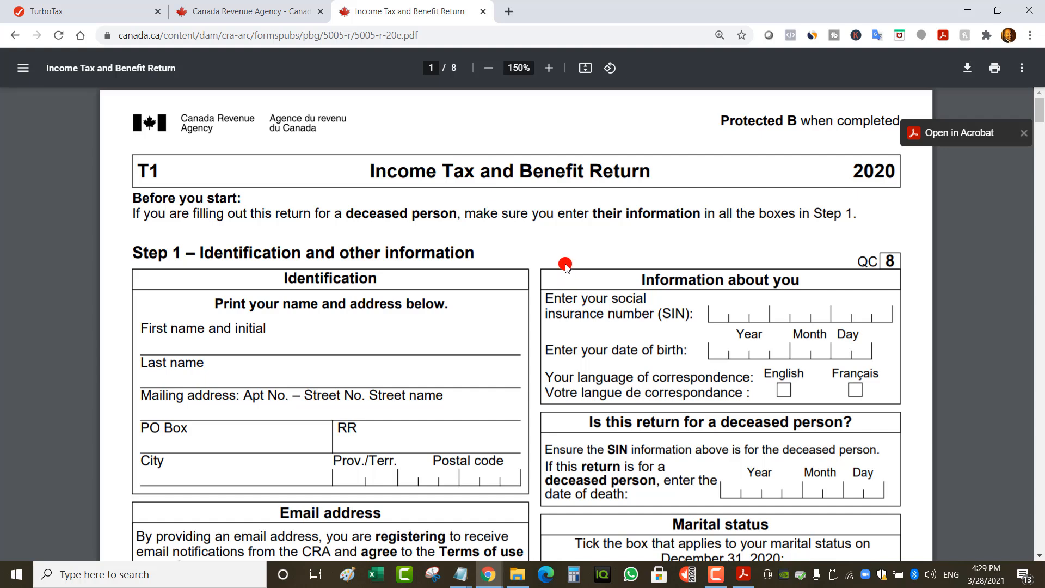
- Compare the TurboTax deductions summary with the T1 Income Tax and Benefit Return PDF, ending on the PDF
left_click(82, 7)
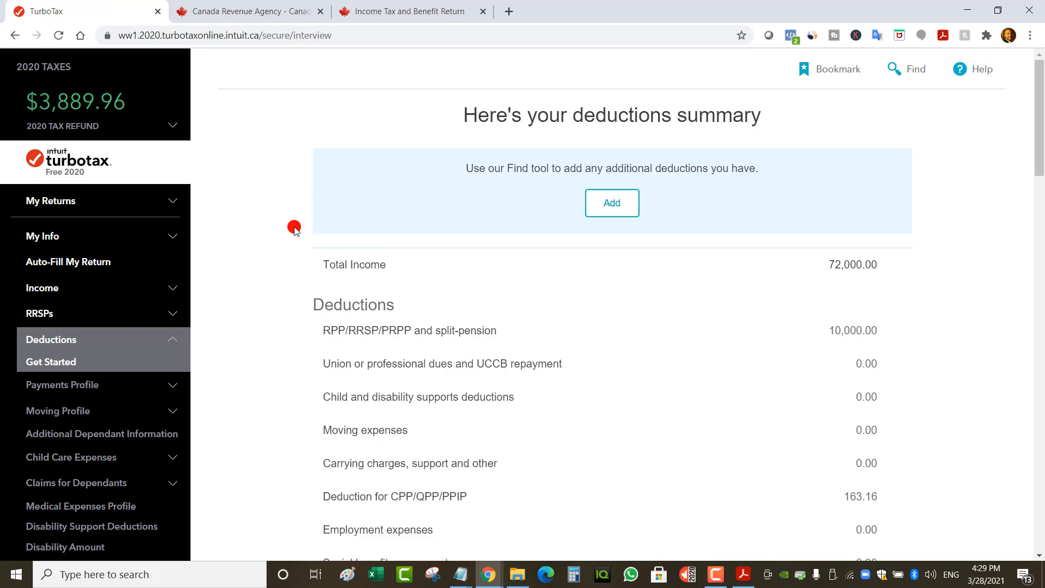
left_click(413, 4)
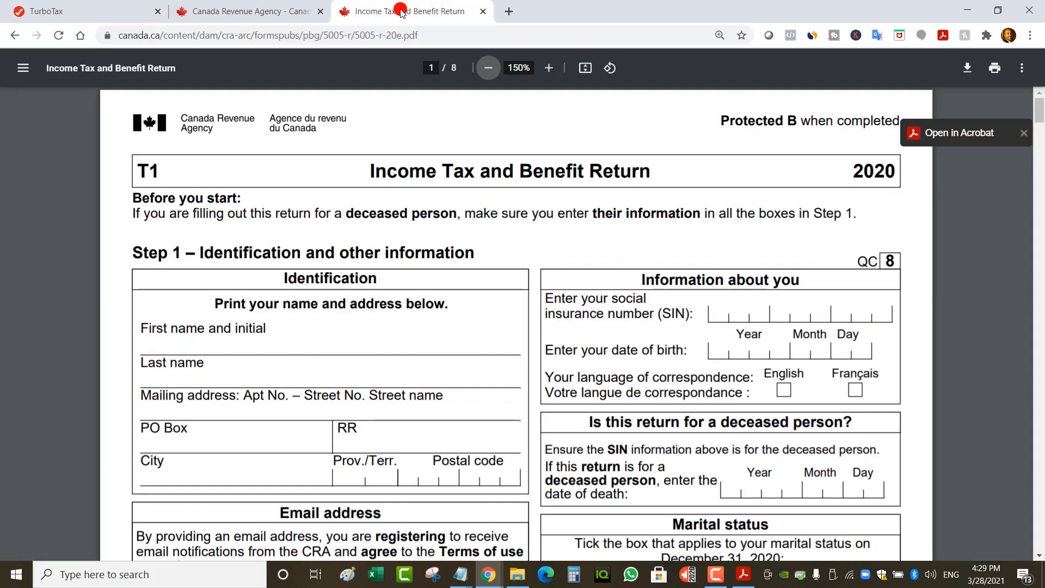
left_click(48, 4)
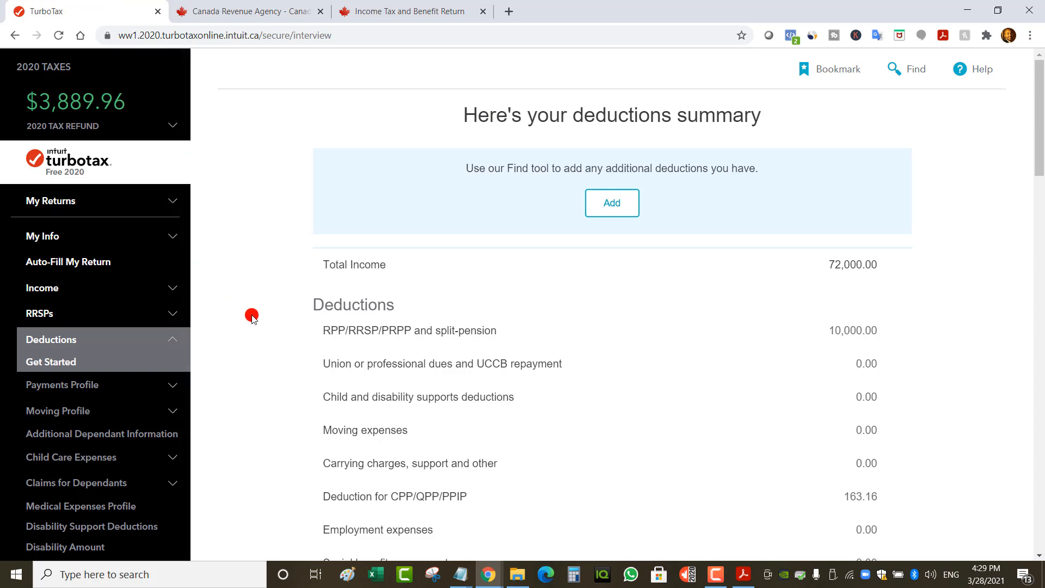
left_click(385, 9)
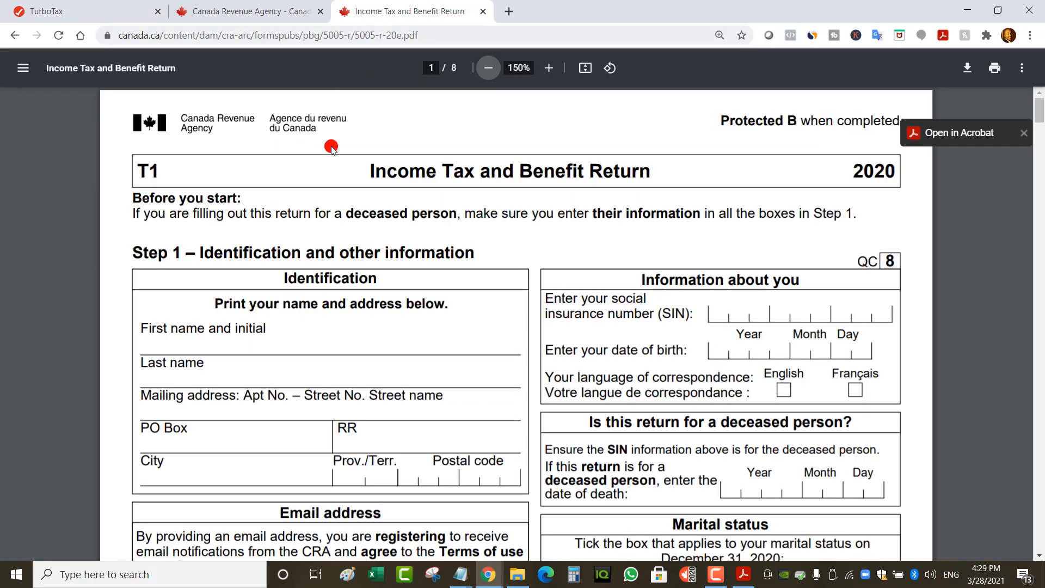
- Find Step 2 – Total income in the T1 return and examine the employment income line
scroll(356, 294, "down", 15)
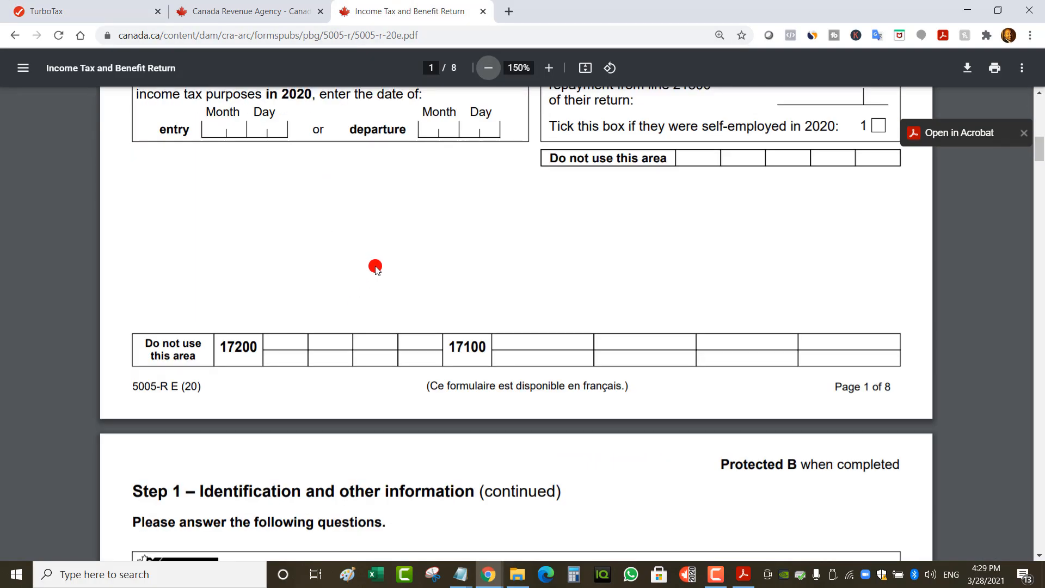
scroll(376, 266, "down", 20)
scroll(376, 267, "down", 8)
scroll(406, 263, "down", 1)
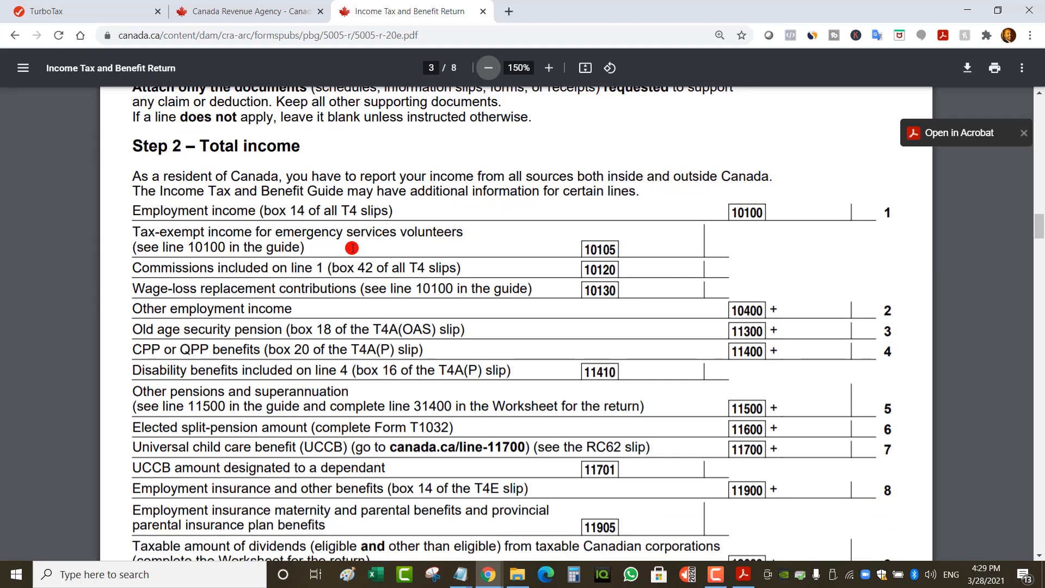
left_click(488, 71)
left_click(488, 71)
left_click(488, 71)
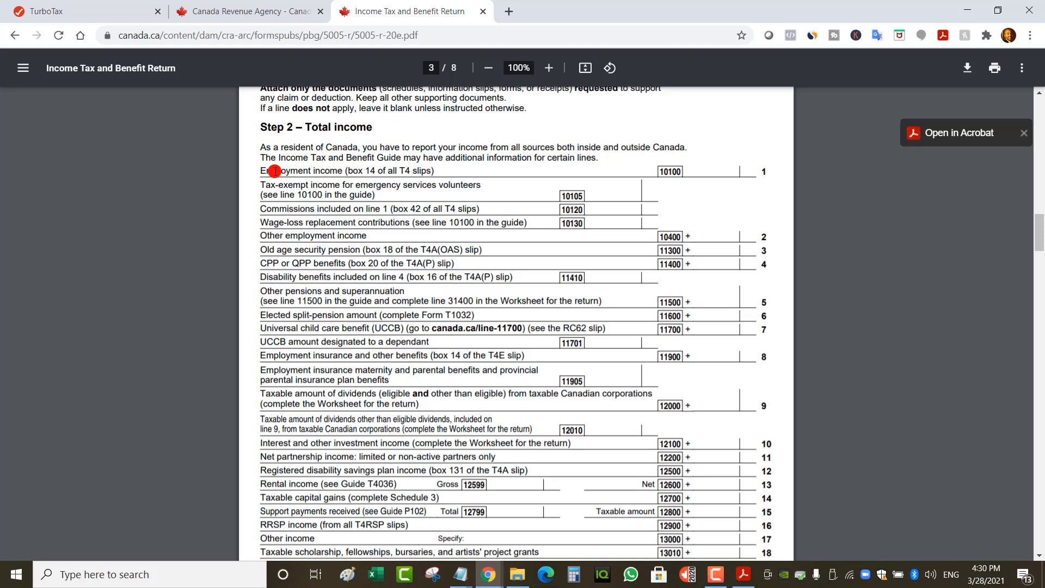
left_click_drag(259, 170, 431, 172)
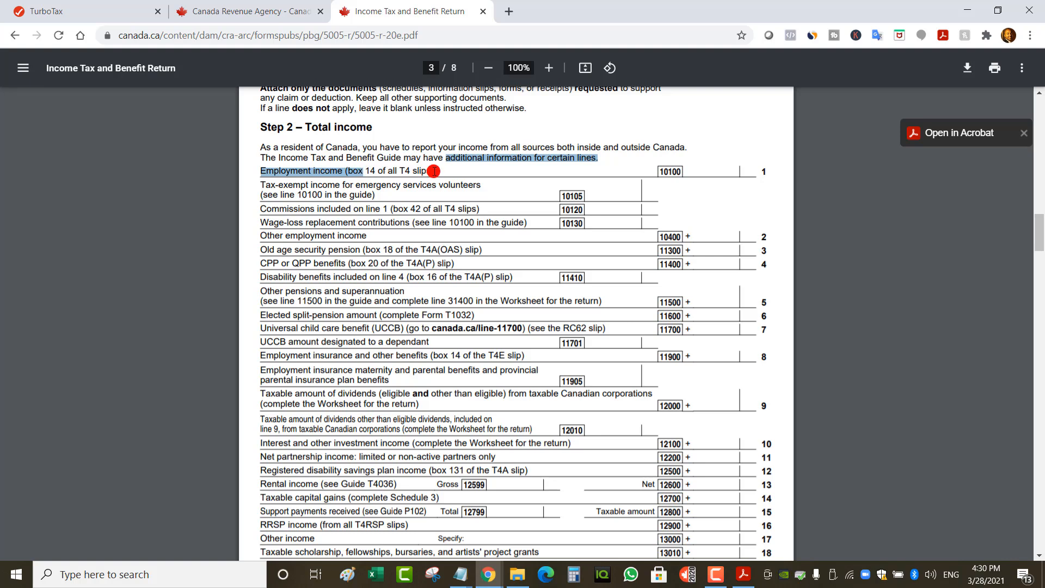
left_click(433, 171)
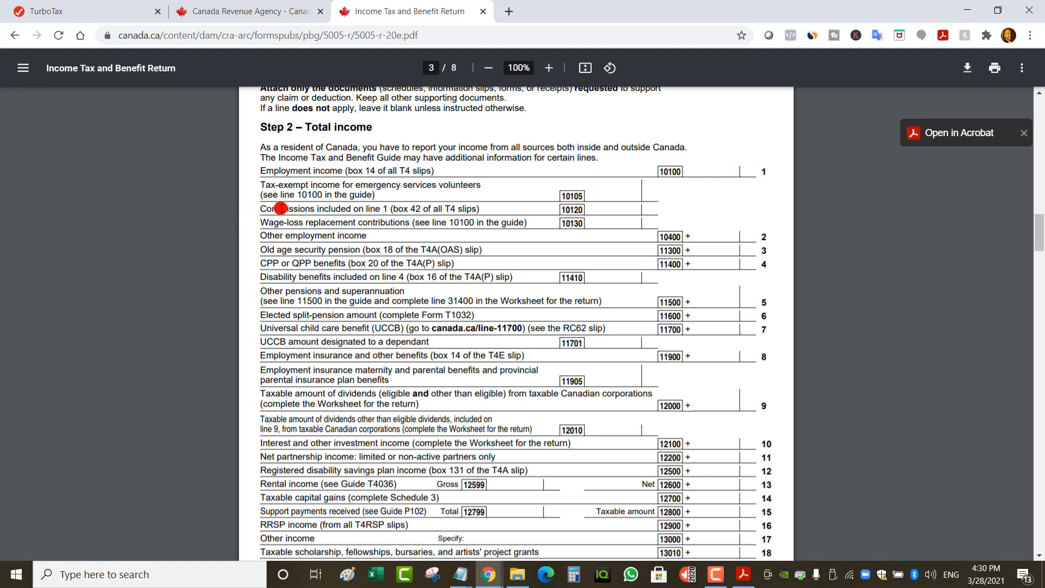
- Examine the other income sources in Step 2, including self-employment income, down to the total income on line 15000
scroll(357, 341, "down", 2)
scroll(309, 267, "up", 2)
scroll(708, 400, "down", 1)
scroll(708, 400, "down", 1)
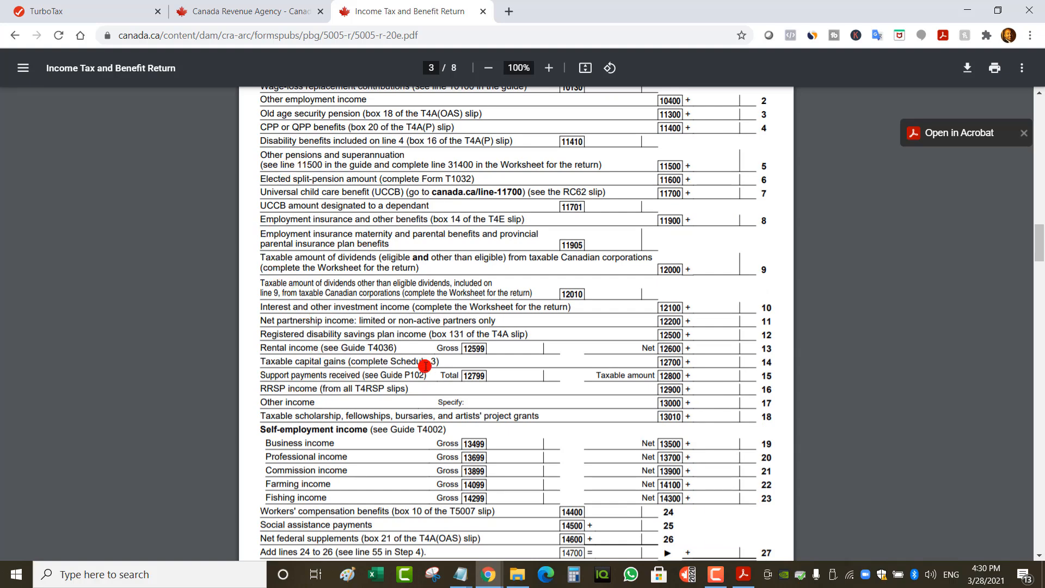
scroll(334, 391, "down", 1)
left_click_drag(266, 361, 364, 361)
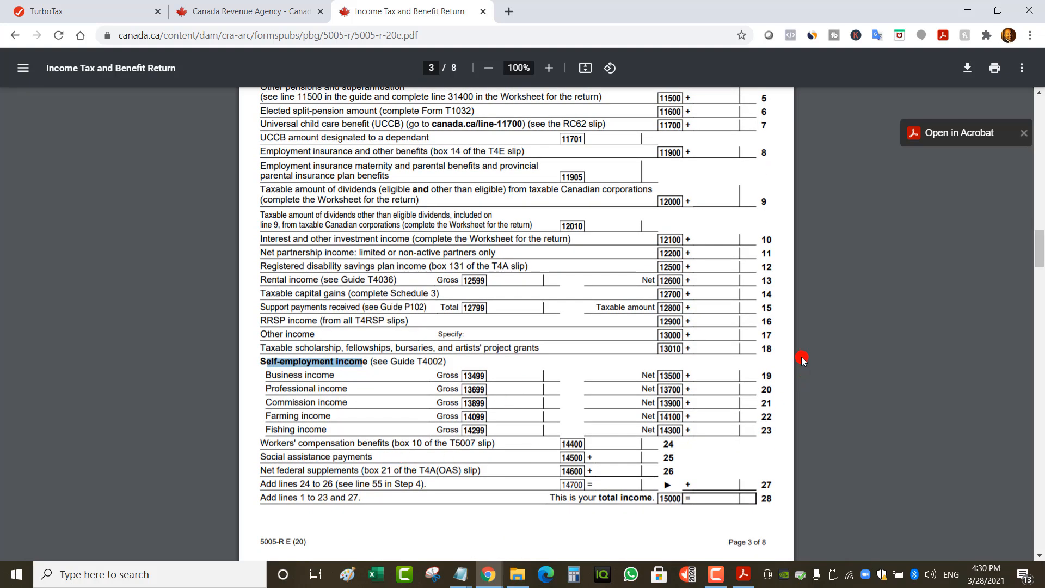
scroll(702, 180, "up", 1)
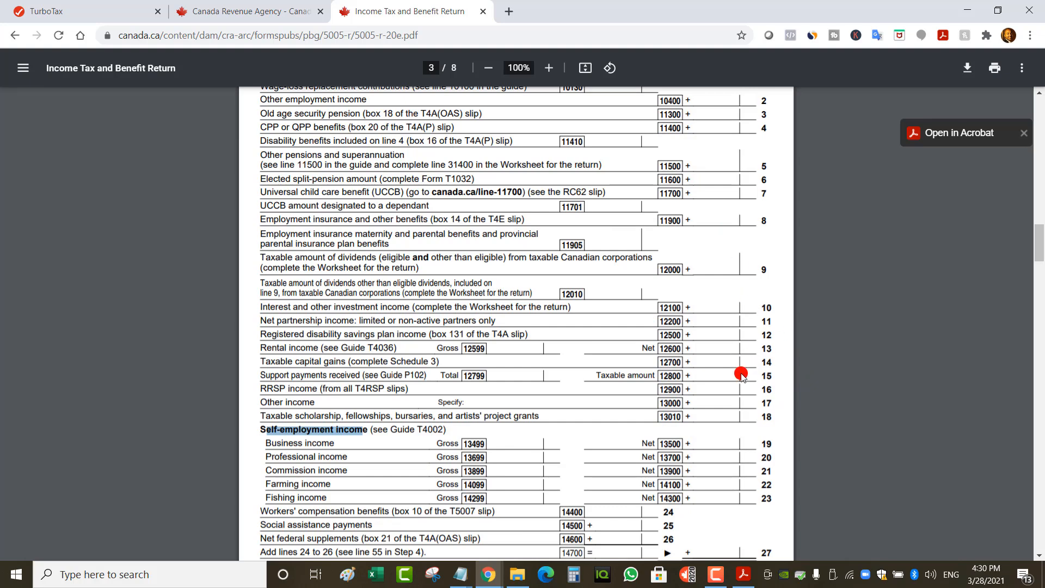
scroll(743, 367, "down", 2)
left_click_drag(551, 429, 732, 425)
left_click(732, 425)
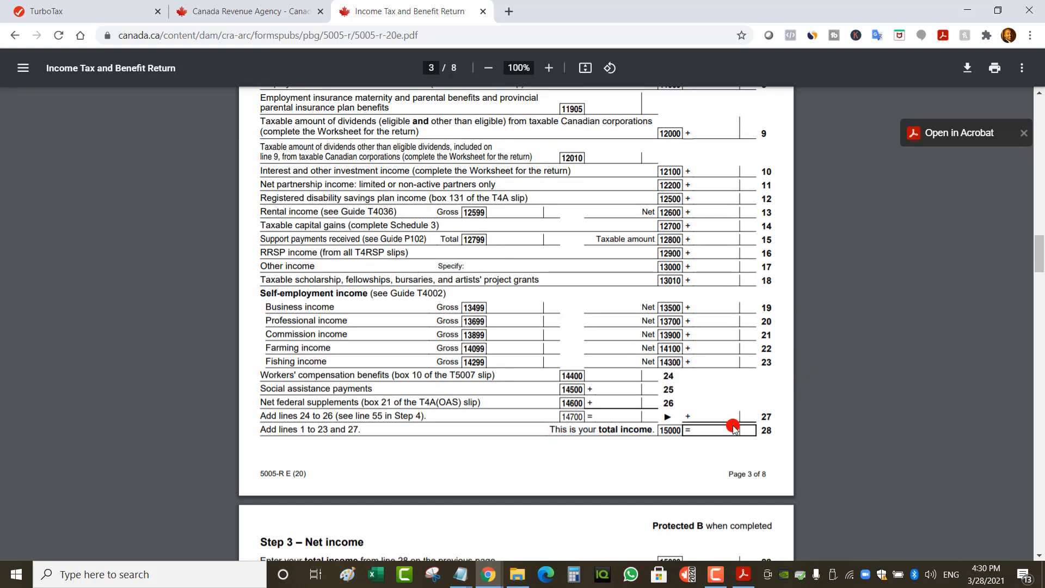
- Examine the deductions in Step 3 – Net income of the T1 return, from total income down to net income
scroll(732, 430, "down", 4)
scroll(604, 424, "down", 2)
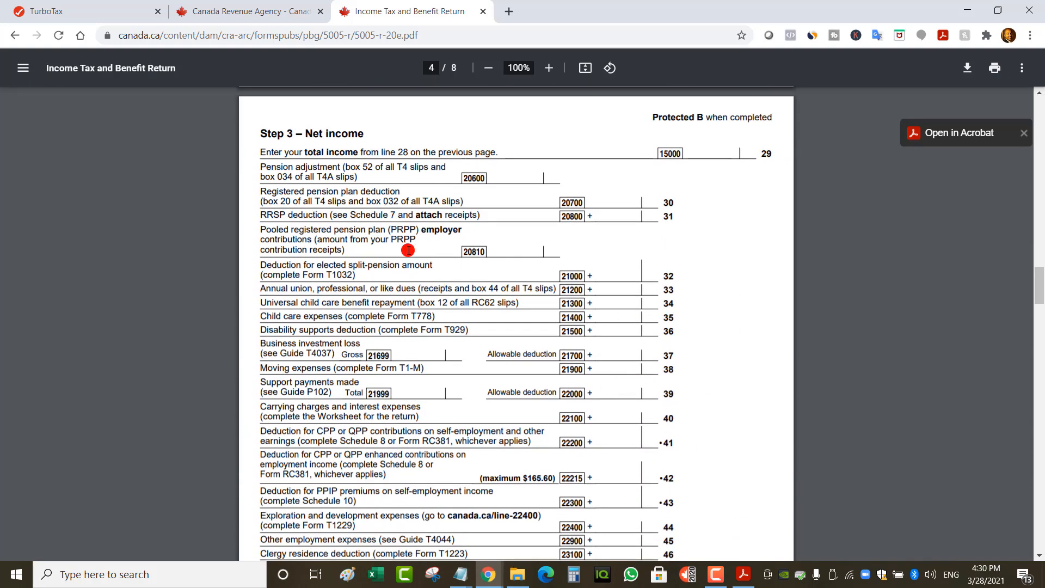
scroll(705, 190, "up", 3)
scroll(704, 190, "down", 9)
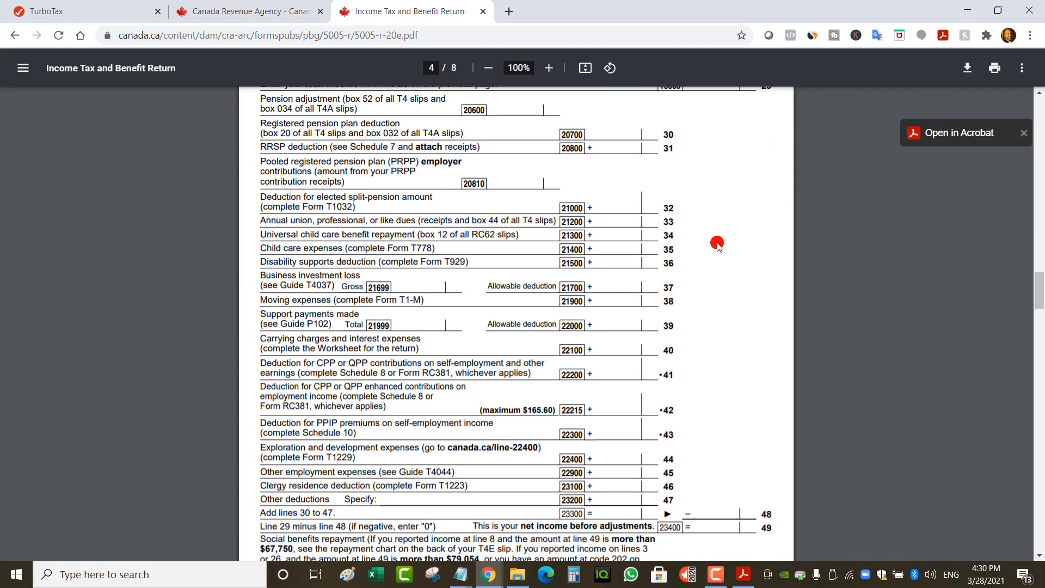
scroll(399, 275, "up", 5)
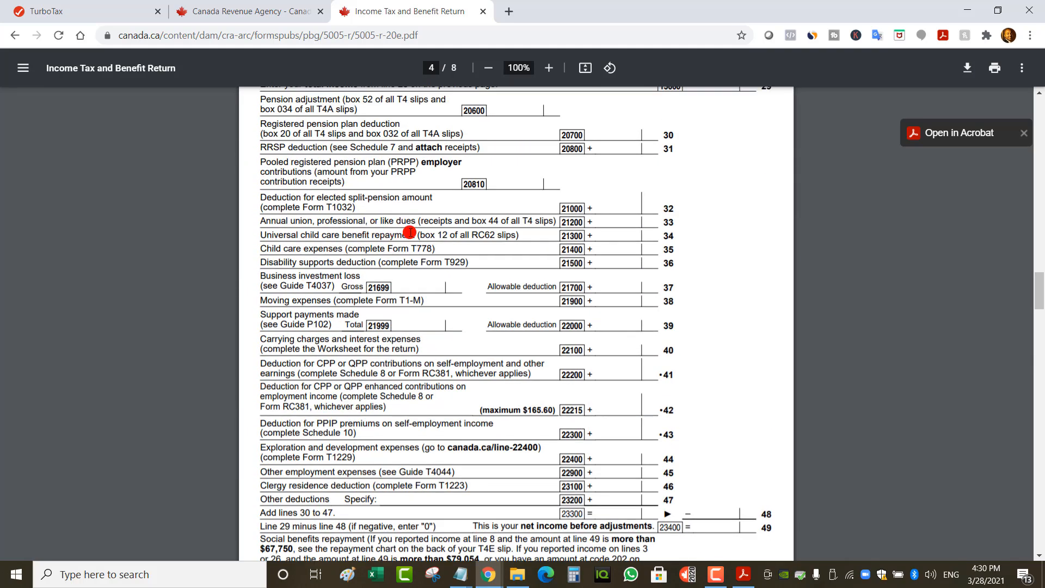
scroll(688, 231, "up", 4)
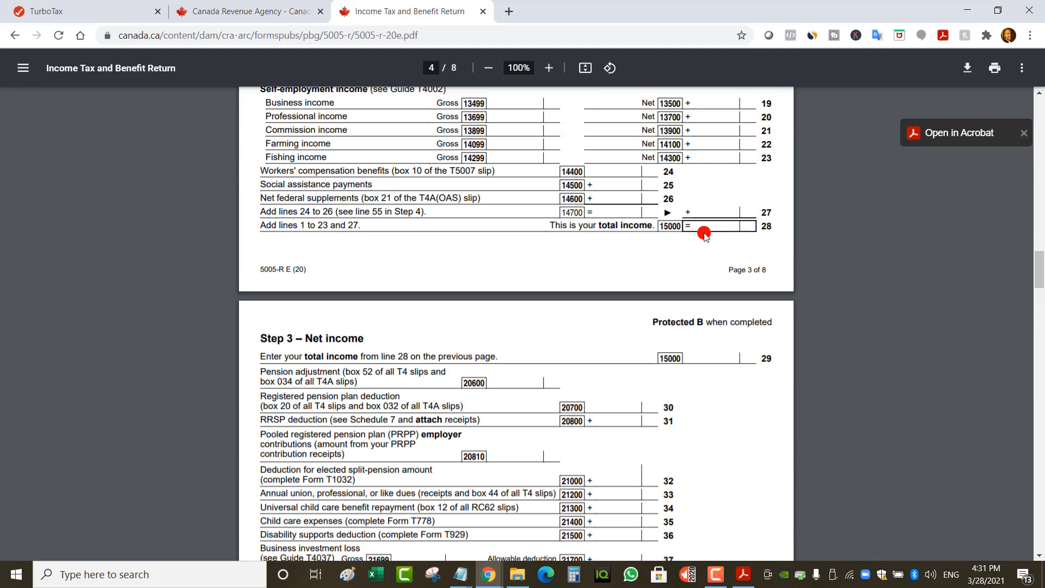
scroll(704, 231, "down", 6)
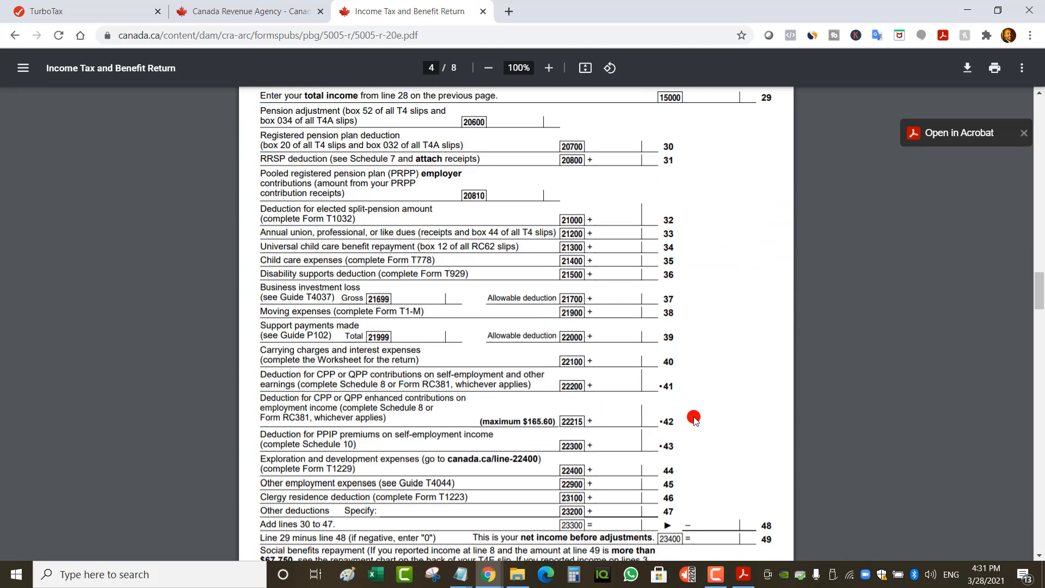
scroll(694, 348, "down", 2)
scroll(699, 392, "up", 4)
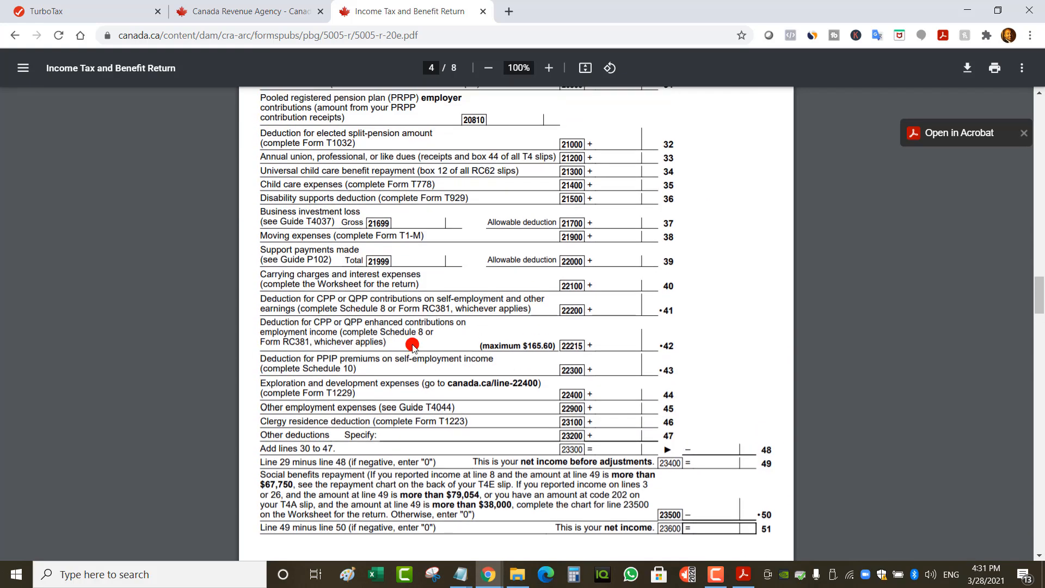
scroll(263, 205, "up", 1)
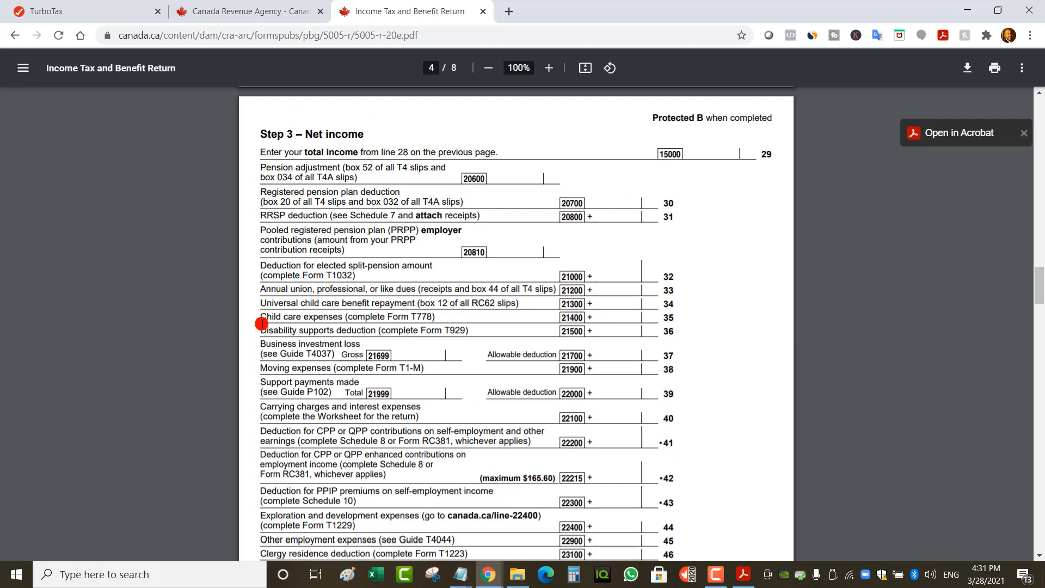
- Examine how the RRSP deduction in Step 3 of the T1 return reduces total income to net income on line 23600
left_click_drag(262, 216, 349, 214)
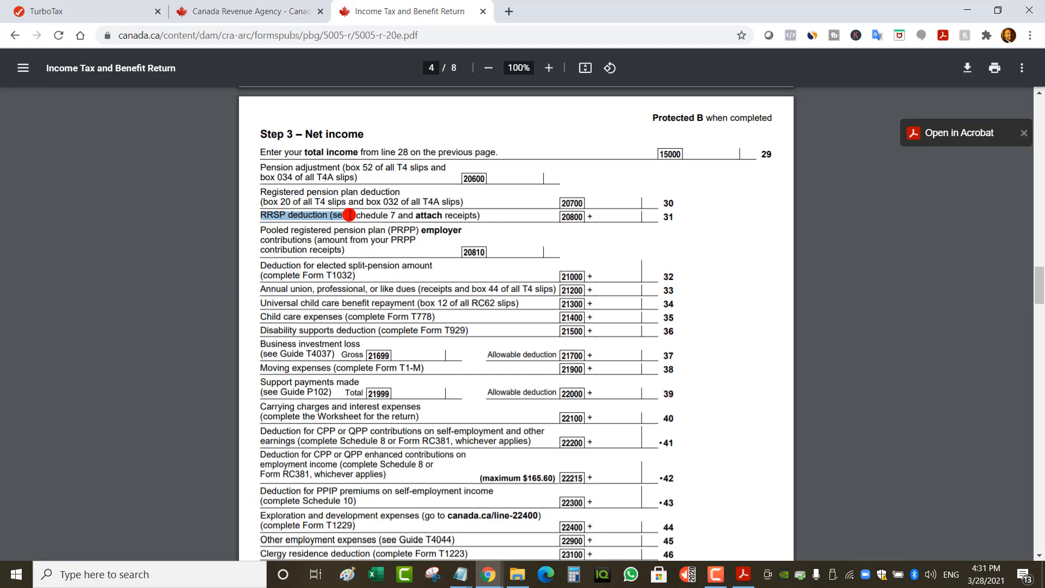
left_click(620, 279)
scroll(622, 277, "up", 2)
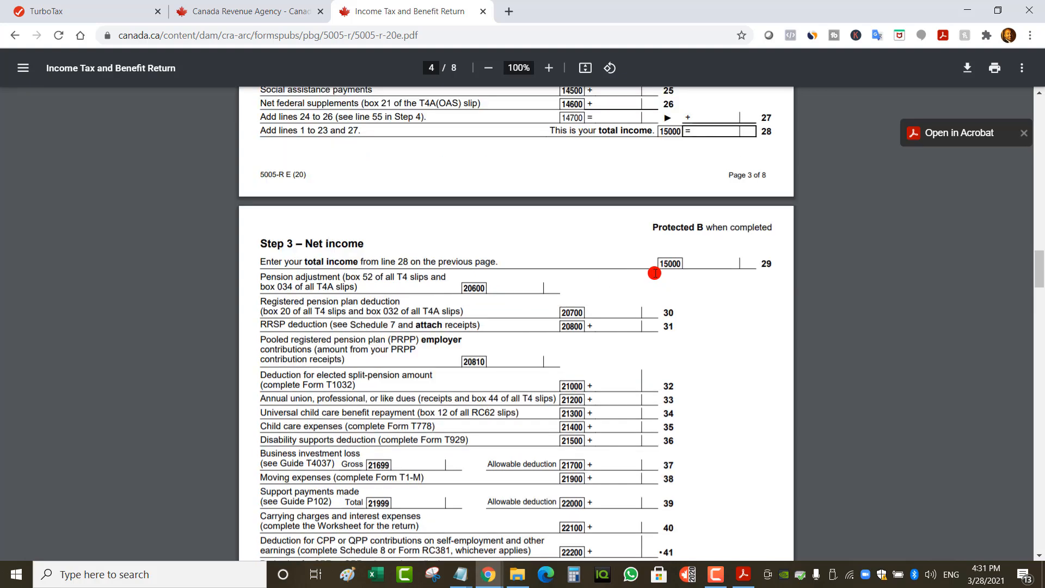
scroll(622, 278, "up", 2)
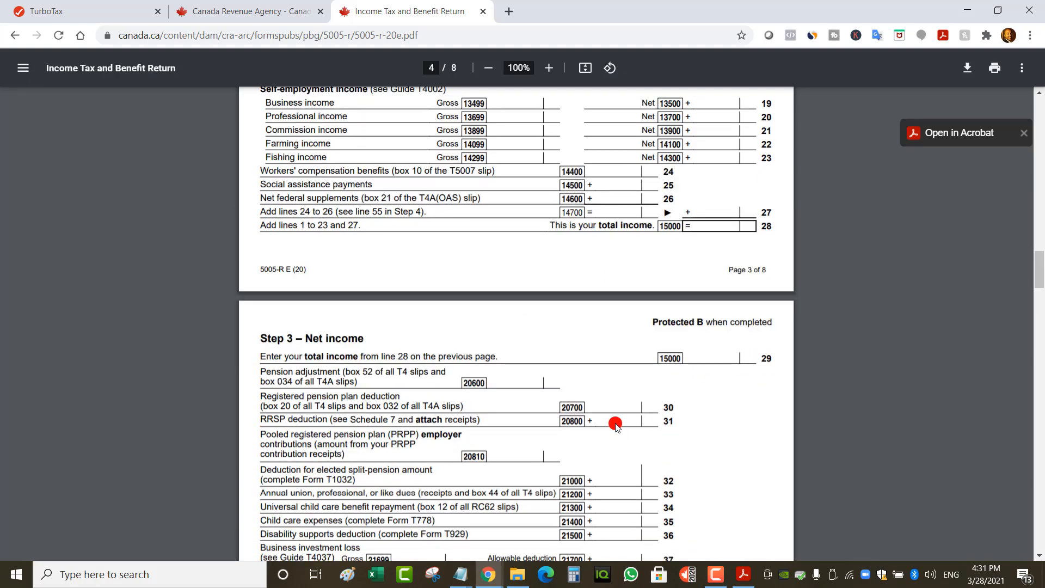
scroll(616, 424, "down", 10)
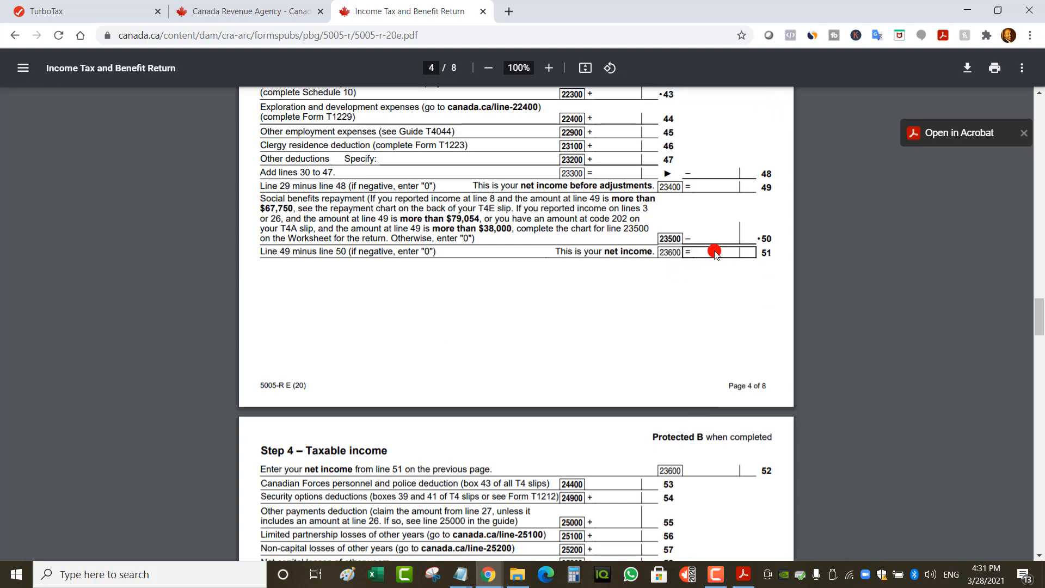
- Examine Step 4 – Taxable income of the T1 return, from net income down to taxable income on line 26000
scroll(715, 253, "down", 5)
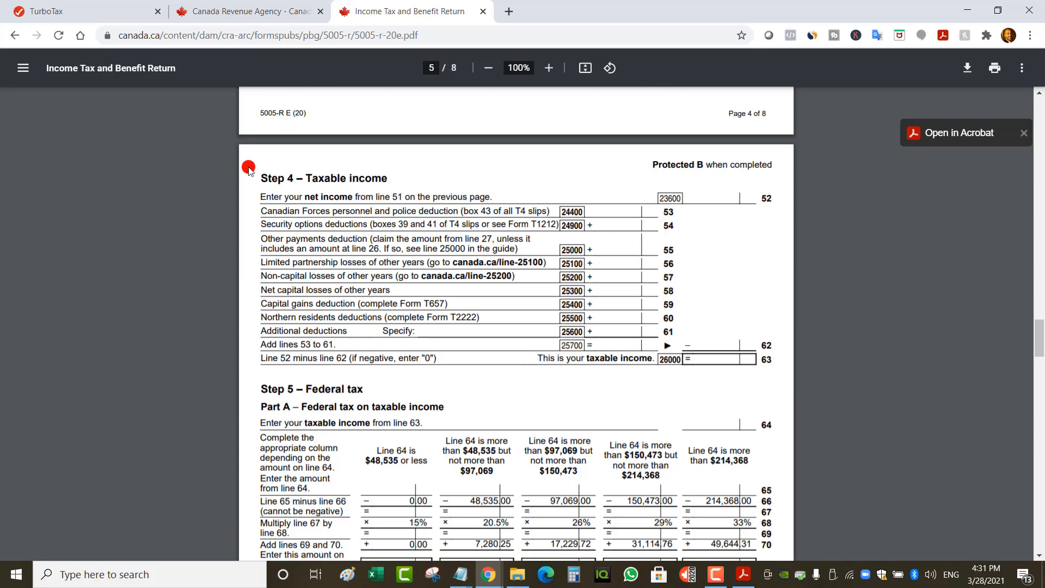
scroll(672, 191, "up", 4)
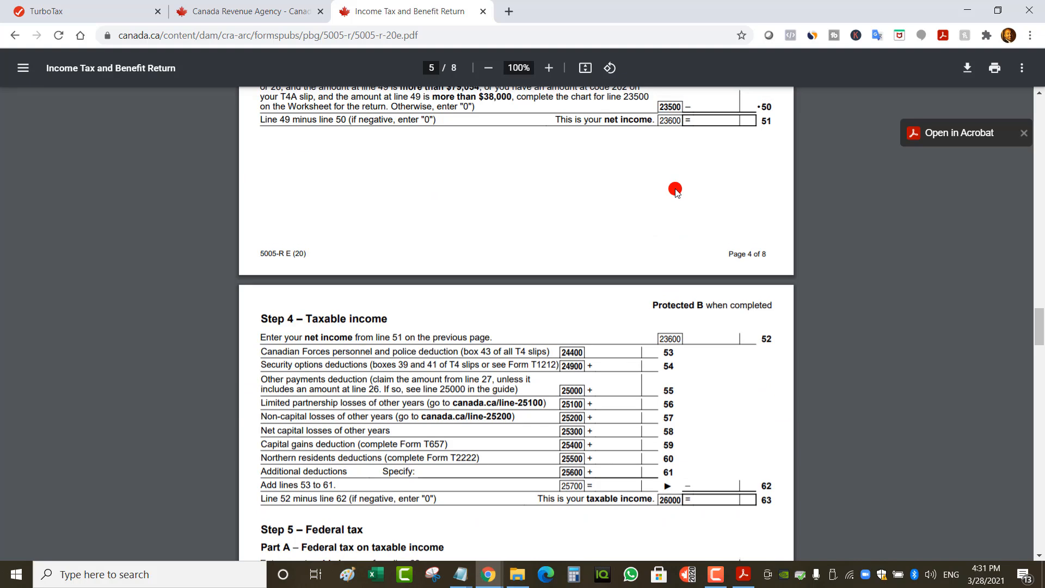
scroll(647, 218, "down", 3)
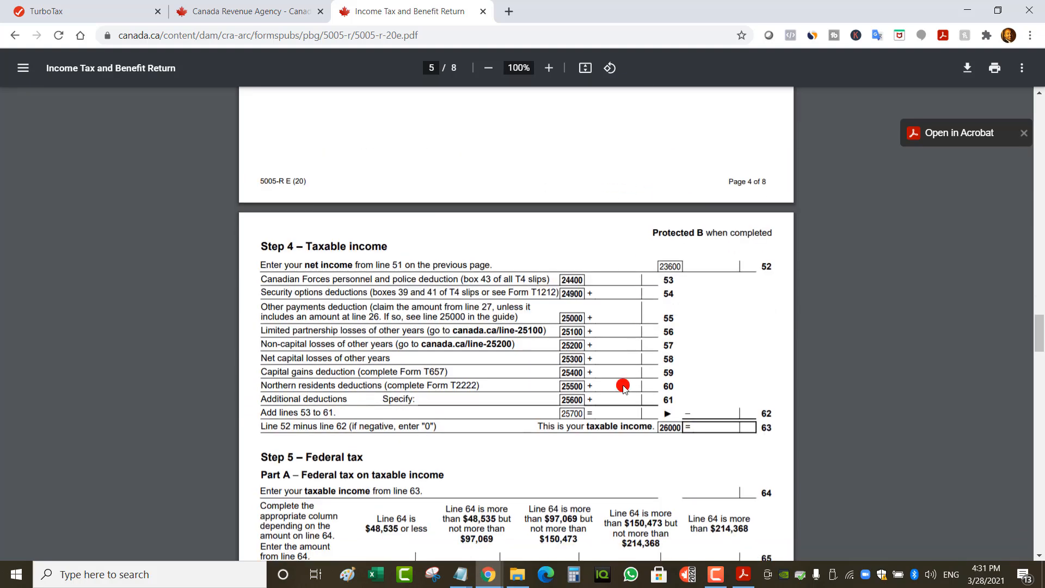
left_click_drag(592, 426, 653, 428)
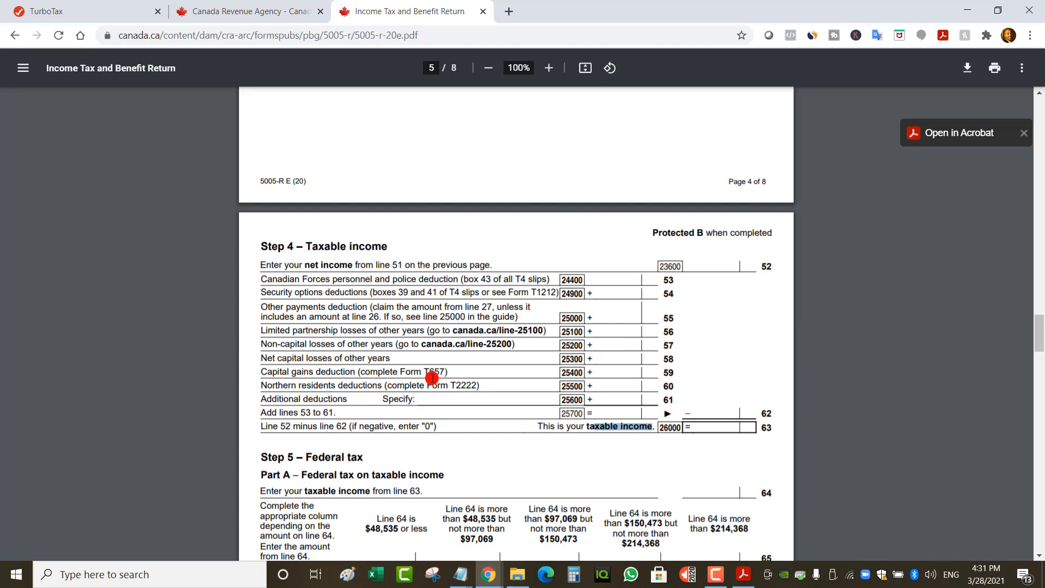
scroll(432, 376, "down", 1)
left_click(696, 354)
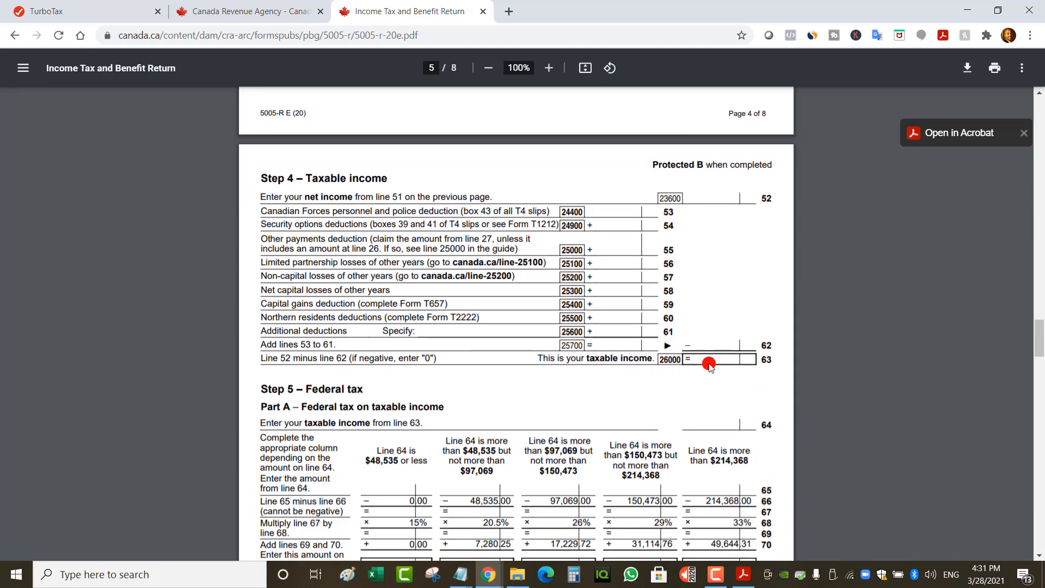
- Examine the two lowest federal tax brackets and their rates in Step 5, Part A of the T1 return
scroll(709, 362, "down", 3)
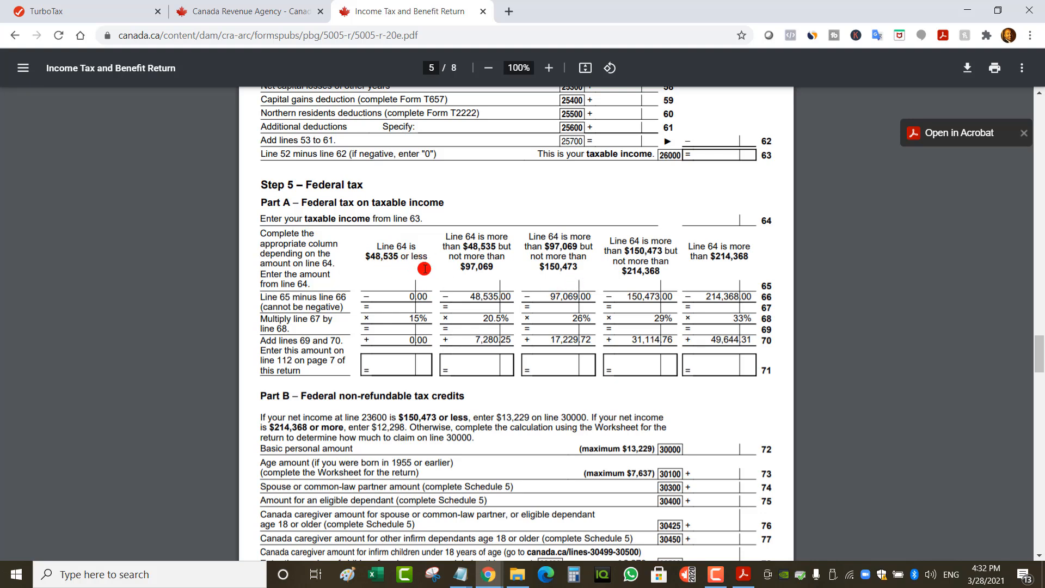
left_click_drag(430, 320, 408, 317)
mouse_move(482, 320)
left_mouse_down()
mouse_move(509, 319)
mouse_move(476, 320)
left_mouse_up()
left_click(509, 319)
left_click_drag(366, 257, 394, 258)
left_click(400, 319)
left_click_drag(491, 270, 449, 265)
left_click(478, 273)
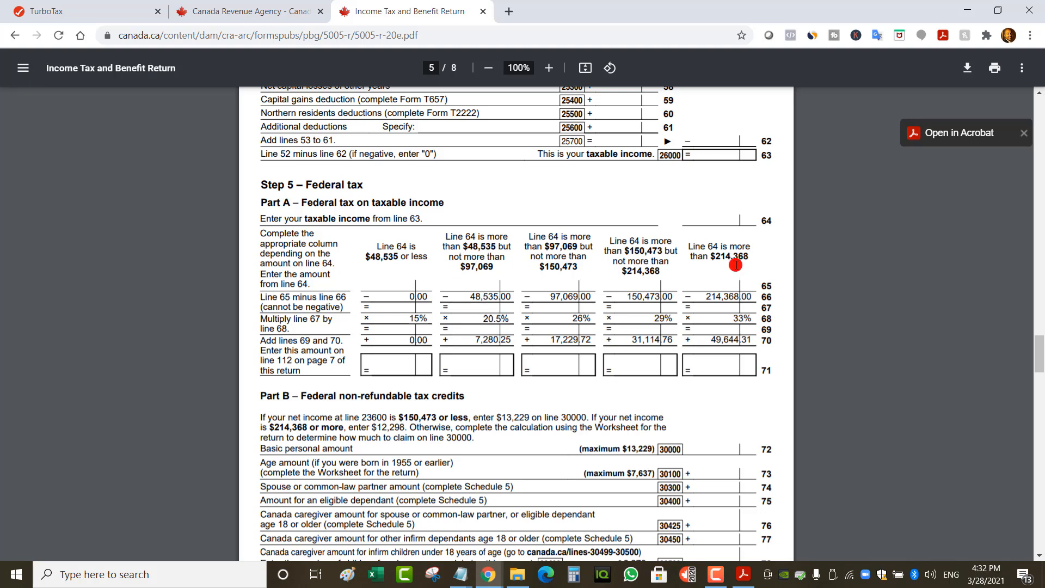
- Compare the rate of the highest federal tax bracket with the rates of the first three brackets in Part A
left_click_drag(704, 258, 747, 260)
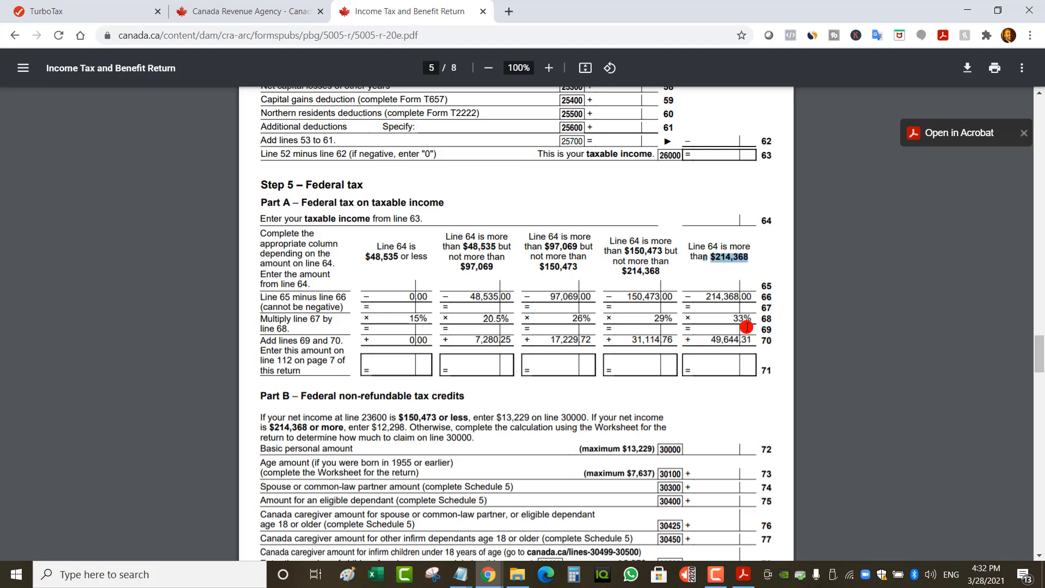
left_click_drag(731, 319, 746, 319)
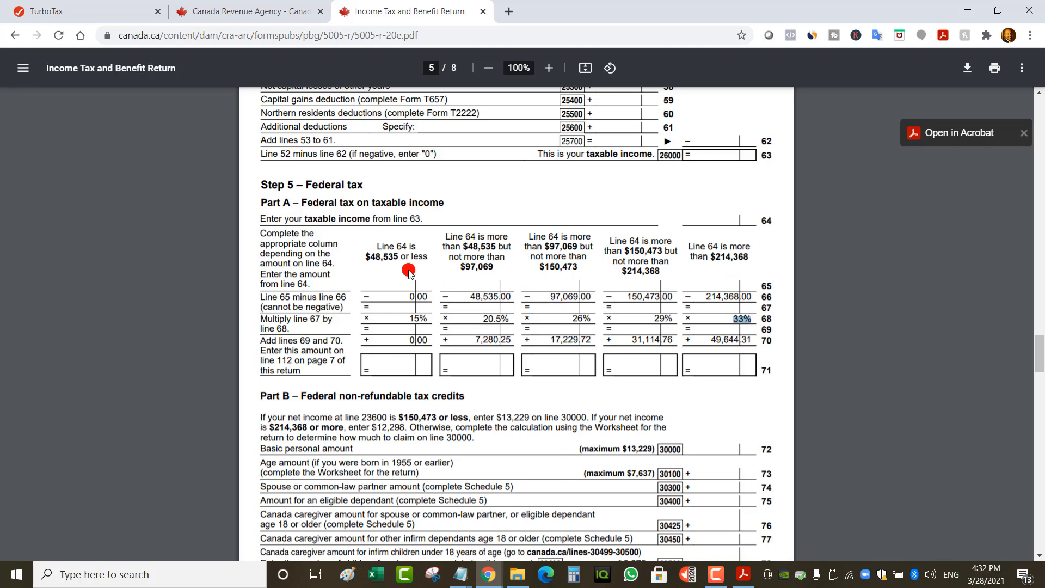
left_click_drag(401, 257, 367, 258)
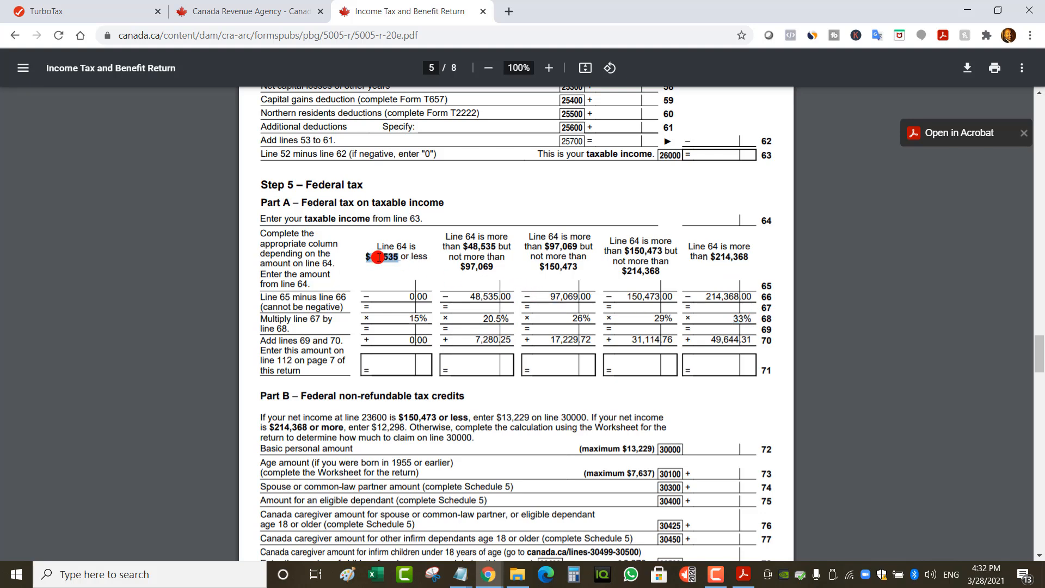
left_click_drag(428, 318, 412, 317)
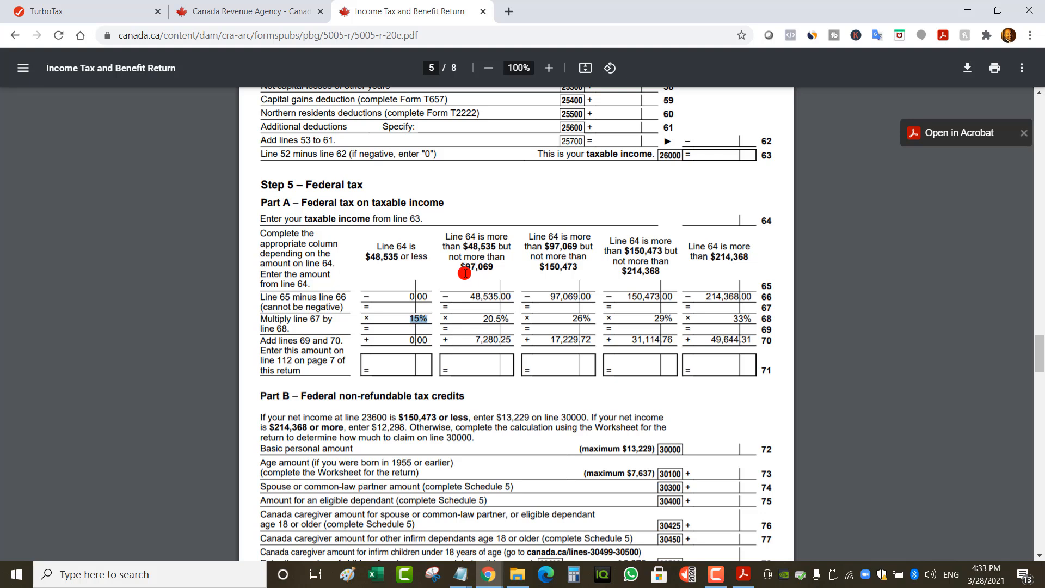
left_click_drag(480, 325, 506, 321)
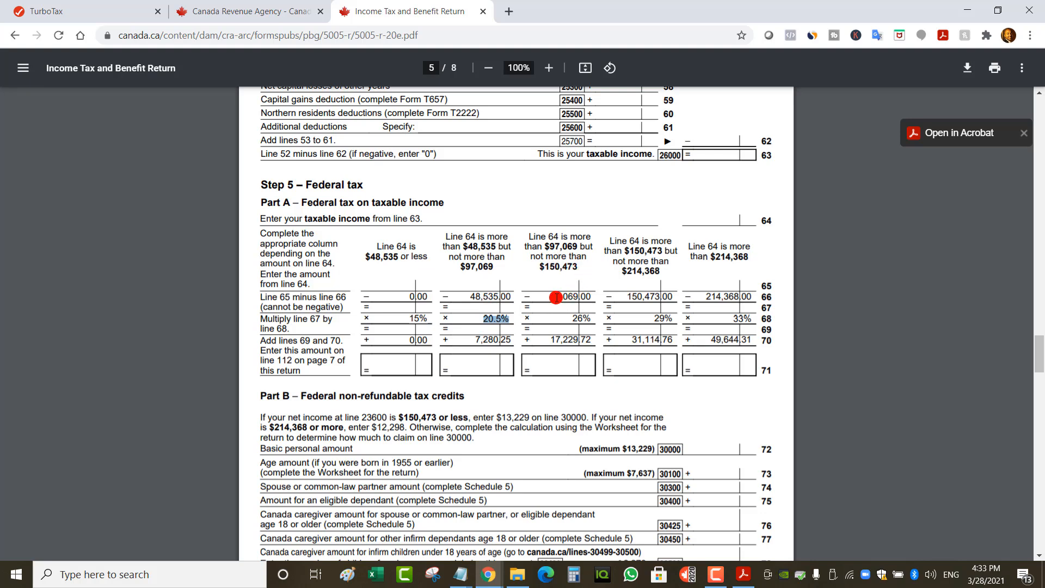
left_click(580, 318)
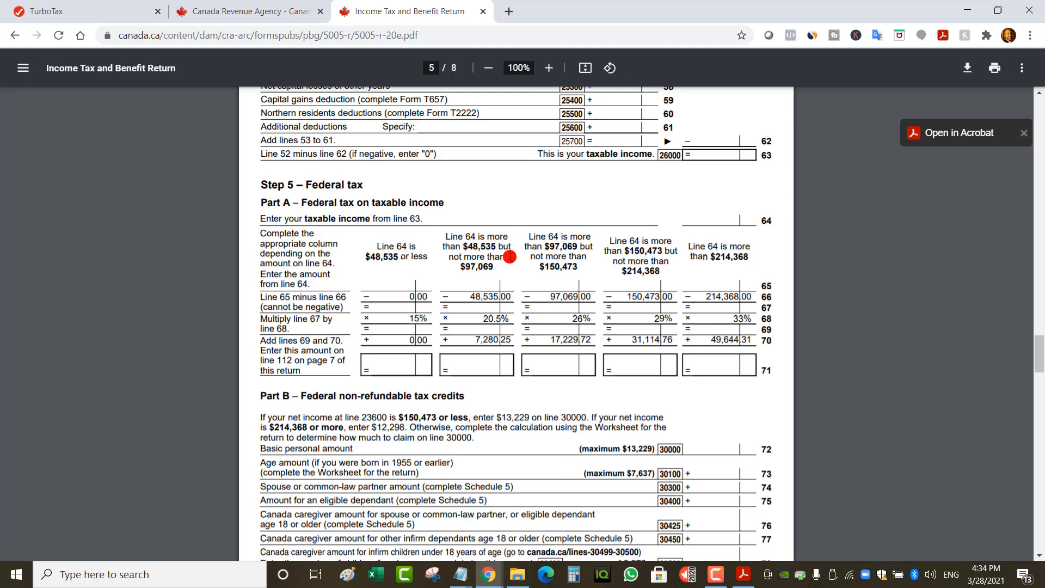
- Examine Part B – Federal non-refundable tax credits in the T1 return PDF, including the basic personal amount and its relation to Part A
scroll(659, 287, "down", 1)
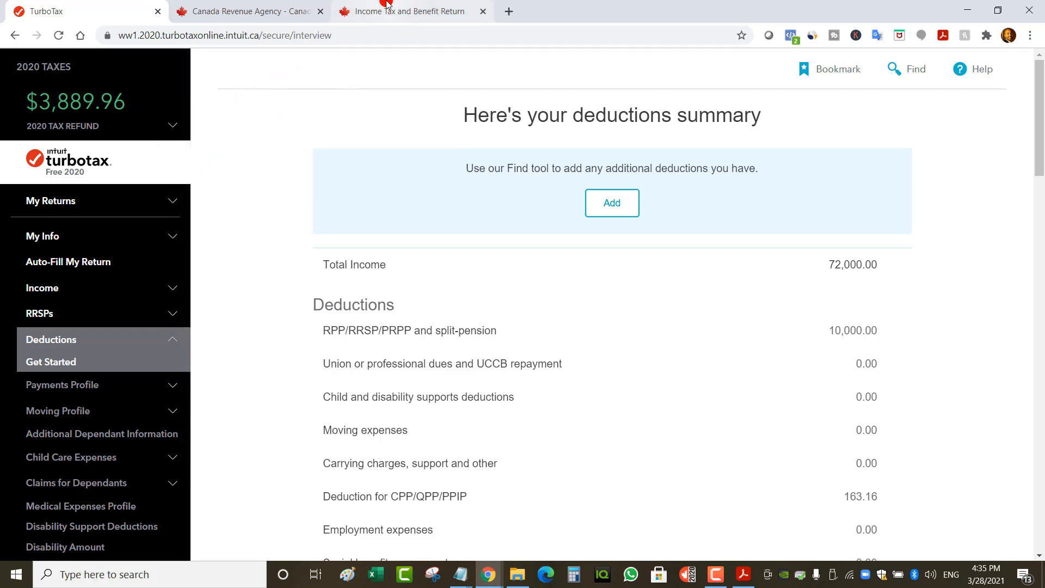
left_click(351, 14)
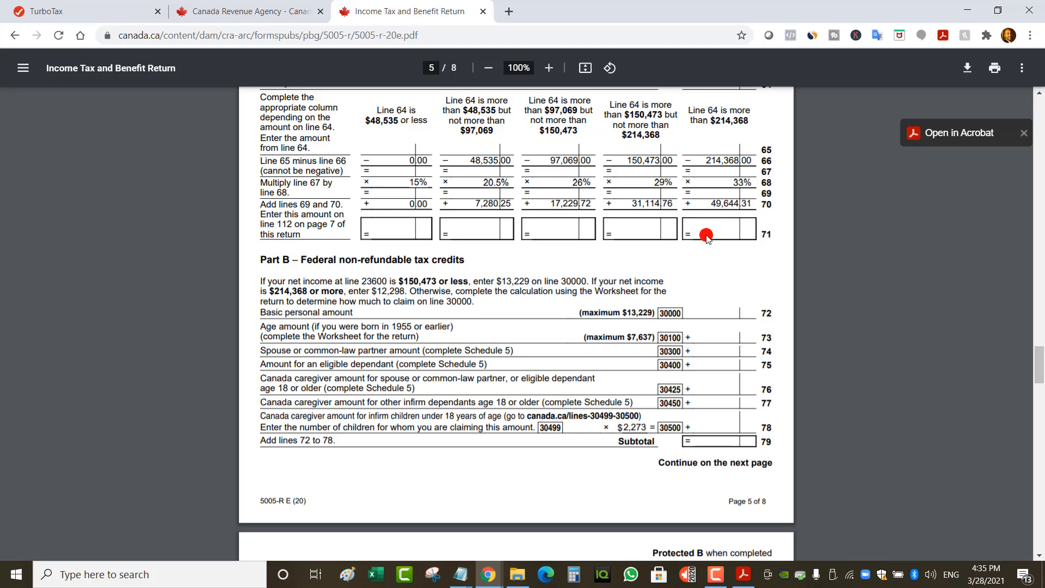
scroll(704, 234, "down", 1)
left_click_drag(328, 191, 482, 192)
scroll(370, 272, "down", 4)
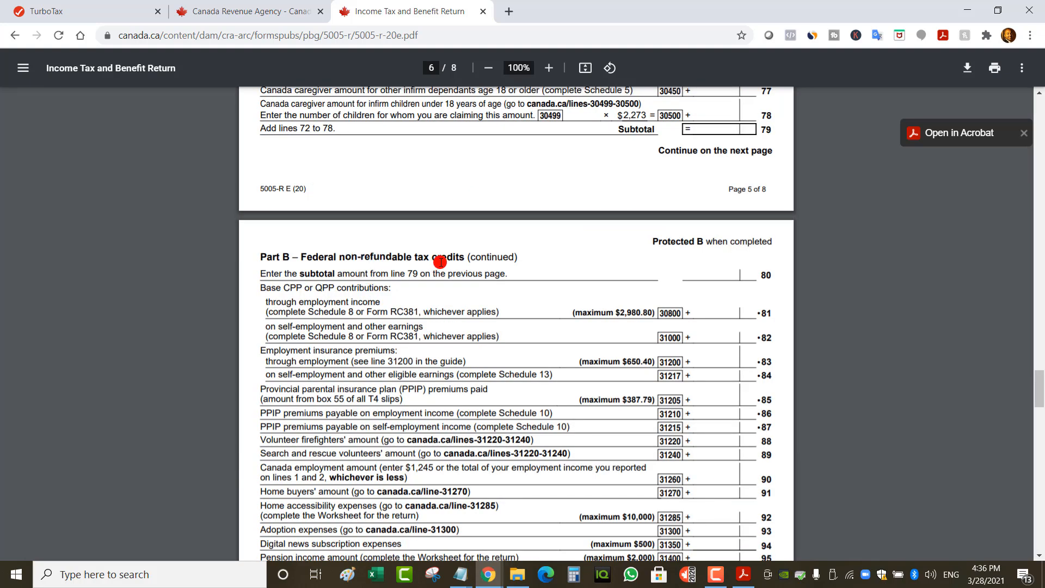
scroll(381, 259, "up", 6)
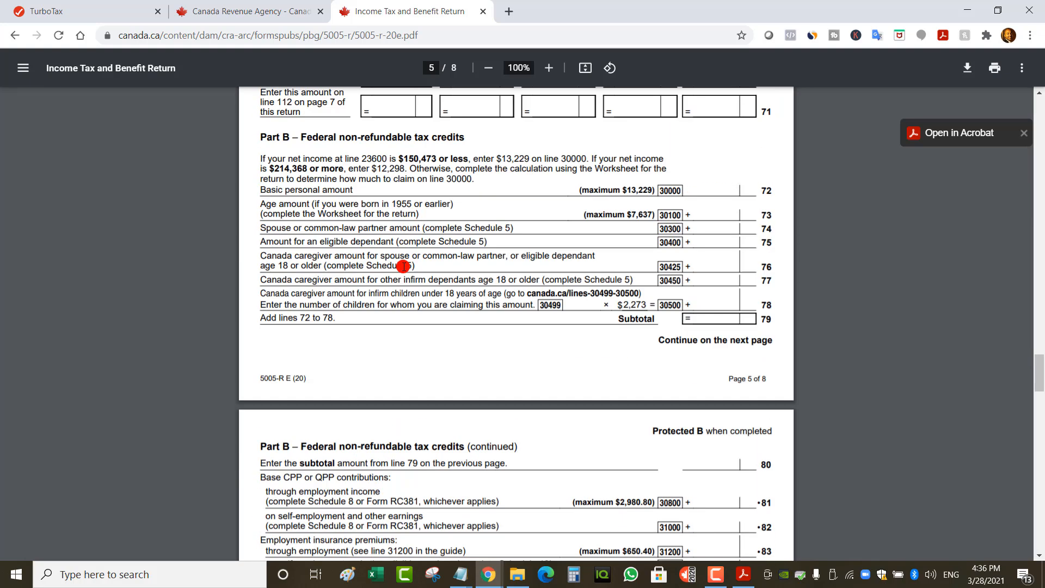
scroll(436, 359, "down", 2)
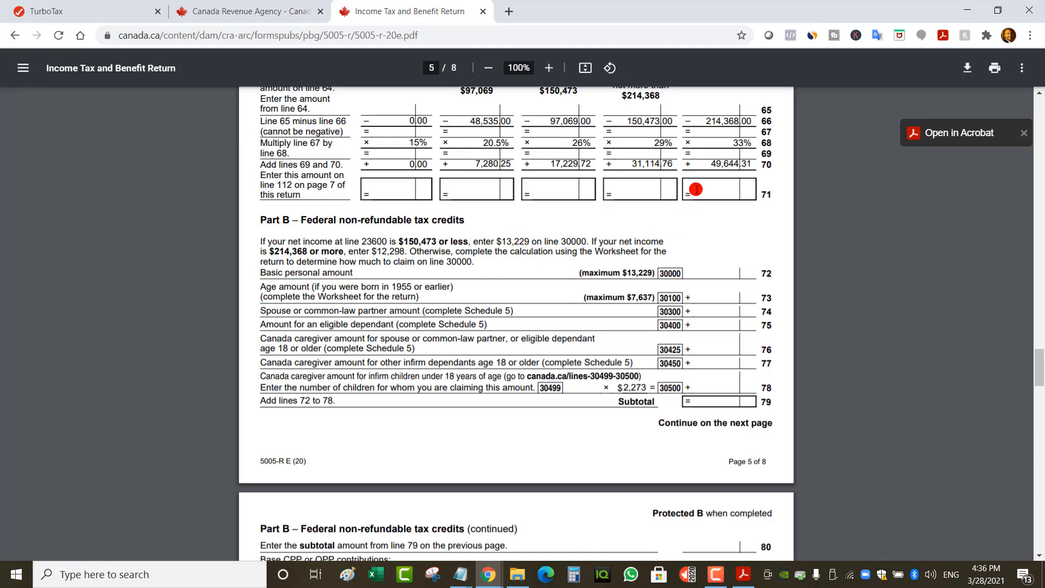
scroll(696, 191, "up", 1)
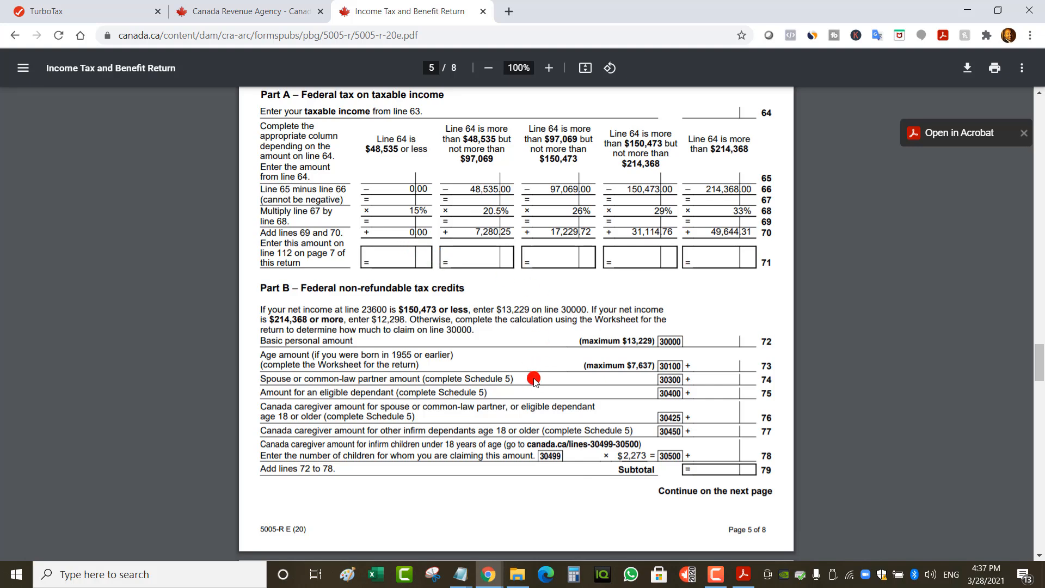
- Switch to TurboTax and review the deductions summary, from total income through taxable income and federal credits to the refundable tax credits
scroll(438, 376, "down", 1)
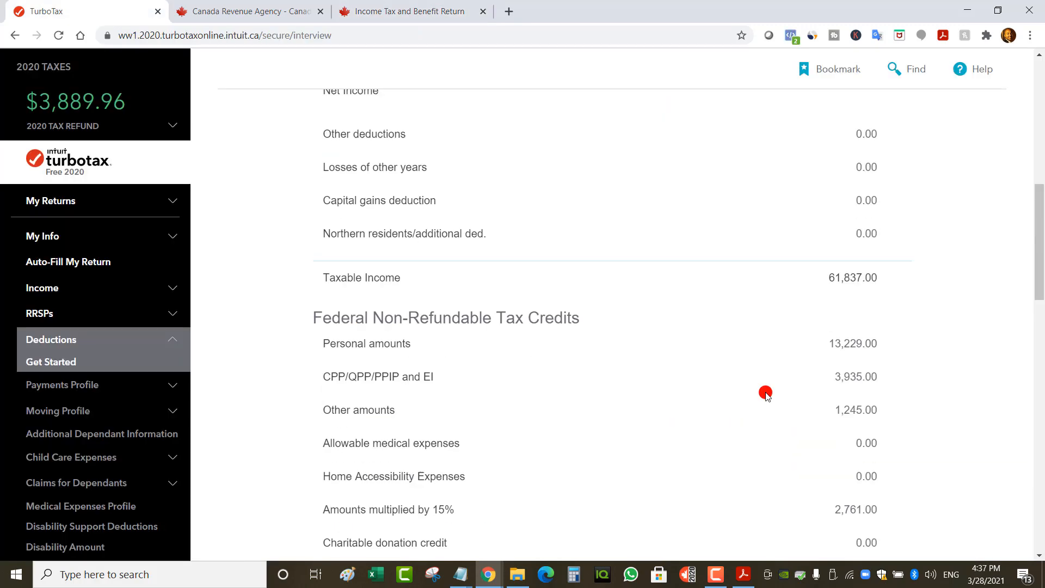
scroll(766, 394, "down", 10)
scroll(856, 406, "up", 20)
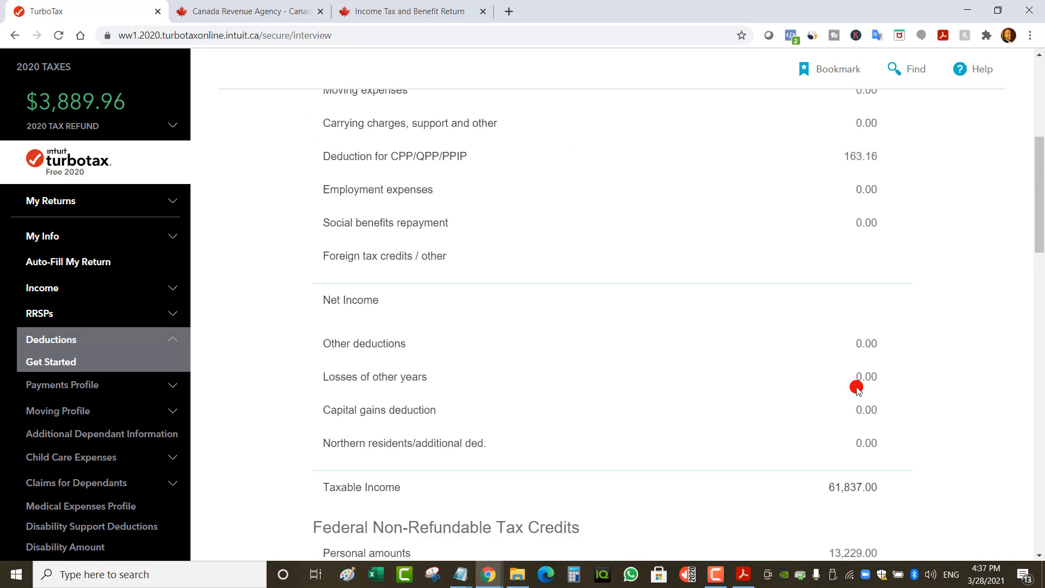
scroll(856, 379, "down", 15)
scroll(856, 381, "up", 12)
scroll(853, 356, "up", 4)
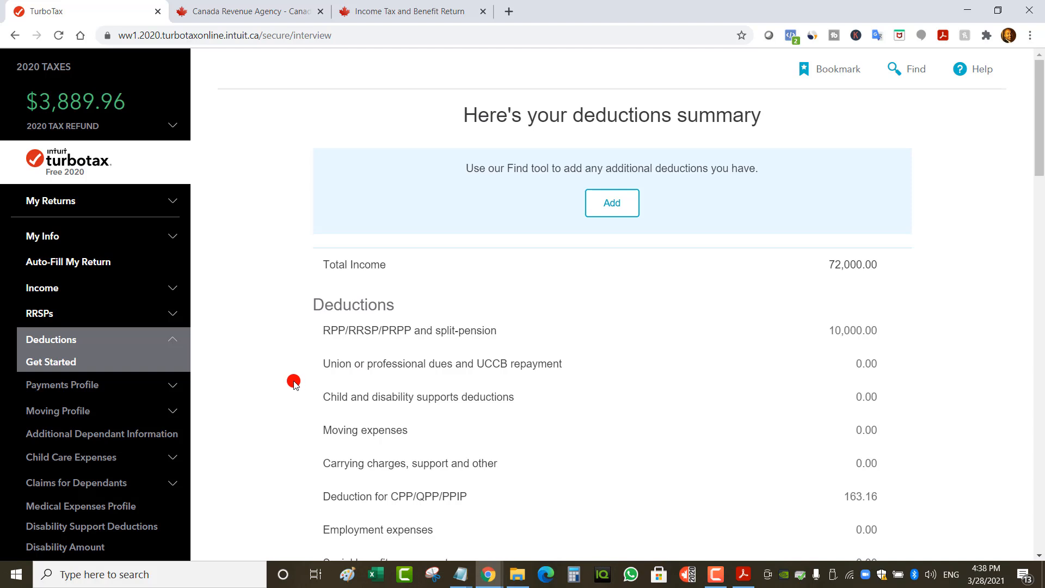
scroll(627, 419, "down", 15)
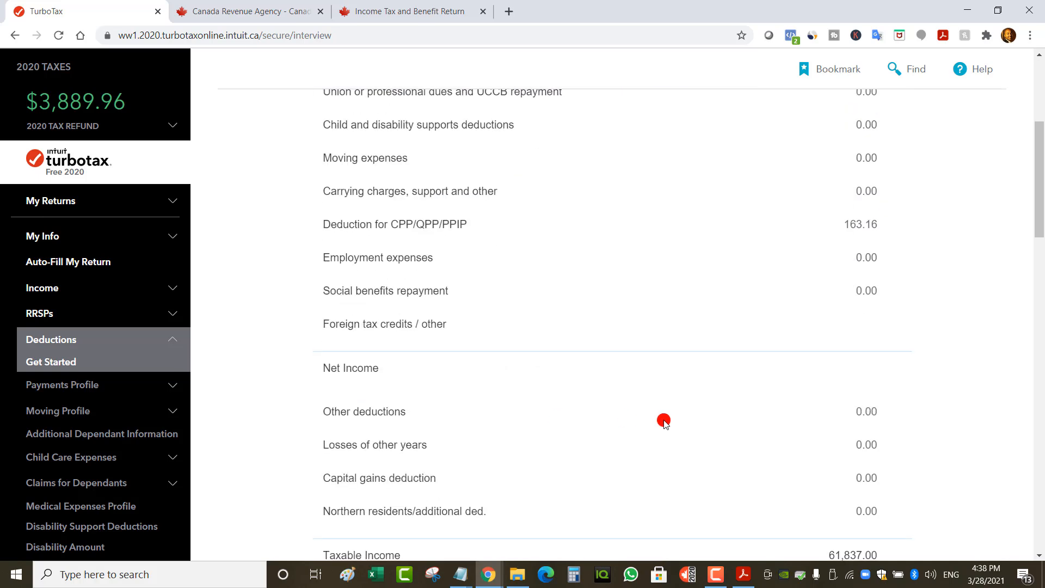
scroll(818, 425, "down", 10)
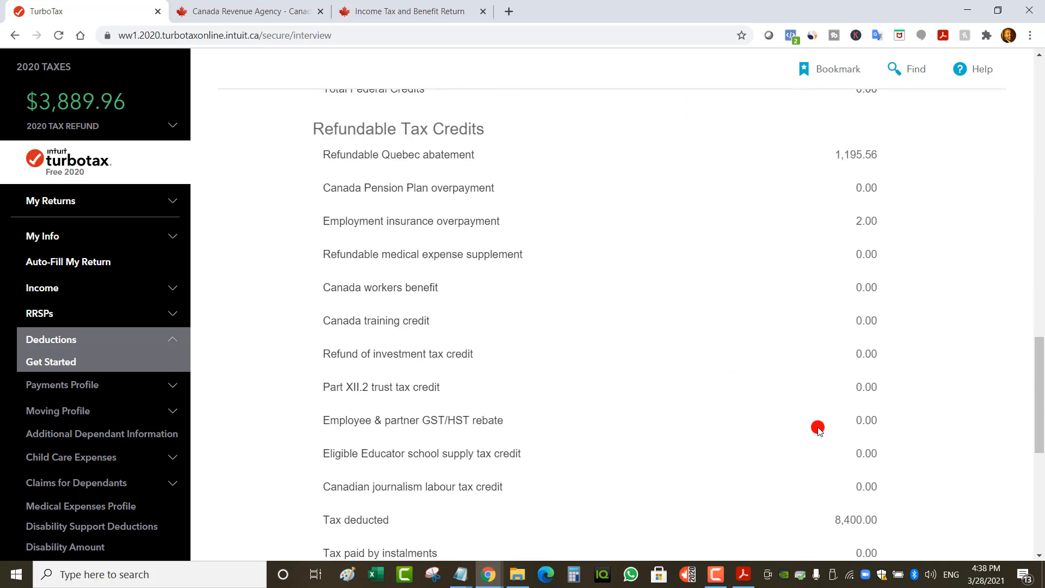
- Leave the deductions summary, open Employment Expenses in the Income section and answer Yes to having such expenses
left_click(858, 509)
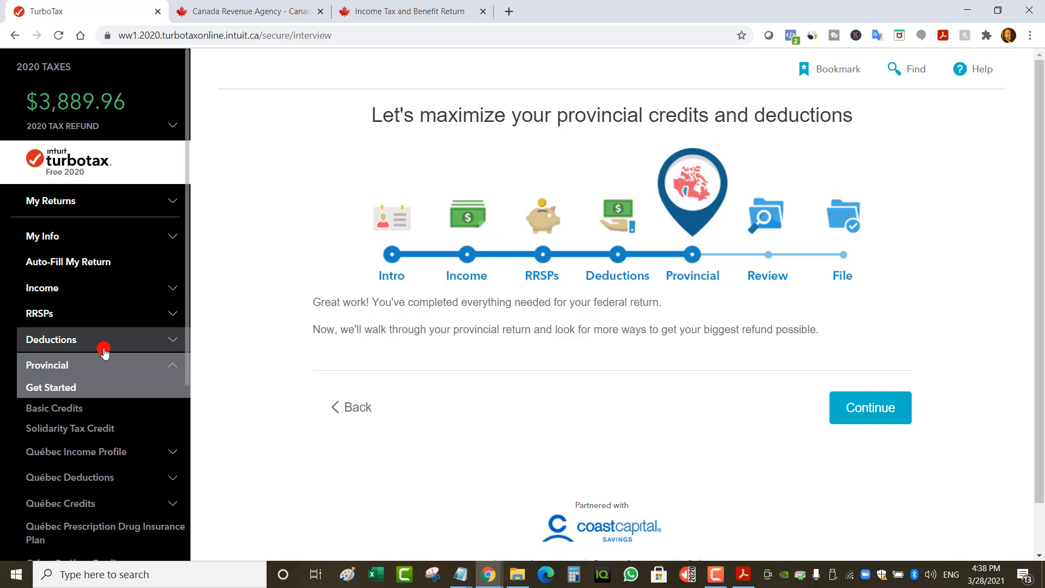
left_click(146, 291)
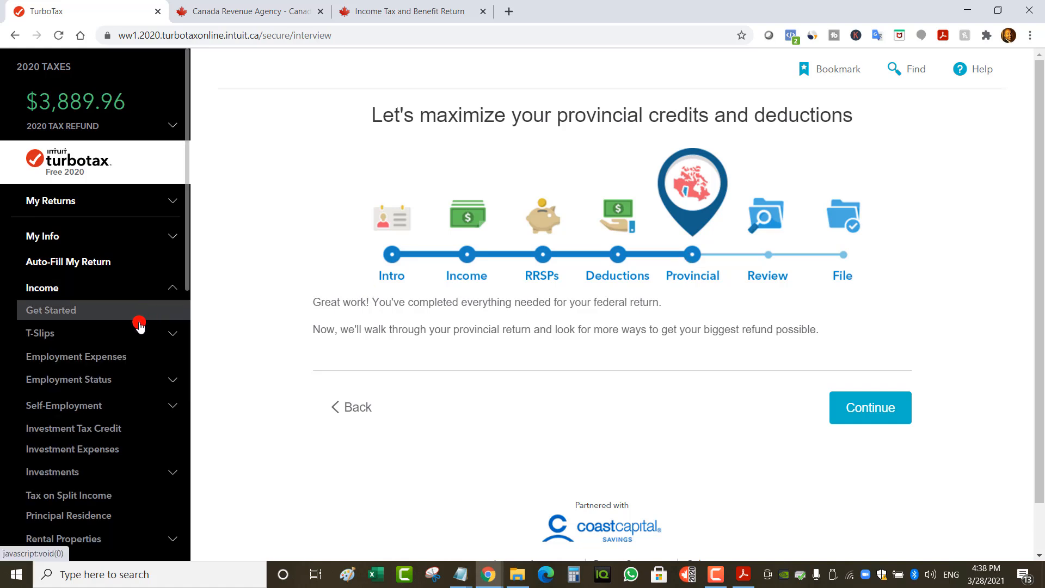
left_click(127, 354)
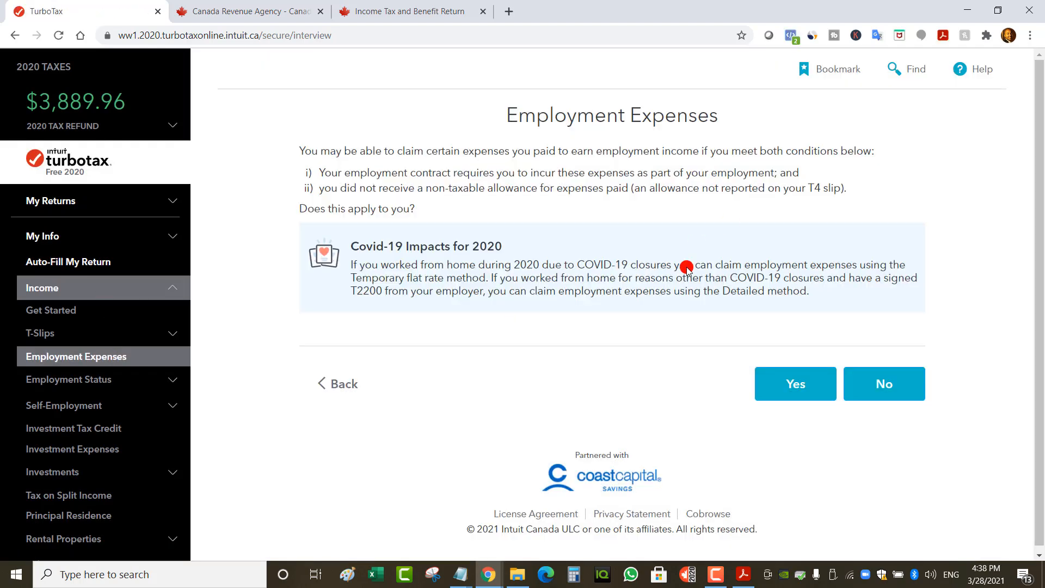
left_click(796, 387)
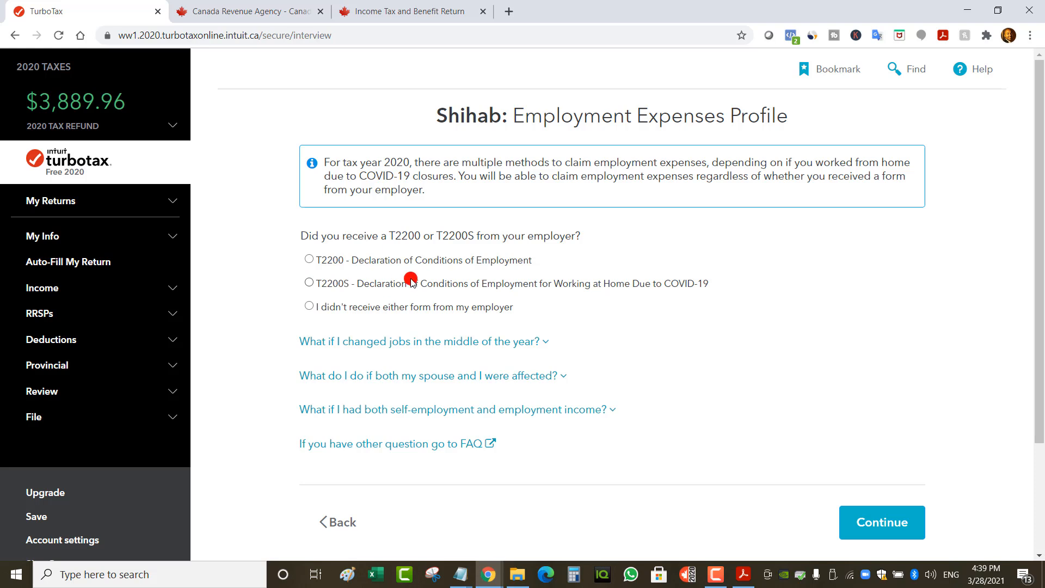
- Complete the employment expenses profile with form T2200S, and Yes for both working from home and unreimbursed home workspace expenses
left_click(307, 283)
scroll(311, 286, "down", 3)
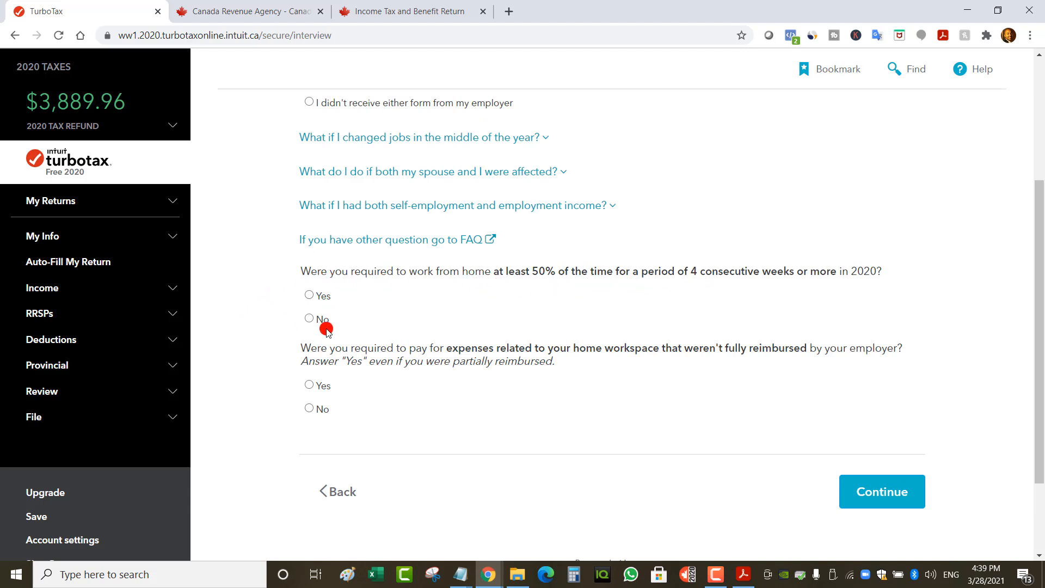
left_click(309, 295)
left_click(309, 384)
left_click(882, 490)
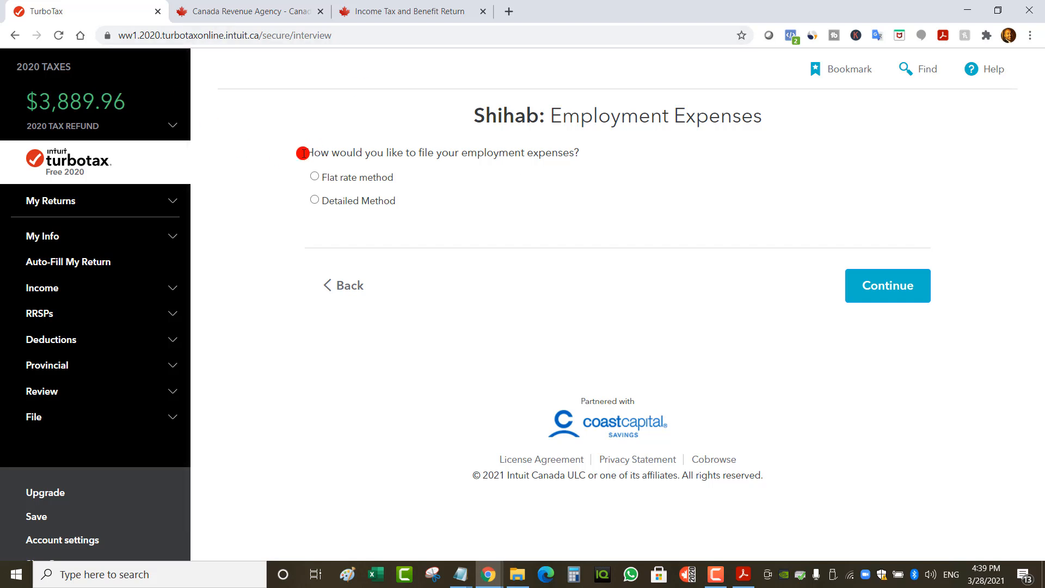
- Try the flat rate method for the employment expenses and check its maximum claim
left_click(315, 176)
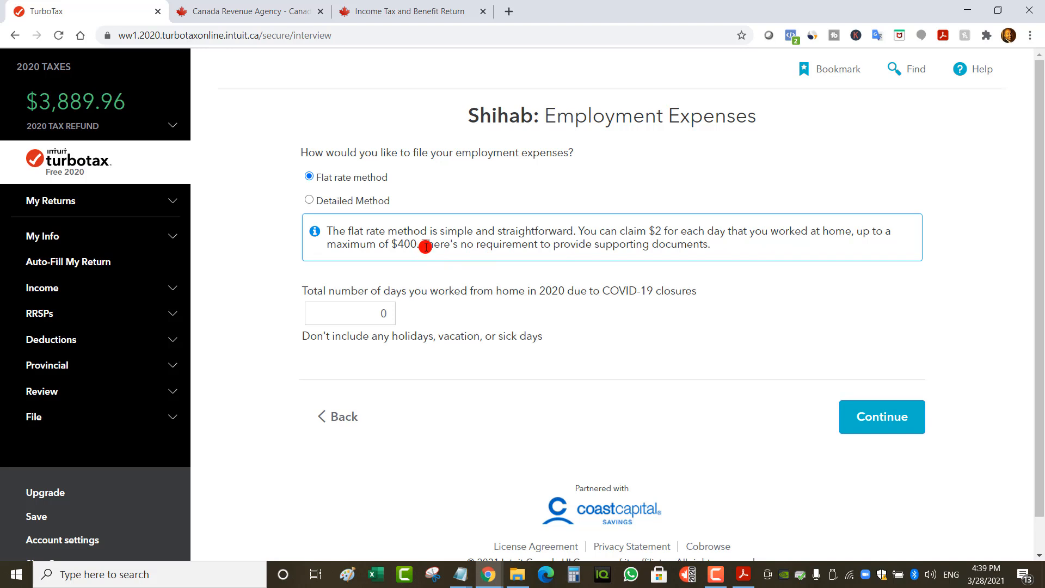
left_click_drag(393, 243, 419, 243)
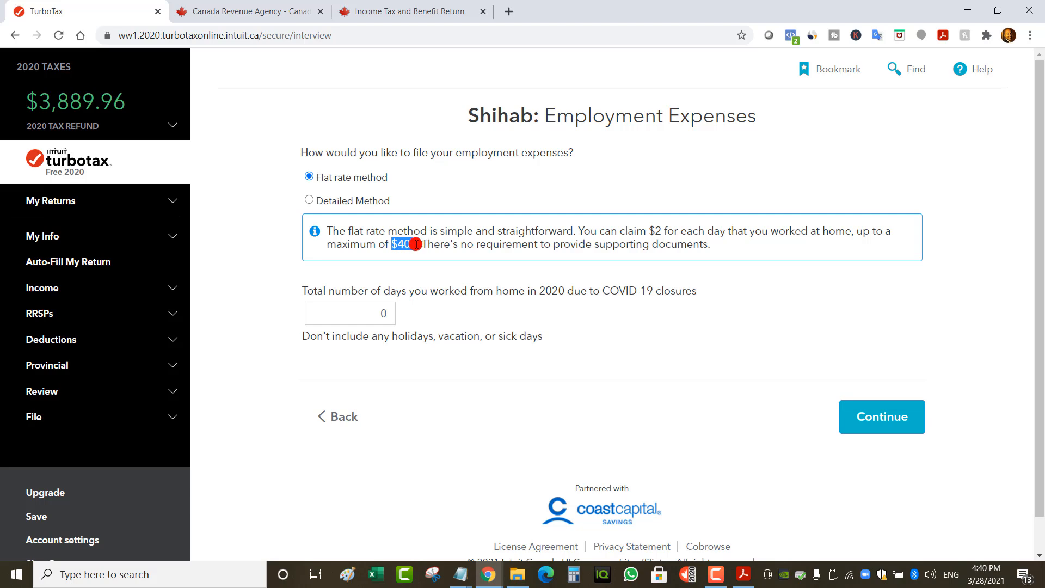
- Switch to the T1 return PDF and examine Step 3 net income, Step 4 taxable income and Step 5 federal tax with its credits
left_click(410, 10)
scroll(588, 280, "up", 5)
scroll(587, 281, "up", 15)
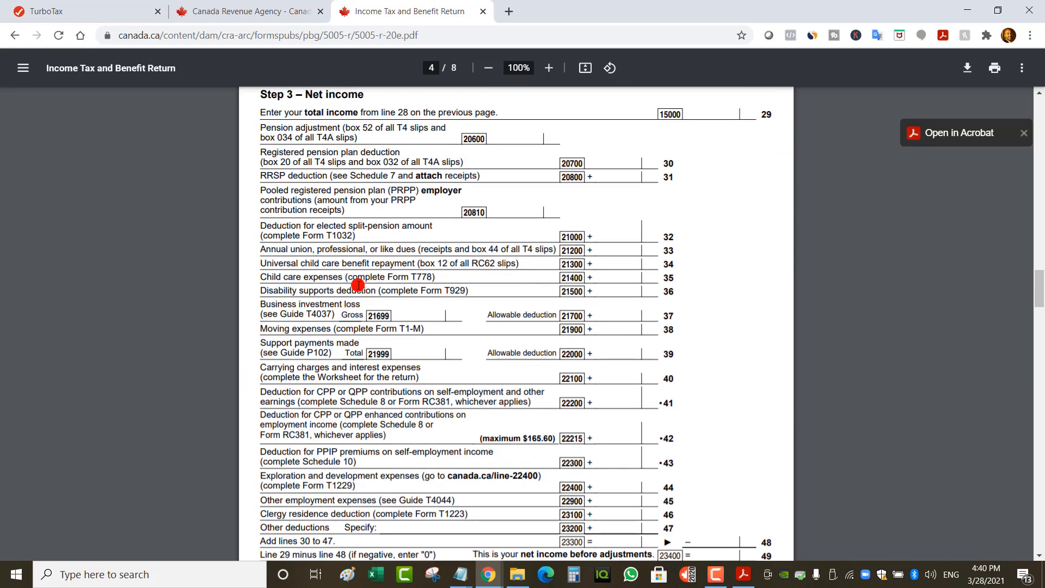
scroll(357, 284, "down", 4)
scroll(373, 289, "up", 2)
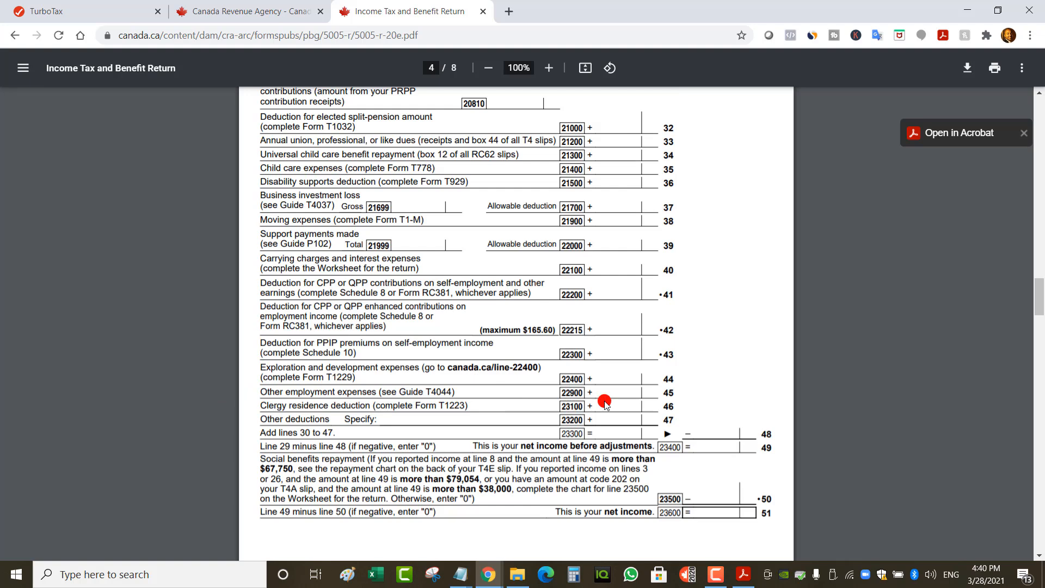
scroll(654, 490, "down", 1)
left_click_drag(560, 445, 695, 450)
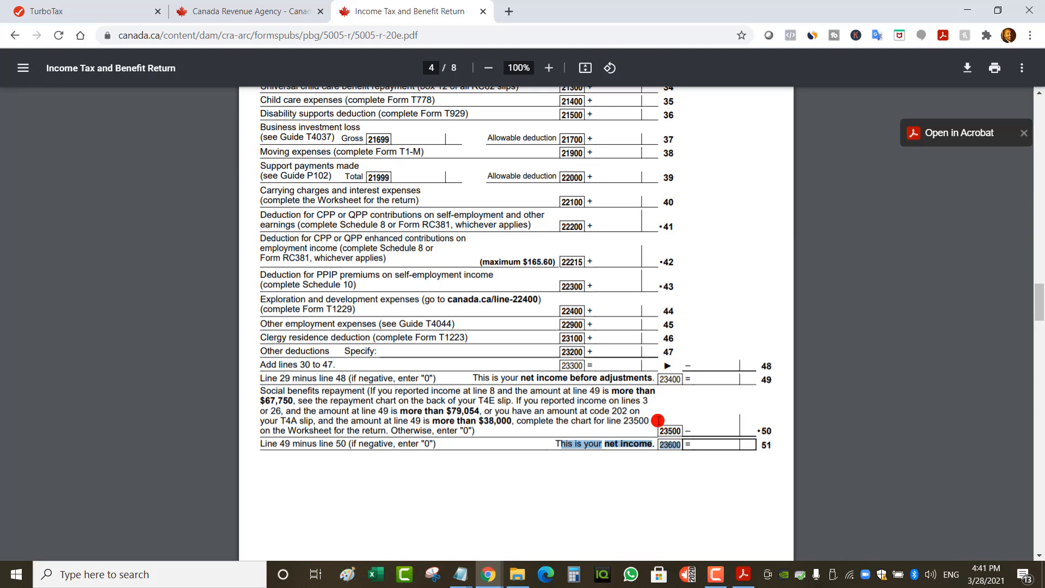
scroll(639, 422, "down", 2)
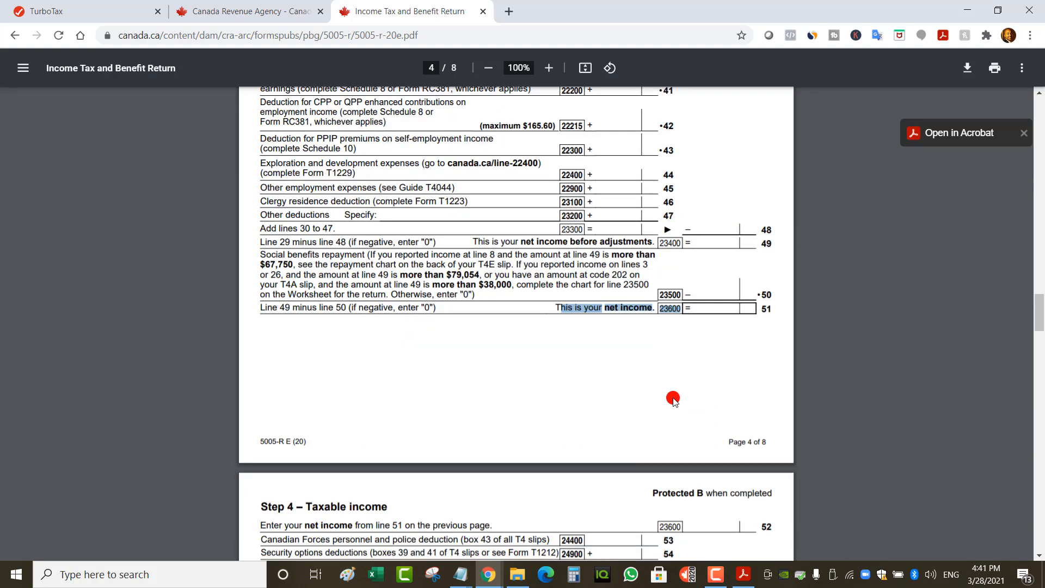
scroll(670, 408, "down", 5)
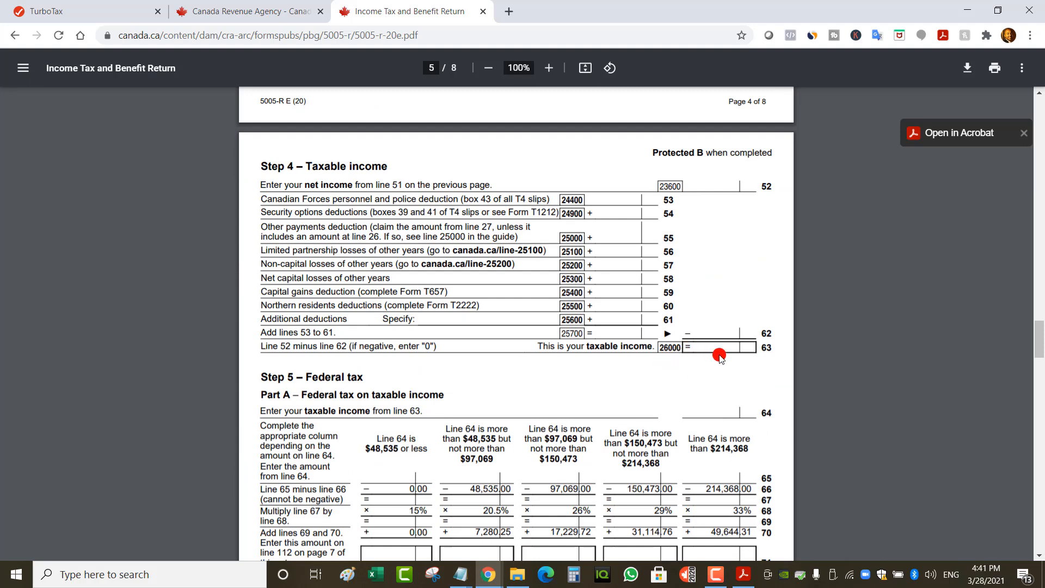
scroll(719, 354, "down", 1)
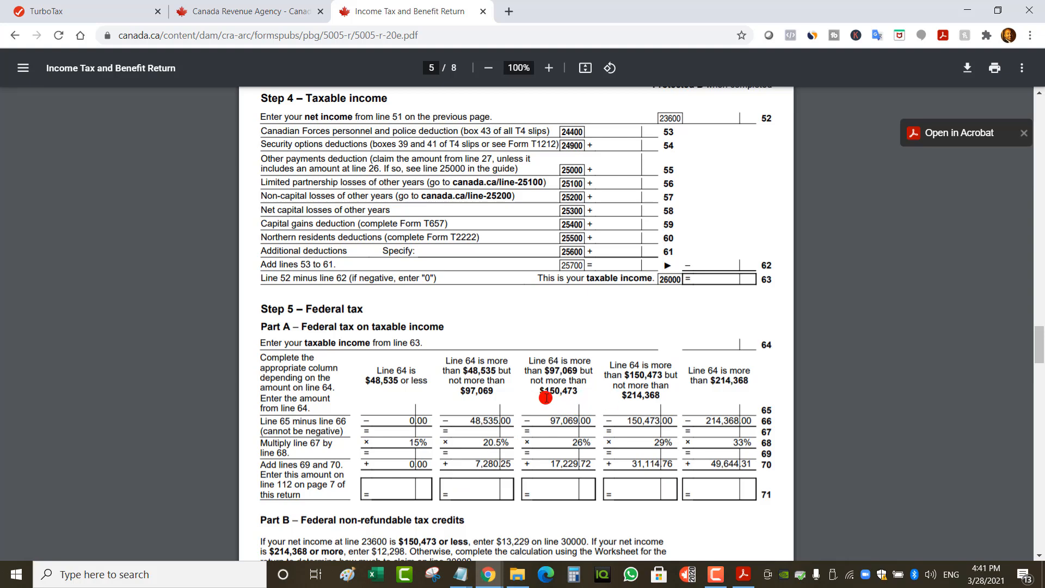
scroll(571, 413, "down", 4)
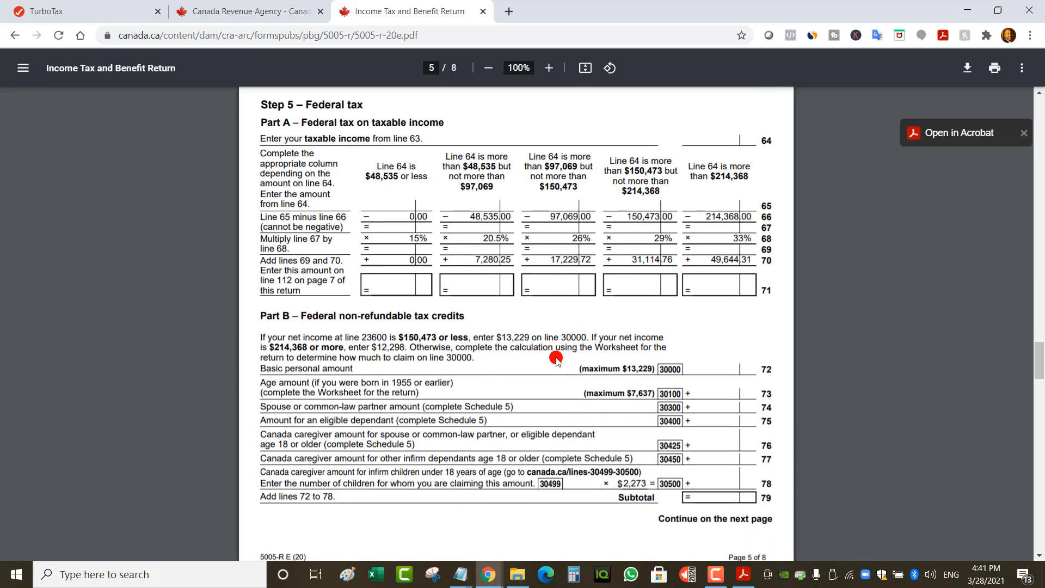
- Return to TurboTax, choose the Detailed Method and answer Yes to having all supporting documents, including a signed T2200S
key("ctrl+Tab")
left_click(362, 180)
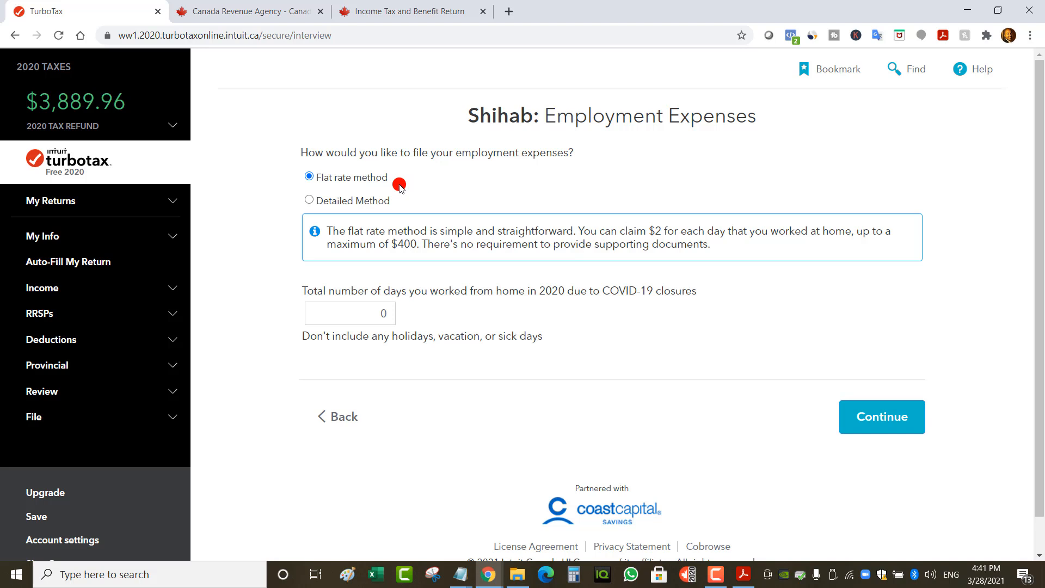
left_click(355, 203)
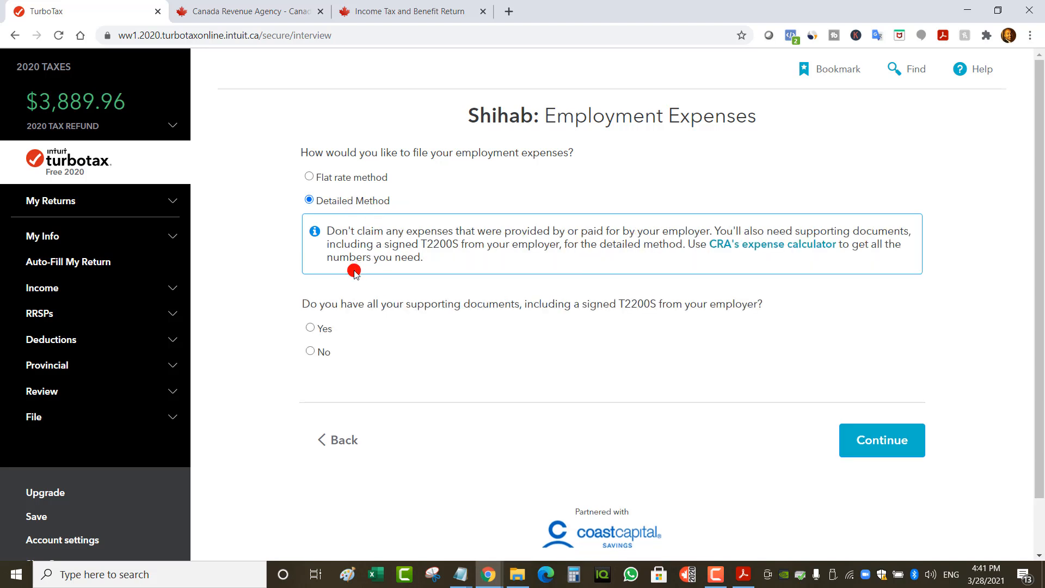
left_click(308, 329)
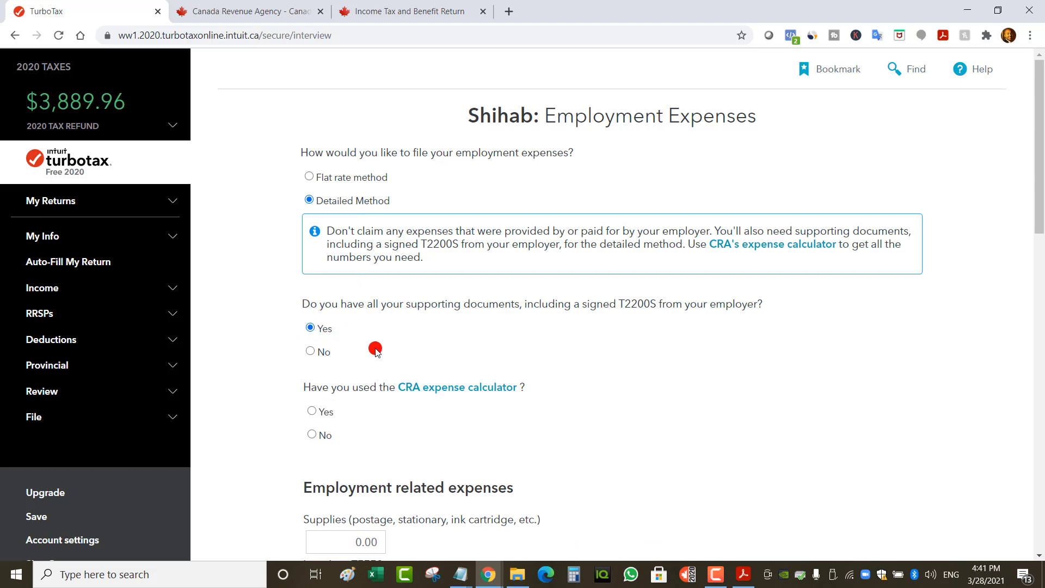
- Examine the employment related expense fields, including home insurance, property taxes for commission income, other expenses such as rent, and employment-use amount
scroll(362, 271, "down", 5)
scroll(341, 266, "down", 3)
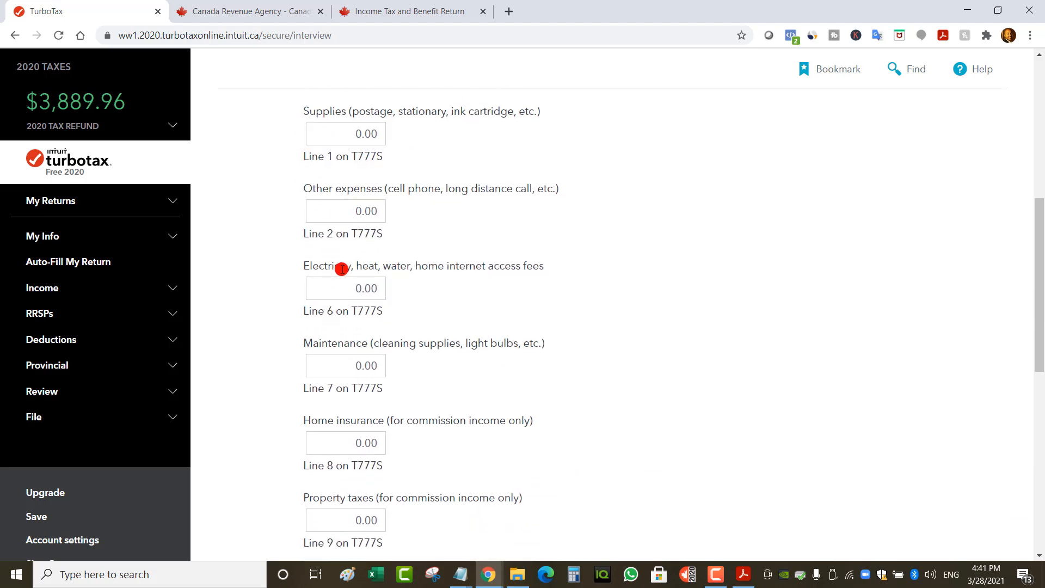
scroll(359, 316, "down", 2)
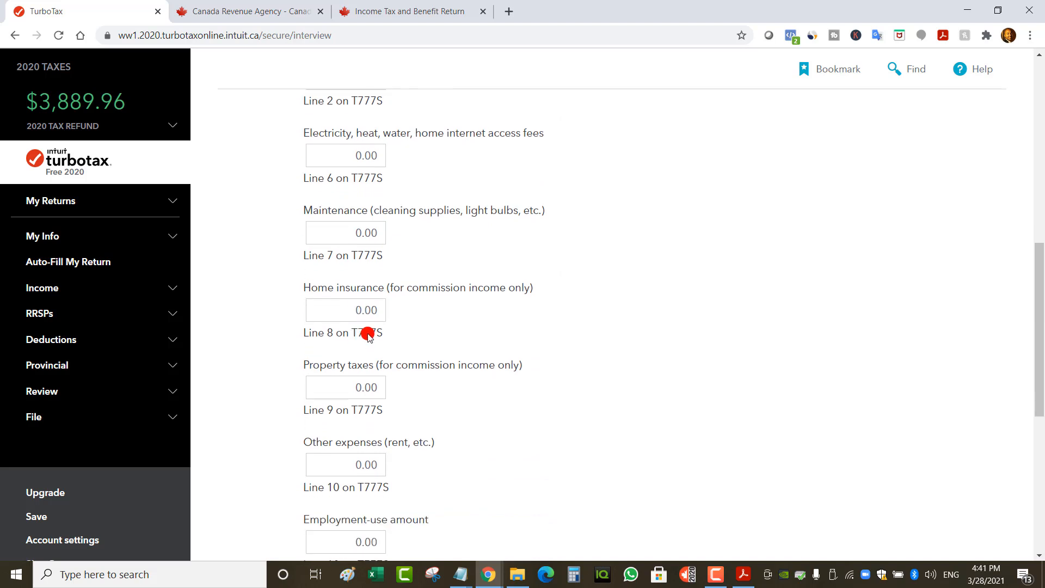
scroll(357, 381, "down", 2)
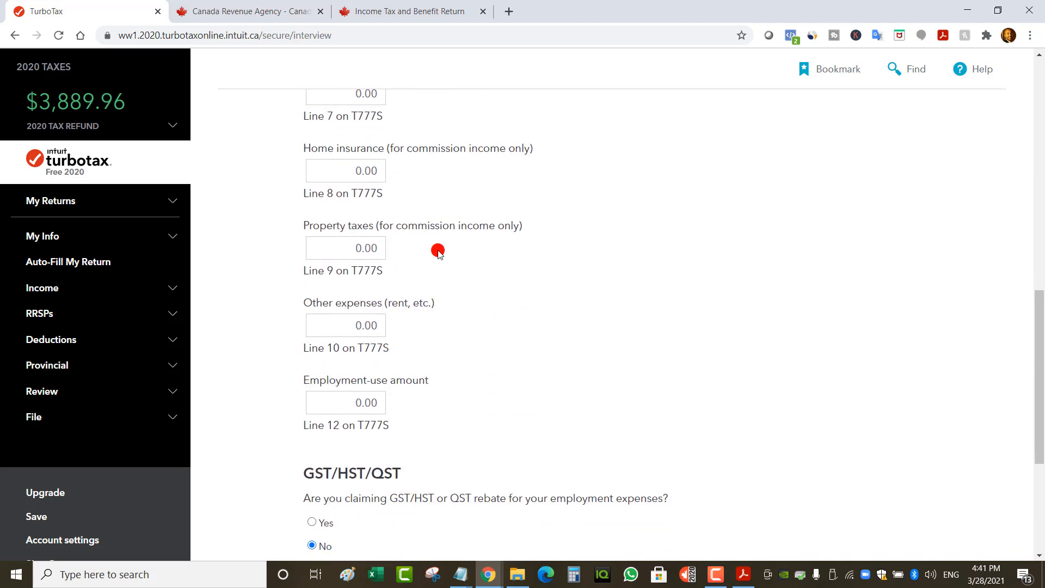
left_click_drag(417, 224, 479, 225)
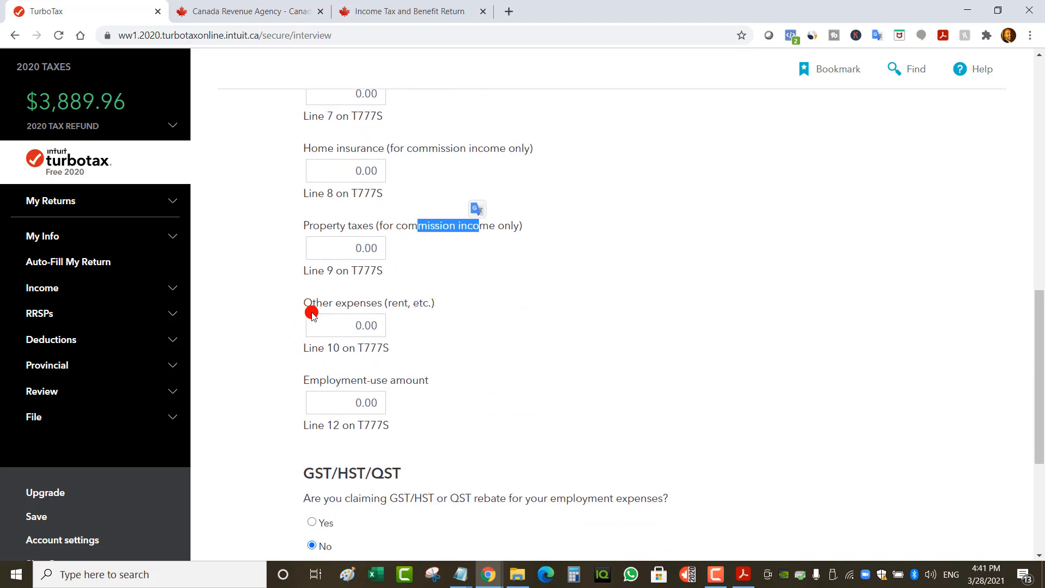
left_click_drag(308, 225, 368, 225)
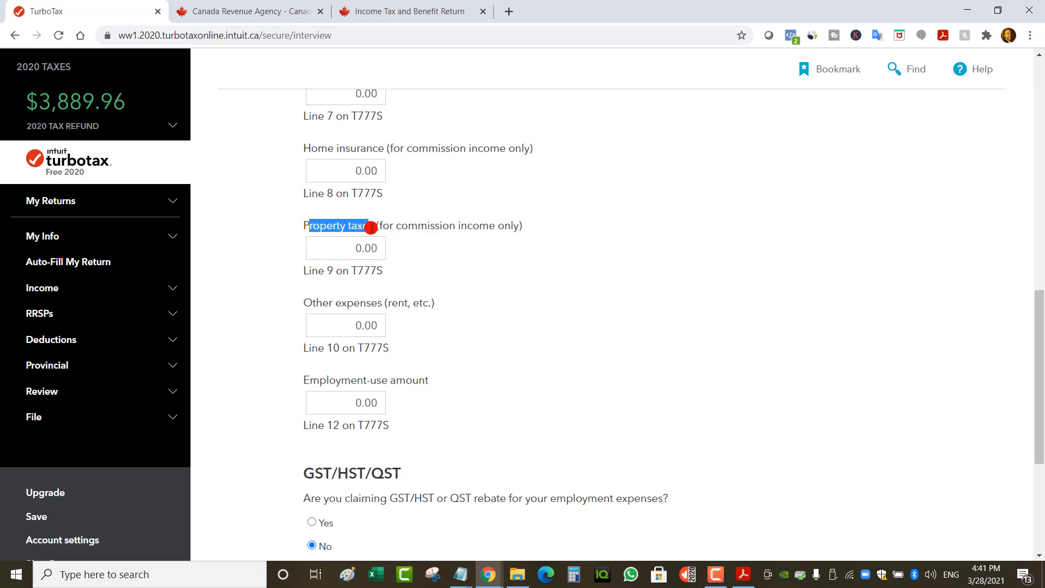
left_click(420, 301)
left_click_drag(420, 301, 311, 299)
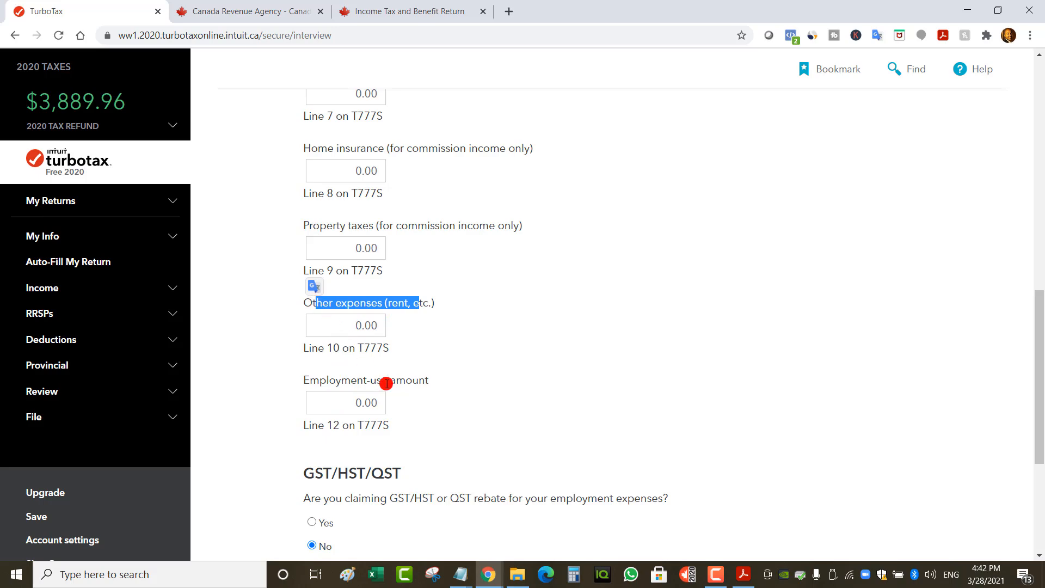
- Recheck the flat rate method, reselect the Detailed Method and answer Yes to having used the CRA expense calculator
scroll(396, 232, "up", 15)
scroll(370, 207, "up", 2)
left_click(351, 178)
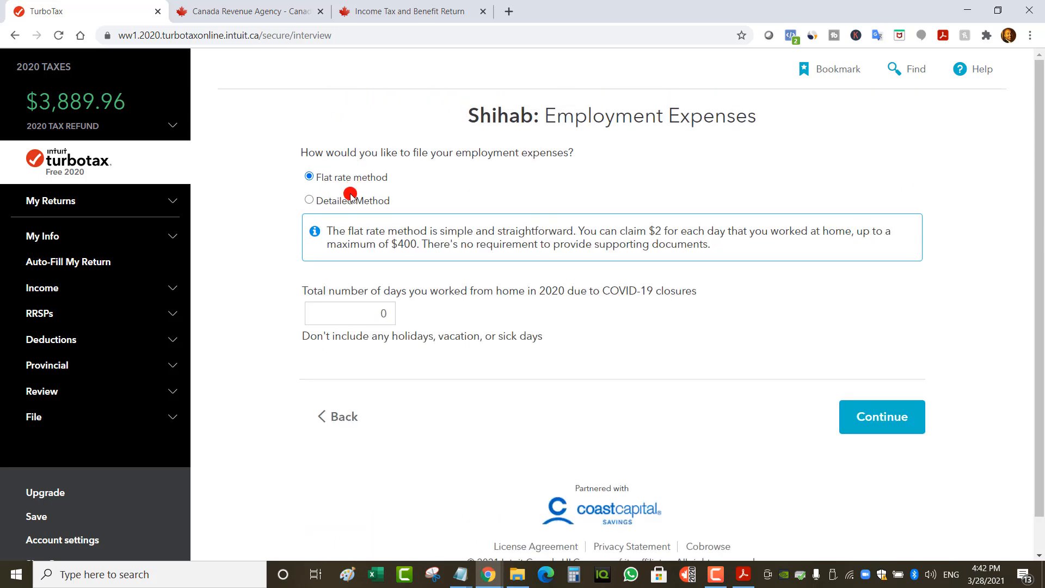
left_click(348, 203)
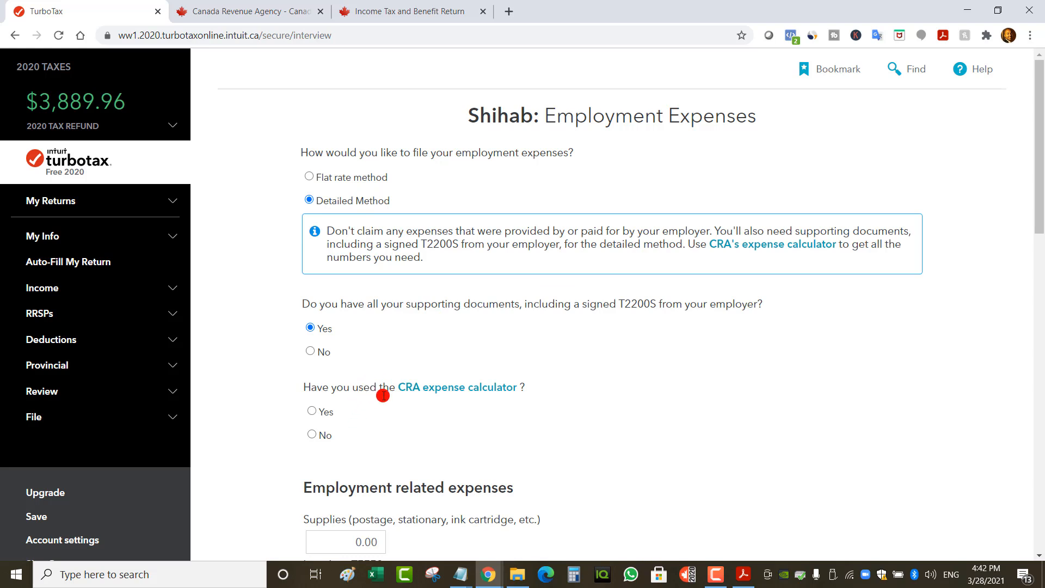
scroll(395, 383, "down", 2)
left_click(311, 275)
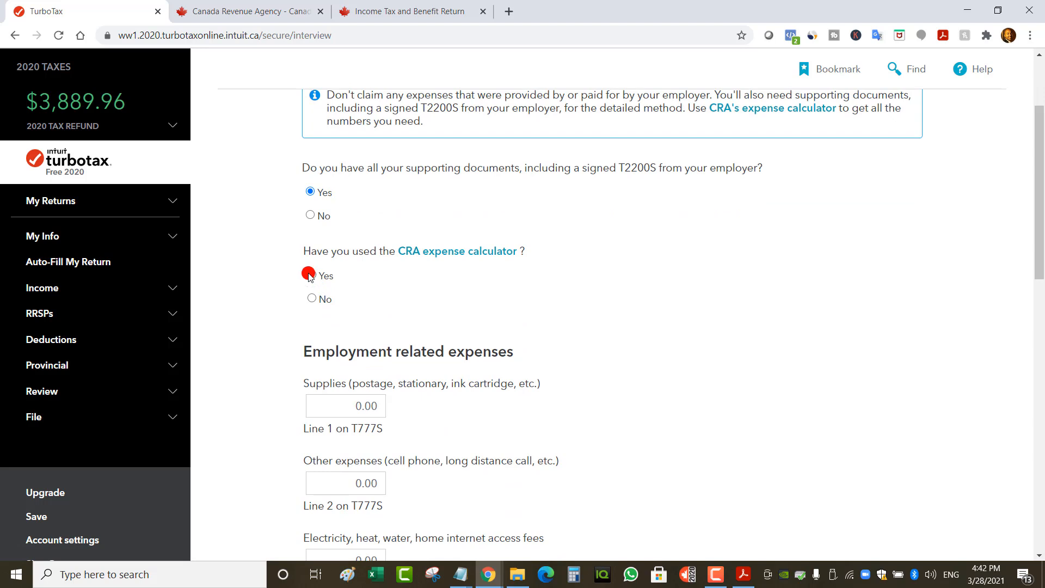
- Look at the CRA expense calculator page and return to TurboTax
scroll(428, 385, "down", 3)
scroll(463, 217, "up", 1)
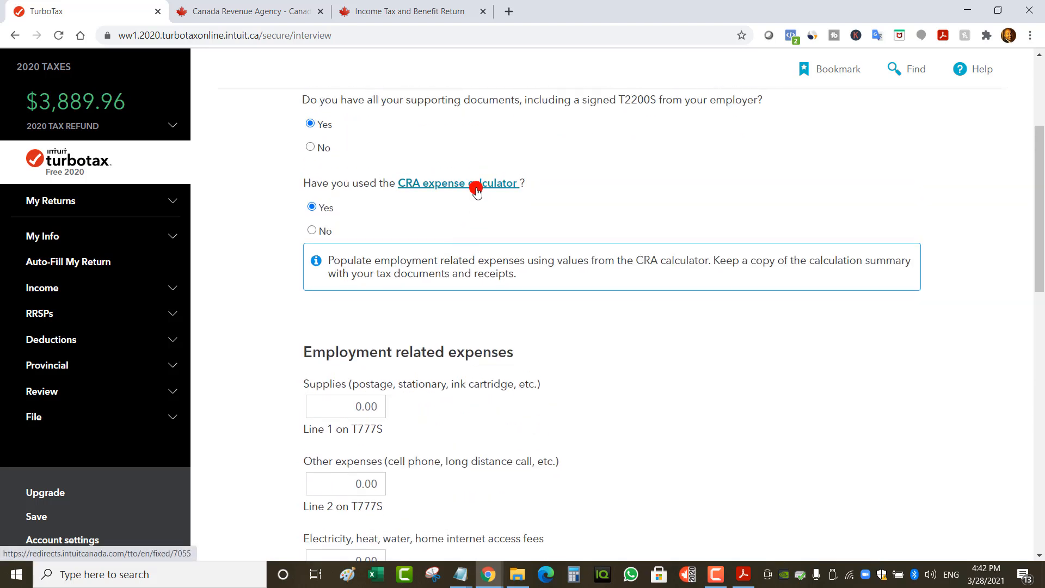
left_click(476, 190)
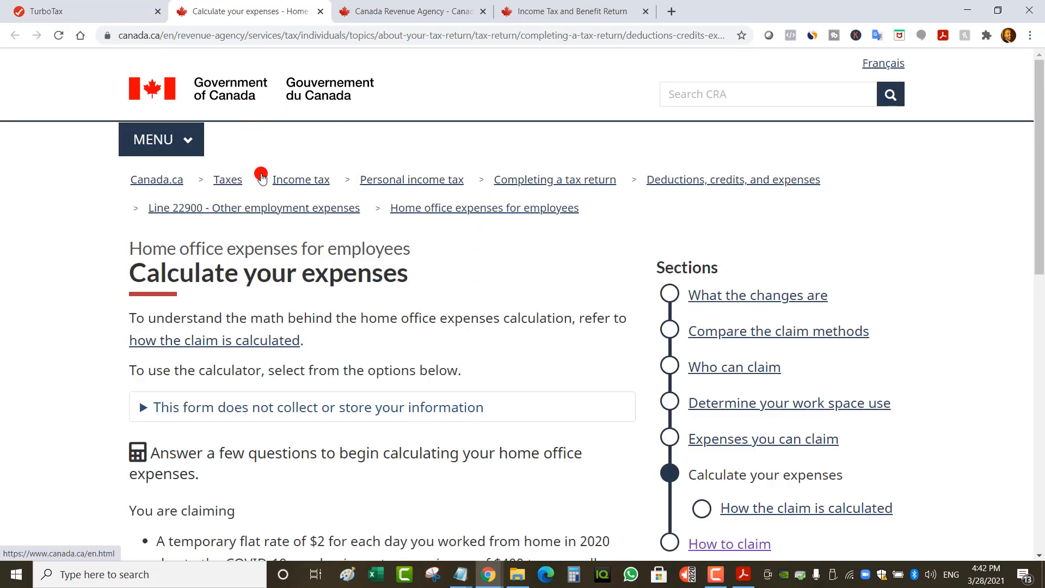
key("ctrl+1")
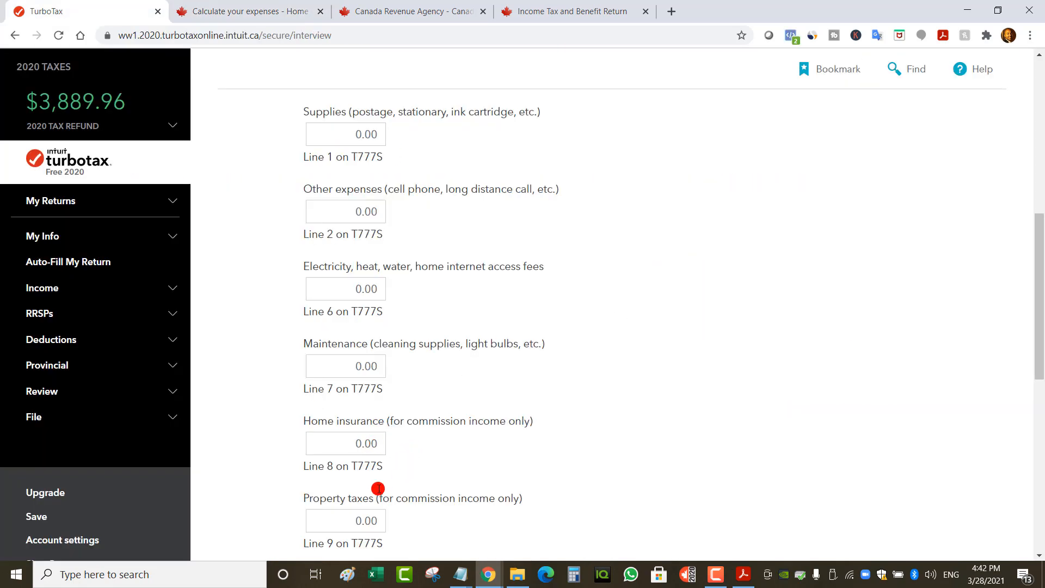
- Enter 12,000 for Other expenses (rent, etc.) on line 10 of the T777S
scroll(363, 451, "down", 3)
scroll(327, 436, "up", 3)
scroll(359, 298, "down", 3)
left_click(353, 391)
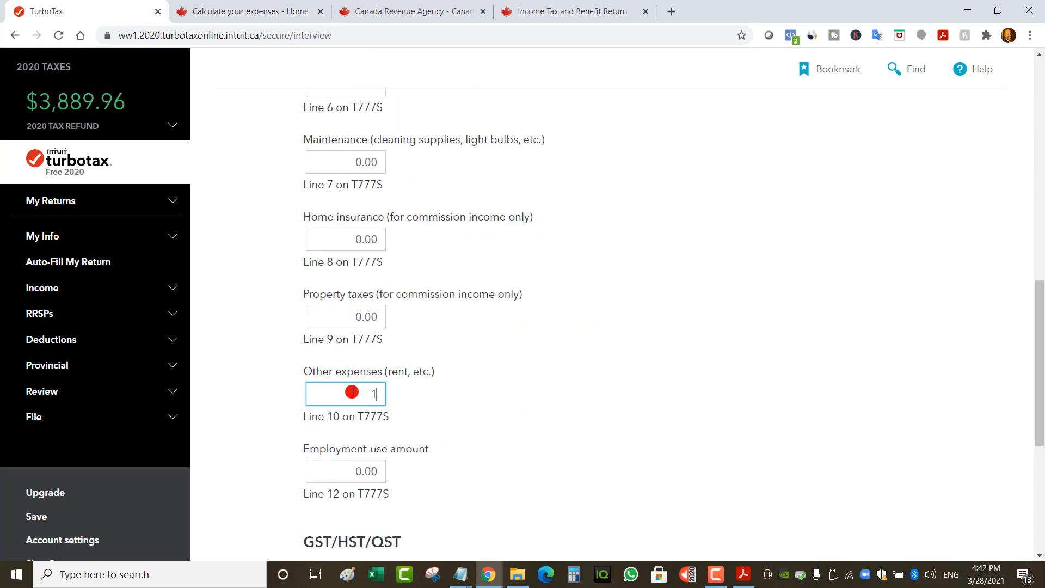
type("12000")
left_click(404, 355)
- Enter 600 for Other expenses (cell phone, long distance call, etc.) on line 2 of the T777S
scroll(343, 298, "up", 4)
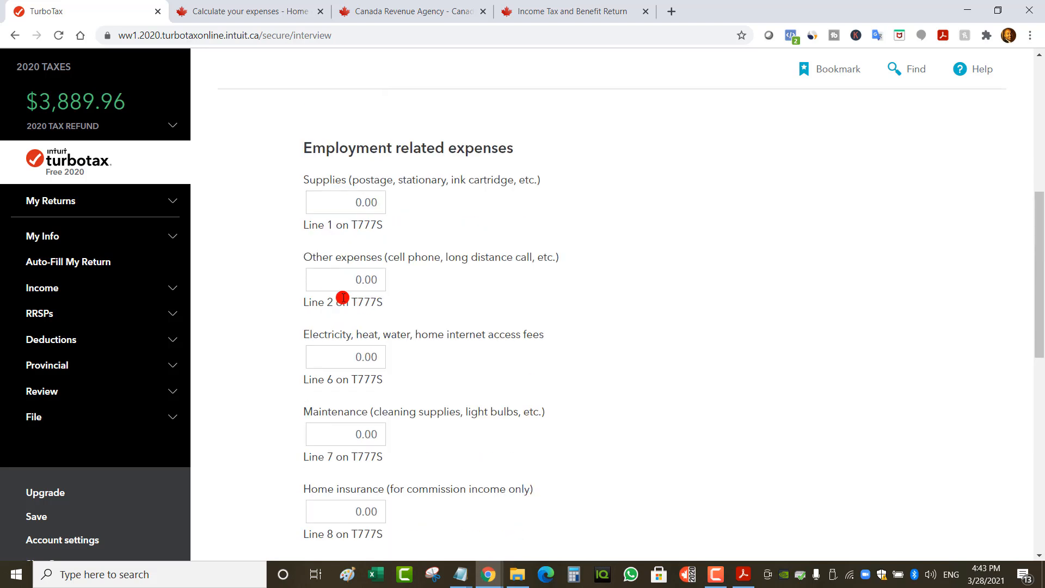
left_click(357, 282)
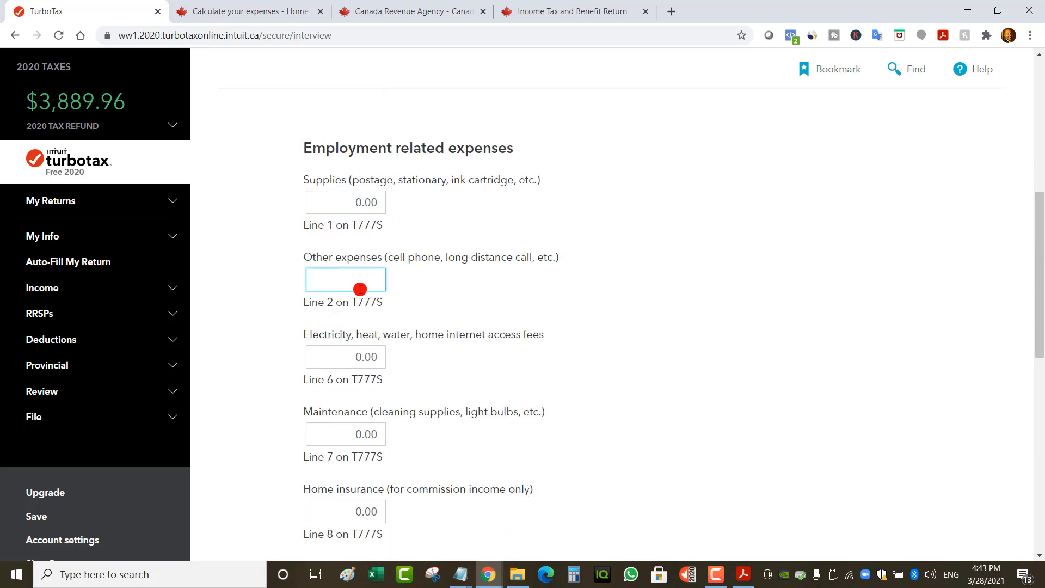
scroll(361, 343, "up", 1)
scroll(361, 344, "down", 1)
type("600")
left_click(523, 319)
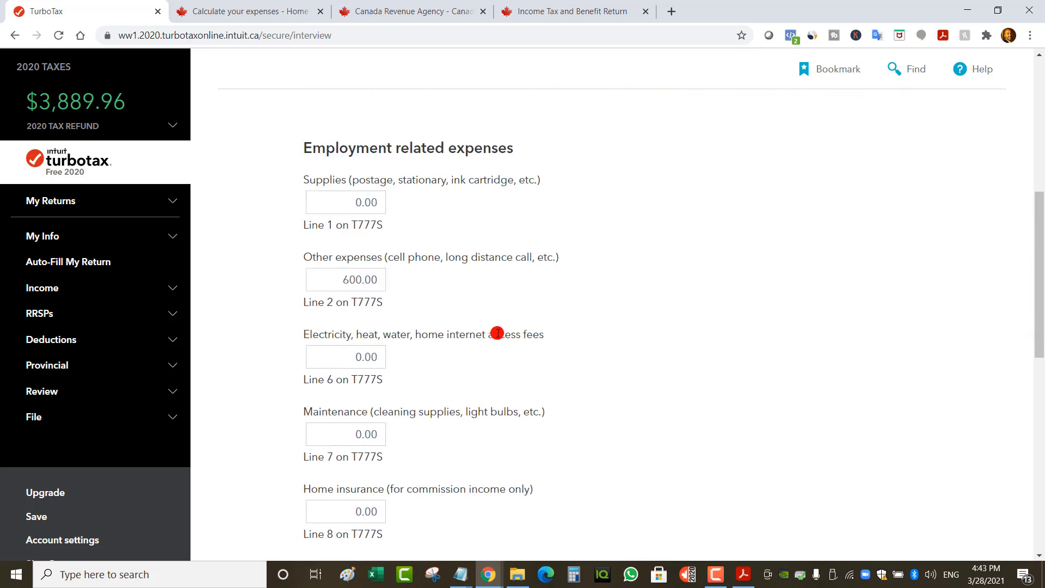
- Check the Employment-use amount field on line 12 and open the CRA expense calculator from the calculator question
scroll(514, 285, "down", 6)
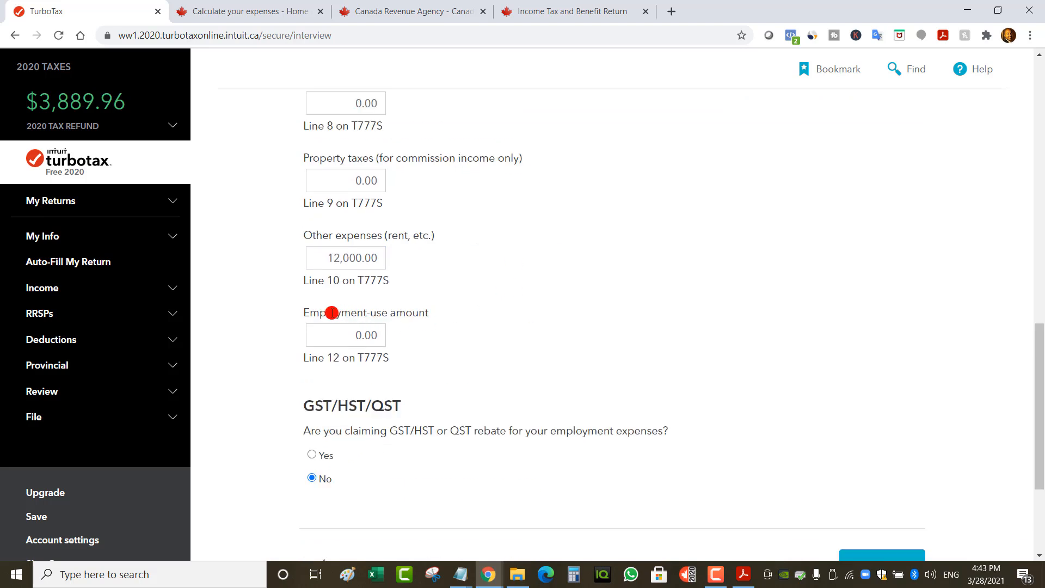
left_click_drag(309, 312, 425, 314)
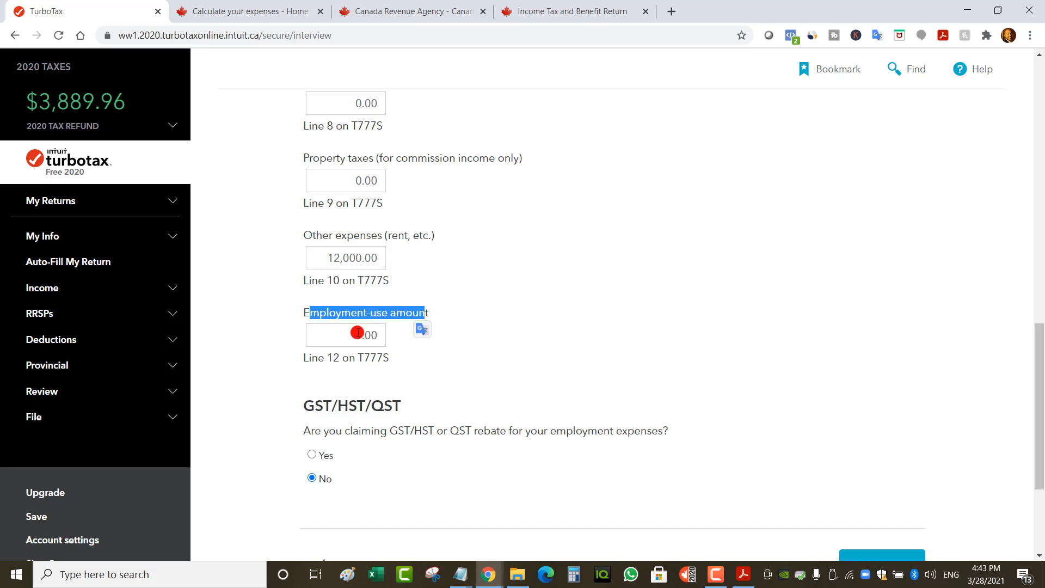
left_click(316, 4)
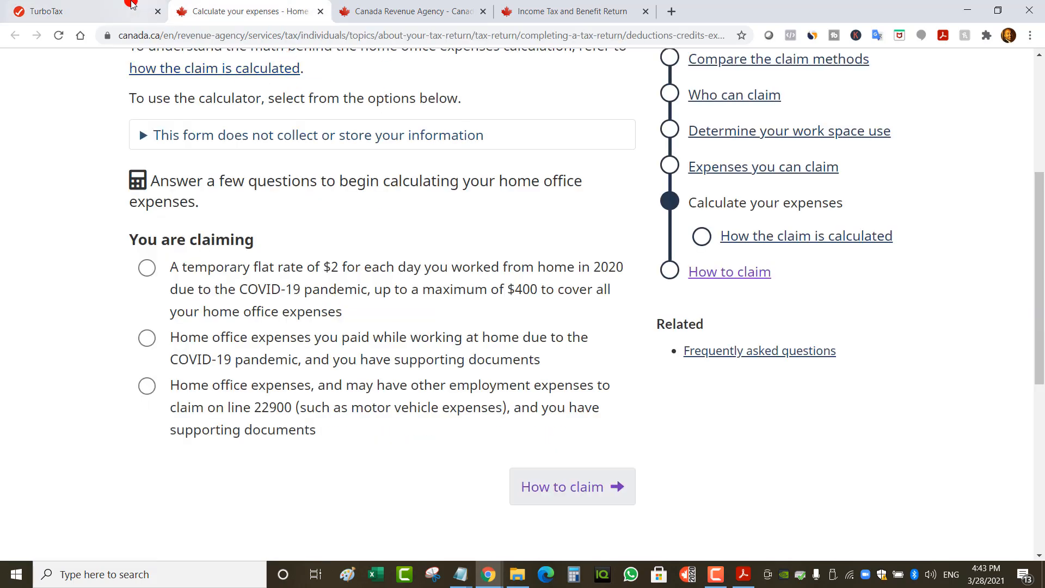
left_click(135, 3)
scroll(338, 229, "up", 10)
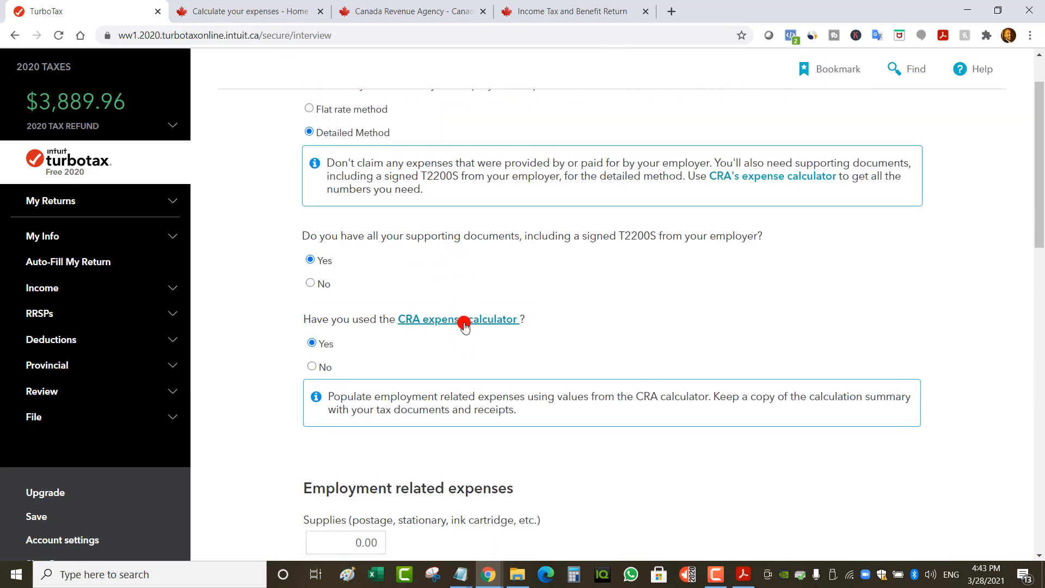
left_click(464, 321)
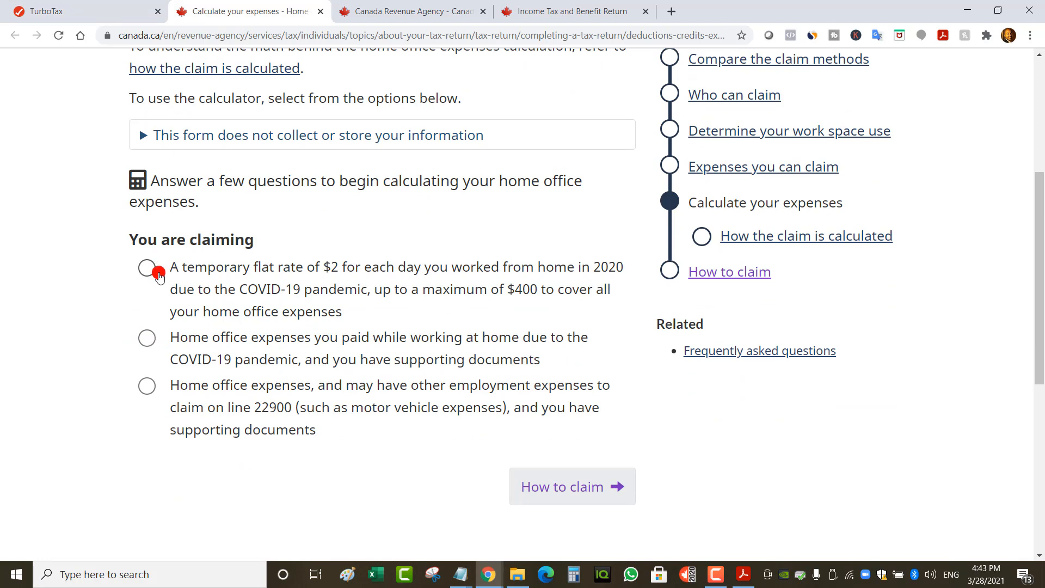
- Claim home office expenses paid due to COVID-19 with supporting documents, and set the residence situation to Rent without having moved
left_click(147, 337)
scroll(185, 357, "down", 6)
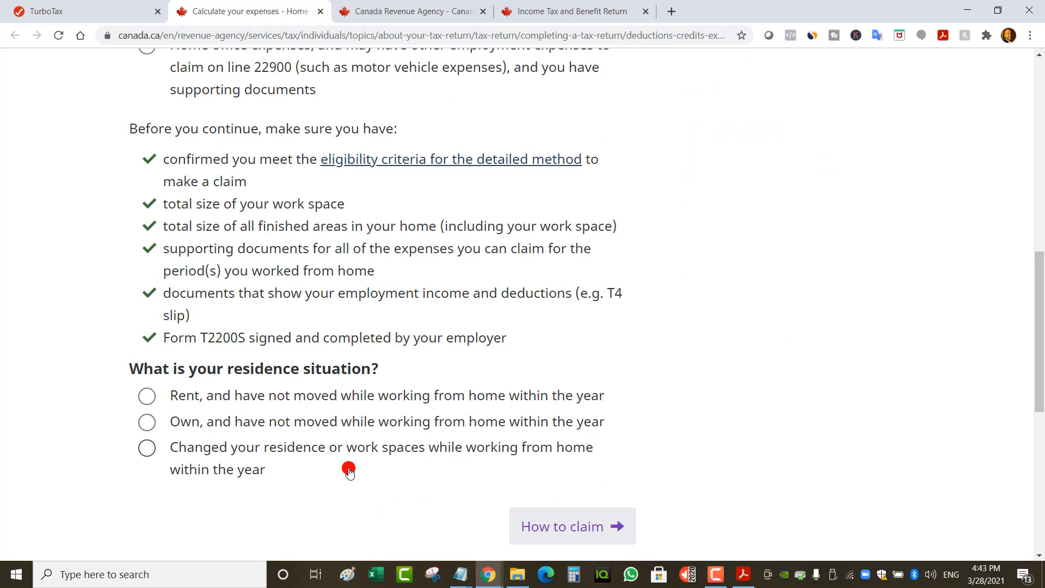
left_click(143, 397)
scroll(234, 407, "down", 5)
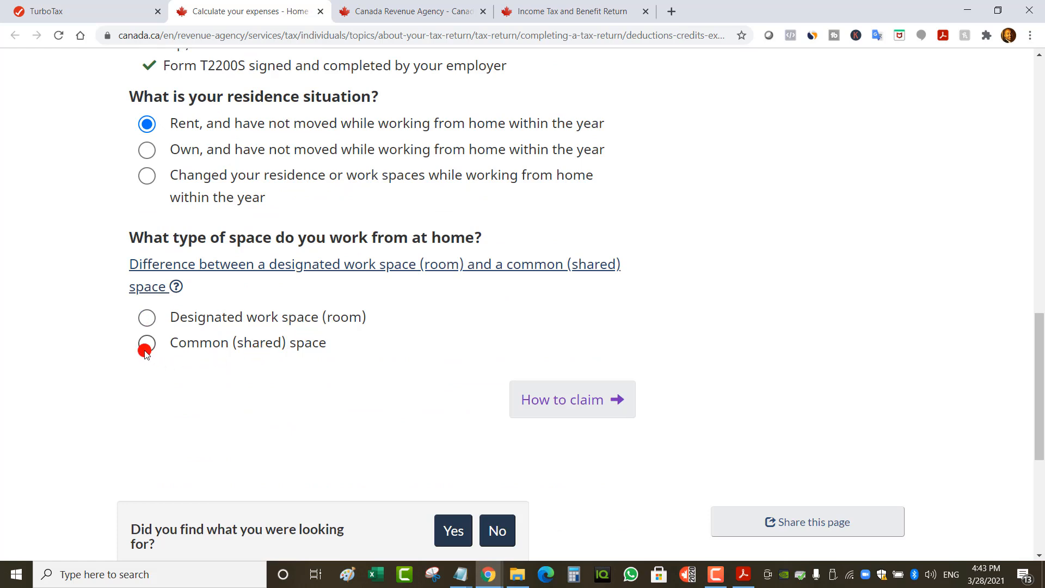
- Specify a designated work space (room) measured in square feet, entering 300 for the work space and 1200 for the home's total finished area
left_click(147, 320)
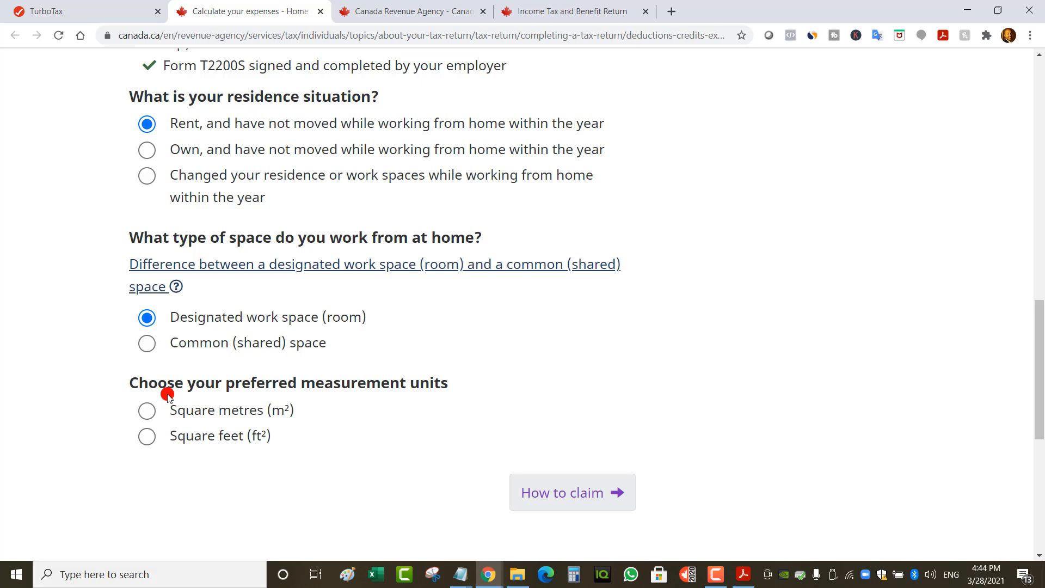
left_click(147, 436)
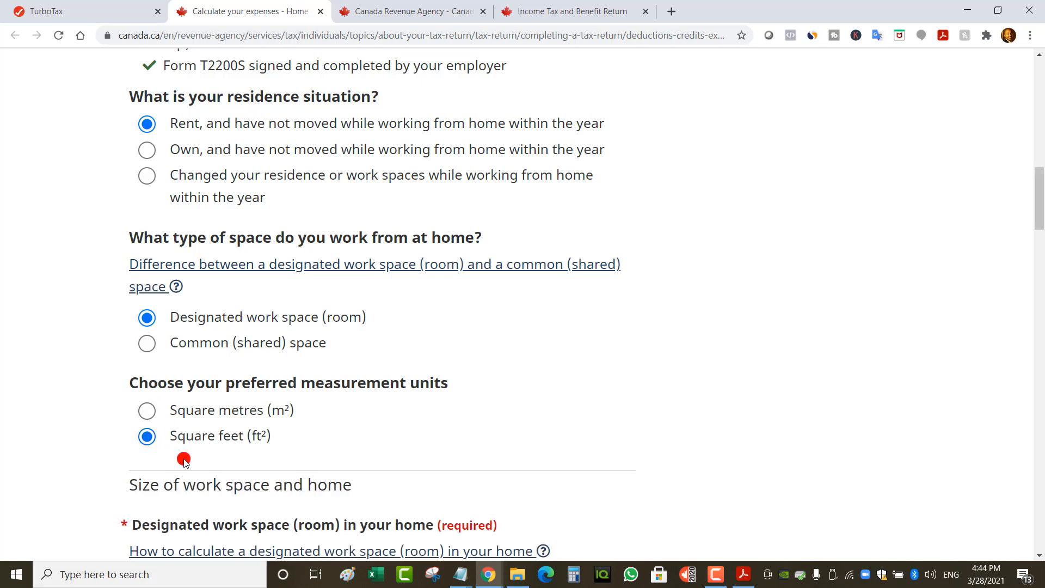
scroll(187, 451, "down", 3)
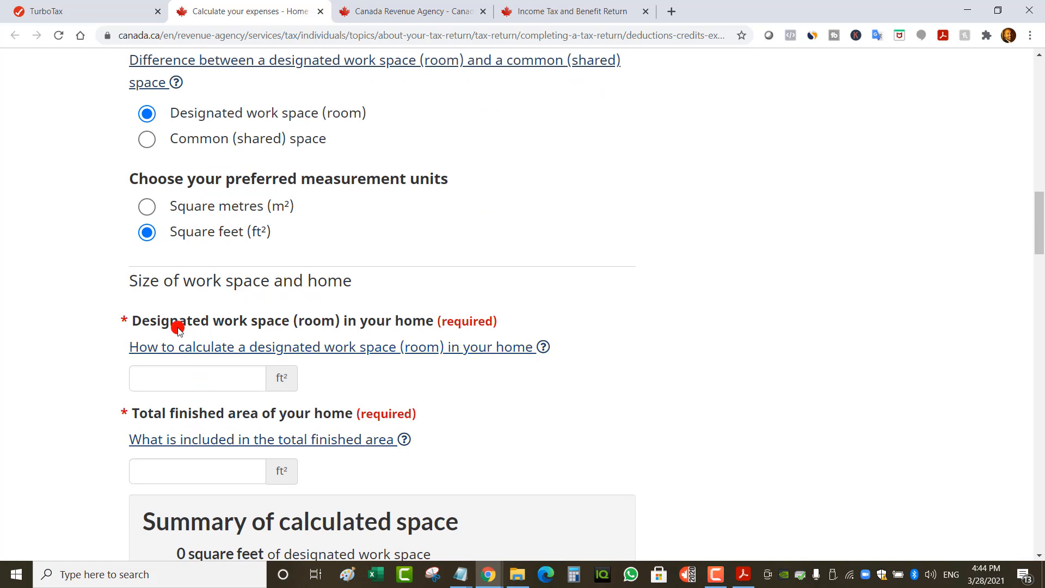
left_click(210, 379)
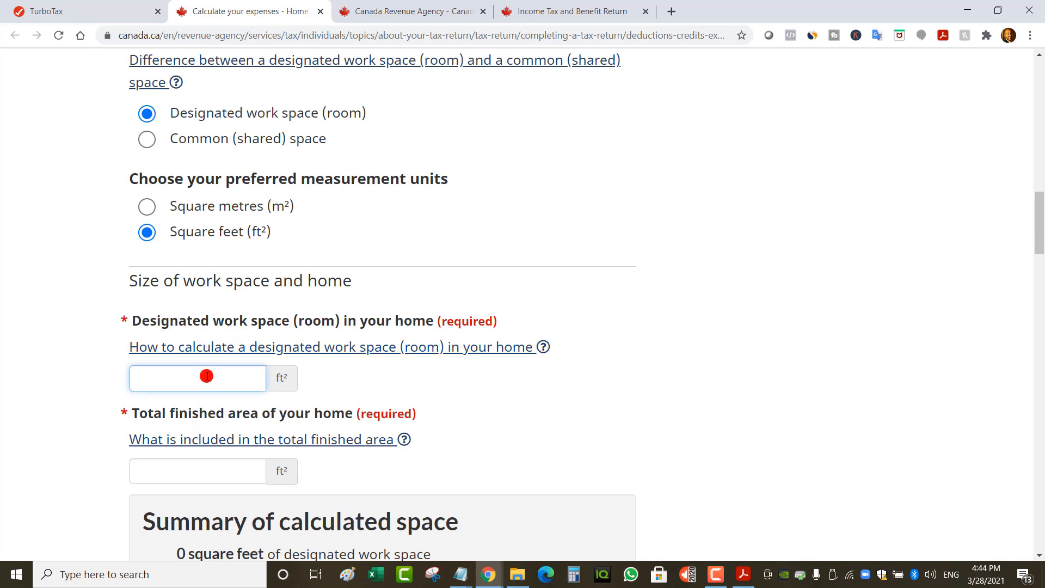
type("300")
left_click(68, 408)
left_click(171, 466)
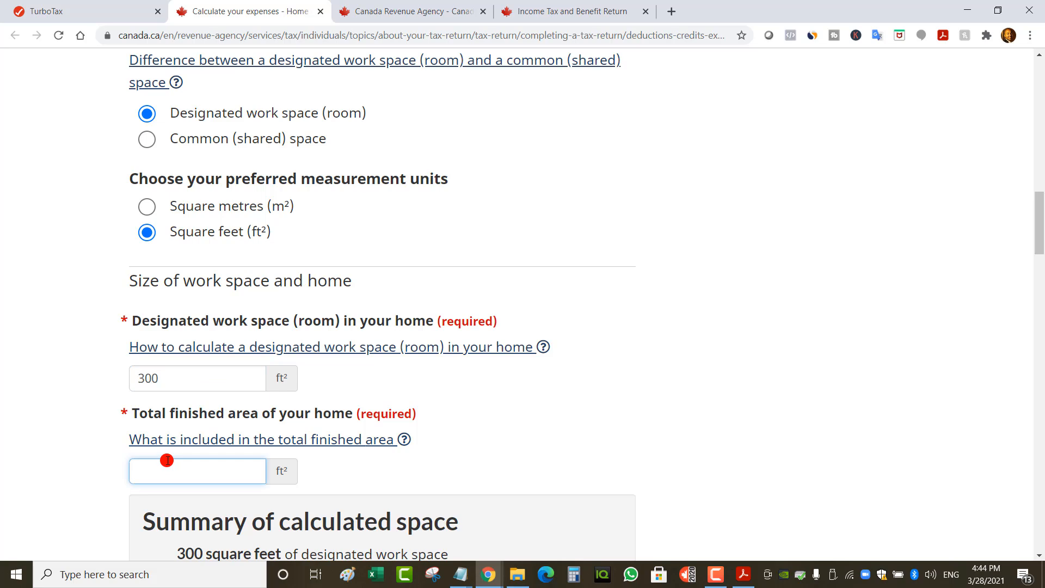
type("1200")
key("Tab")
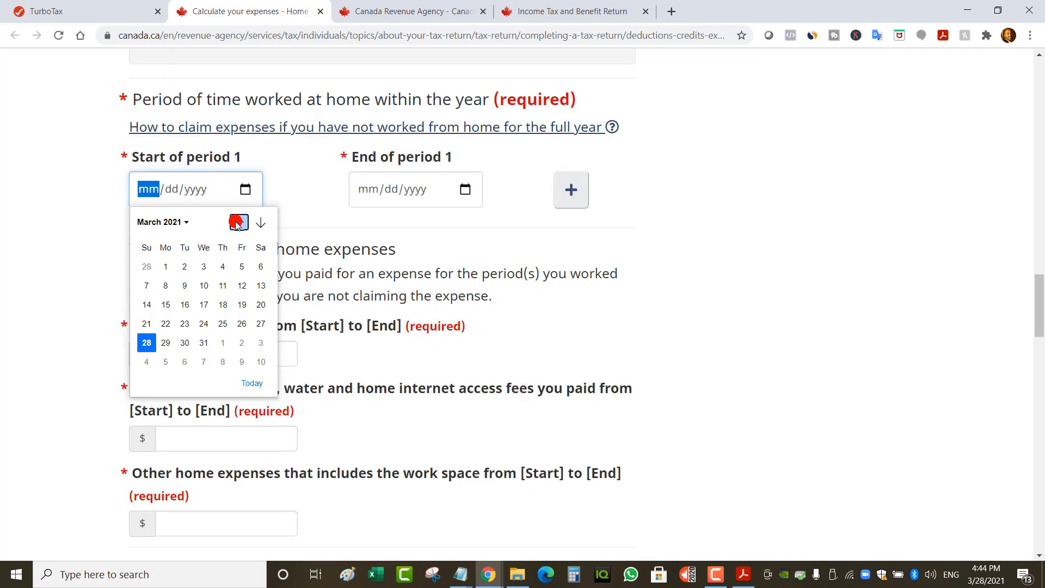
- Set the start of period 1 for working at home to January 1, 2020
left_click(236, 223)
left_click(235, 223)
left_click(236, 223)
left_click(236, 223)
left_click(235, 223)
left_click(235, 223)
left_click(235, 223)
left_click(235, 223)
left_click(236, 222)
left_click(236, 223)
left_click(236, 223)
left_click(235, 222)
left_click(236, 222)
left_click(203, 266)
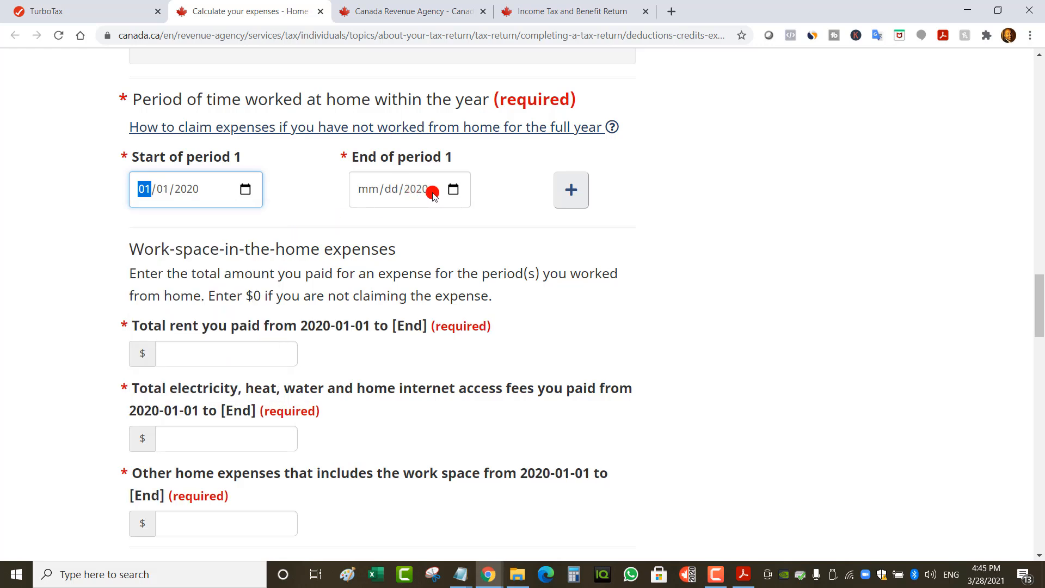
- Set the end of period 1 to December 31, 2020 and enter $12,000 as the total rent paid
left_click(433, 191)
left_click(443, 191)
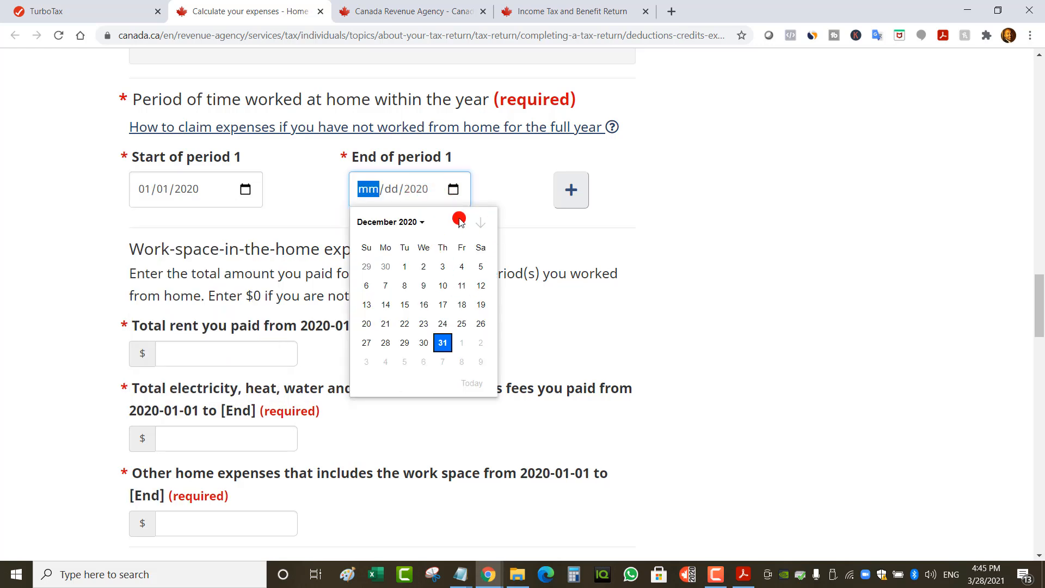
left_click(443, 342)
left_click(219, 355)
type("12000")
- Check the employment expense entries in TurboTax down to the employment-use amount, and return to the CRA expense calculator
left_click(75, 12)
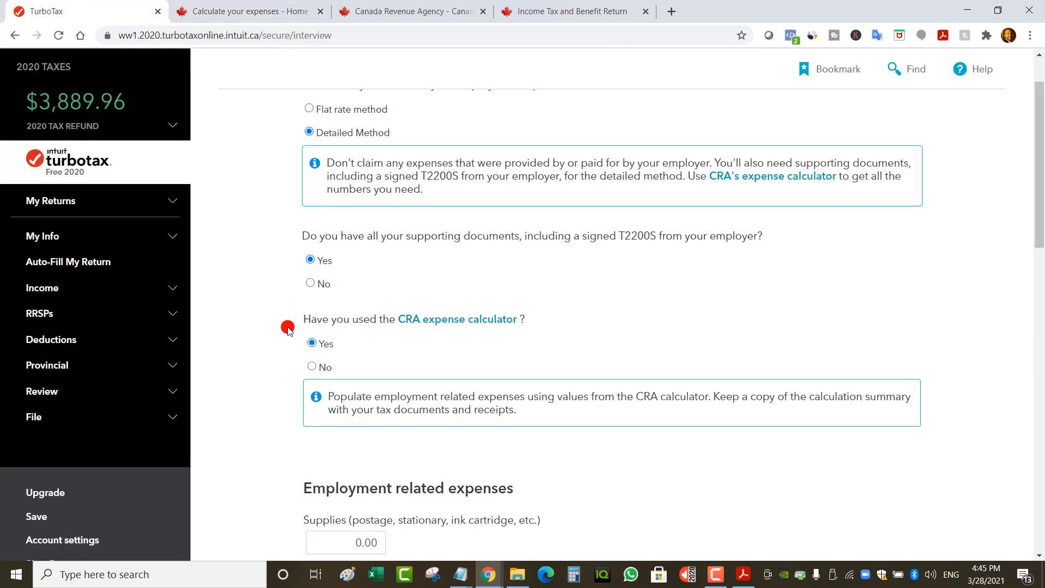
left_click(224, 7)
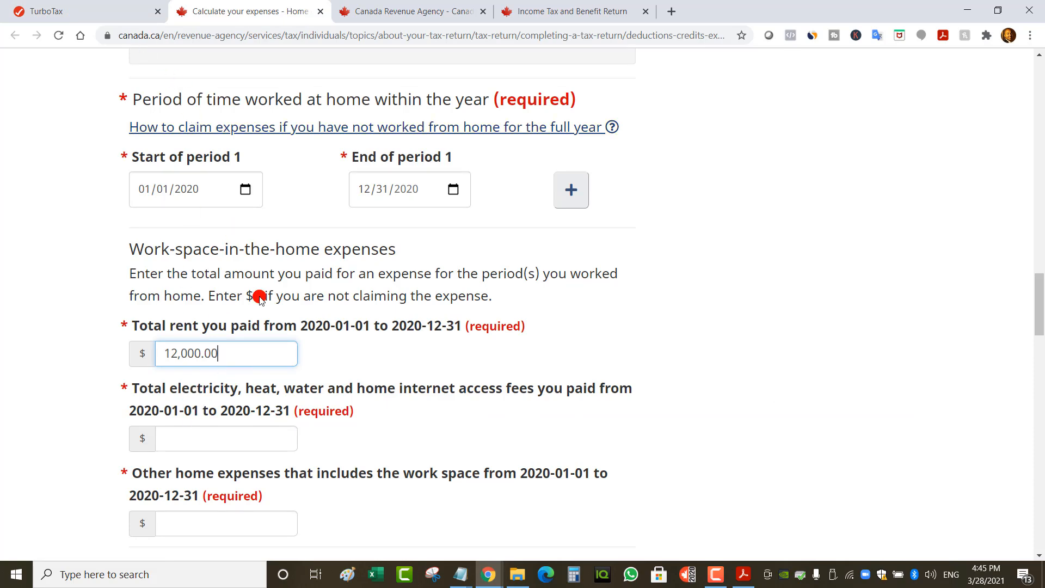
left_click(122, 13)
scroll(396, 441, "down", 6)
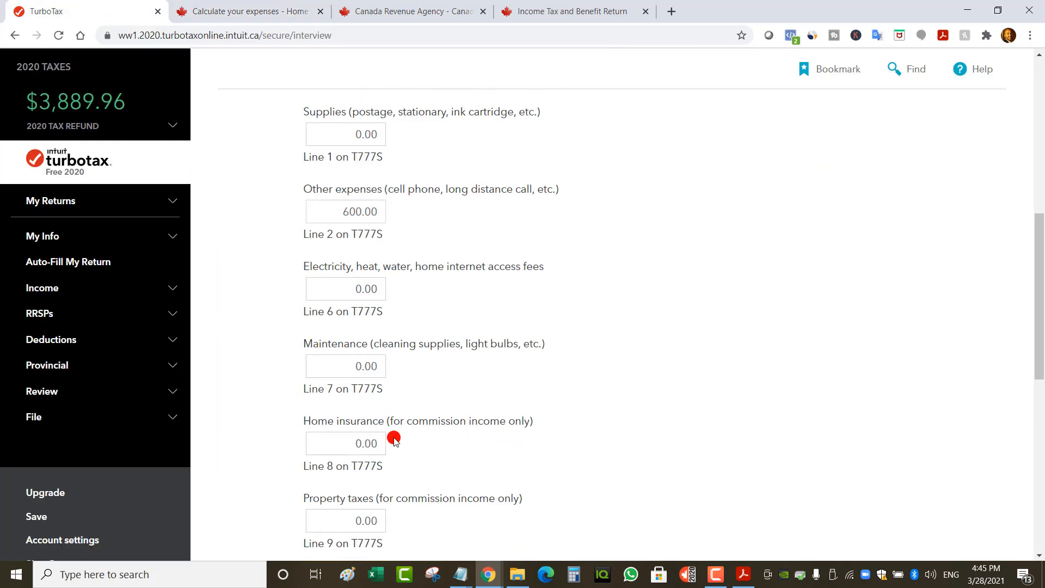
scroll(394, 440, "down", 5)
left_click(345, 404)
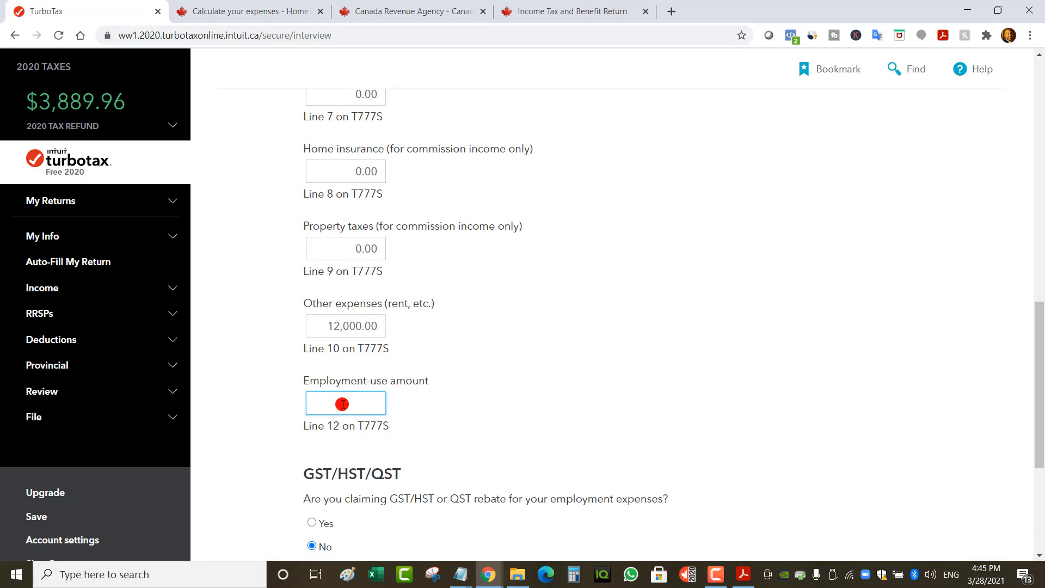
left_click(224, 11)
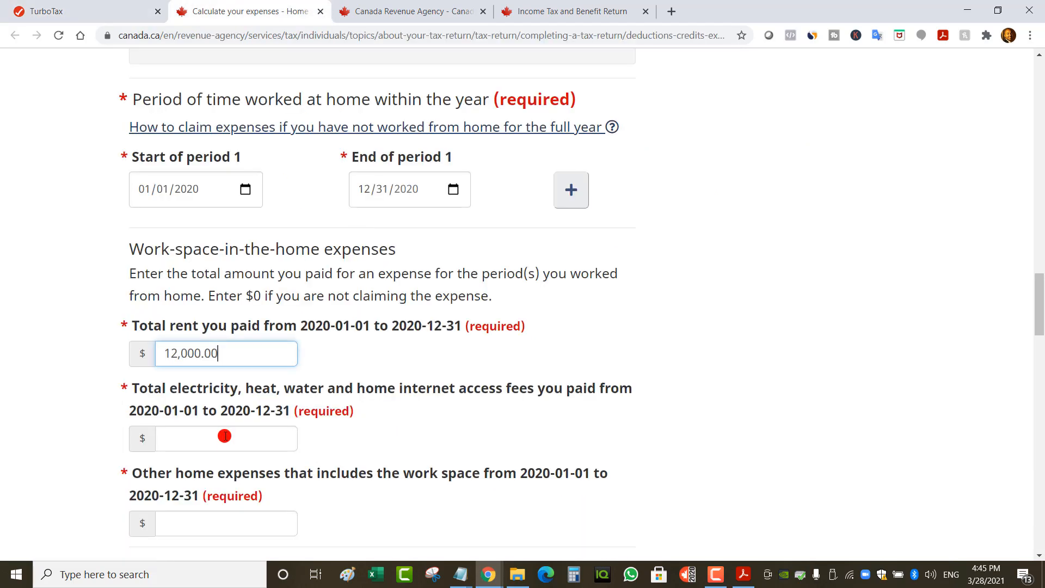
- Enter $600 for electricity, heat, water and internet fees, and $0 for other home expenses that include the work space
left_click(222, 442)
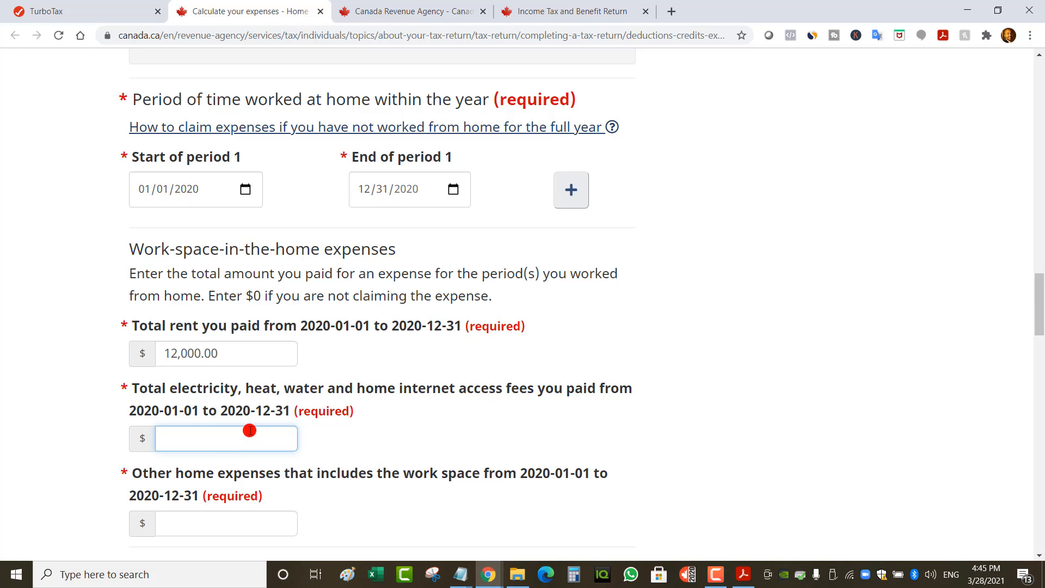
type("600")
left_click(82, 401)
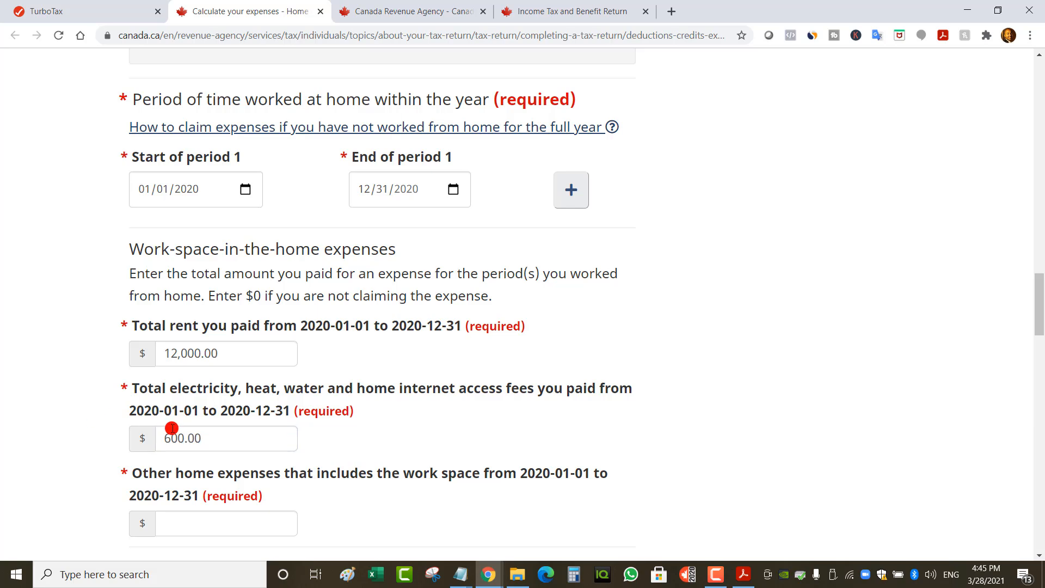
scroll(233, 436, "down", 2)
left_click(235, 388)
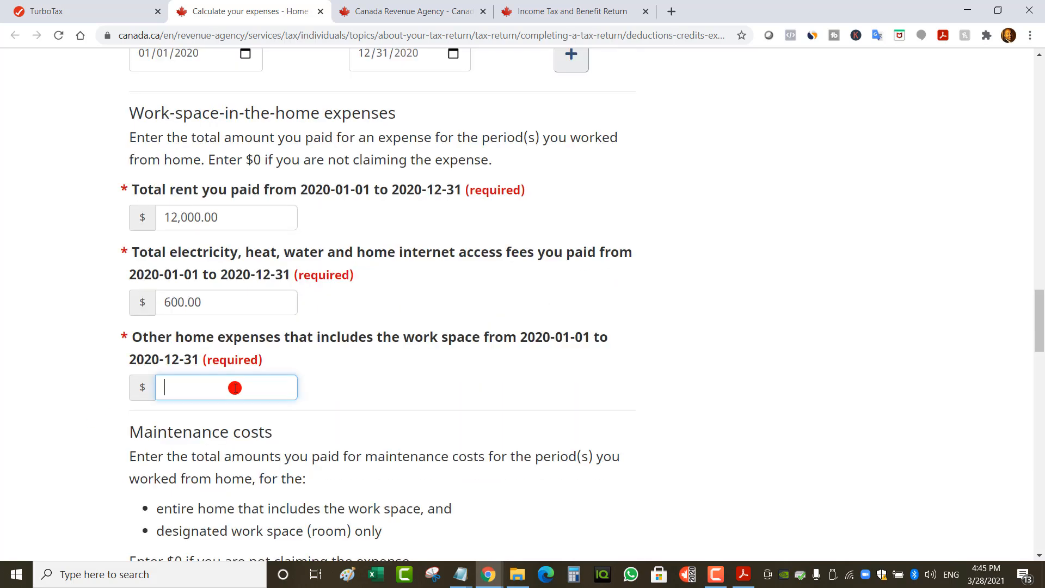
type("0")
left_click(97, 387)
- Enter $0 maintenance costs for both the entire home and the designated work space only
scroll(106, 389, "down", 6)
left_click(209, 284)
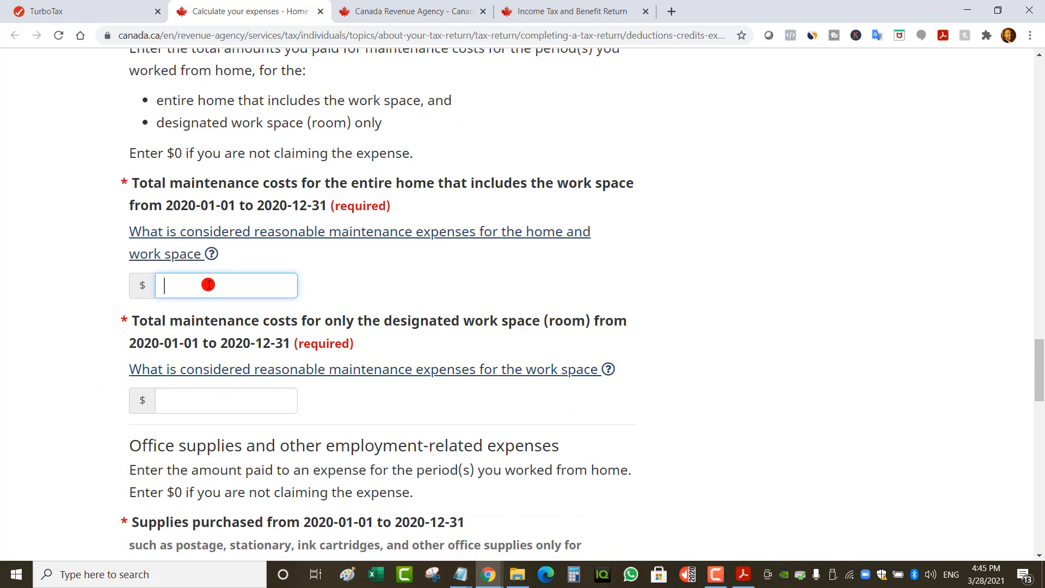
type("0")
left_click(205, 396)
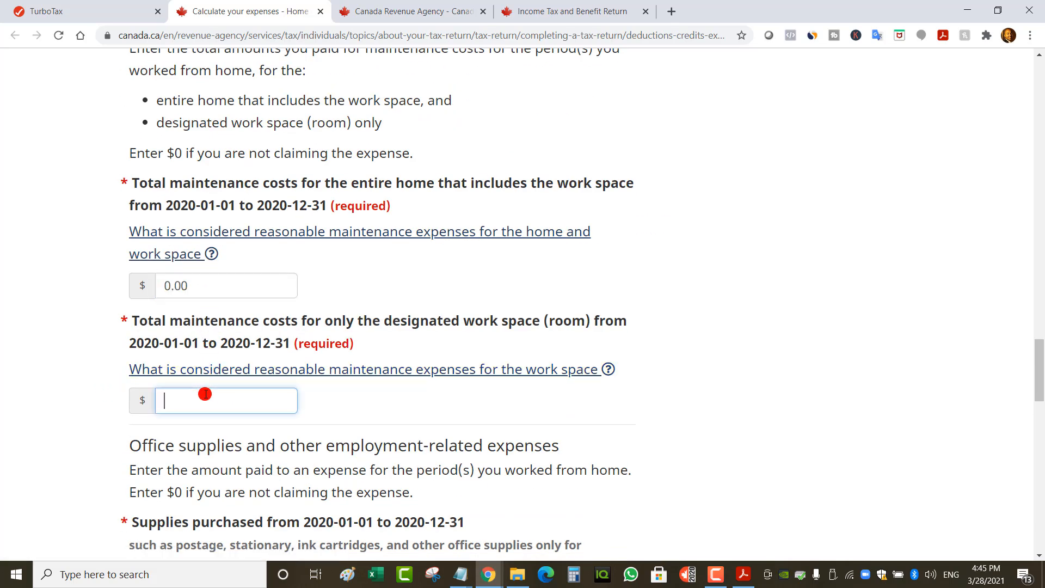
type("0")
- Enter $0 for both supplies purchased and the other employment-related expenses
key("Tab")
key("Tab")
type("0")
left_click(207, 444)
type("0")
scroll(87, 397, "down", 3)
left_click(82, 392)
- Enter $72,000 employment income, $0 annual union or professional dues, and $0 registered pension plan deduction
scroll(82, 392, "down", 2)
left_click(229, 279)
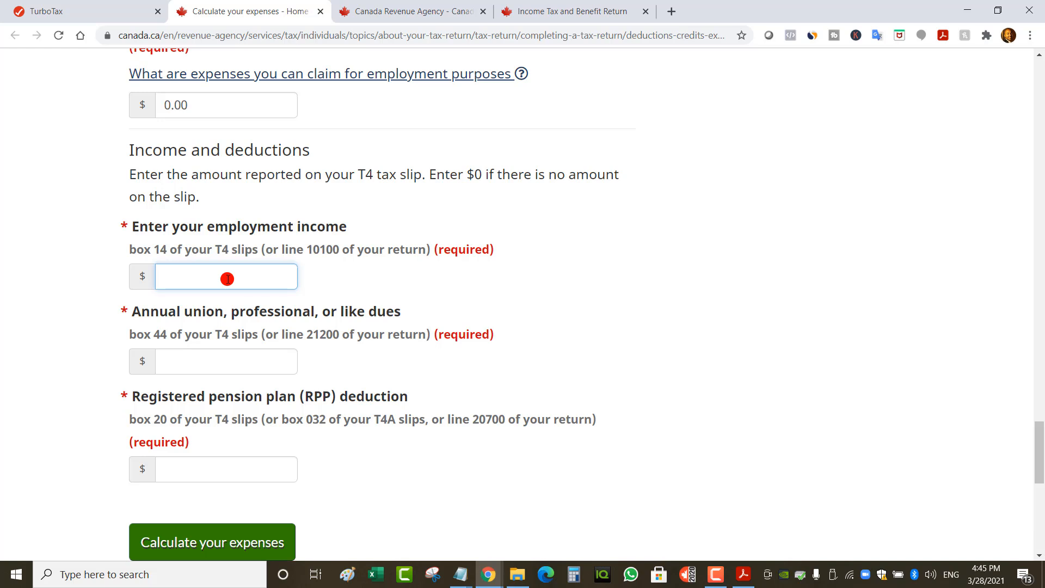
type("72,000")
left_click(206, 362)
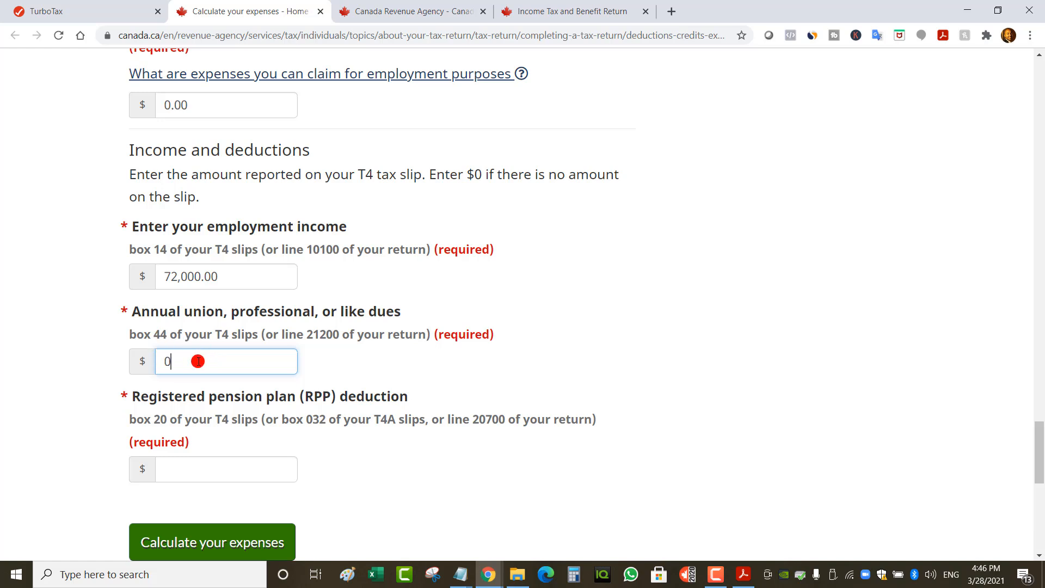
left_click(205, 471)
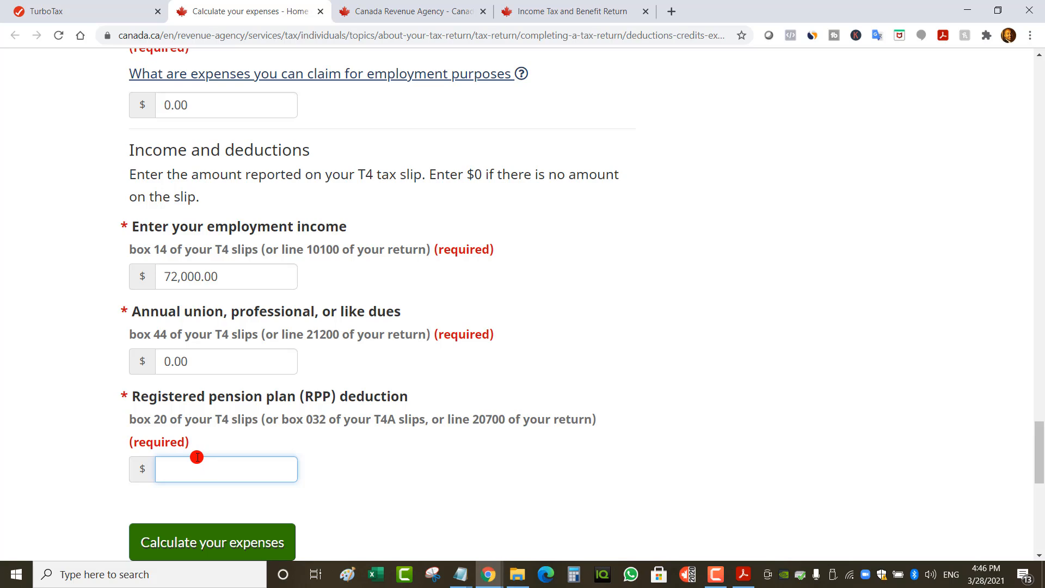
type("0")
left_click(93, 417)
- Calculate the home office expenses and review the total claimable expenses and the employment-use amount for line 12 of the T777S
scroll(185, 452, "down", 1)
left_click(216, 466)
scroll(216, 466, "down", 2)
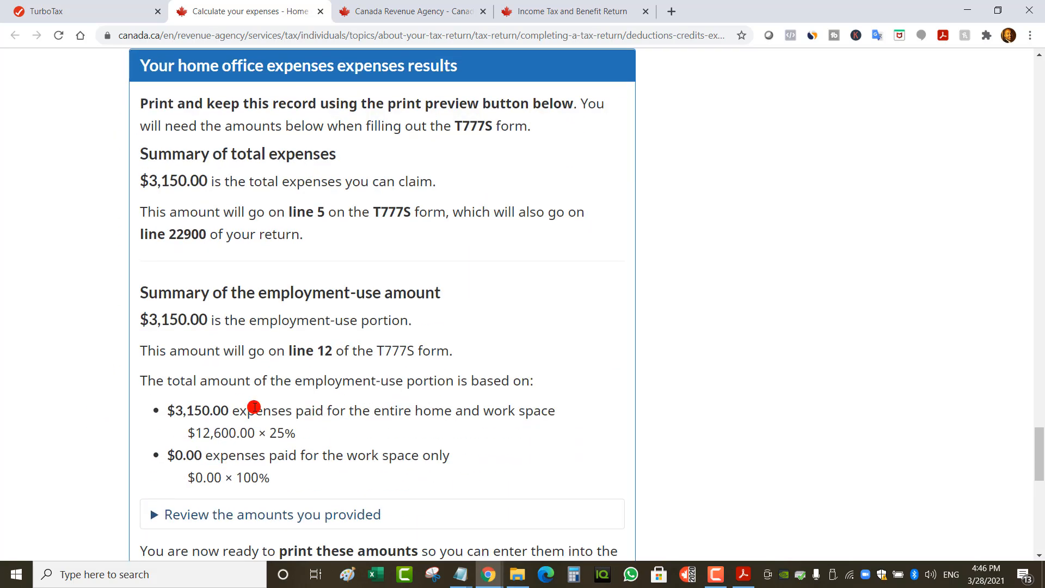
left_click_drag(145, 179, 206, 183)
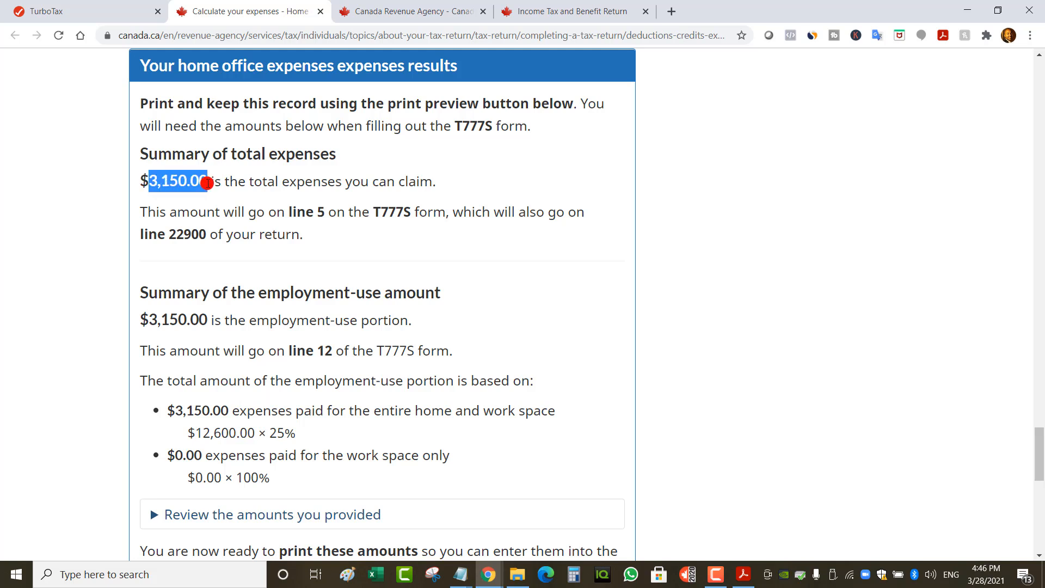
left_click_drag(155, 322, 195, 321)
left_click_drag(166, 353, 460, 353)
- Switch to TurboTax, set the line 12 employment-use amount to 3,150.00, and continue with no GST/HST or QST rebate claimed
left_click(114, 6)
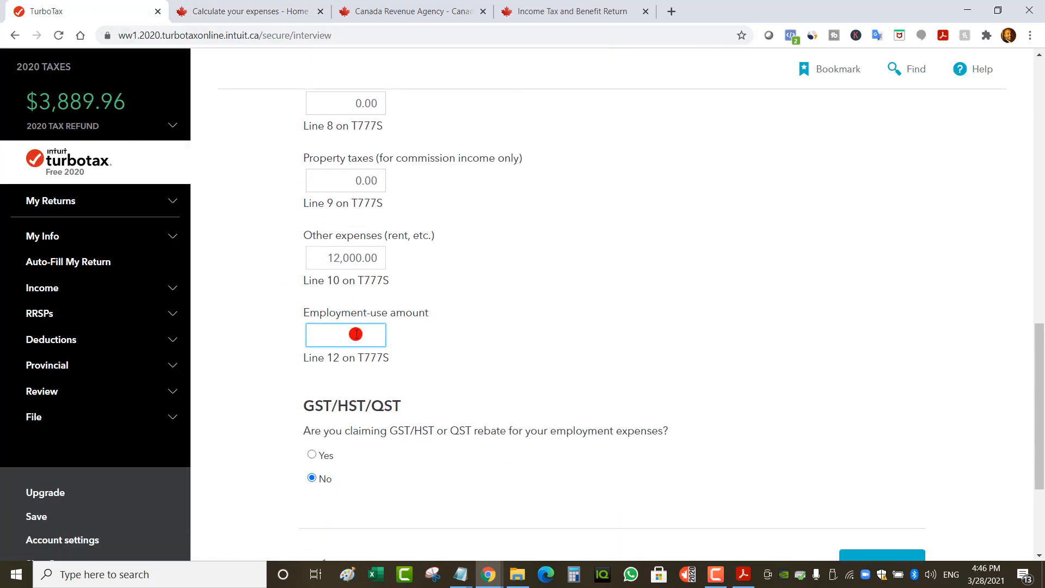
type("0")
left_click(472, 330)
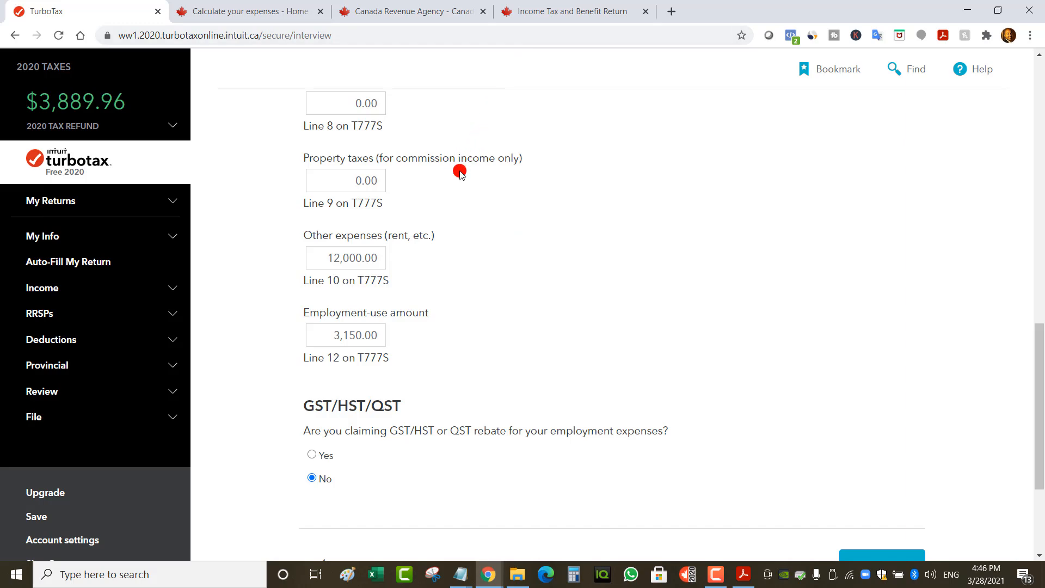
scroll(662, 340, "down", 2)
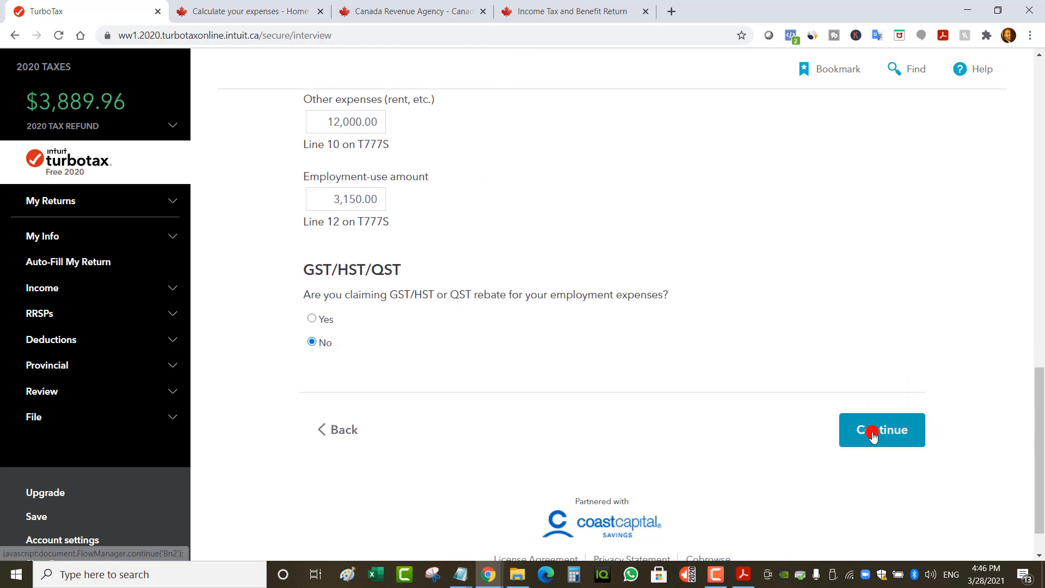
left_click(873, 433)
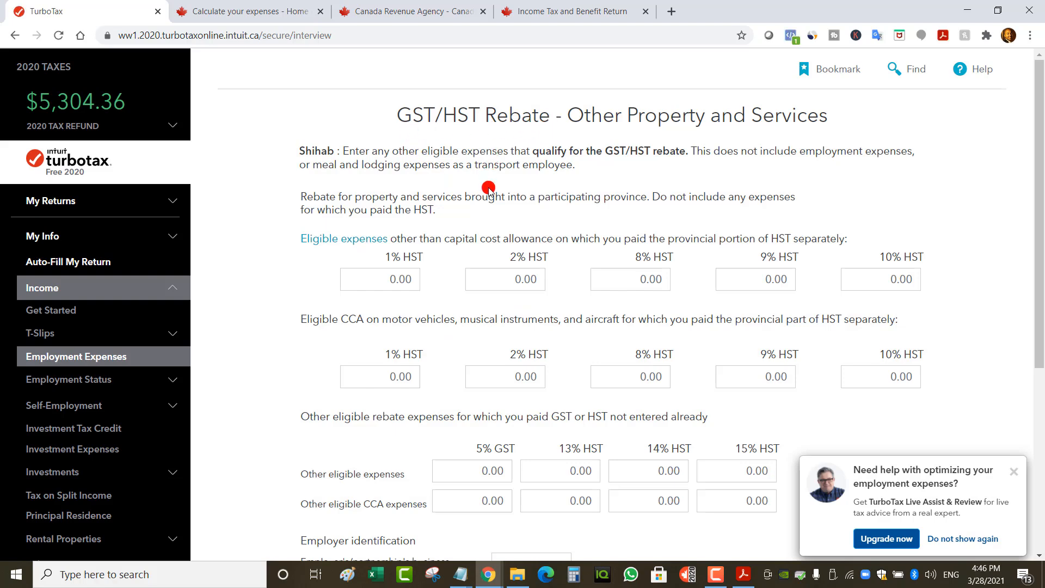
- Continue past the GST/HST rebate and QST identification pages, leaving their fields unfilled
scroll(548, 256, "down", 3)
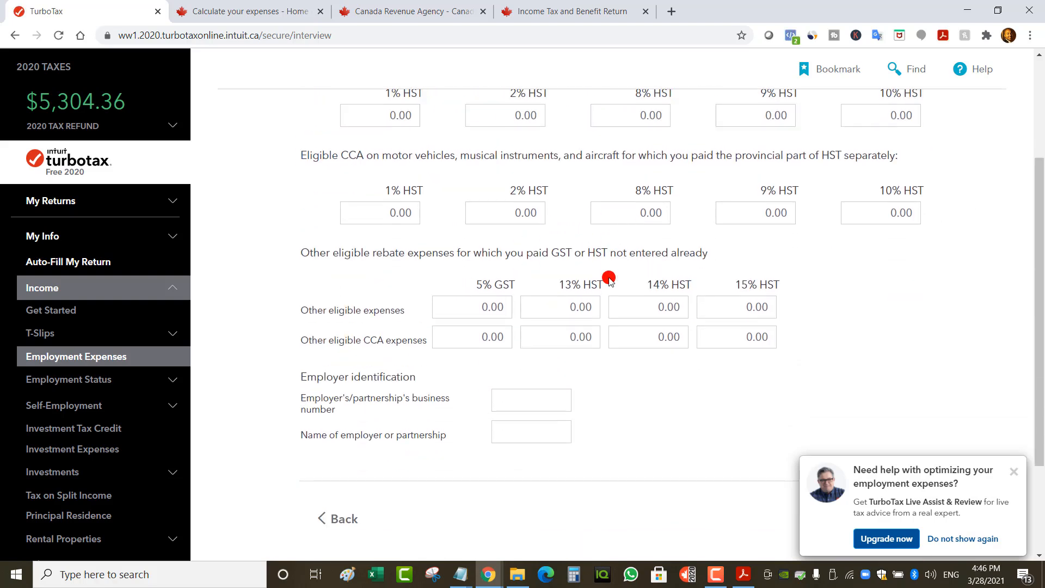
scroll(609, 280, "down", 3)
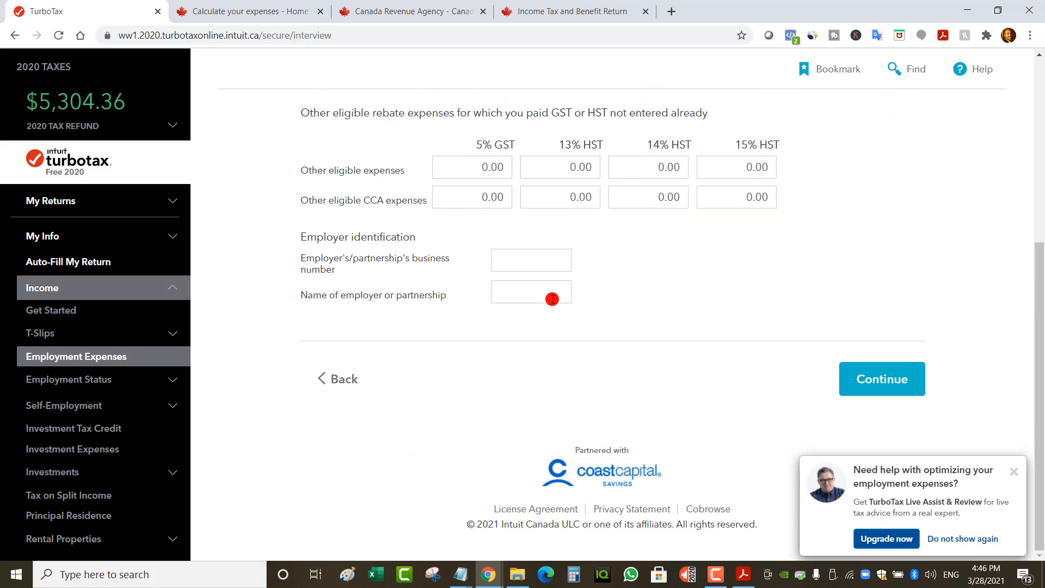
left_click(886, 387)
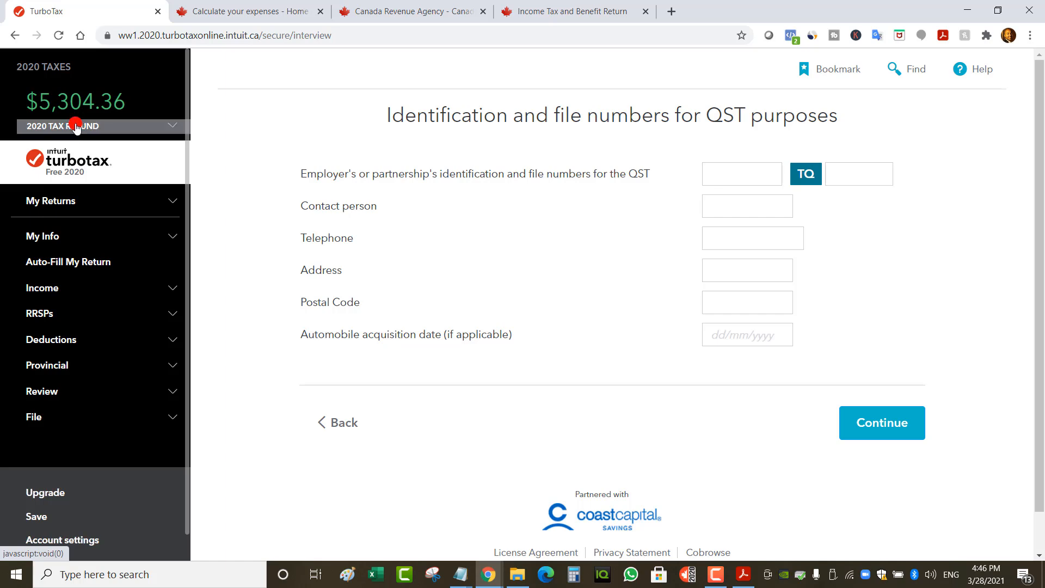
left_click(874, 428)
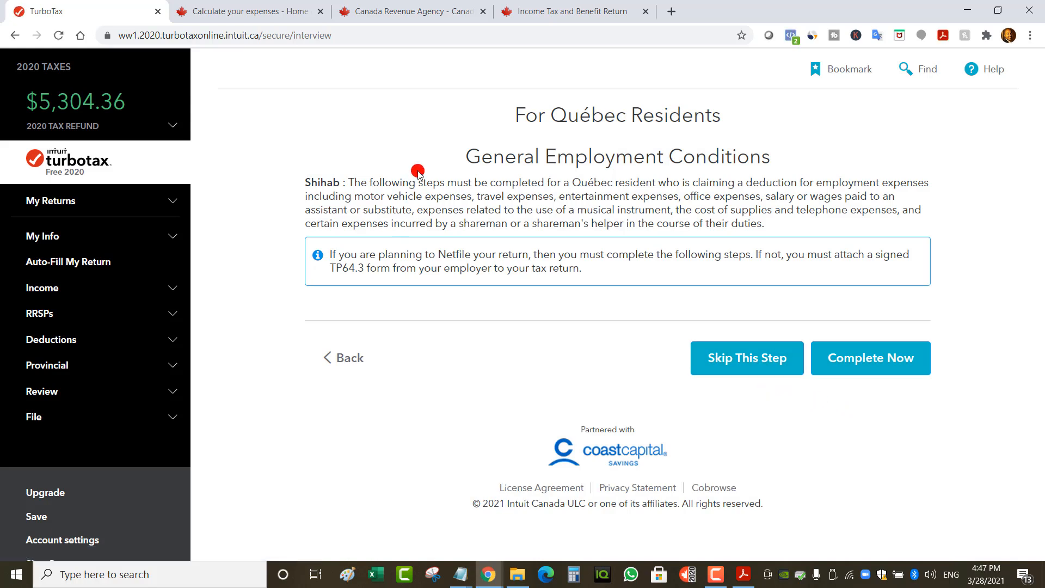
- Choose to complete the General Employment Conditions for Québec residents now
left_click_drag(508, 116, 719, 120)
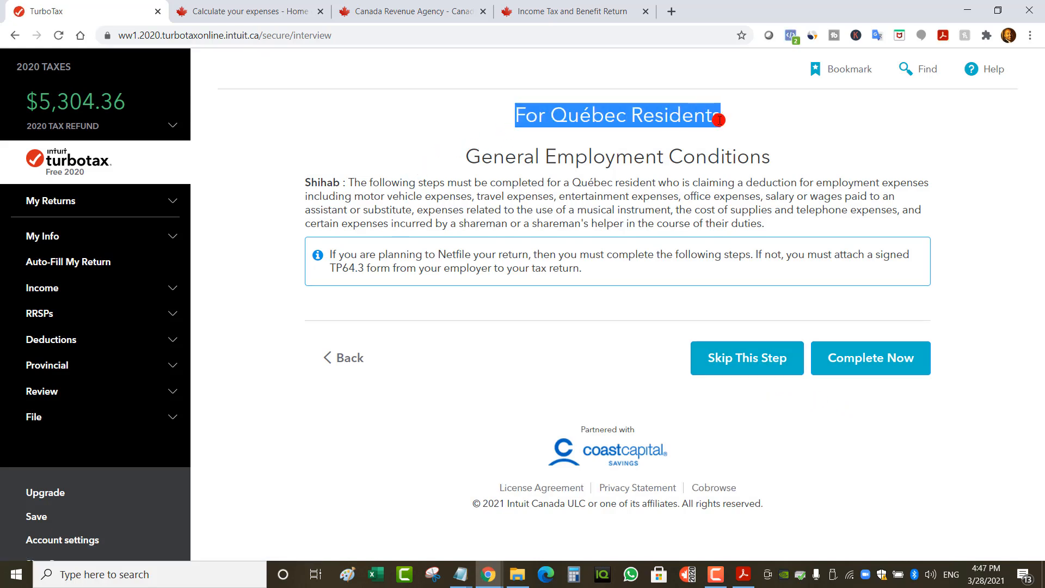
left_click(791, 379)
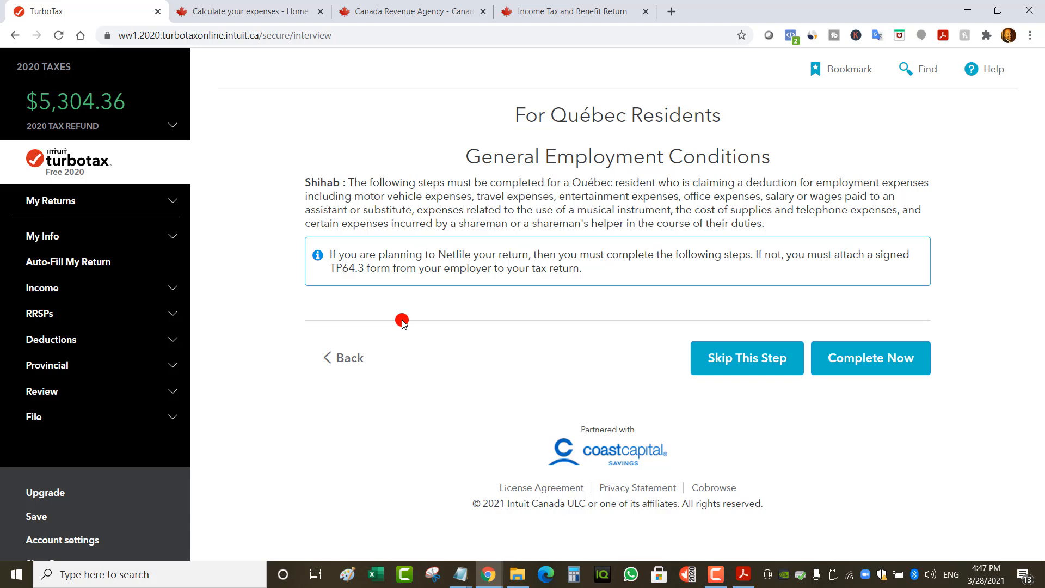
left_click(888, 367)
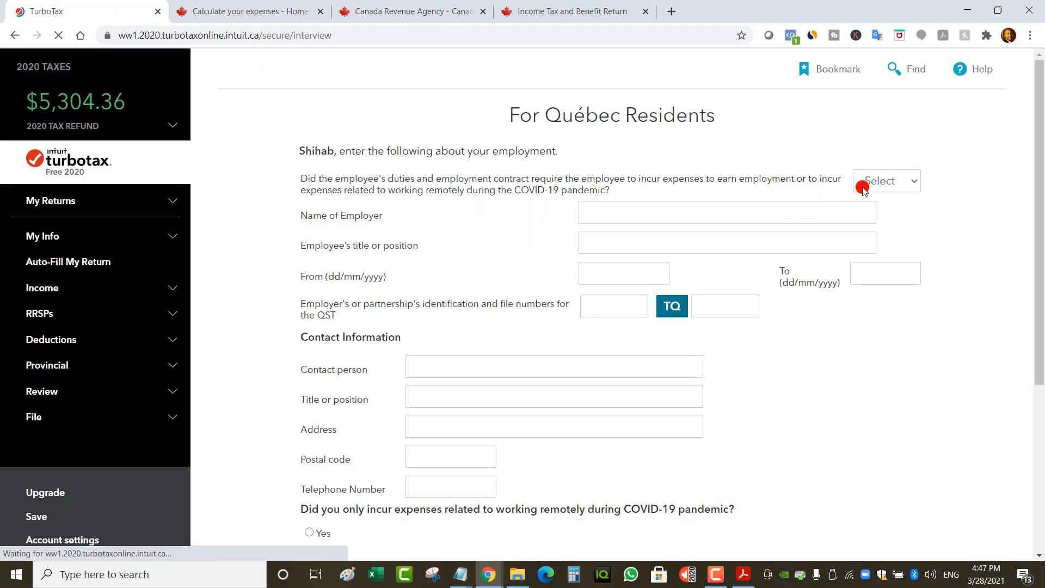
- Complete the Québec employment and contact details for 01/01/2020 to 31/12/2020, answer Yes to only incurring COVID-19 remote-work expenses, and continue
left_click_drag(350, 182, 613, 181)
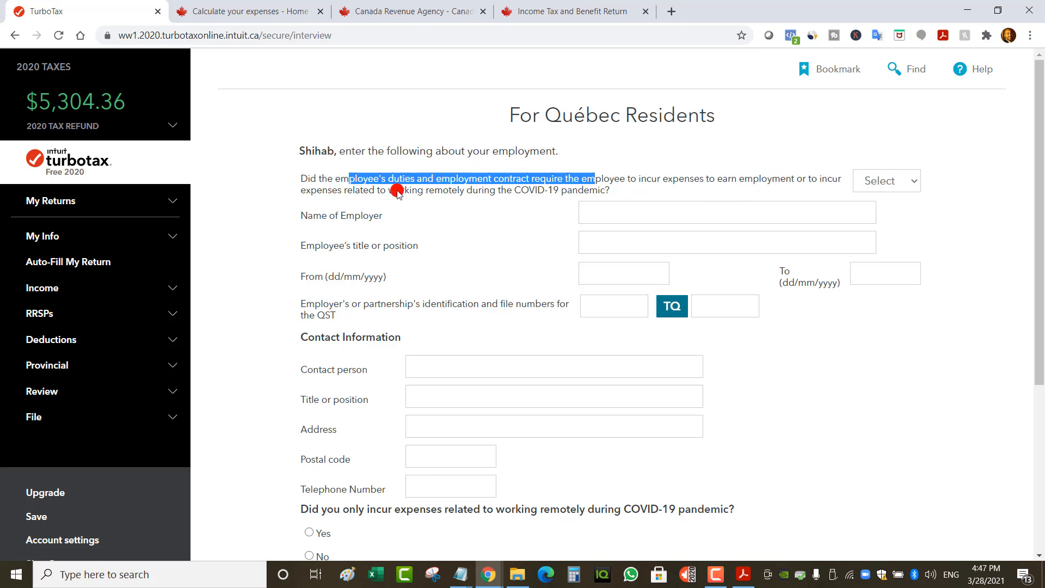
left_click_drag(468, 194, 610, 190)
left_click(887, 181)
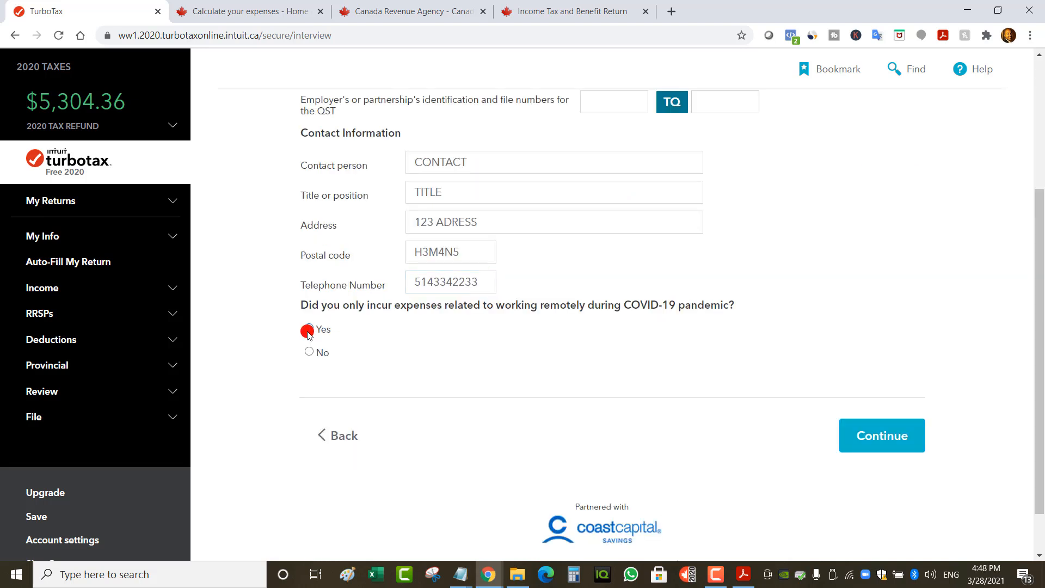
left_click(308, 331)
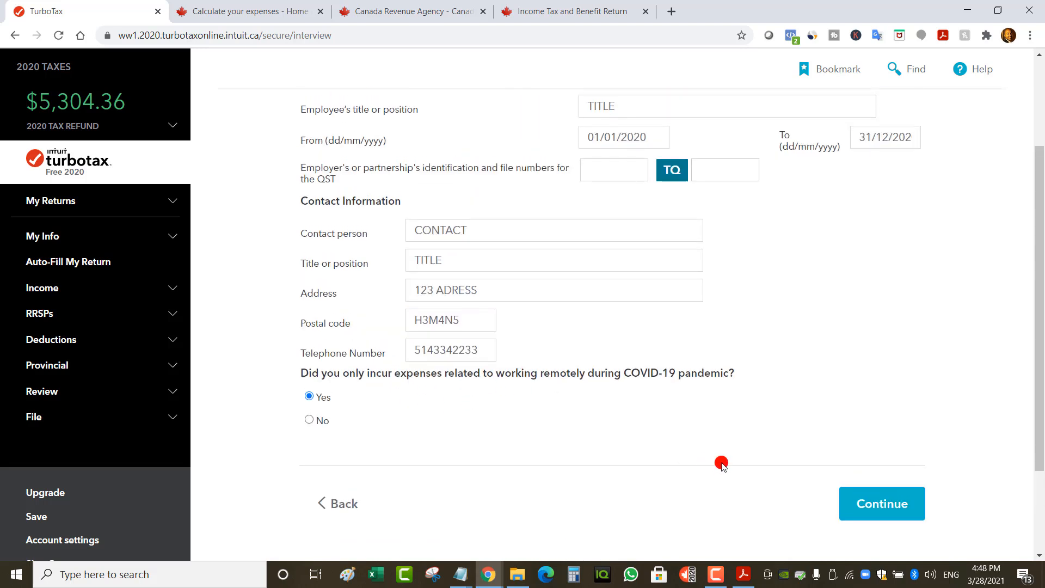
left_click(875, 510)
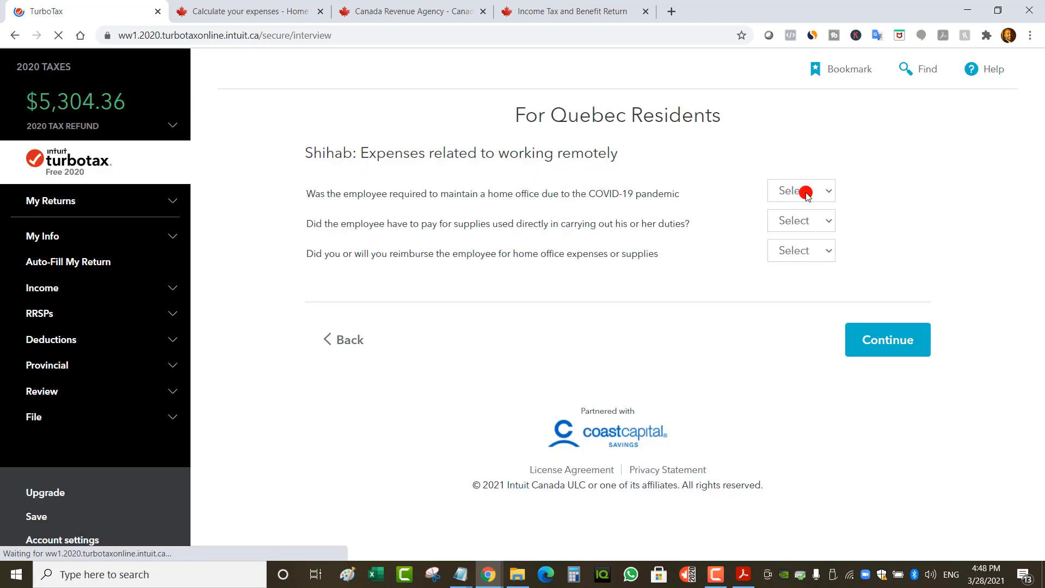
- Answer Yes to the COVID-19 home office requirement, Yes to paying for supplies, No to reimbursement, and continue to the employer certification
left_click(800, 191)
left_click(801, 206)
left_click(799, 193)
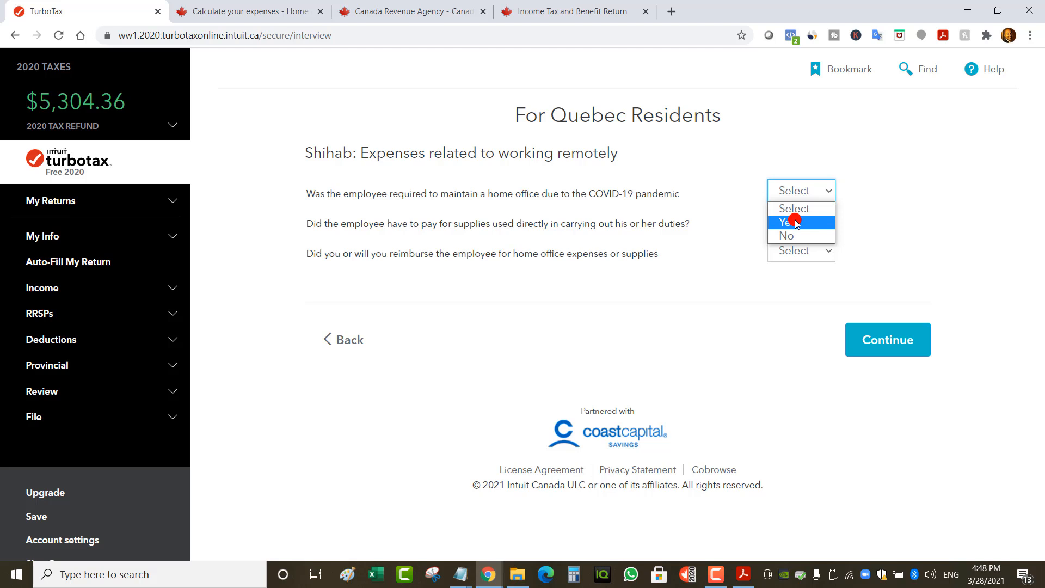
left_click(794, 223)
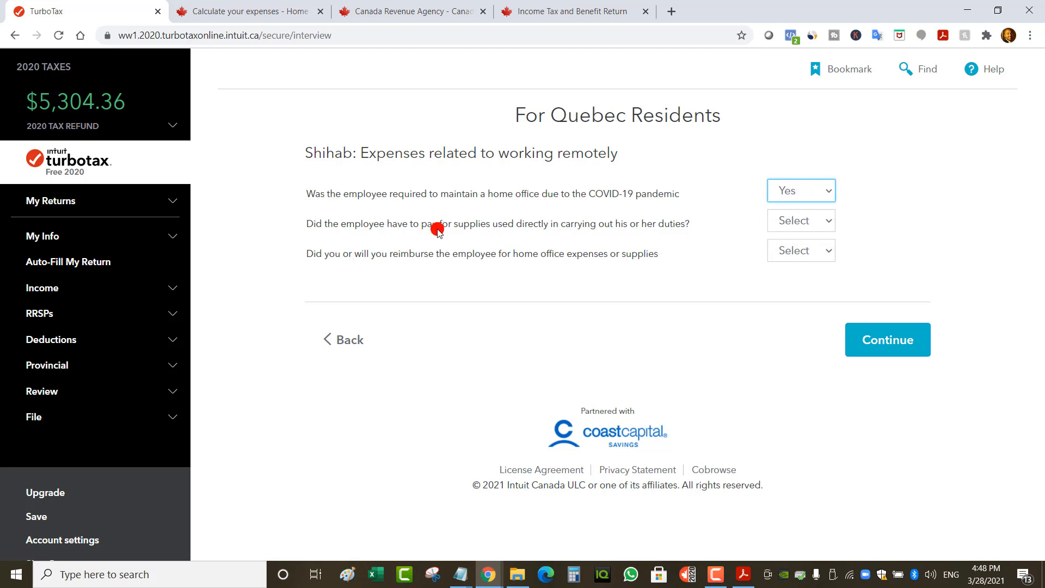
left_click(829, 223)
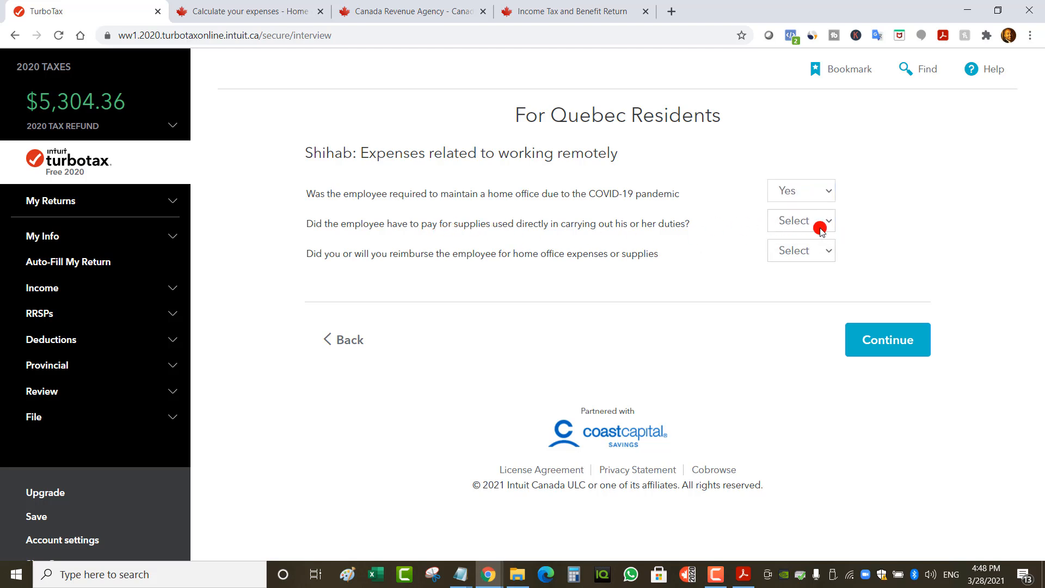
left_click(807, 252)
left_click(797, 250)
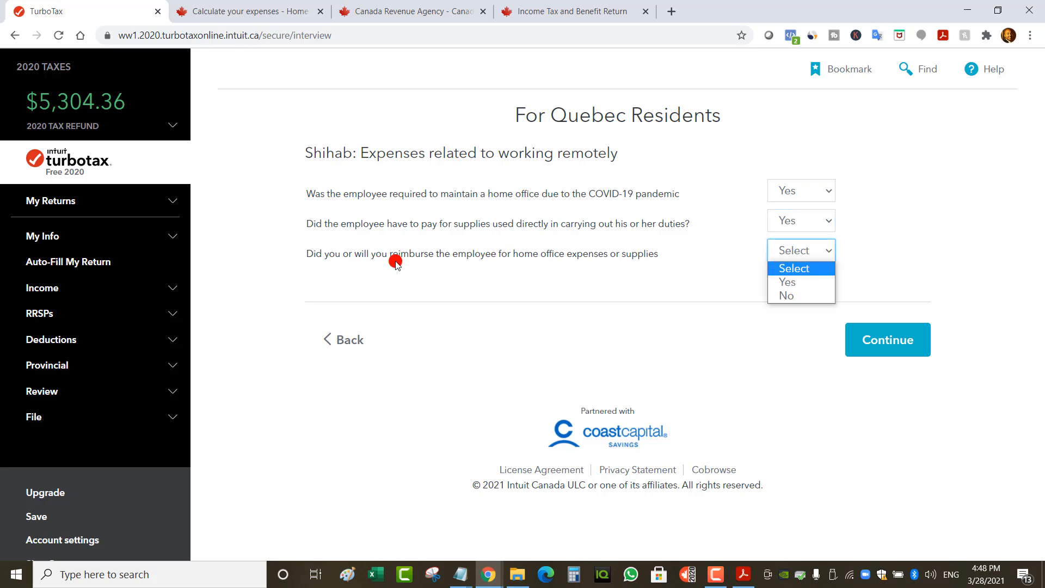
left_click(779, 296)
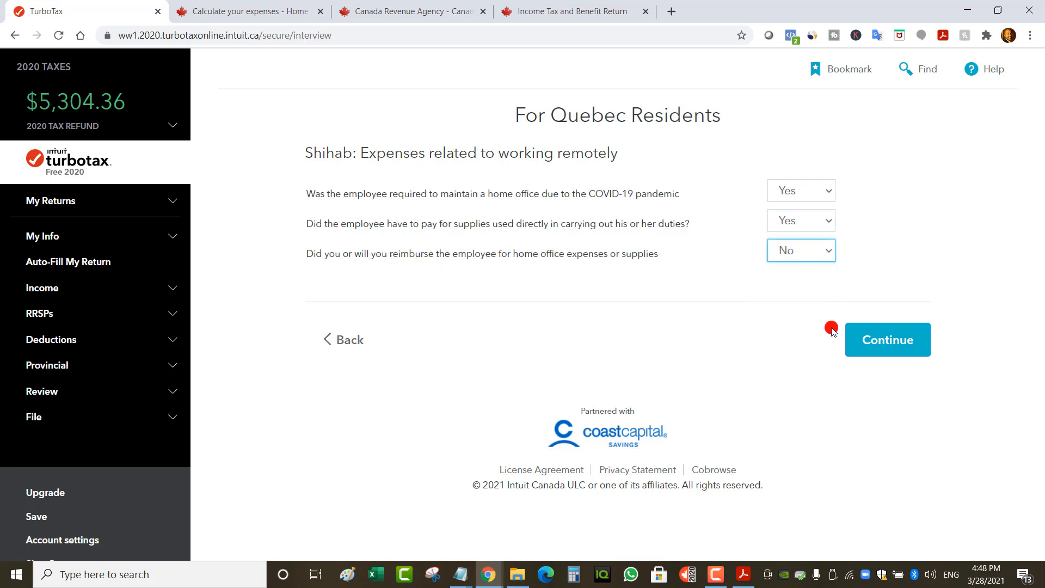
left_click(903, 341)
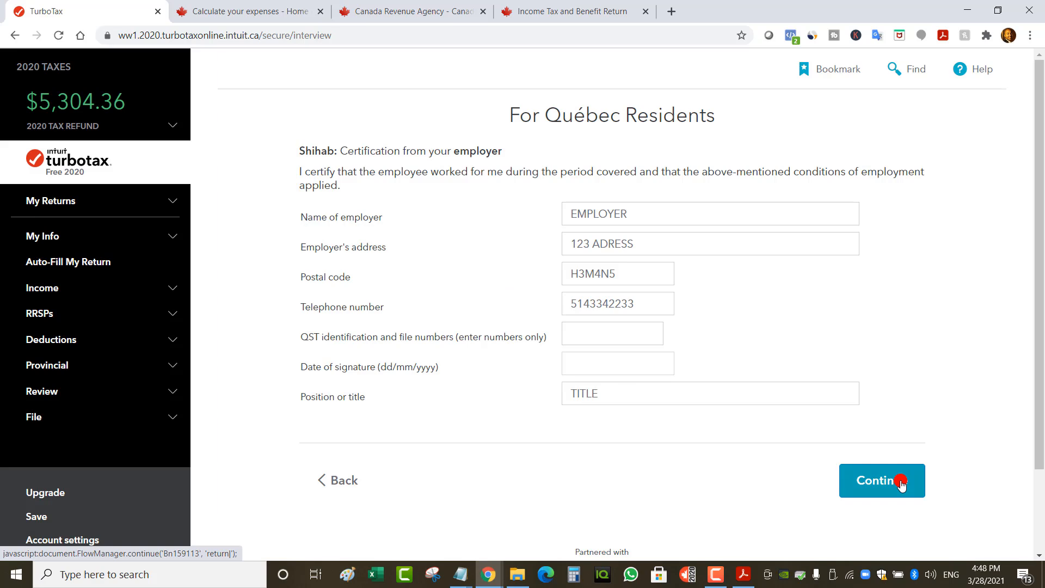
- Go back to the Québec General Employment Conditions, choose to complete them now, and return to the employer certification's date of signature
left_click(900, 482)
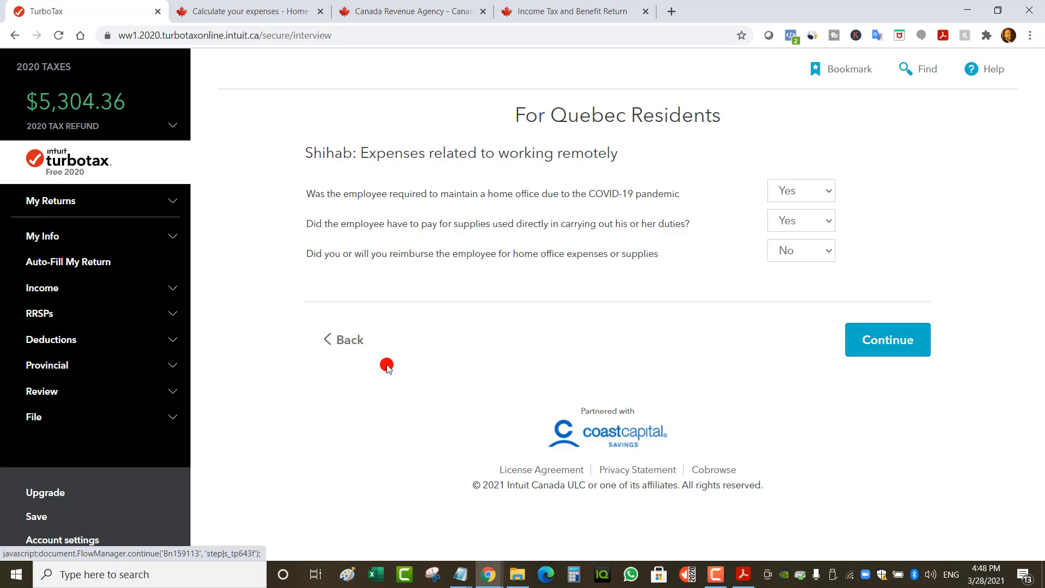
left_click(368, 353)
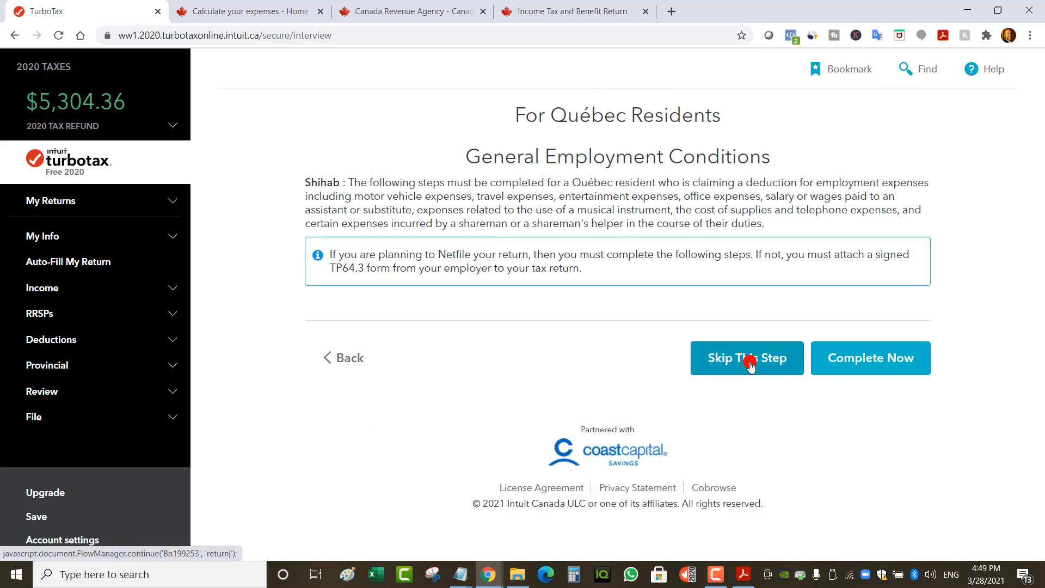
left_click(872, 366)
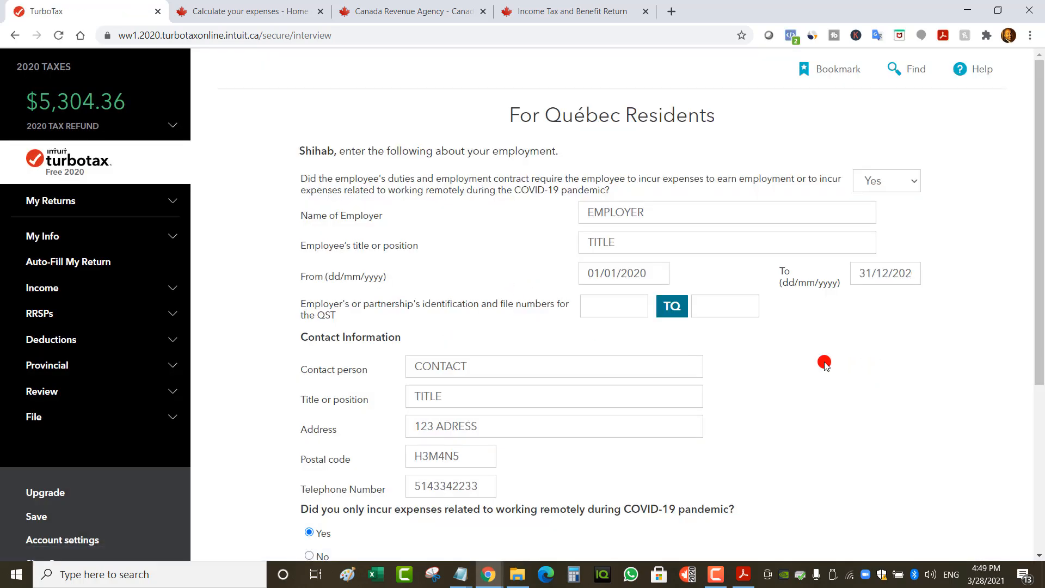
scroll(828, 359, "down", 4)
left_click(882, 437)
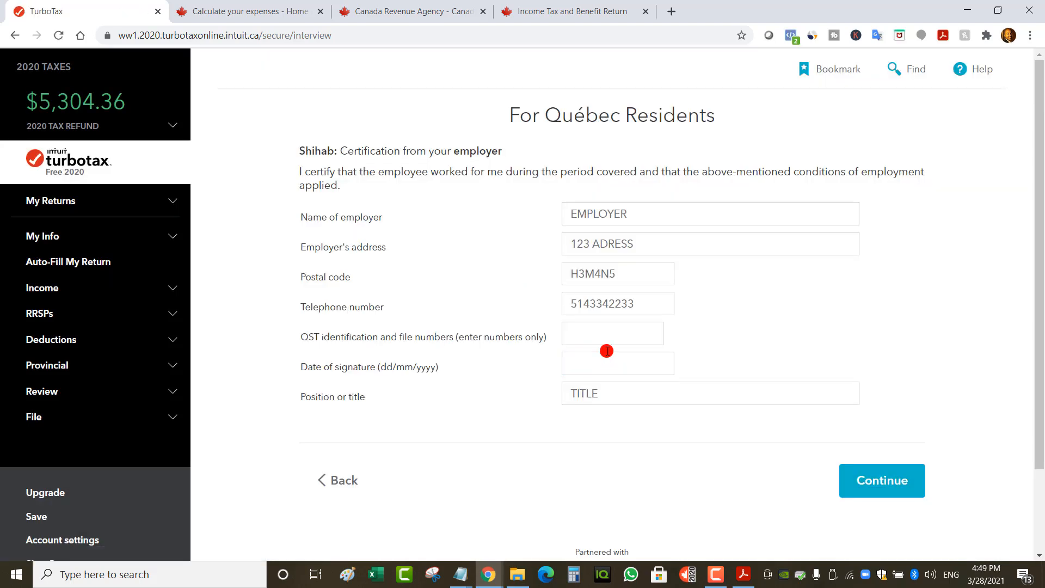
left_click(605, 363)
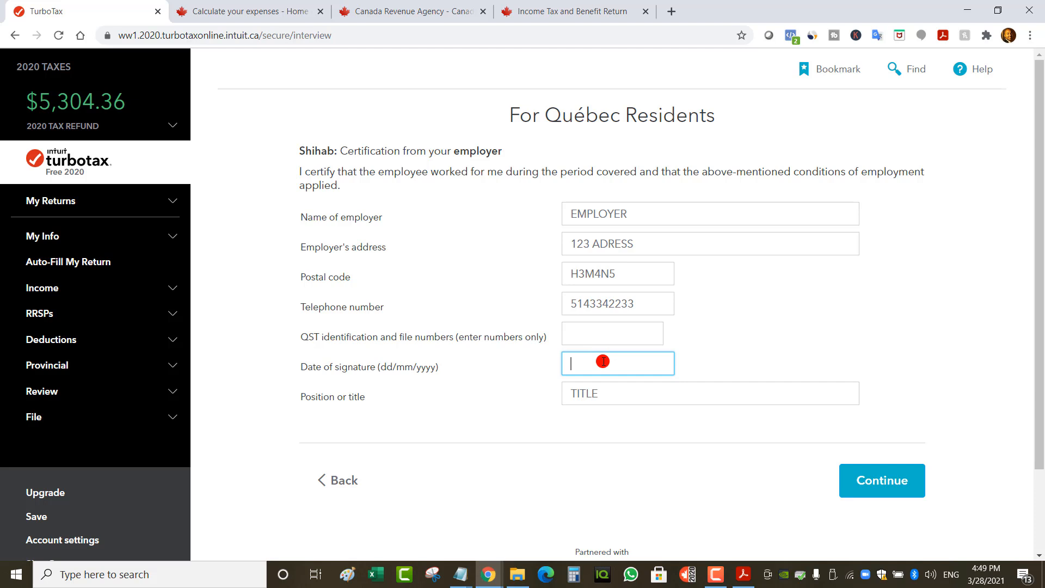
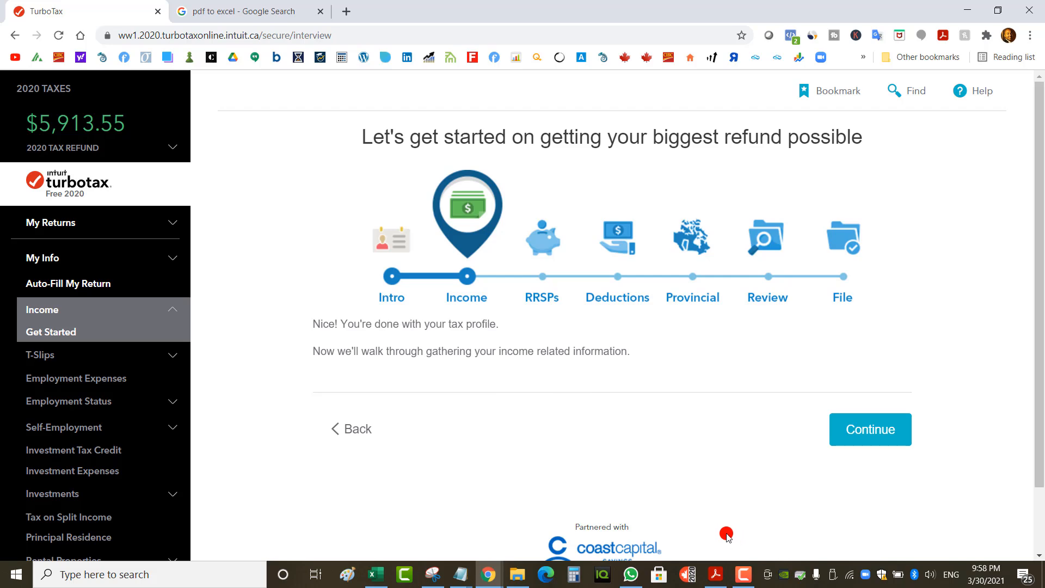
- Look at the T5008 securities transactions PDF in Acrobat Reader and return to TurboTax
left_click(716, 574)
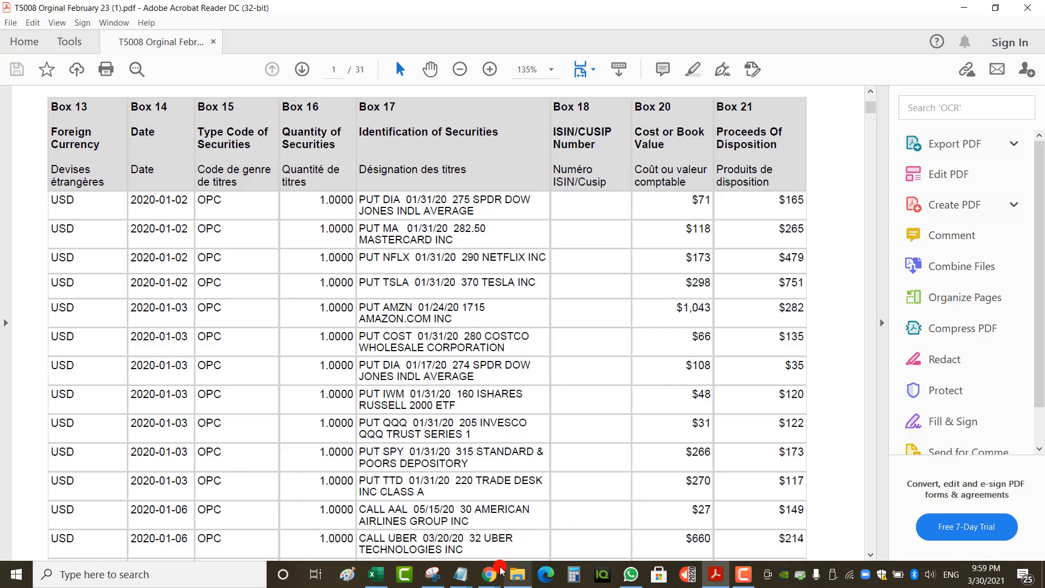
mouse_move(489, 573)
left_click(547, 538)
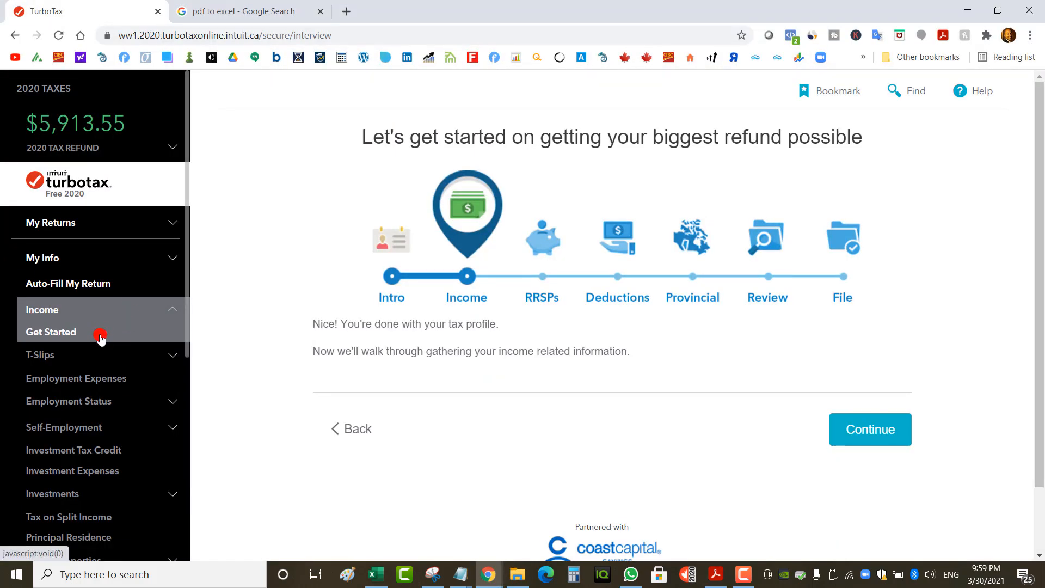
- Go to T5008 / Relevé 18 Securities Transactions among the income T-slips and start a new T5008 slip
scroll(99, 353, "down", 2)
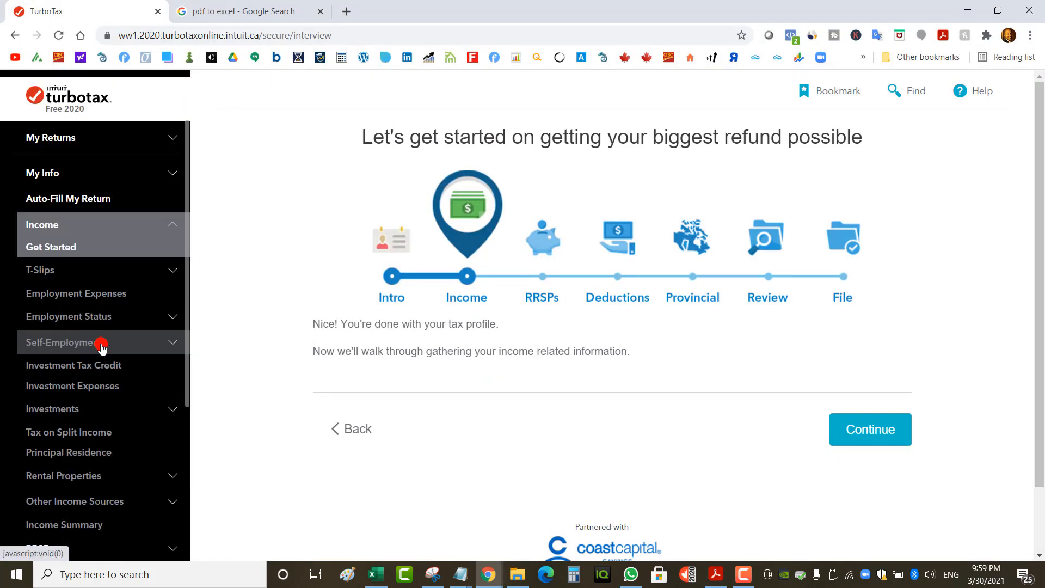
left_click(121, 278)
scroll(139, 302, "down", 3)
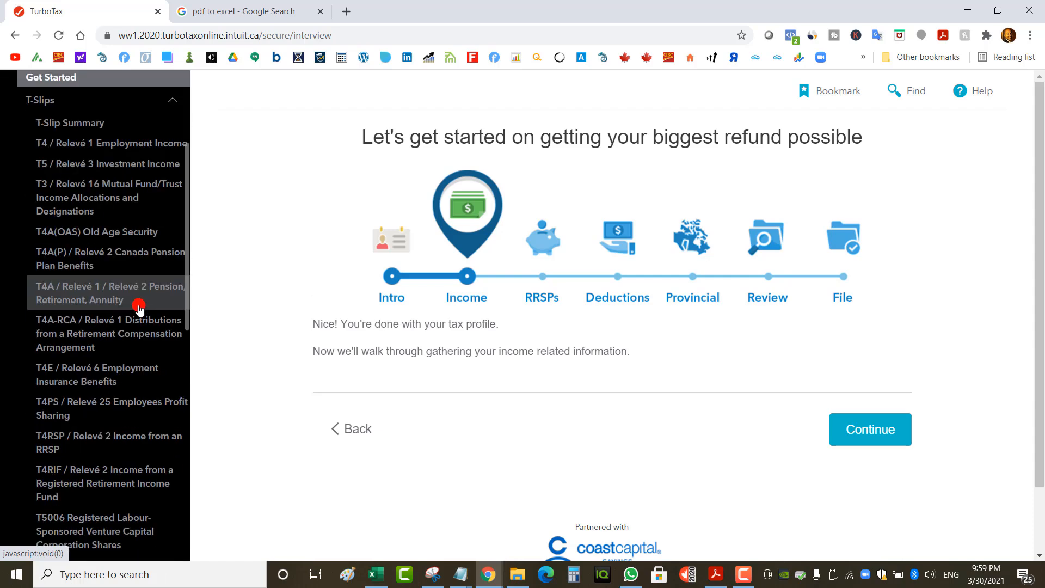
scroll(103, 375, "down", 3)
scroll(107, 391, "down", 2)
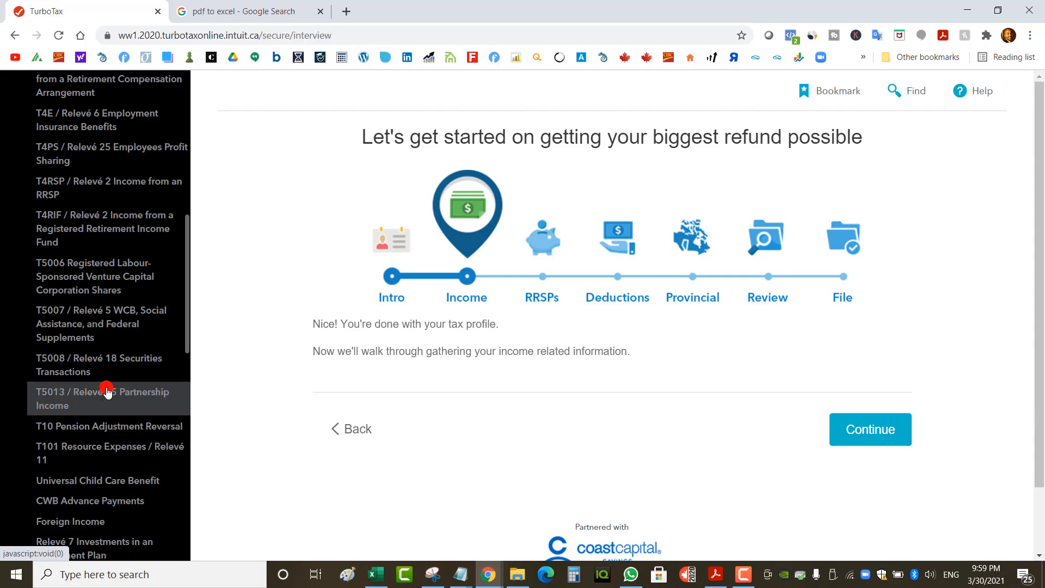
left_click(113, 367)
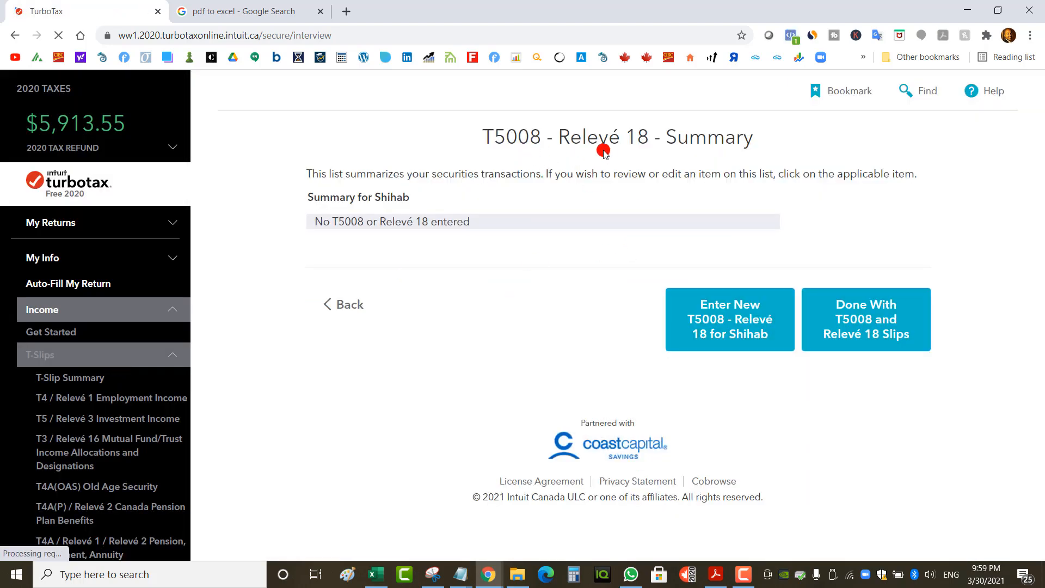
left_click(729, 328)
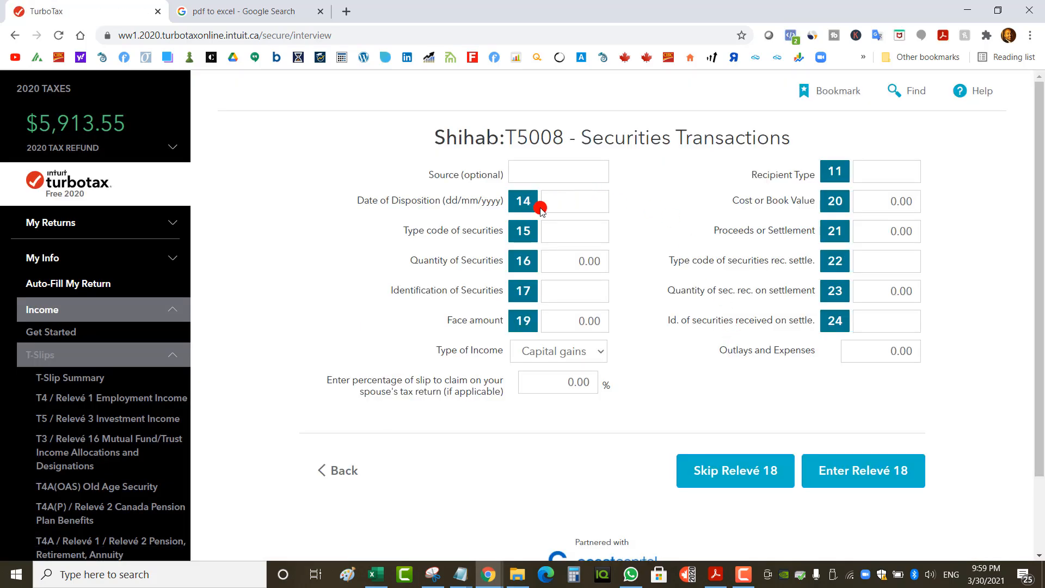
- Check the box headings for cost and proceeds of disposition in the T5008 PDF, and return to the TurboTax slip form
left_click(716, 574)
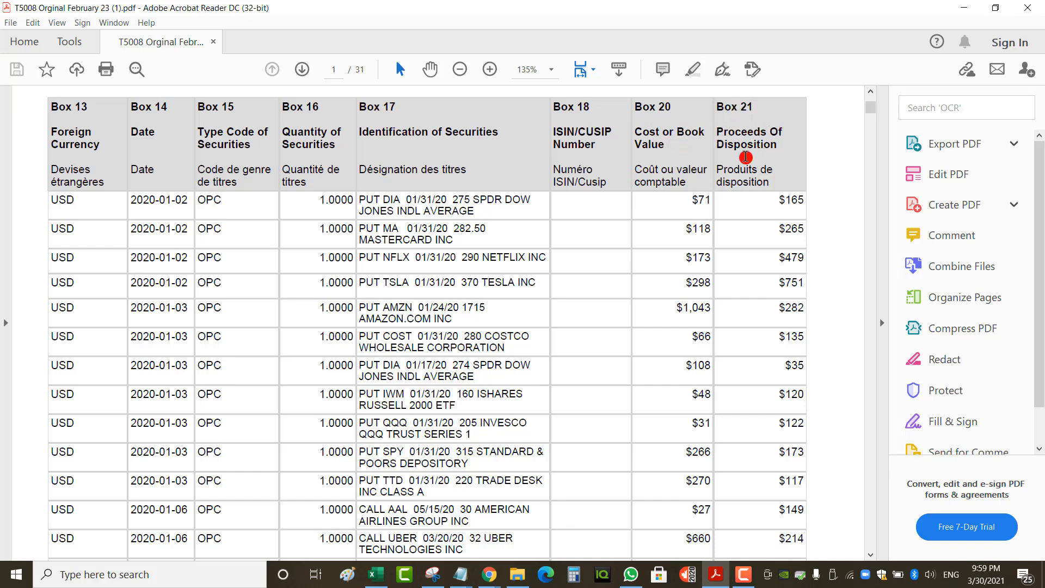
left_click(489, 578)
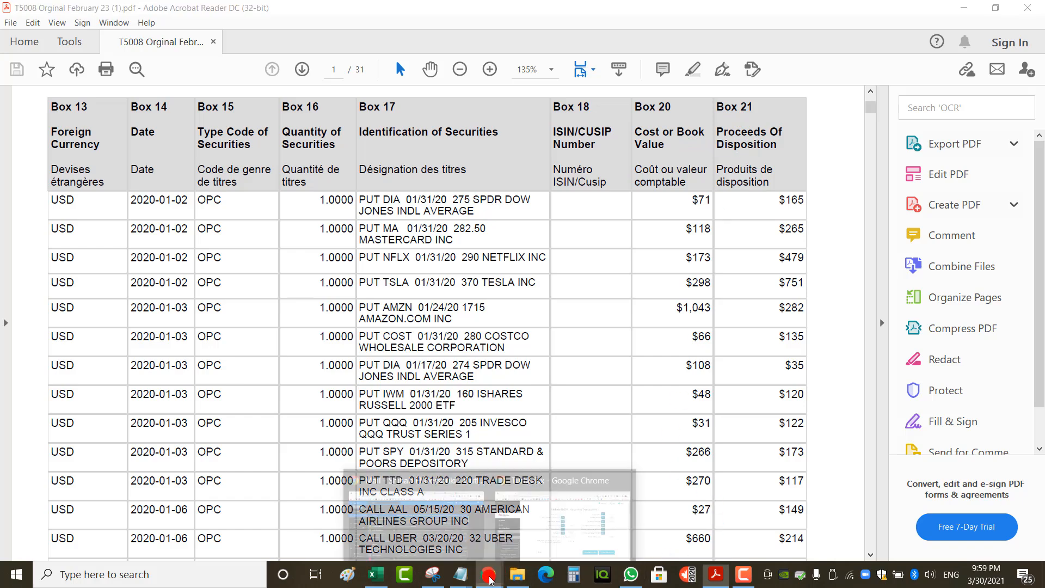
left_click(561, 523)
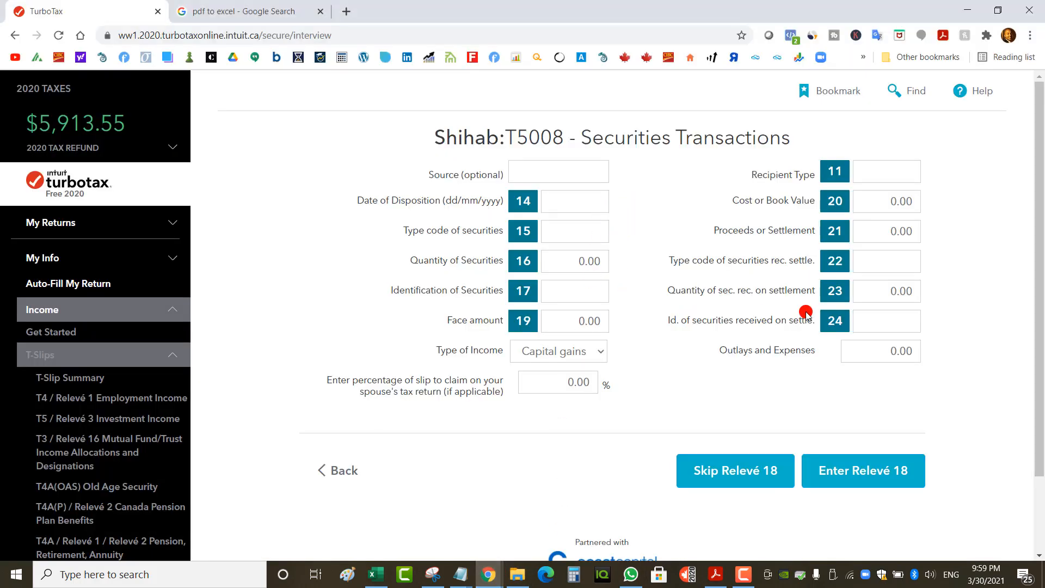
- Examine the T5008 form's box 20 cost, box 21 proceeds and Type of Income options without changing them
left_click(885, 202)
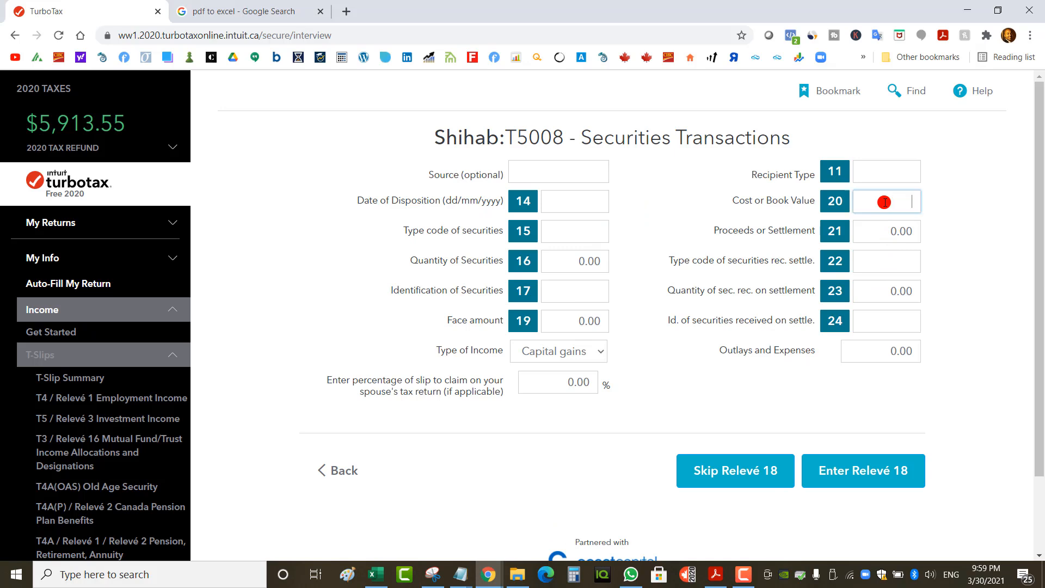
left_click(873, 236)
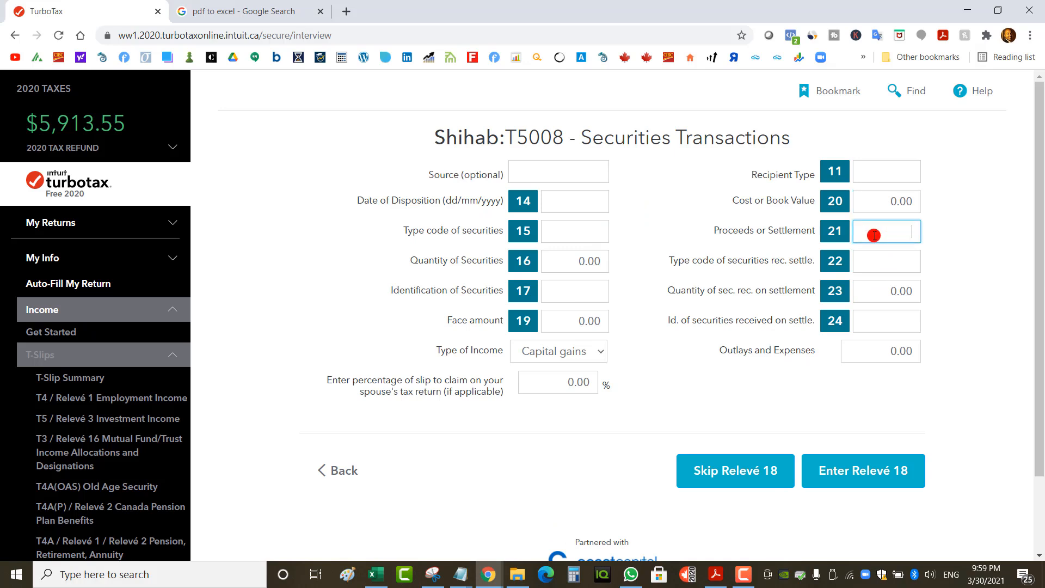
left_click(576, 353)
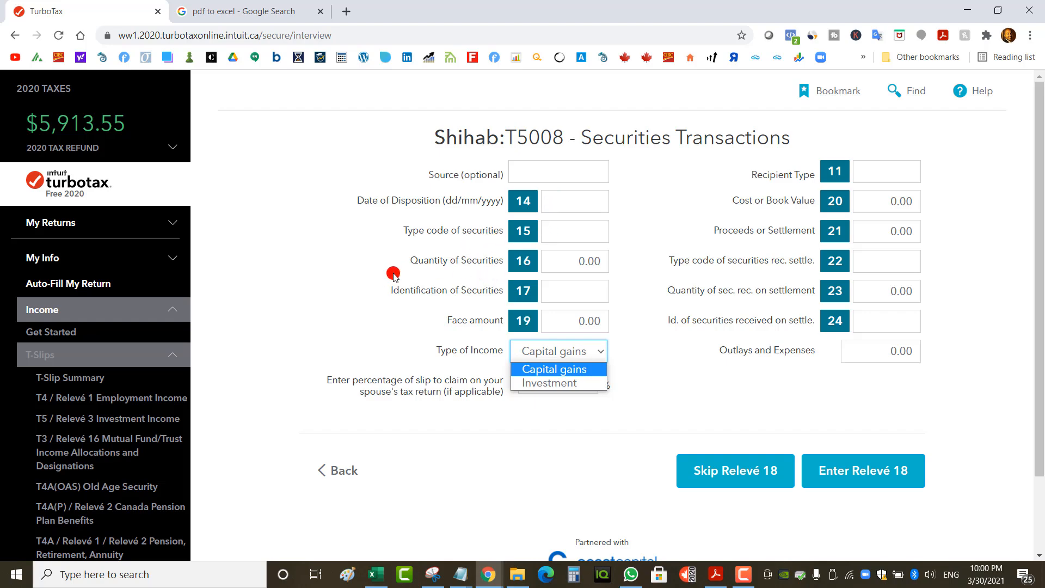
left_click(334, 276)
- Switch to the T5008 PDF in Acrobat Reader and review its list of securities transactions
key("alt+Tab")
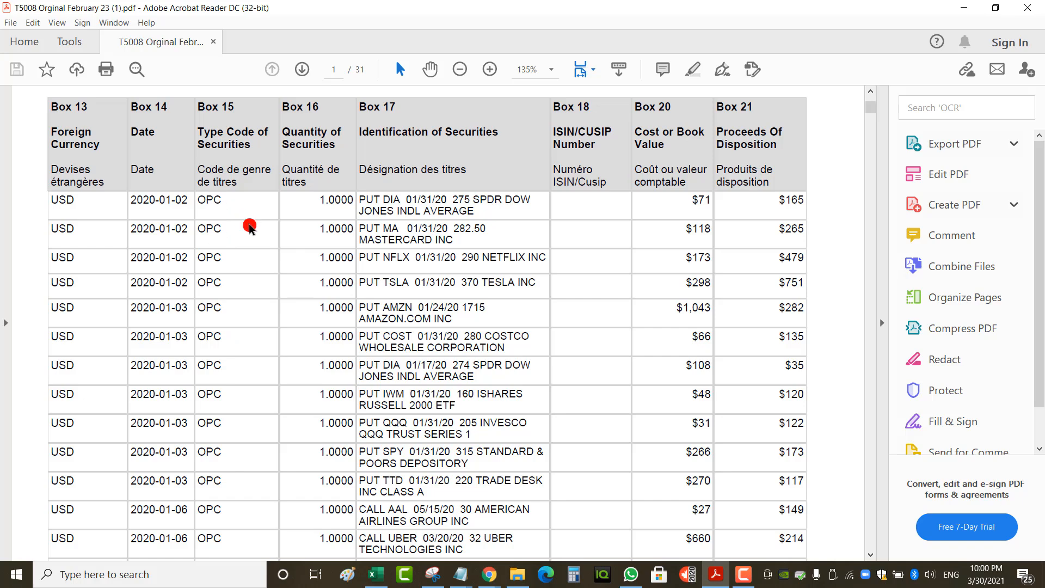
scroll(231, 280, "down", 1)
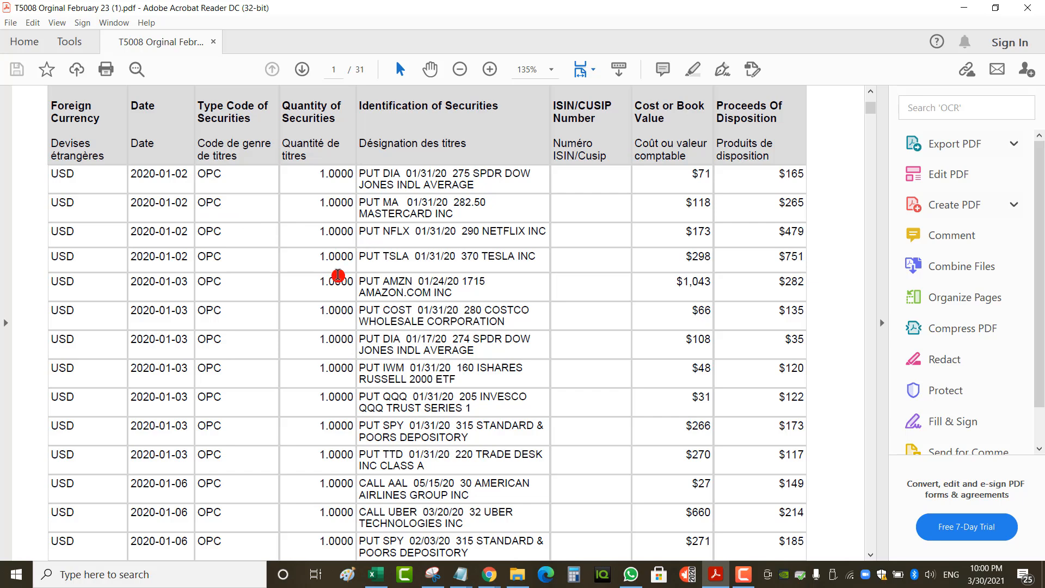
- Switch to Chrome and open Smallpdf's PDF to Excel Converter from the "pdf to excel" search results
left_click(489, 574)
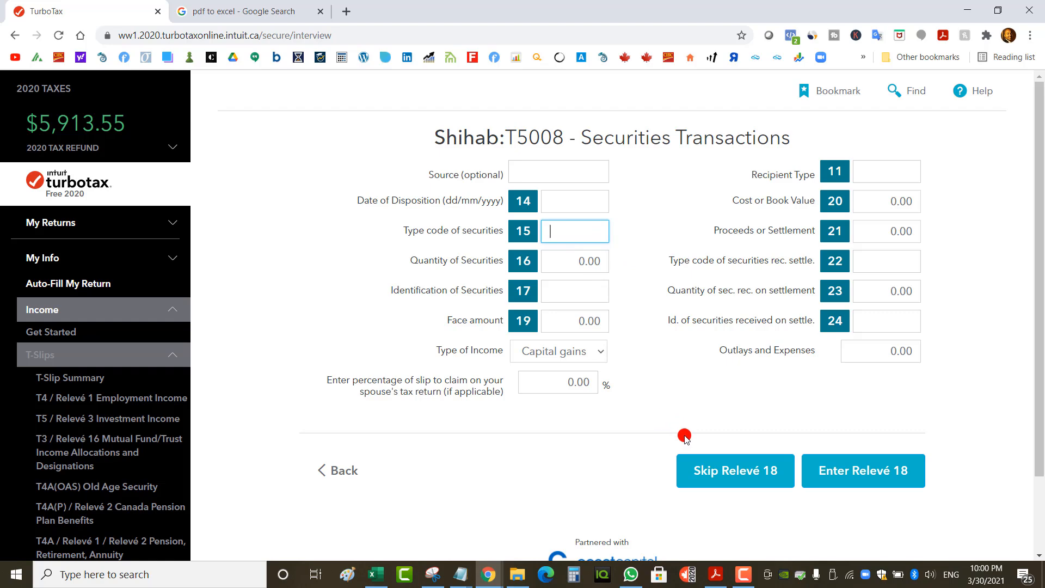
left_click(250, 10)
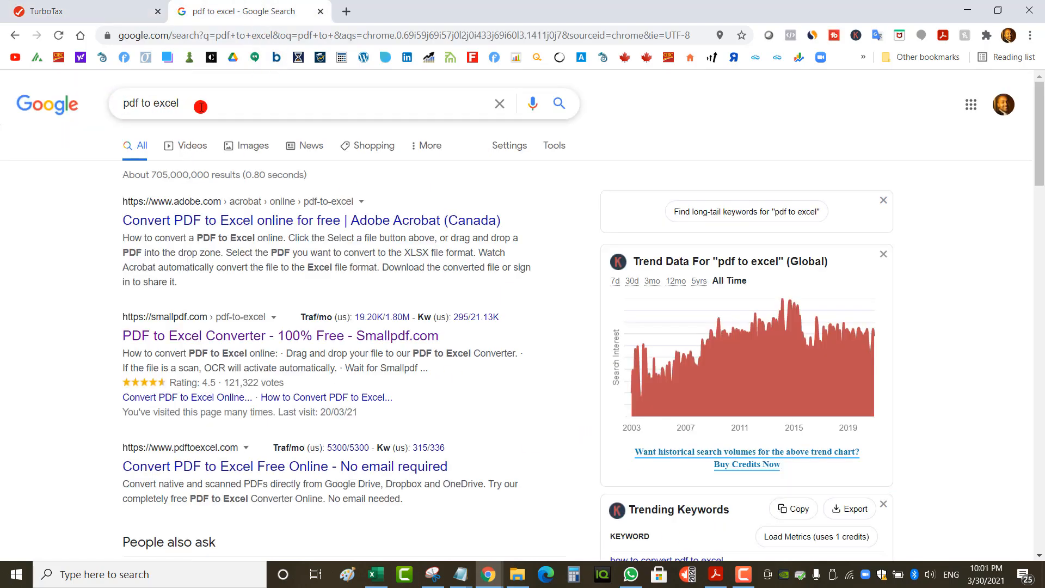
left_click(216, 340)
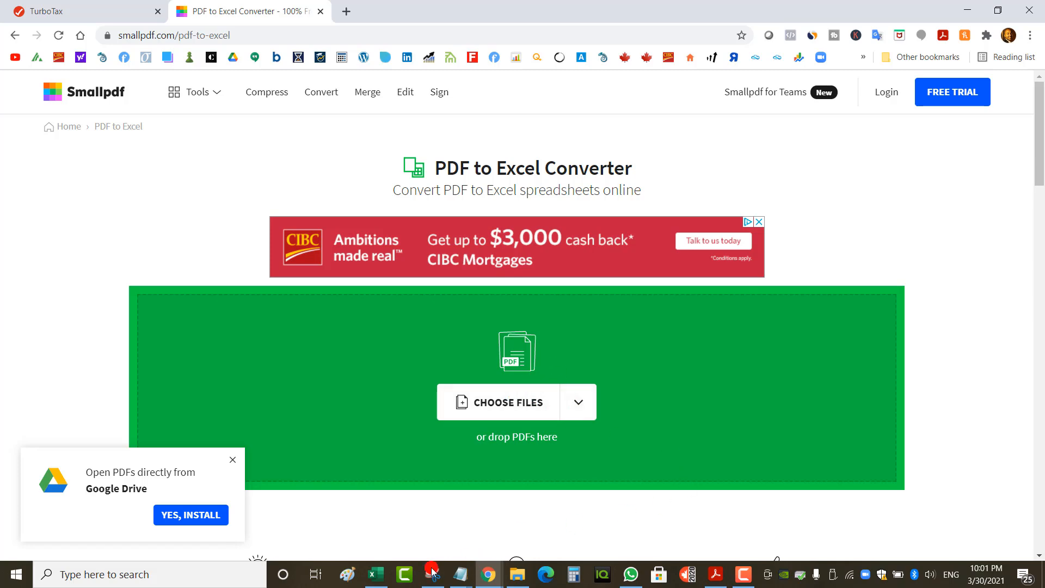
- Switch to the converted T5008 workbook in Excel and examine Table 9's column G amounts and the OPC and SHS codes in column C
left_click(375, 574)
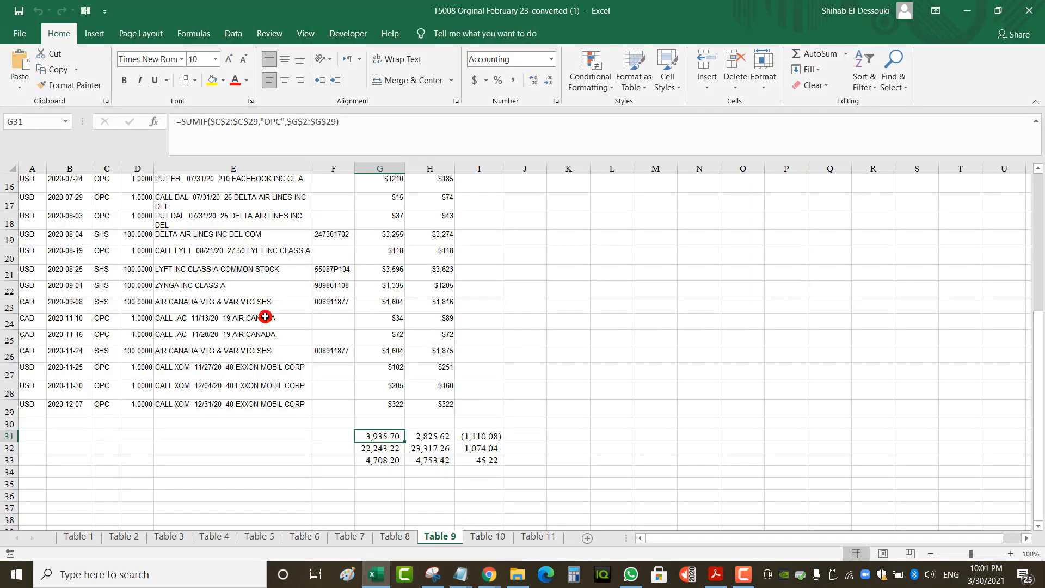
scroll(260, 315, "up", 1)
scroll(341, 320, "down", 1)
left_click(386, 170)
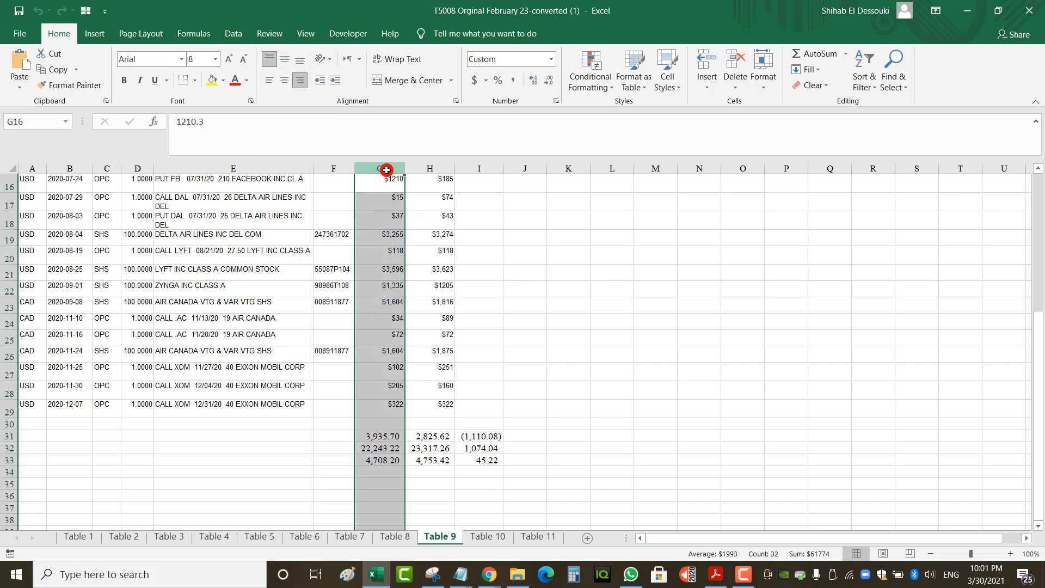
left_click(110, 259)
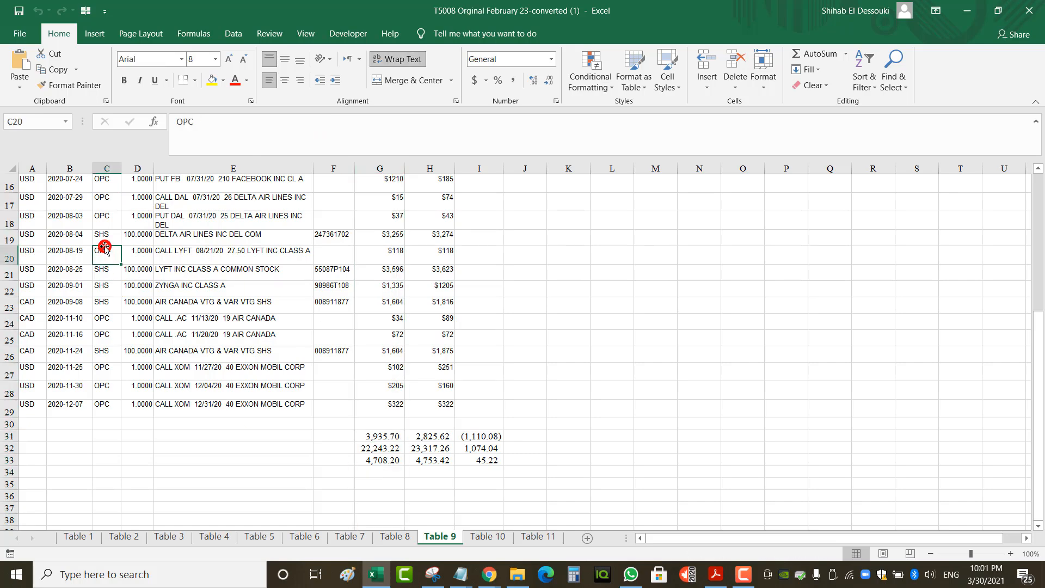
left_click(115, 236)
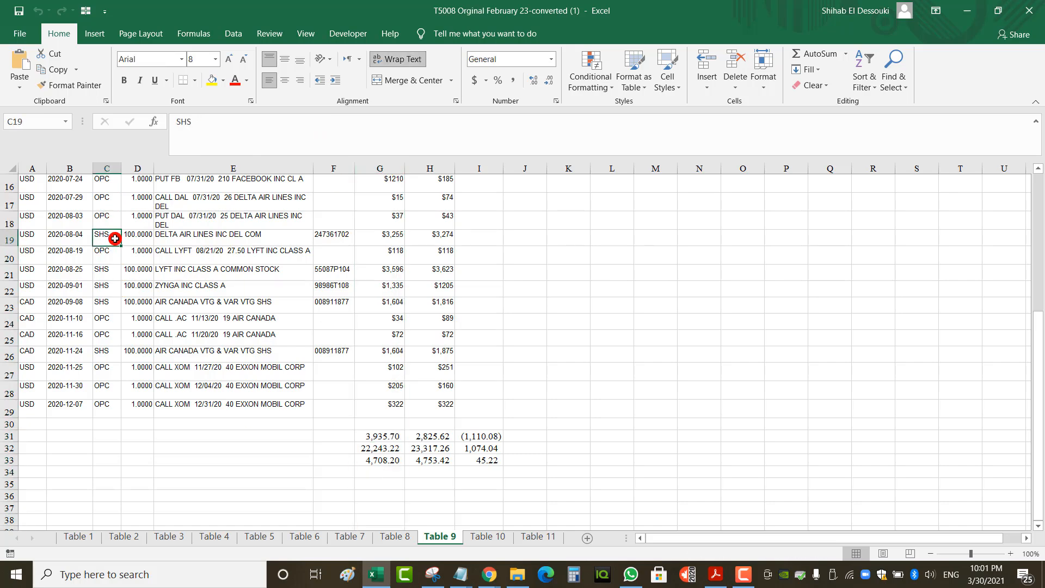
left_click(103, 375)
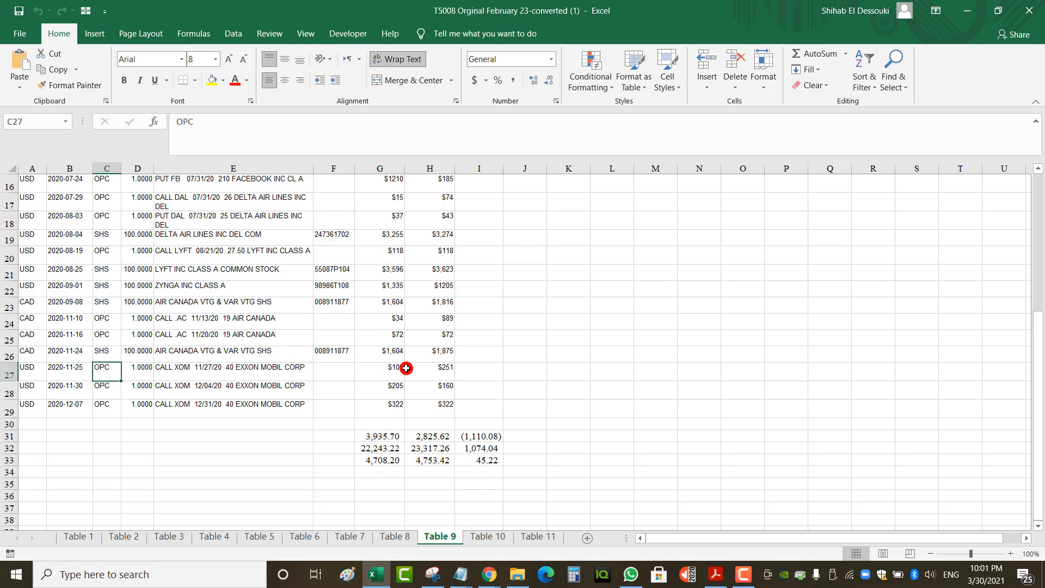
- Examine Table 9's SUMIF totals for the OPC, SHS and PTI codes in rows 31 to 33 of columns G to I
left_click(449, 180)
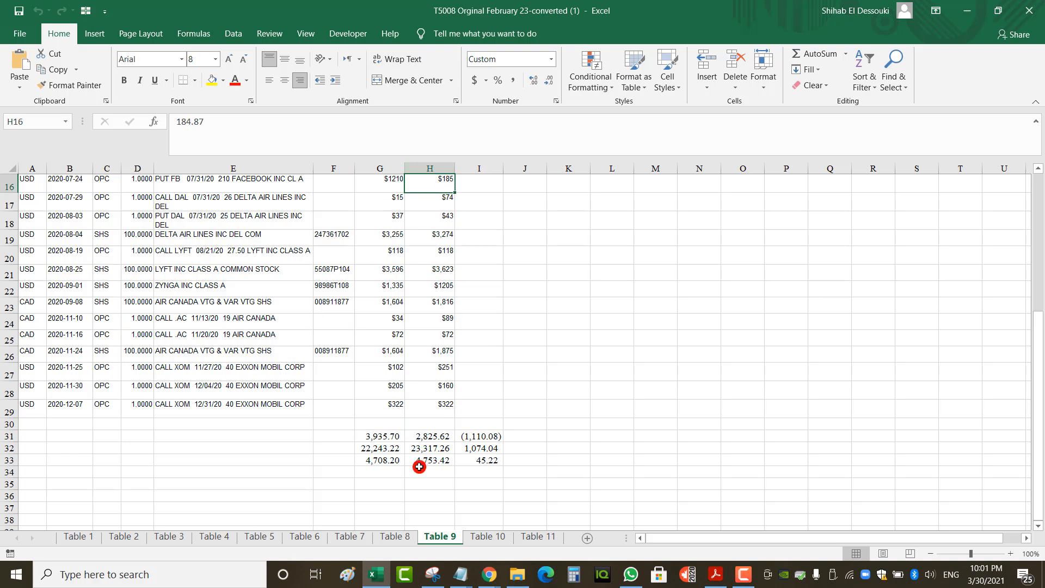
left_click(376, 436)
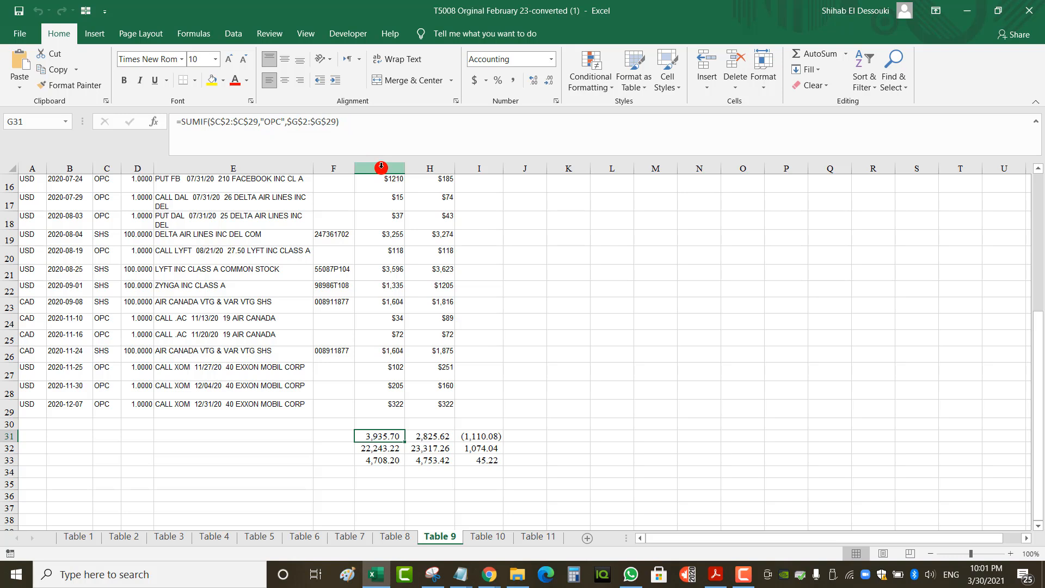
left_click(379, 449)
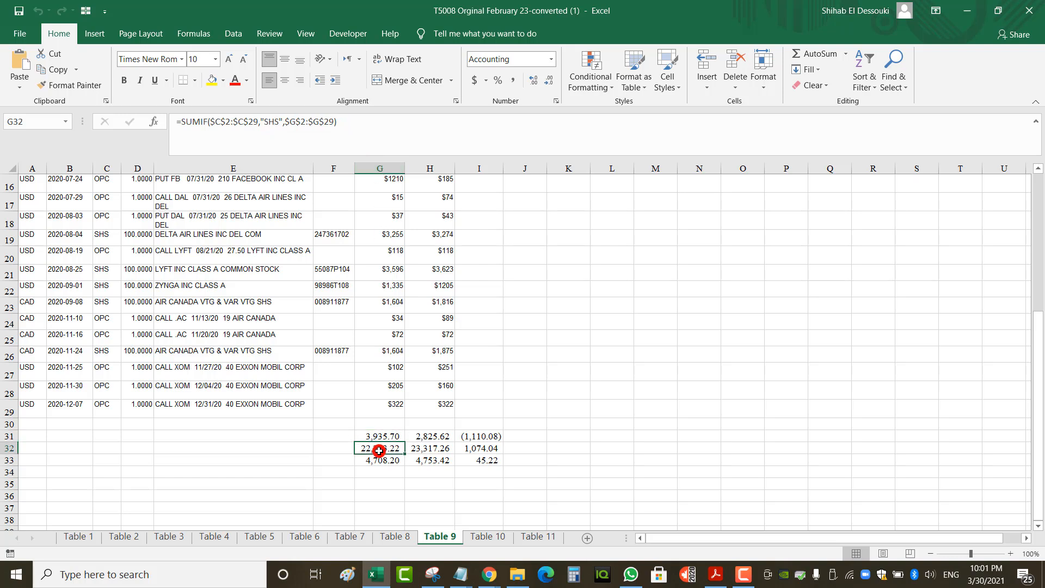
left_click(380, 464)
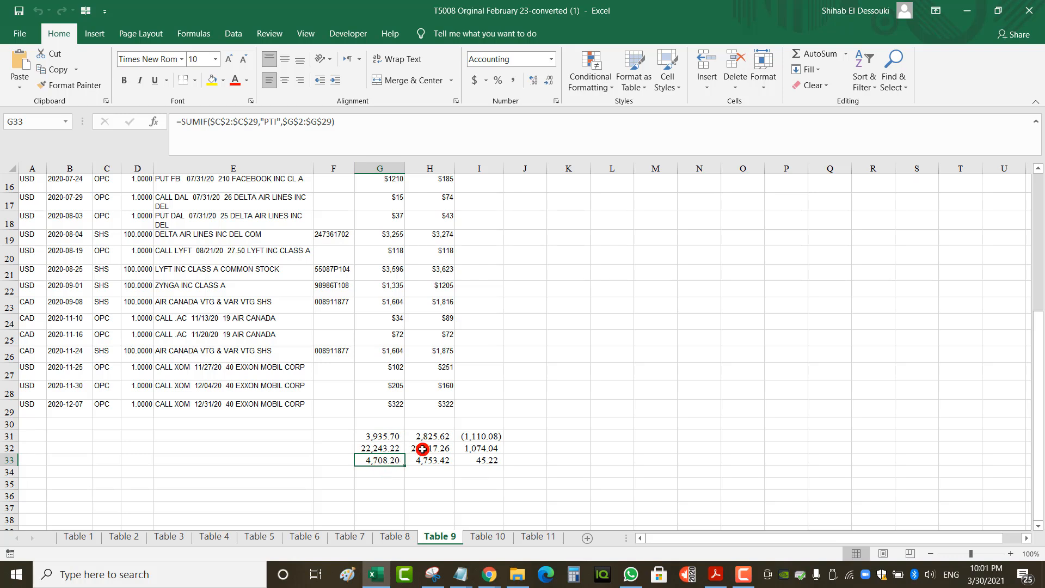
left_click(390, 423)
left_click_drag(391, 452, 389, 471)
left_click_drag(430, 423, 432, 467)
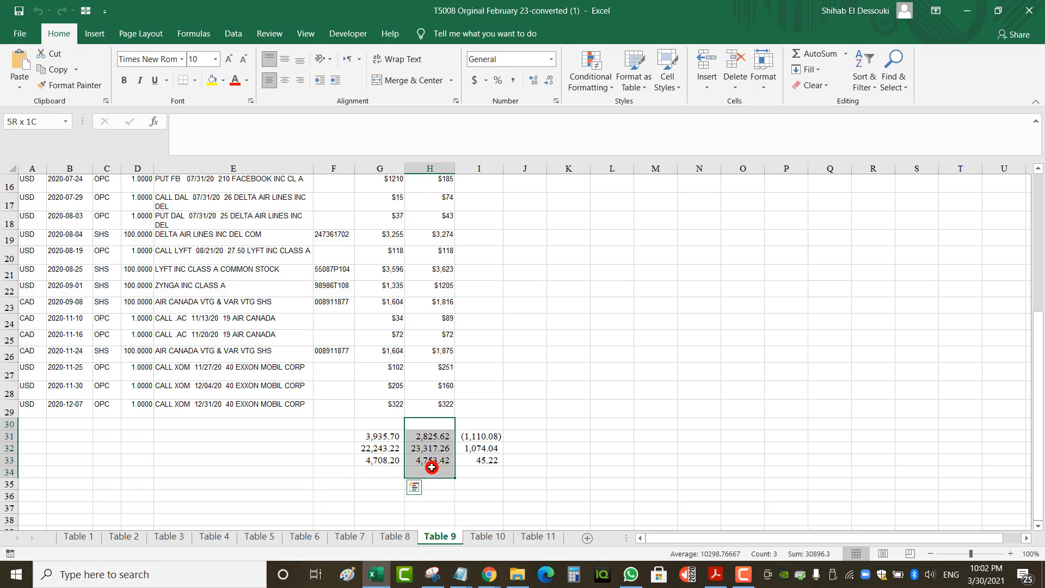
left_click_drag(480, 422, 480, 477)
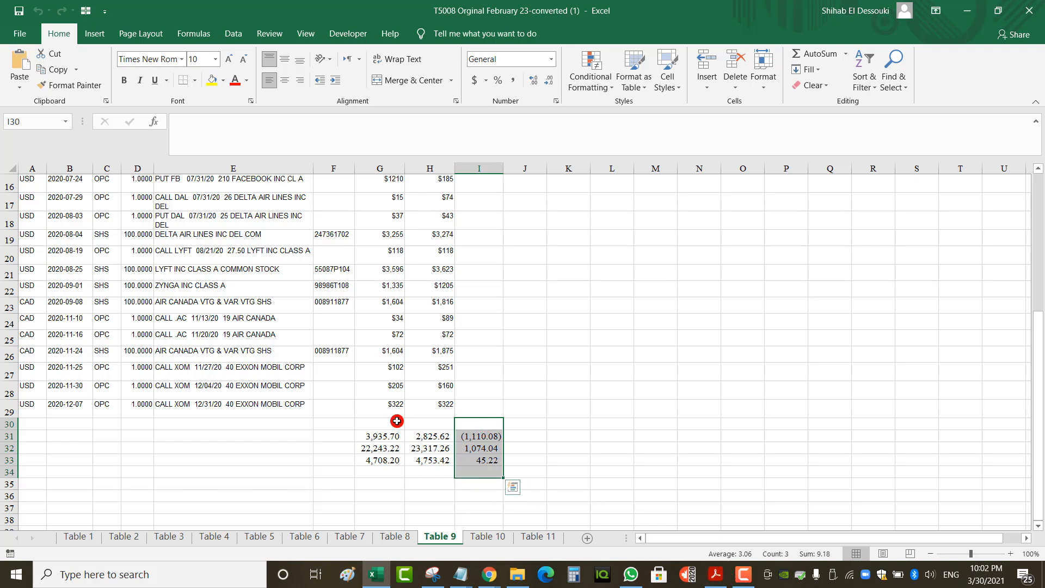
left_click_drag(400, 424, 392, 472)
left_click_drag(439, 423, 438, 478)
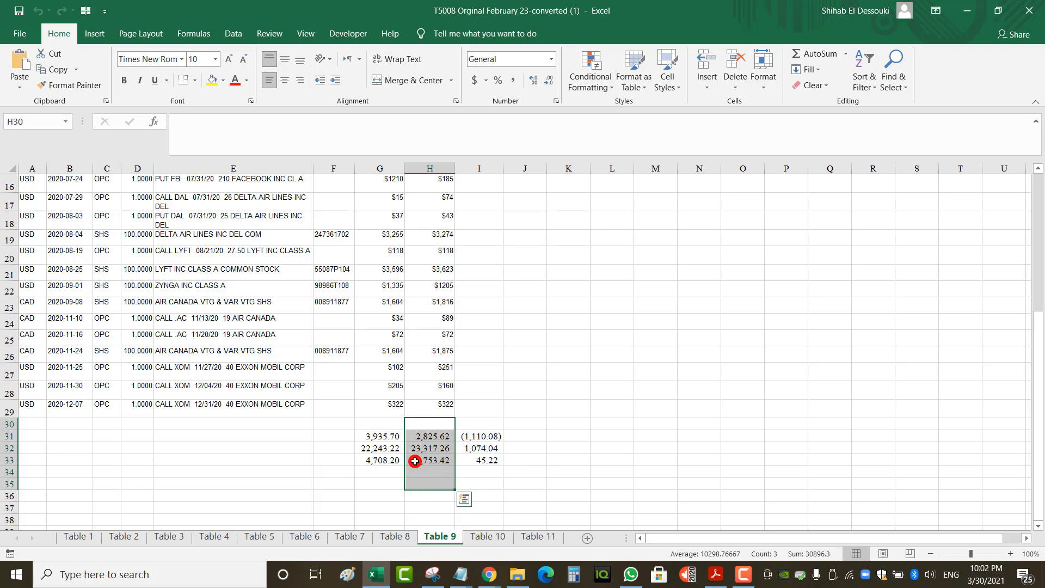
left_click_drag(380, 440, 377, 435)
left_click(381, 448)
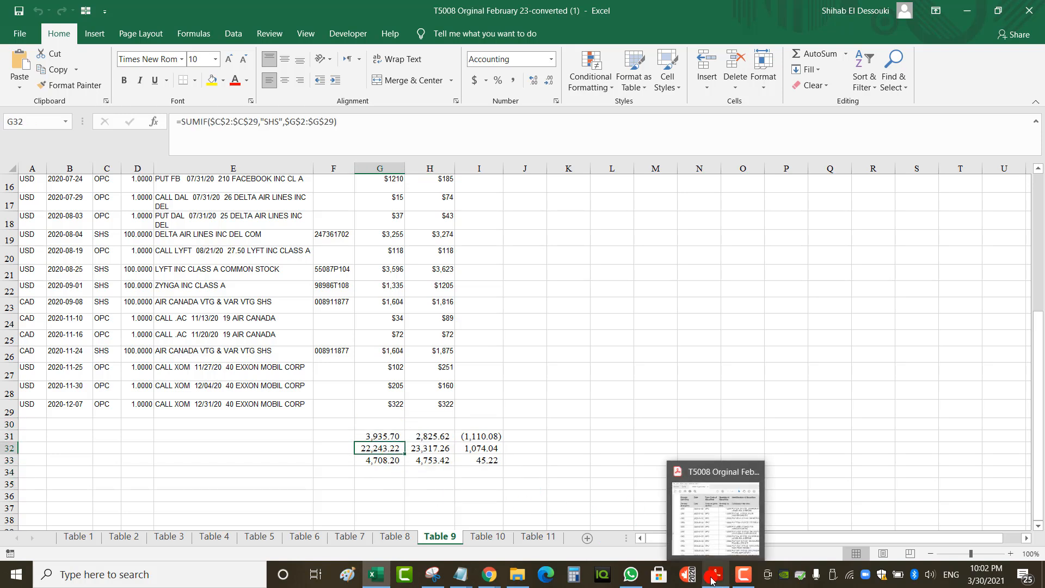
- Switch to the TurboTax T5008 form in Chrome and enter shs as the box 15 type code of securities
mouse_move(487, 578)
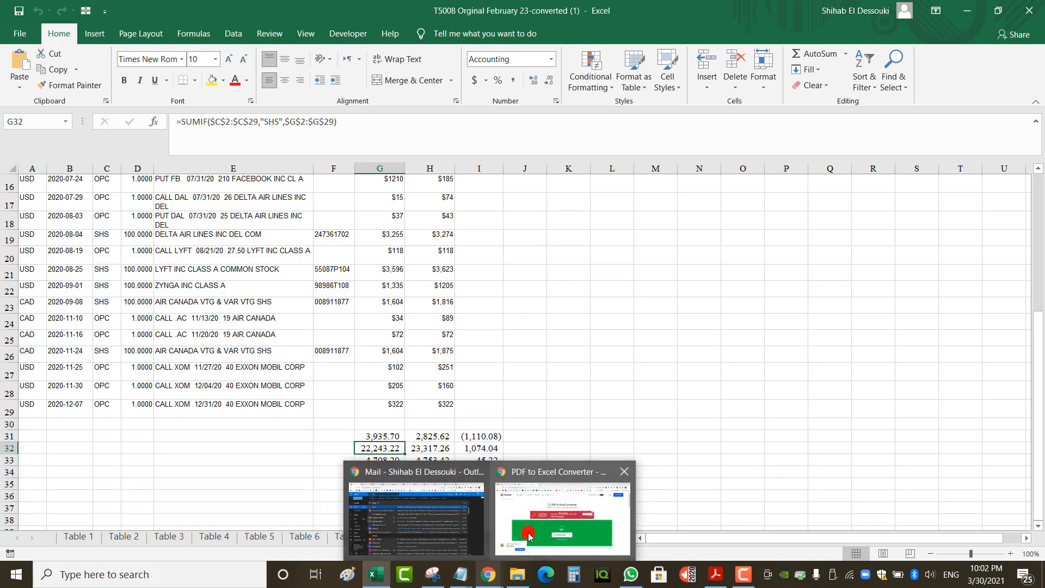
left_click(531, 525)
left_click(65, 10)
left_click(564, 225)
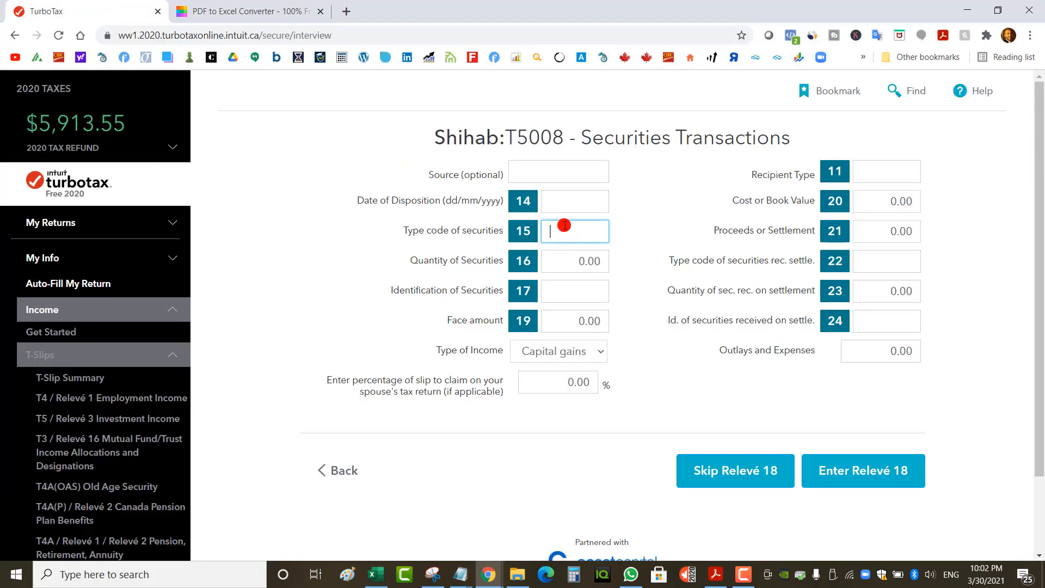
type("shs")
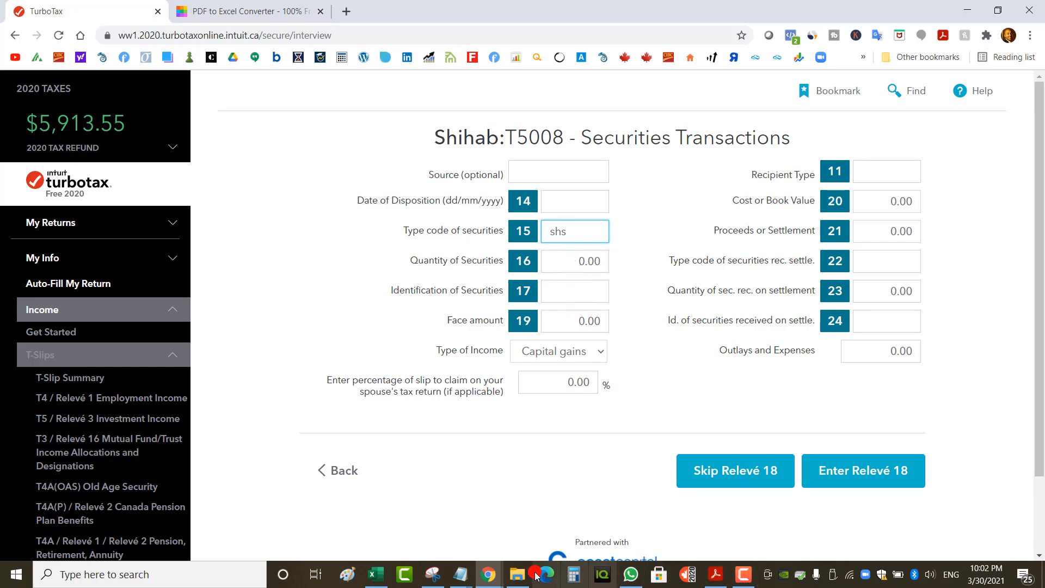
- Check the SHS cost total in the Excel workbook and enter 22243 as the T5008 form's box 20 cost or book value in Chrome
left_click(377, 574)
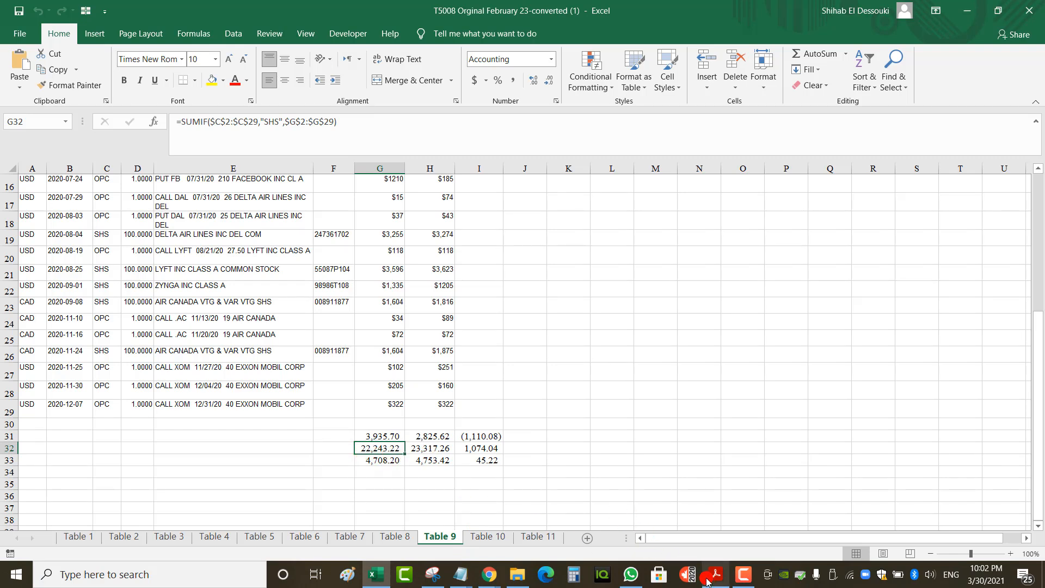
mouse_move(714, 582)
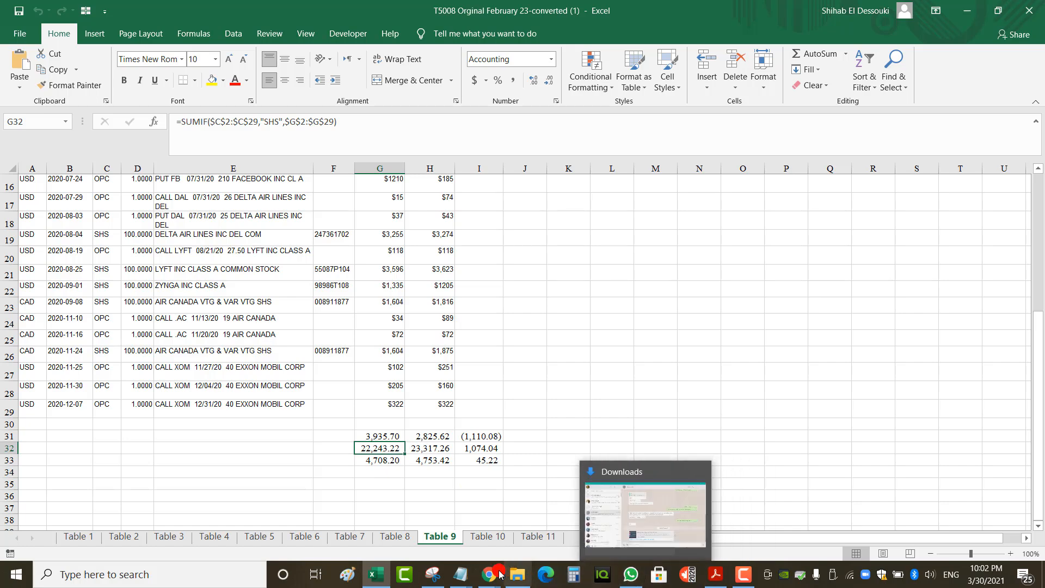
left_click(549, 503)
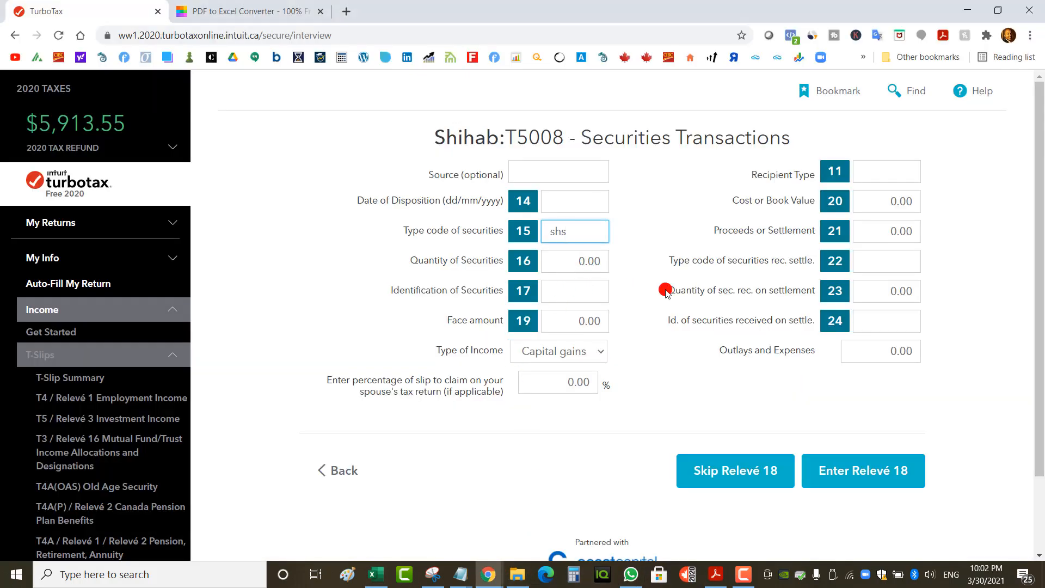
left_click(898, 204)
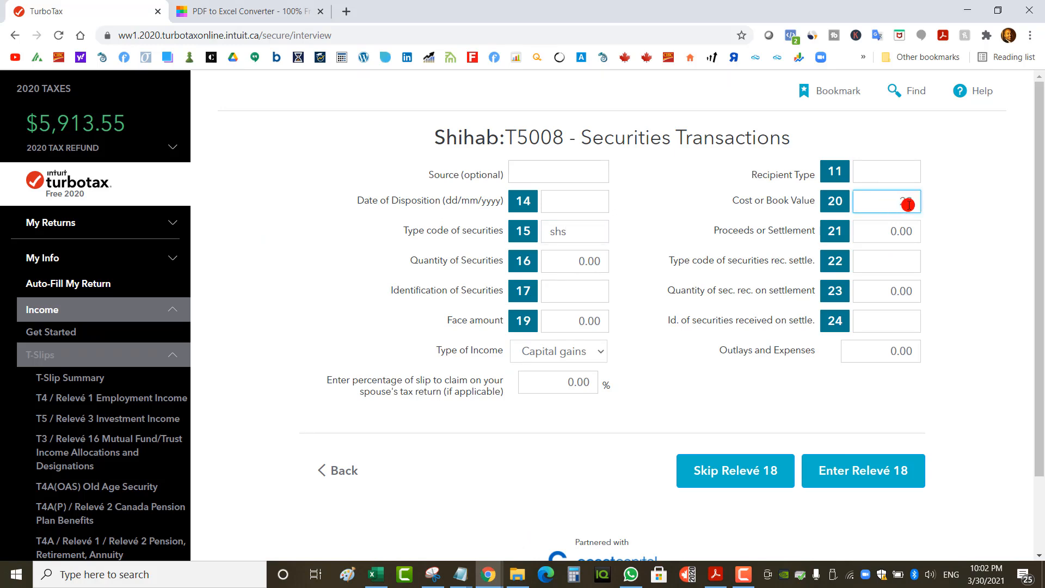
type("22243")
- Check the SHS proceeds total in Excel cell H32 and enter 23,417 as the T5008 form's box 21 proceeds in Chrome
left_click(886, 232)
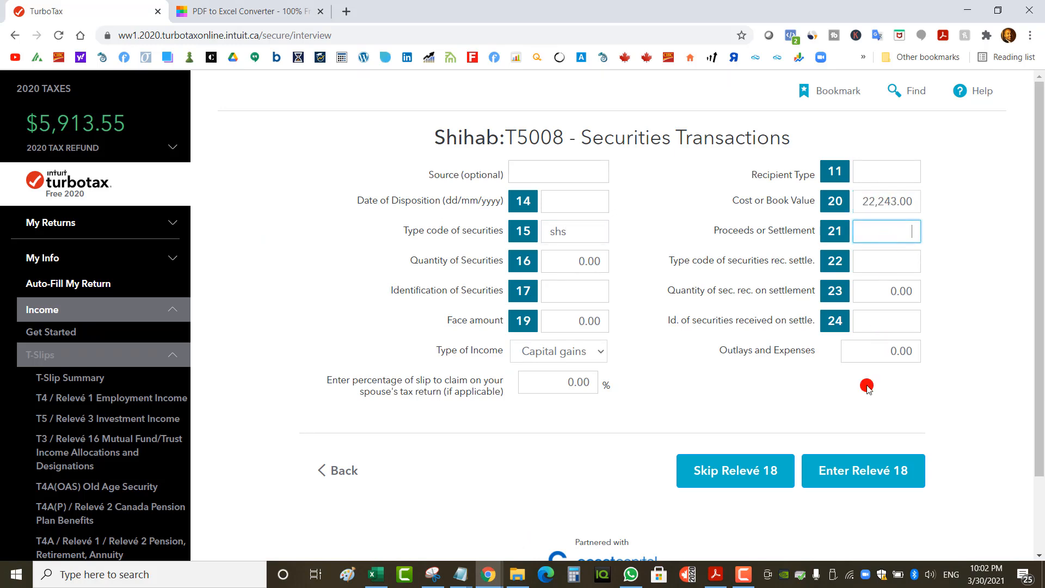
left_click(716, 576)
left_click(488, 576)
left_click(377, 577)
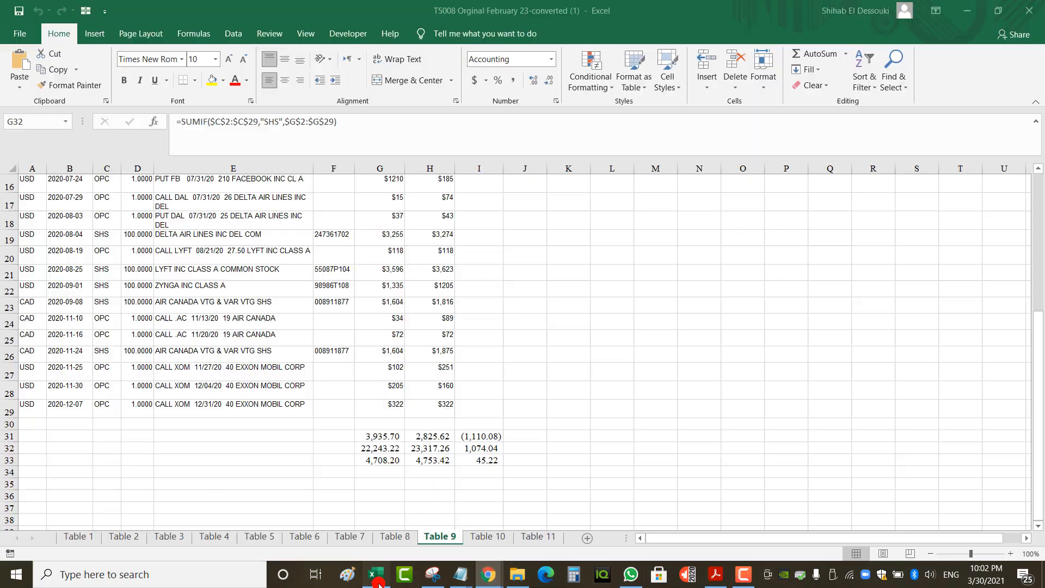
left_click(433, 448)
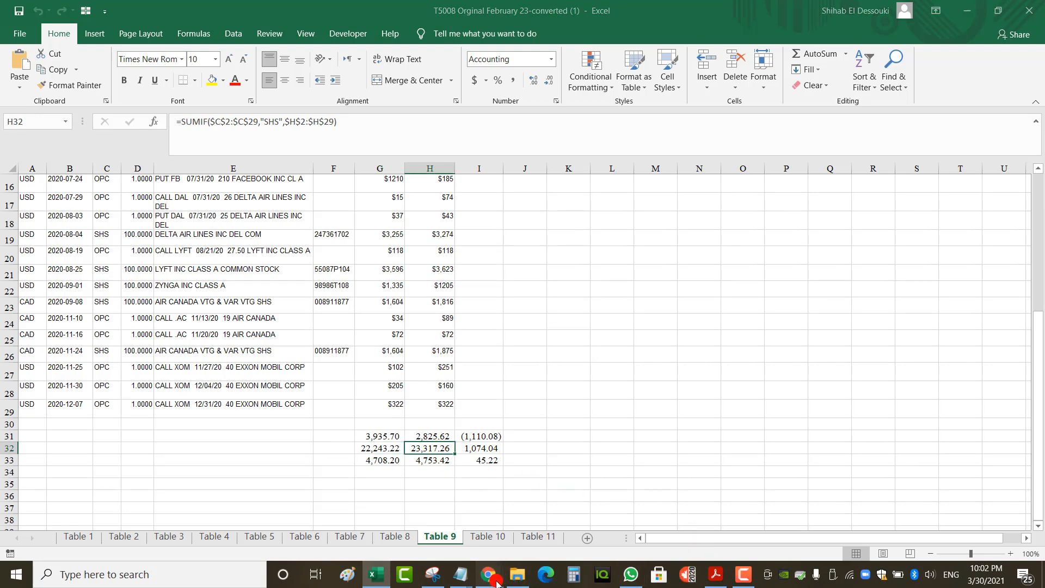
mouse_move(488, 576)
left_click(563, 532)
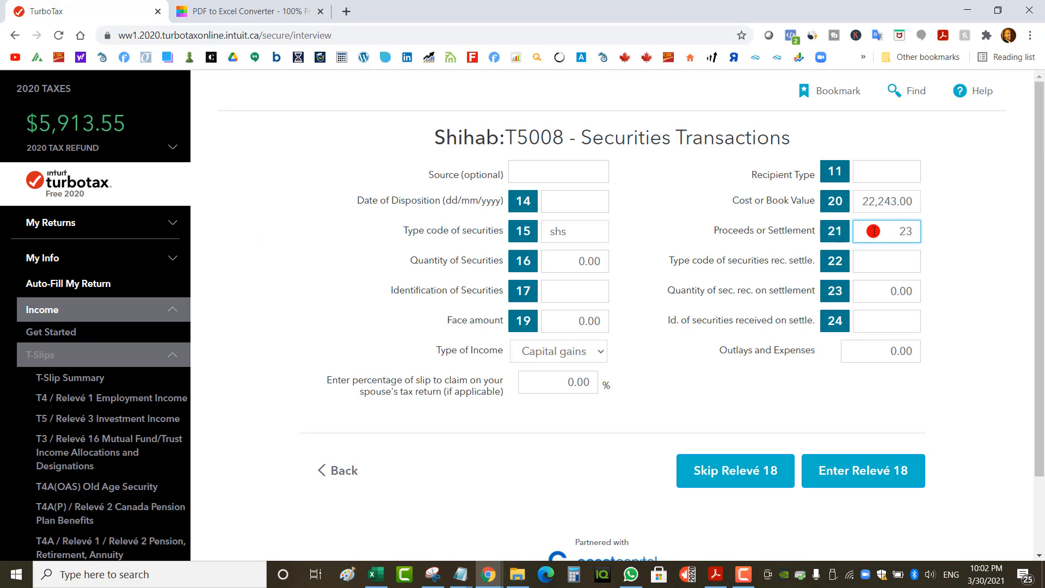
left_click(964, 241)
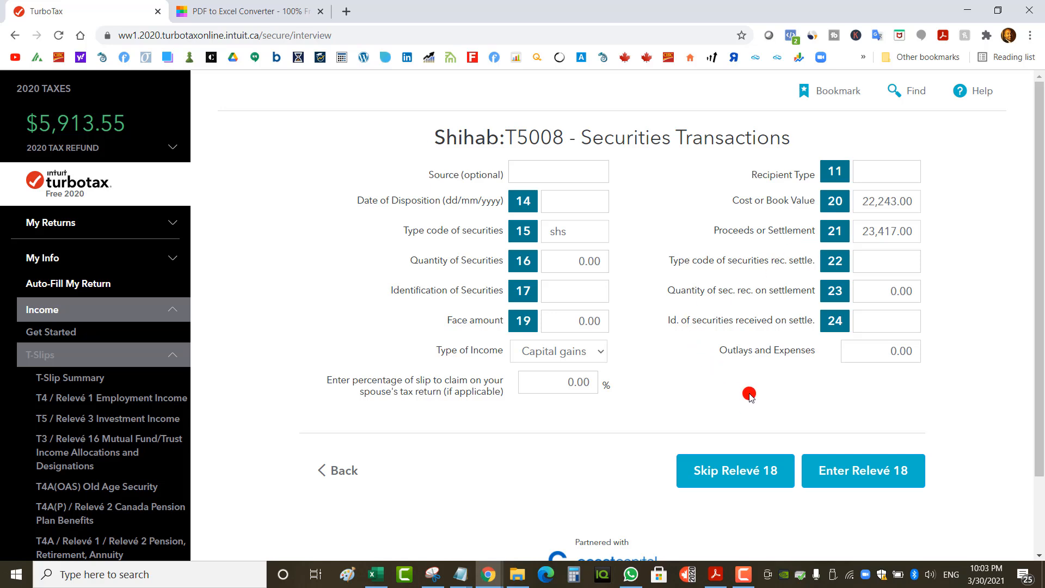
- Review the shs slip's box 20 and 21 amounts, continue to its Relevé 18 and finish the slip
left_click_drag(861, 202, 918, 207)
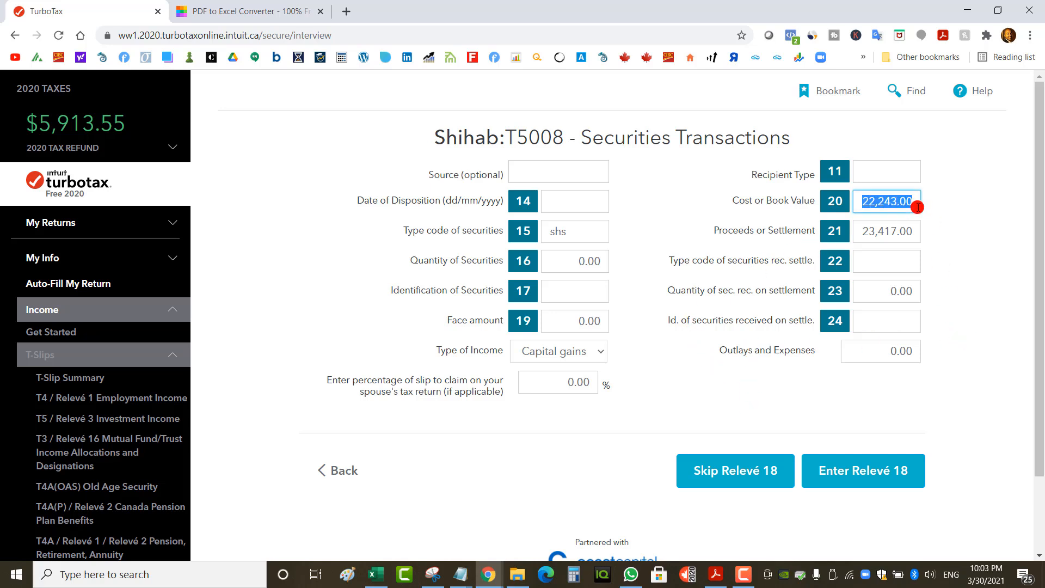
left_click_drag(860, 234, 921, 235)
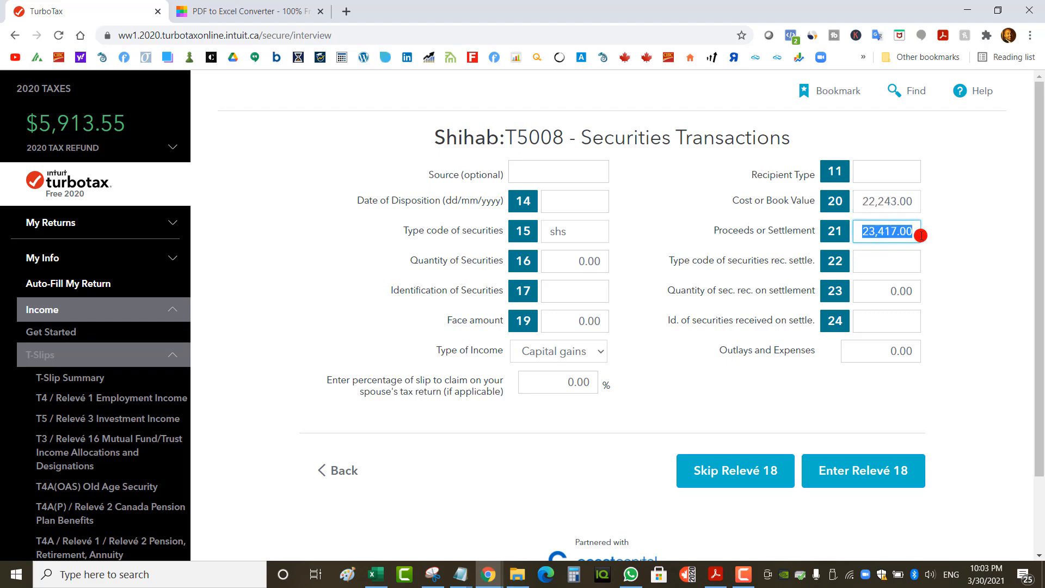
left_click(878, 397)
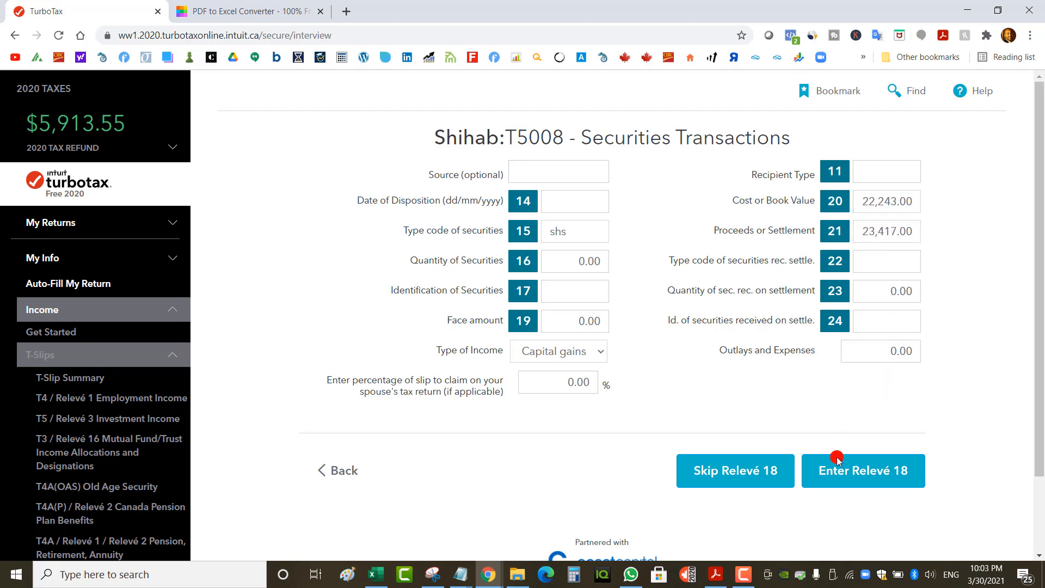
left_click(868, 472)
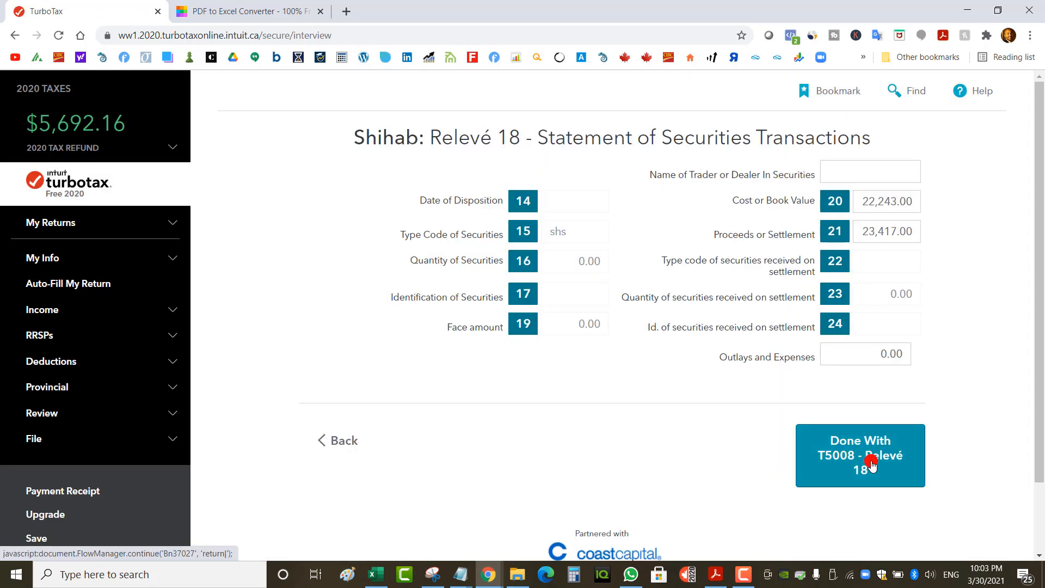
left_click(872, 465)
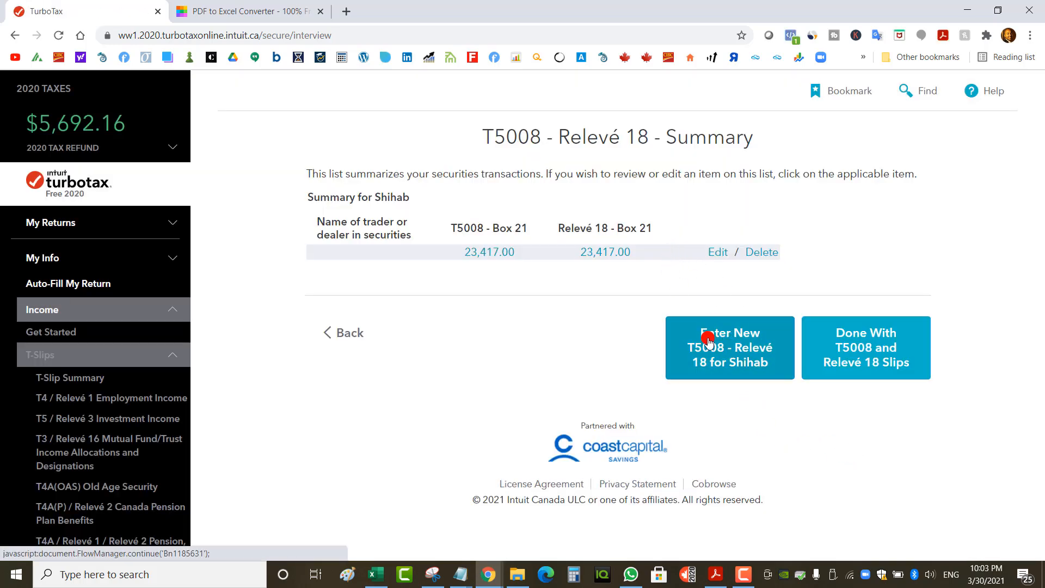
- Start a new T5008 - Relevé 18 slip and enter opc as its box 15 type code of securities
left_click(733, 351)
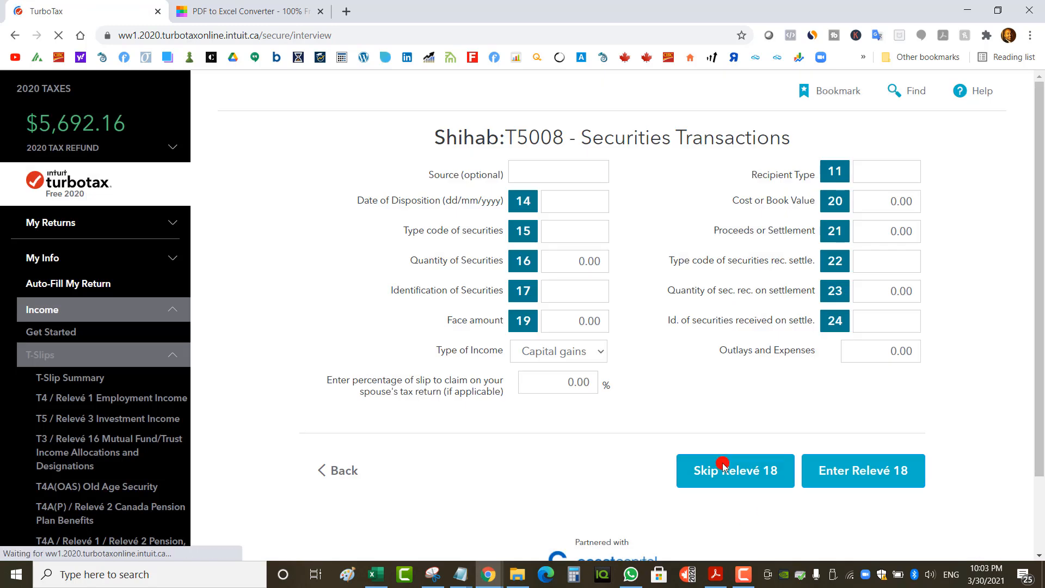
left_click(569, 230)
type("opc")
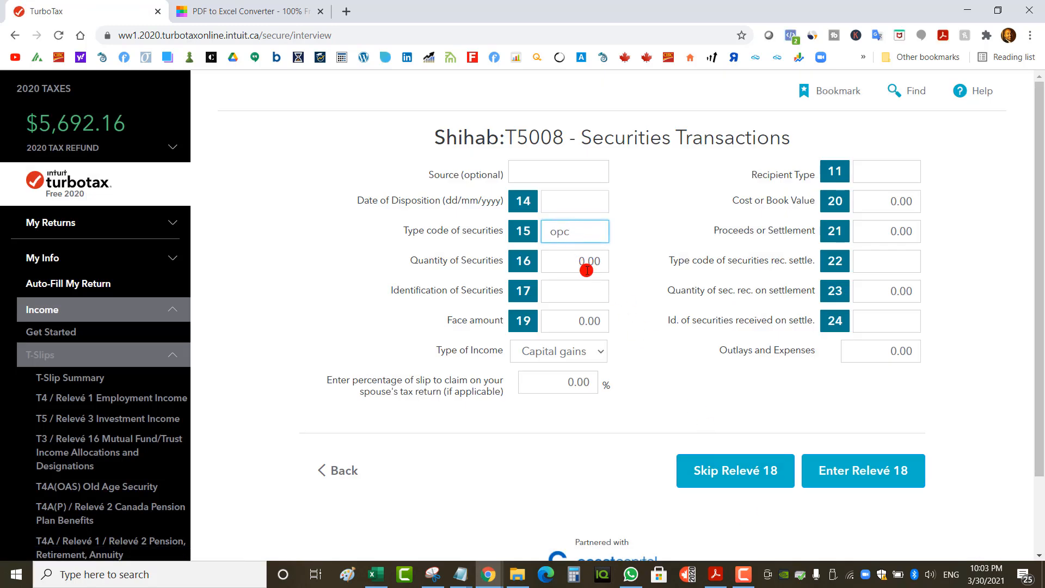
- Look up the OPC cost and proceeds totals in Excel cells G31 and H31, and return to the new T5008 form in Chrome
left_click(883, 201)
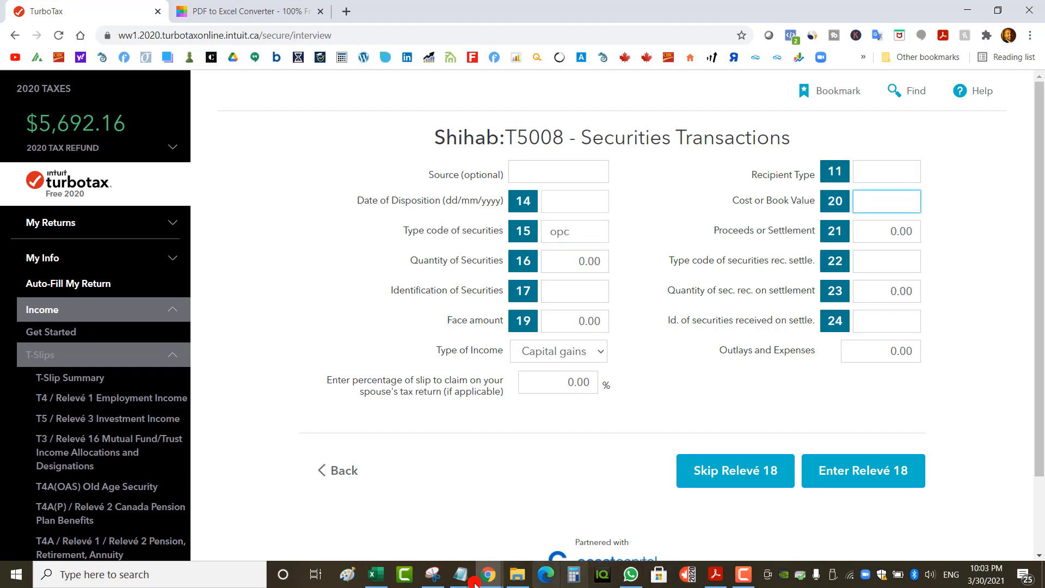
left_click(376, 574)
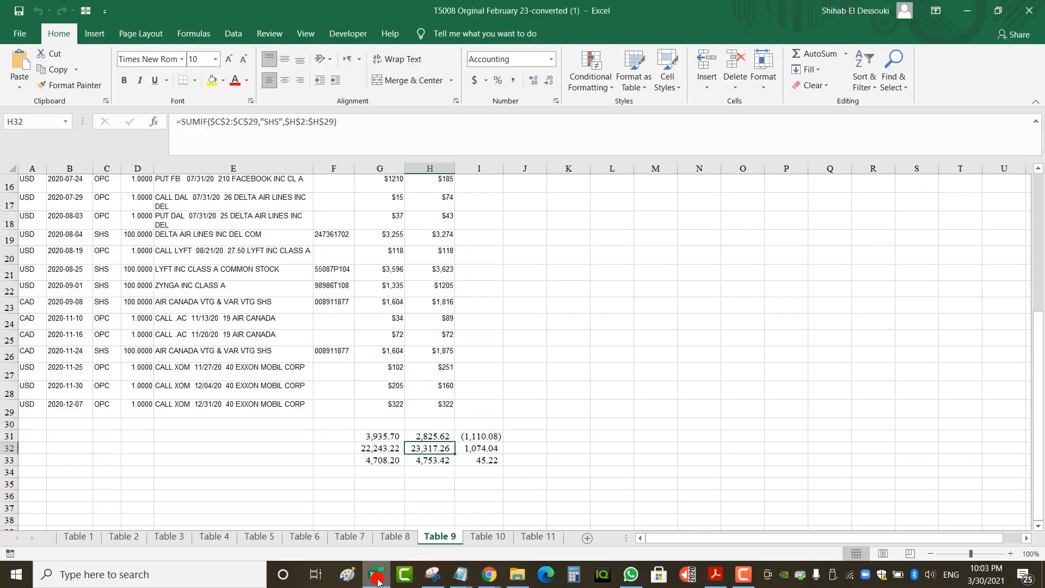
left_click(390, 436)
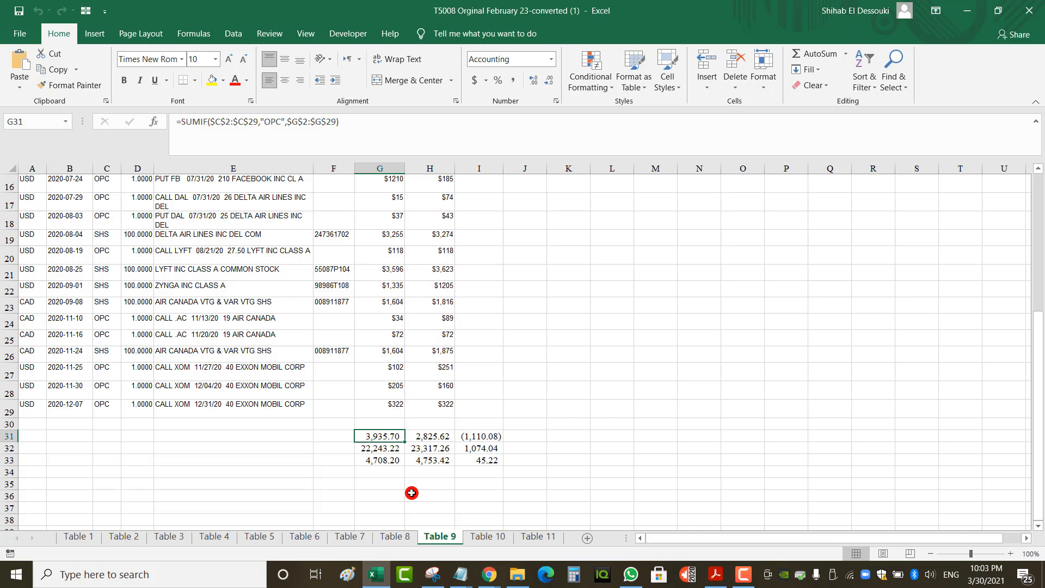
left_click(430, 436)
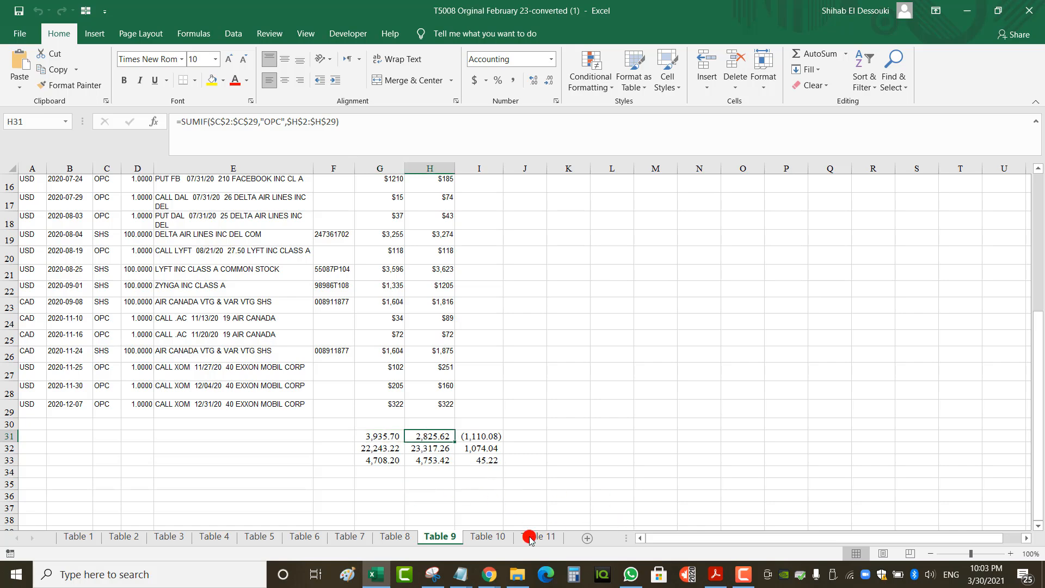
mouse_move(488, 574)
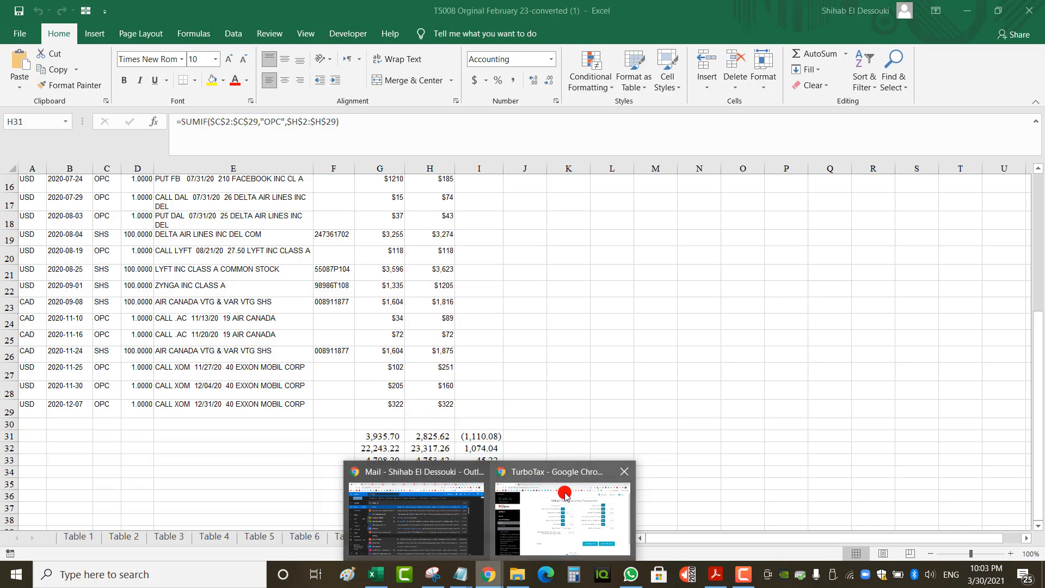
left_click(571, 514)
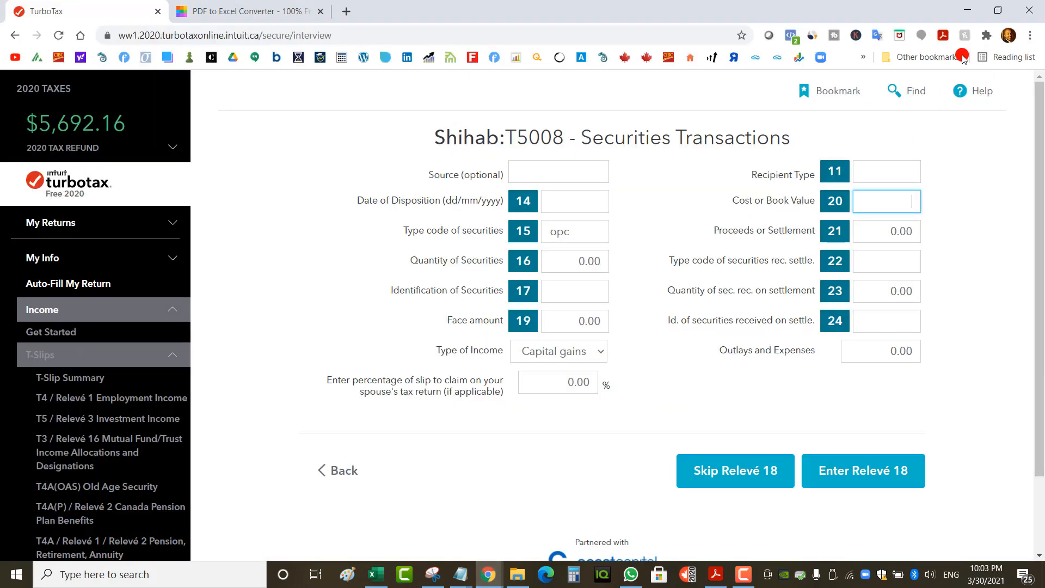
- Enter 3,935 as the opc slip's box 20 cost and 2,825 as its box 21 proceeds, and continue to Relevé 18
left_click(868, 205)
type("3,935")
left_click(887, 234)
type("2,825")
left_click(934, 381)
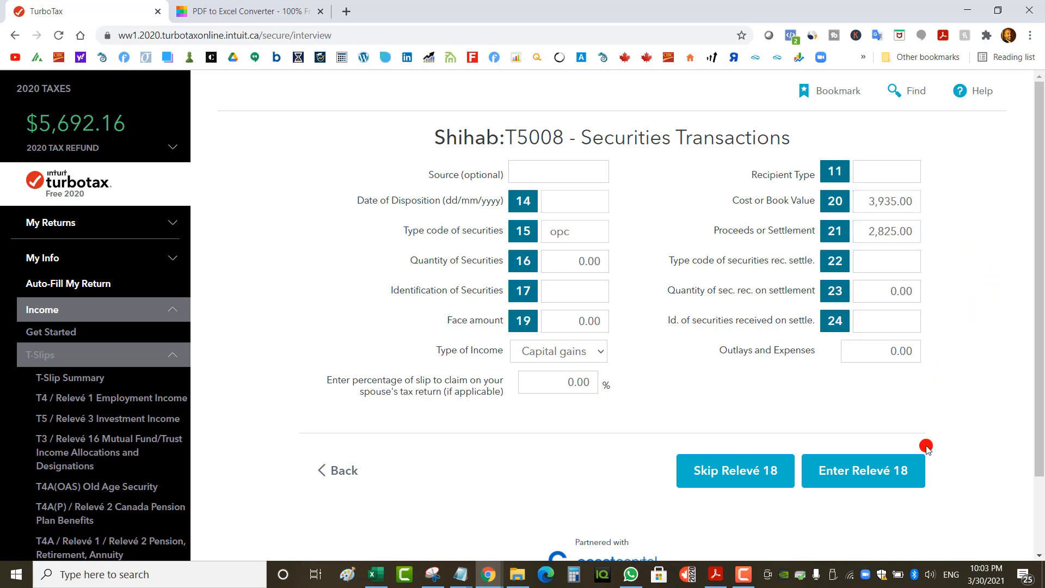
left_click(856, 481)
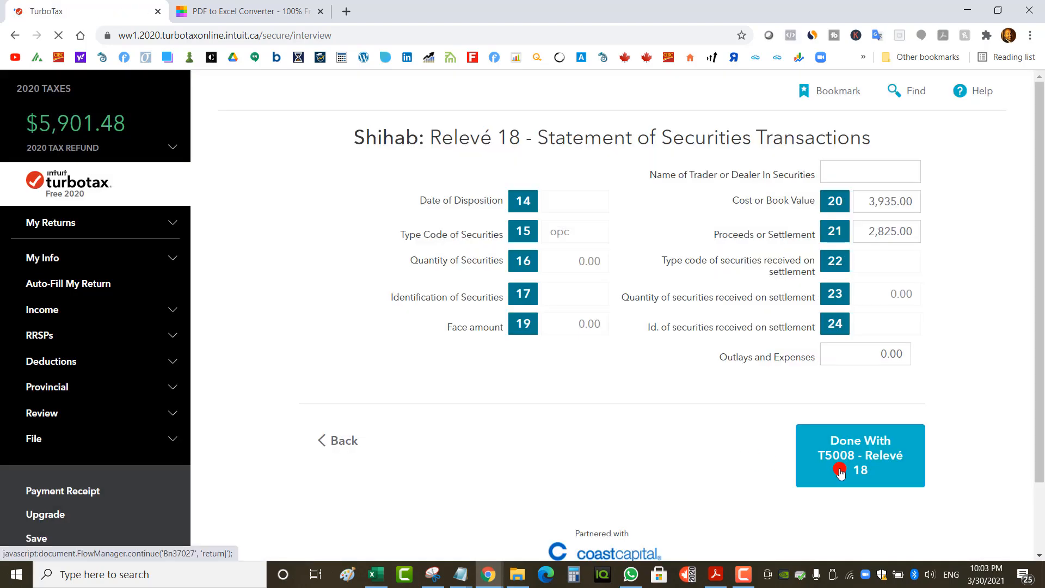
- Finish the opc slip's T5008 - Relevé 18
left_click(840, 463)
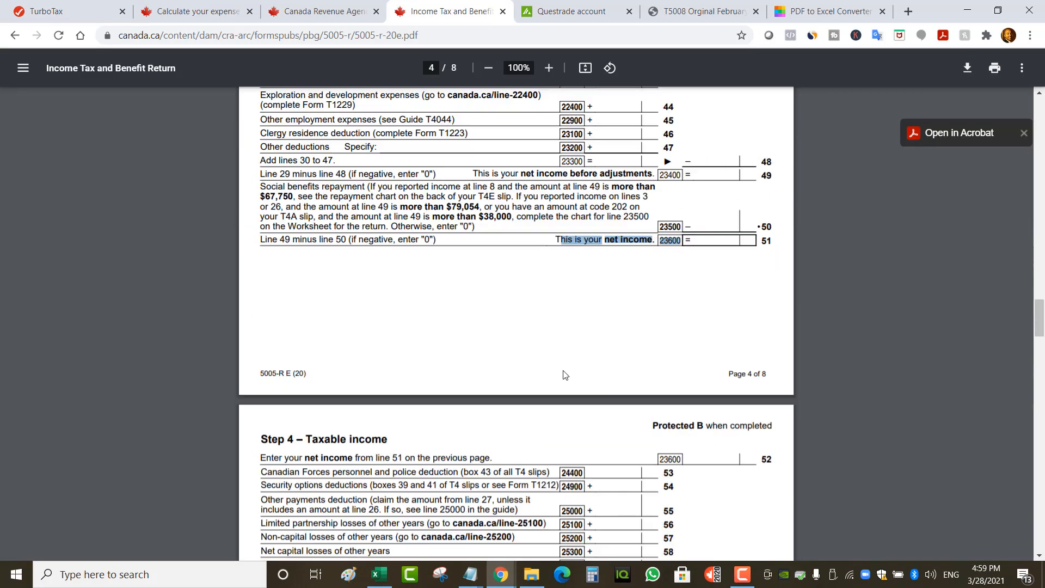
- Examine the taxable capital gains line 12700 and the total income line 15000 in the Income Tax and Benefit Return PDF
scroll(565, 373, "down", 1)
scroll(555, 373, "up", 17)
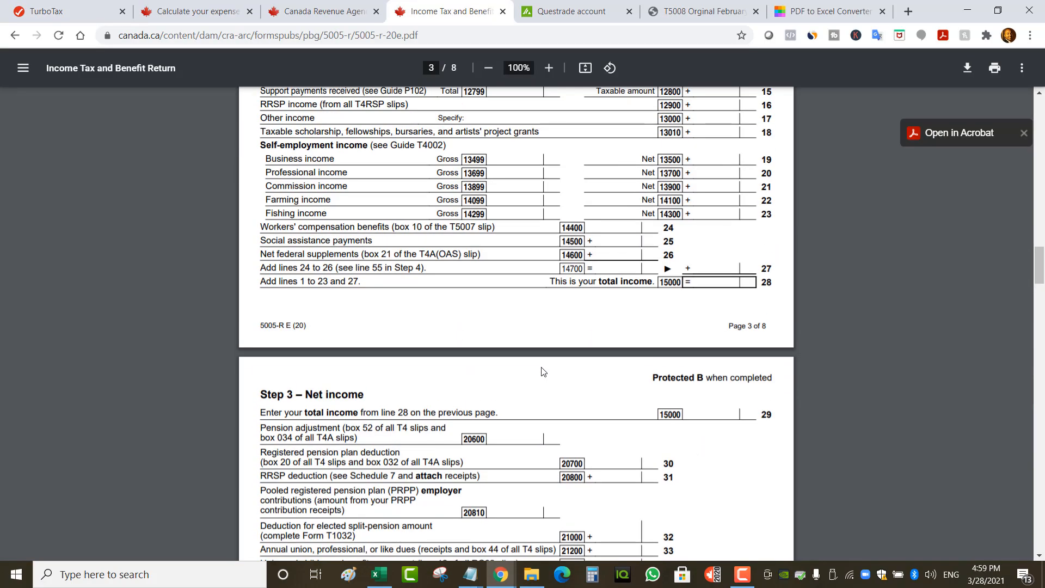
scroll(542, 370, "up", 2)
triple_click(443, 349)
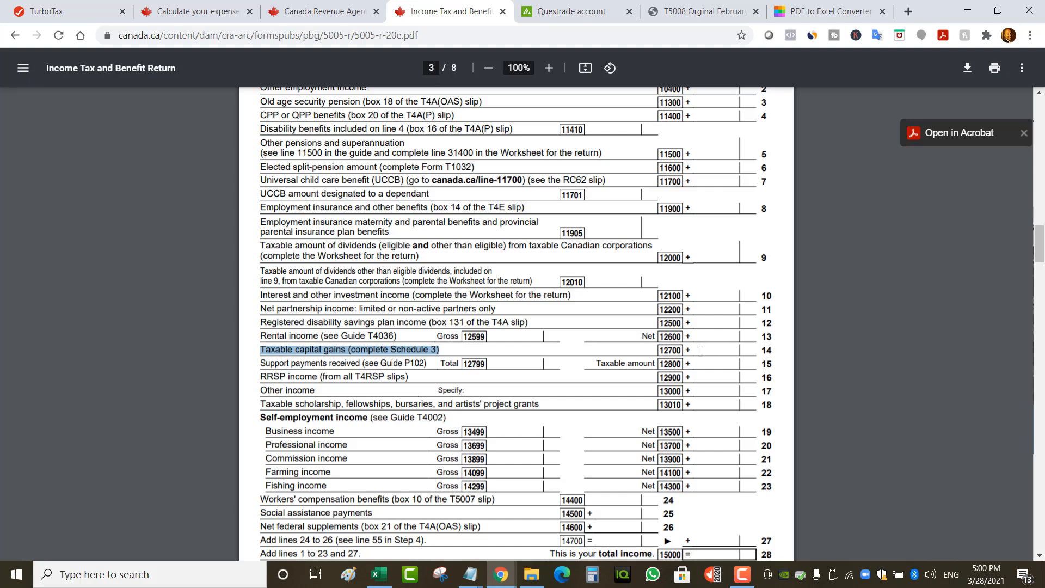
scroll(707, 370, "down", 2)
left_click_drag(594, 486, 652, 486)
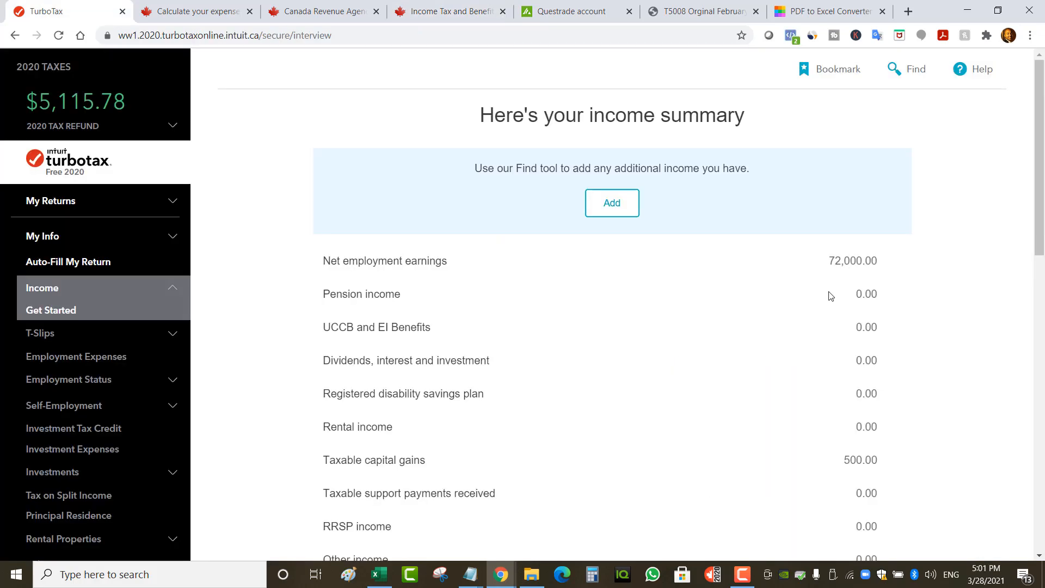
- Review the net employment earnings and taxable capital gains in the TurboTax income summary, and continue without upgrading
scroll(781, 203, "down", 1)
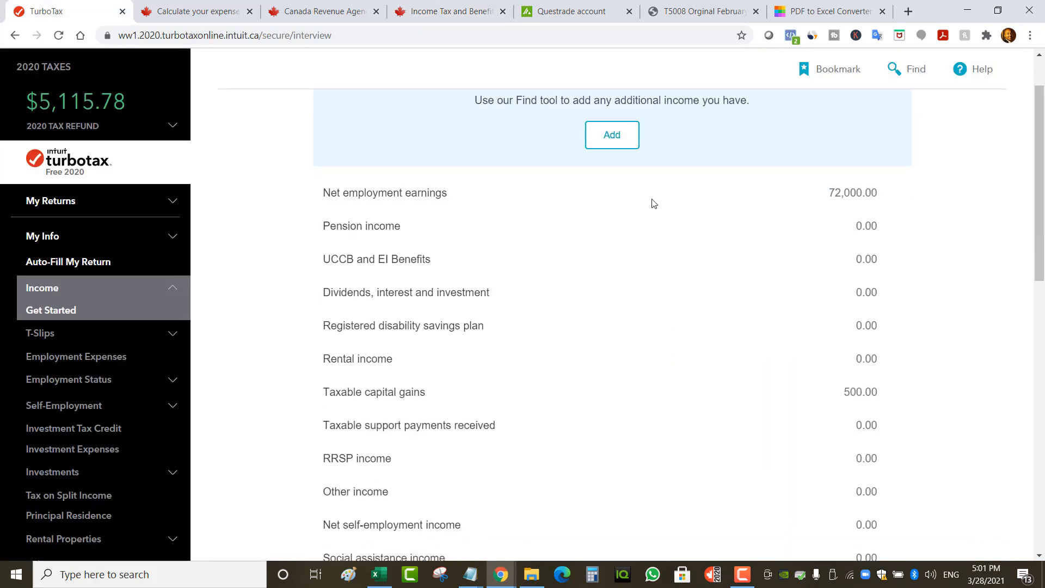
left_click_drag(880, 193, 826, 194)
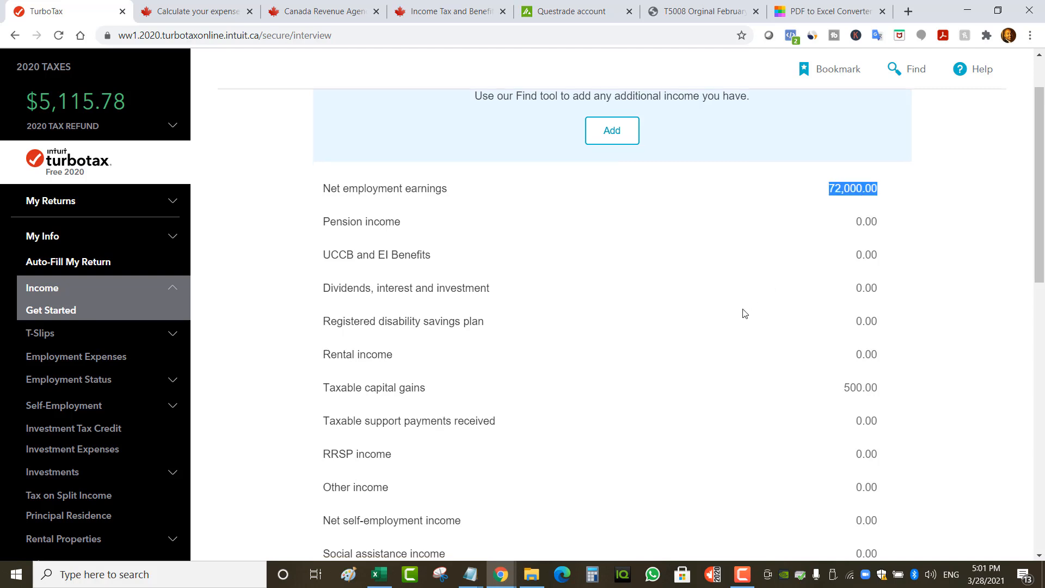
scroll(741, 310, "down", 1)
left_click_drag(323, 325, 707, 322)
left_click_drag(886, 328, 838, 326)
scroll(831, 364, "down", 1)
scroll(871, 489, "down", 2)
left_click(869, 534)
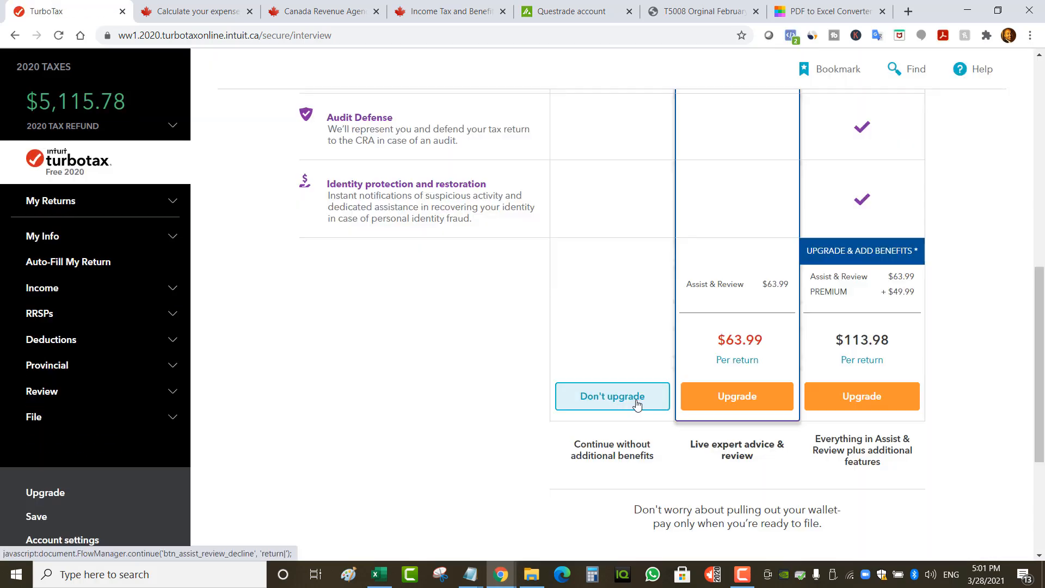
left_click(620, 396)
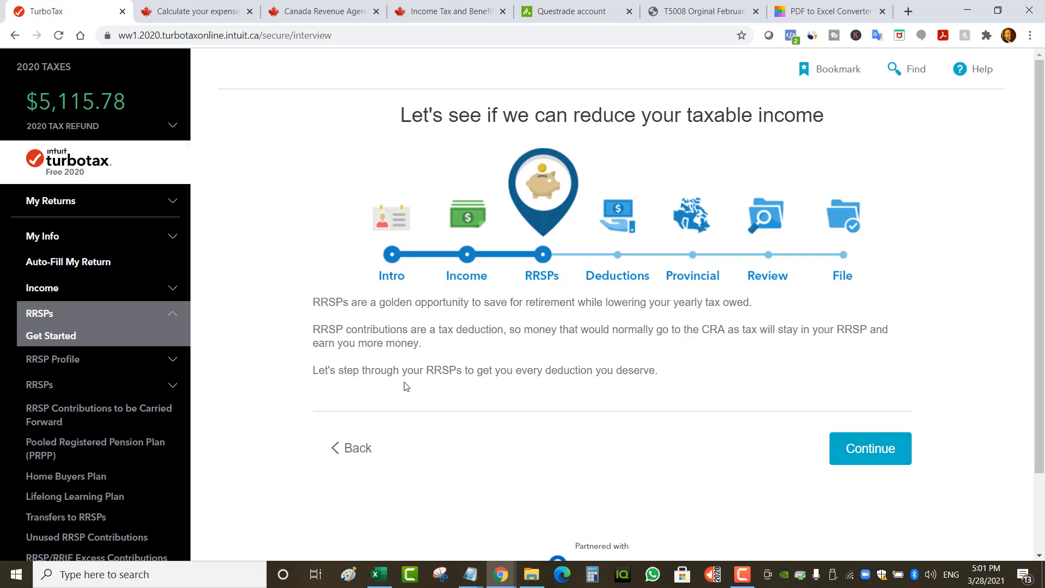
- Open the Students Profile among the deductions and continue to the tuition fees form with only the tuition fees option selected
scroll(456, 397, "down", 1)
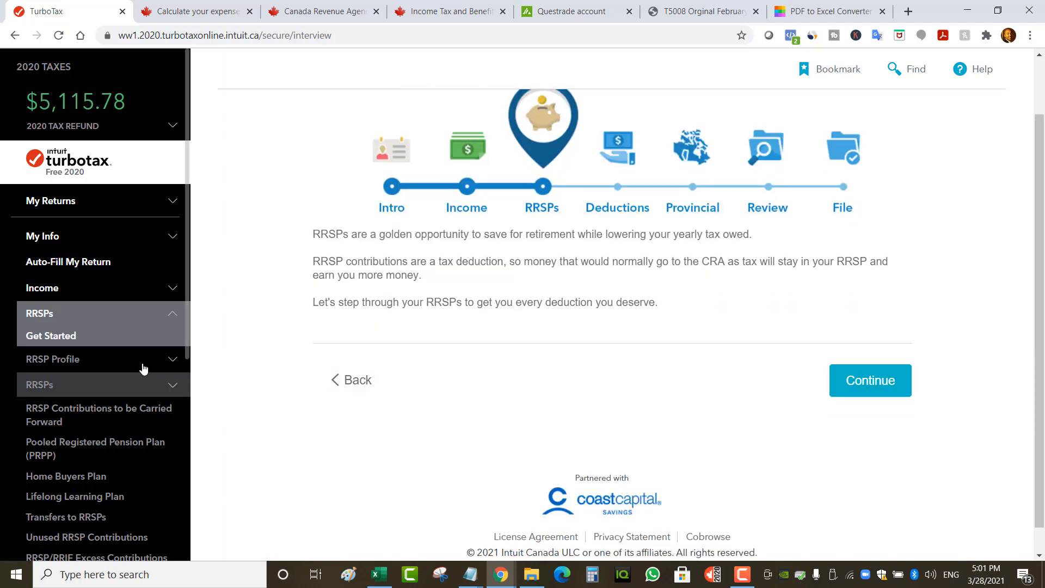
left_click(170, 368)
left_click(169, 367)
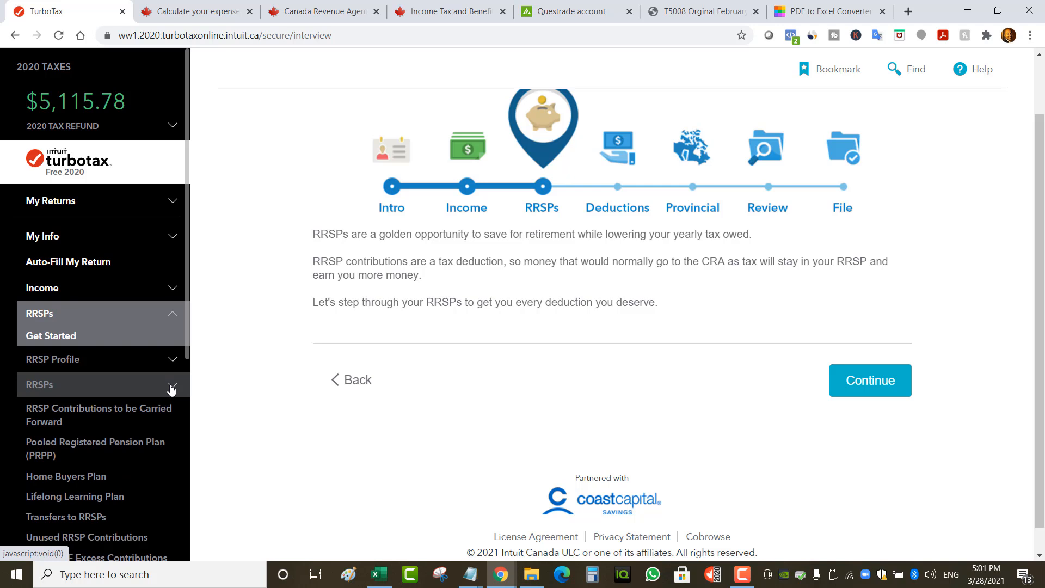
left_click(172, 388)
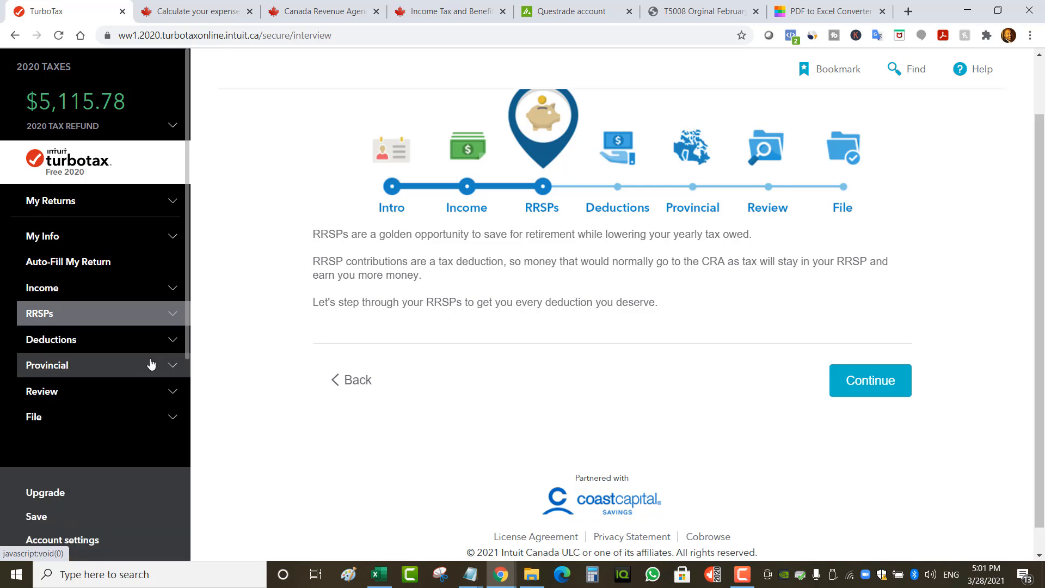
left_click(171, 343)
scroll(169, 370, "down", 3)
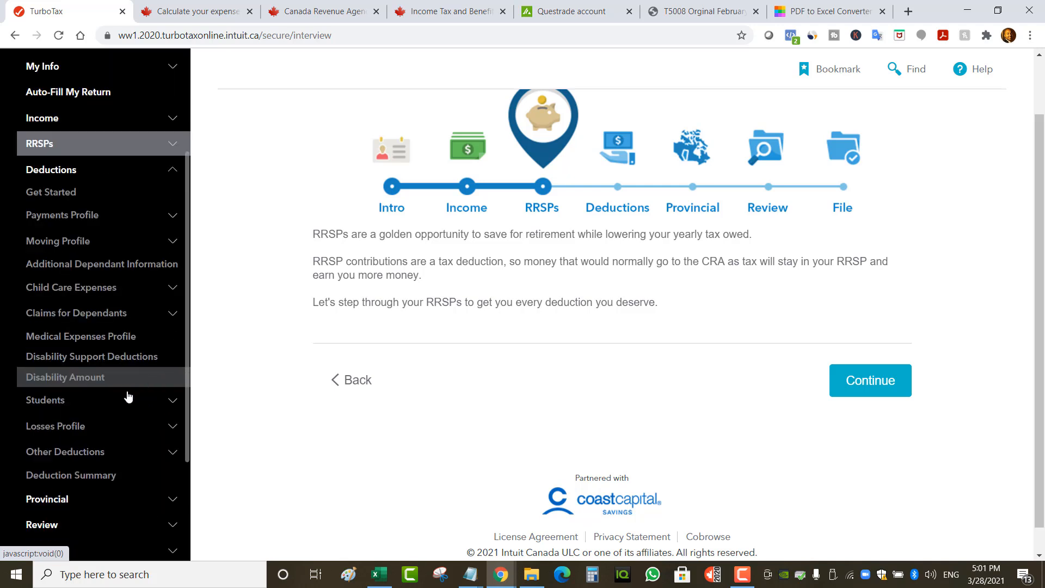
left_click(174, 402)
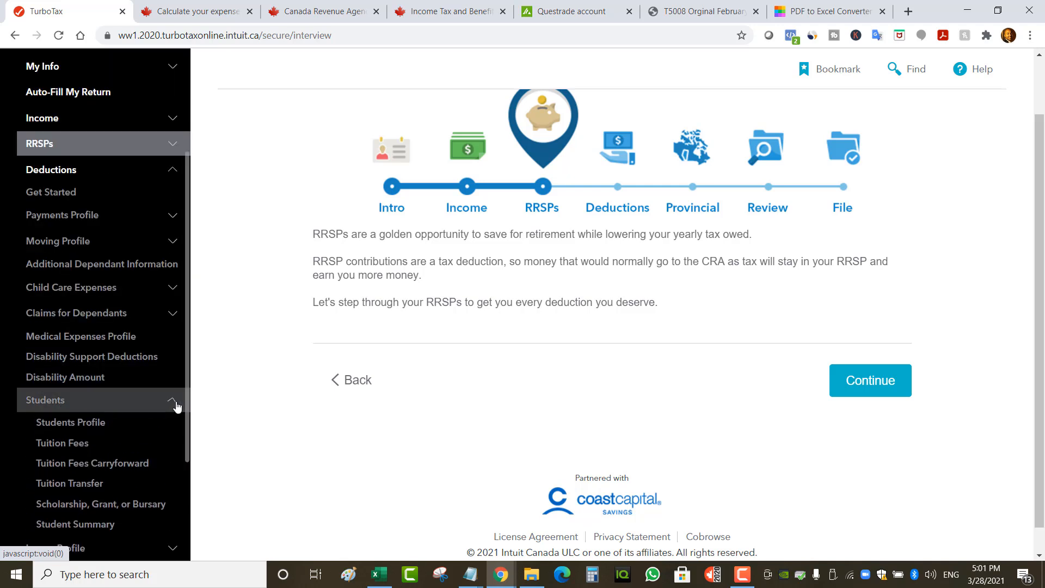
scroll(175, 404, "down", 2)
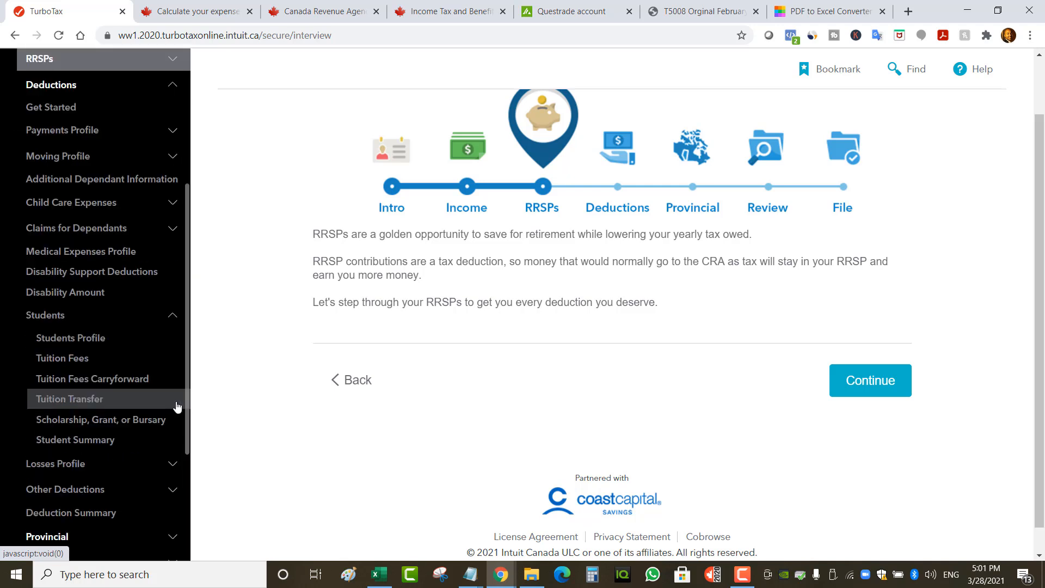
left_click(117, 348)
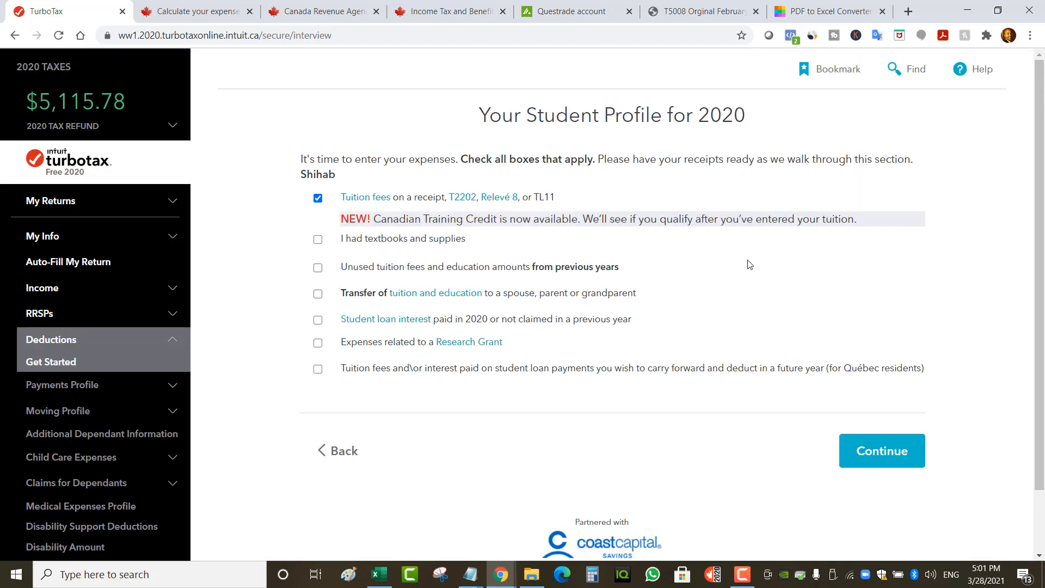
left_click(906, 464)
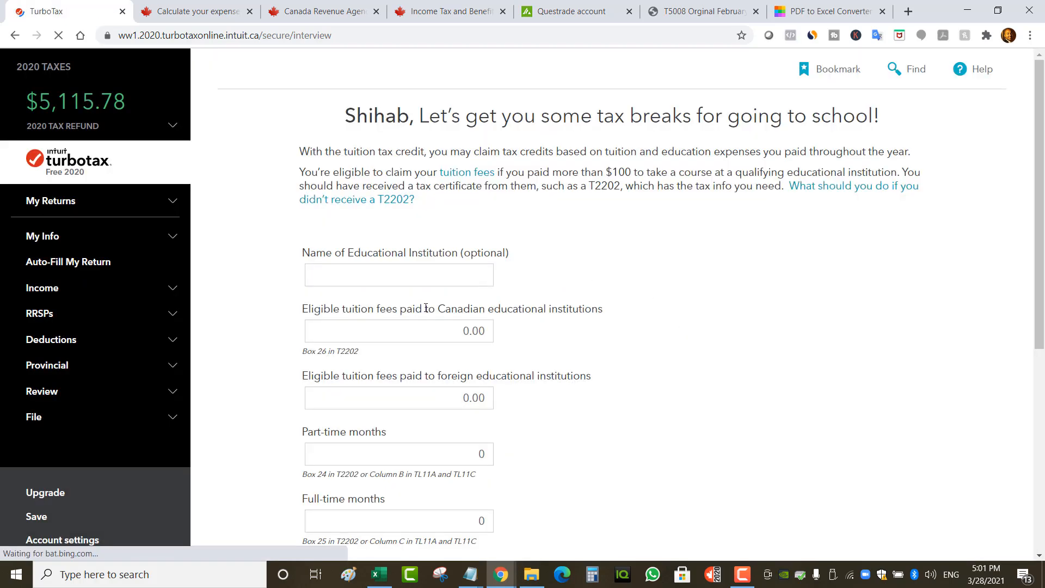
- Enter mcgill as the educational institution and 2,000 as the eligible tuition fees paid to Canadian educational institutions
left_click(426, 279)
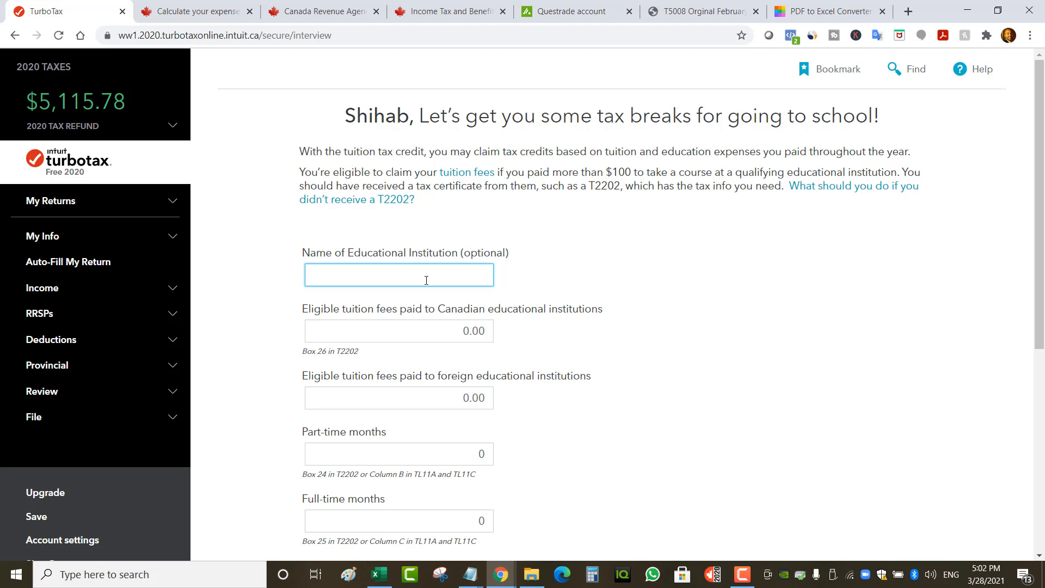
type("mcgill")
key("Tab")
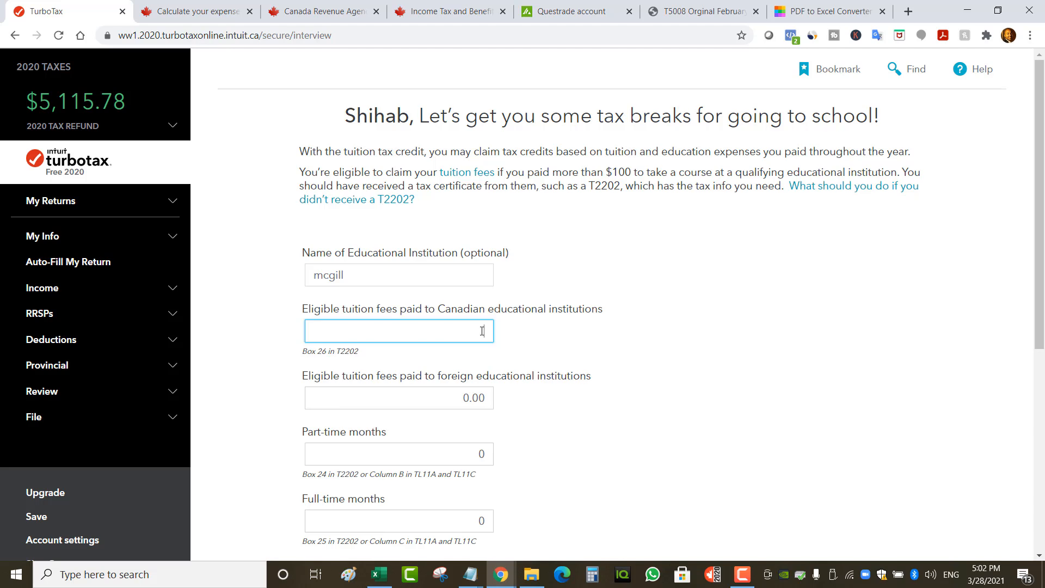
type("20")
key("Tab")
key("Tab")
key("Tab")
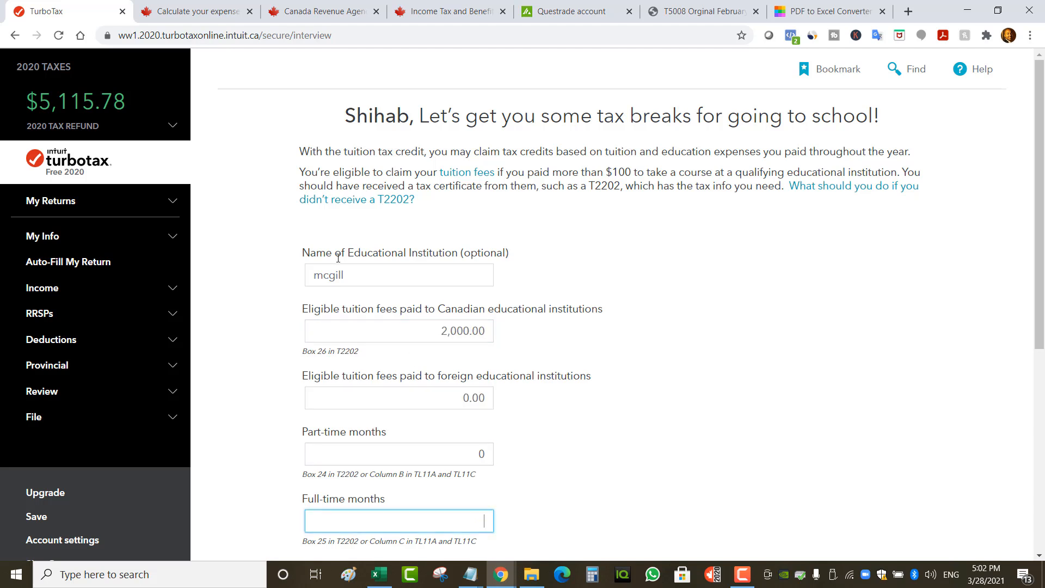
- Set the part-time months to 4 and continue to entering Relevé 8
scroll(405, 367, "down", 2)
left_click(444, 320)
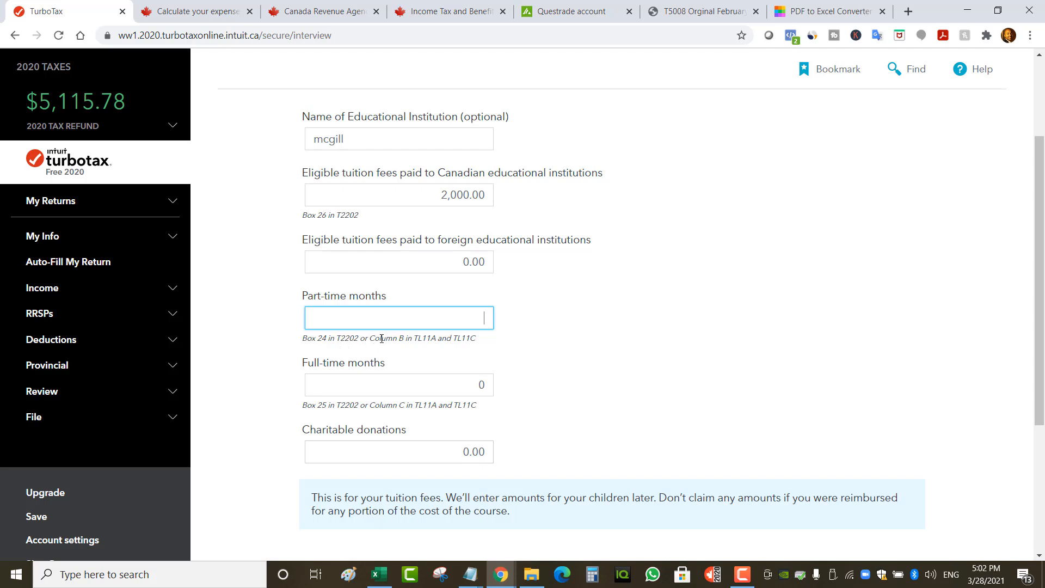
scroll(453, 264, "up", 1)
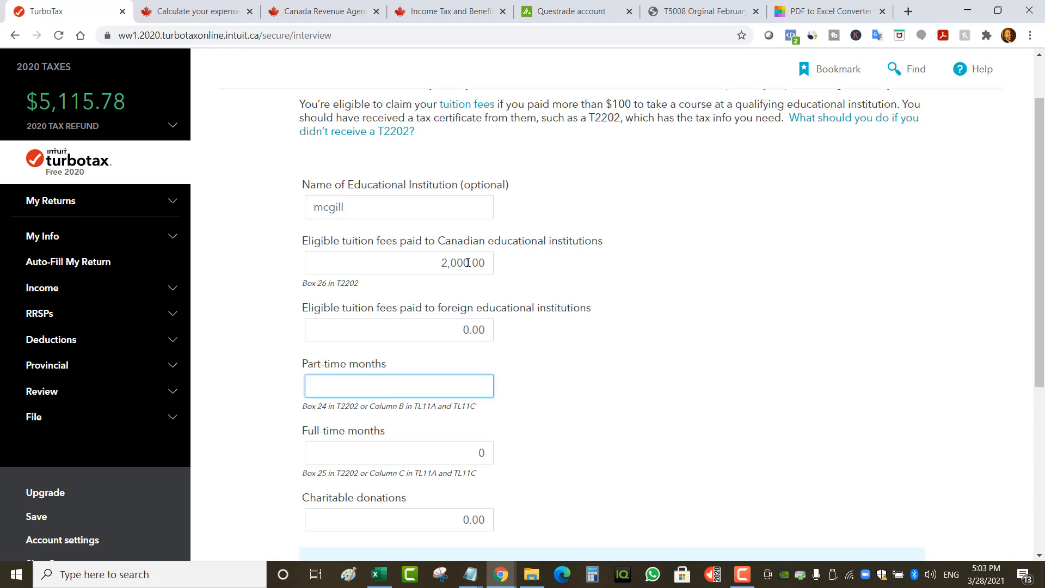
scroll(438, 285, "down", 1)
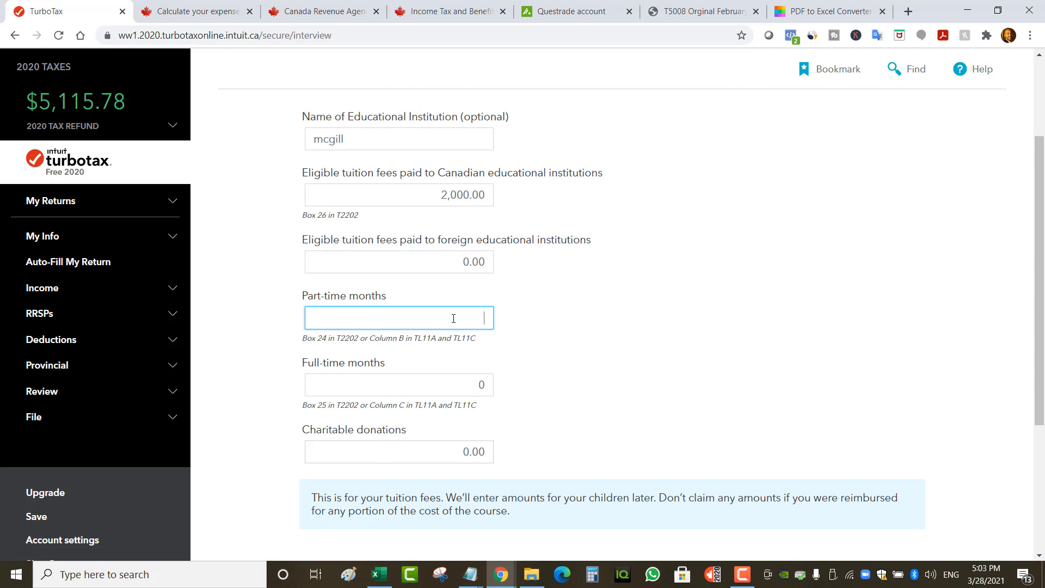
left_click(626, 375)
scroll(621, 394, "down", 2)
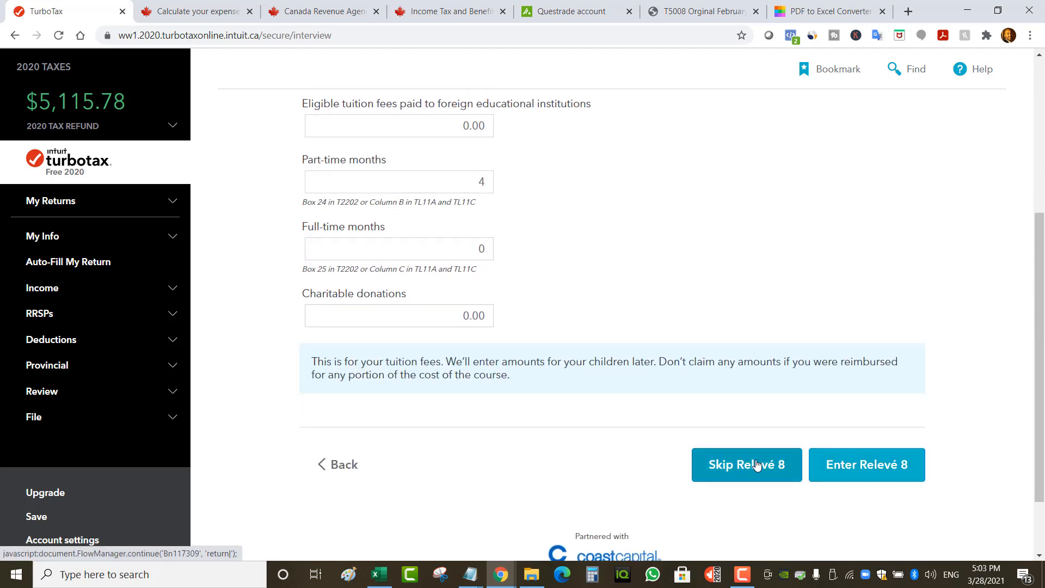
left_click(874, 469)
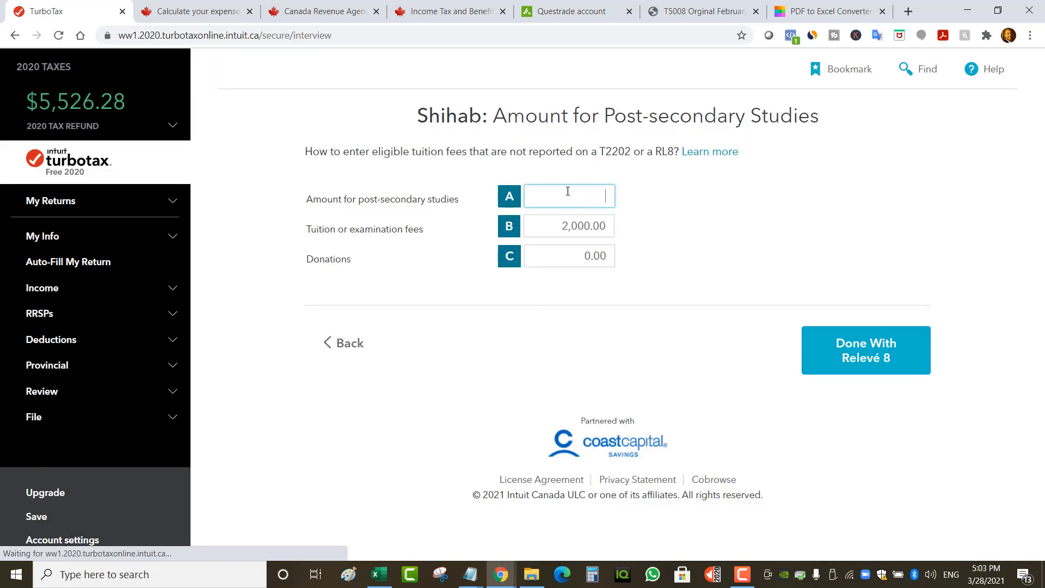
- Enter 0 as the Relevé 8 box A amount for post-secondary studies, and finish the Relevé 8 and tuition fees section
left_click(563, 196)
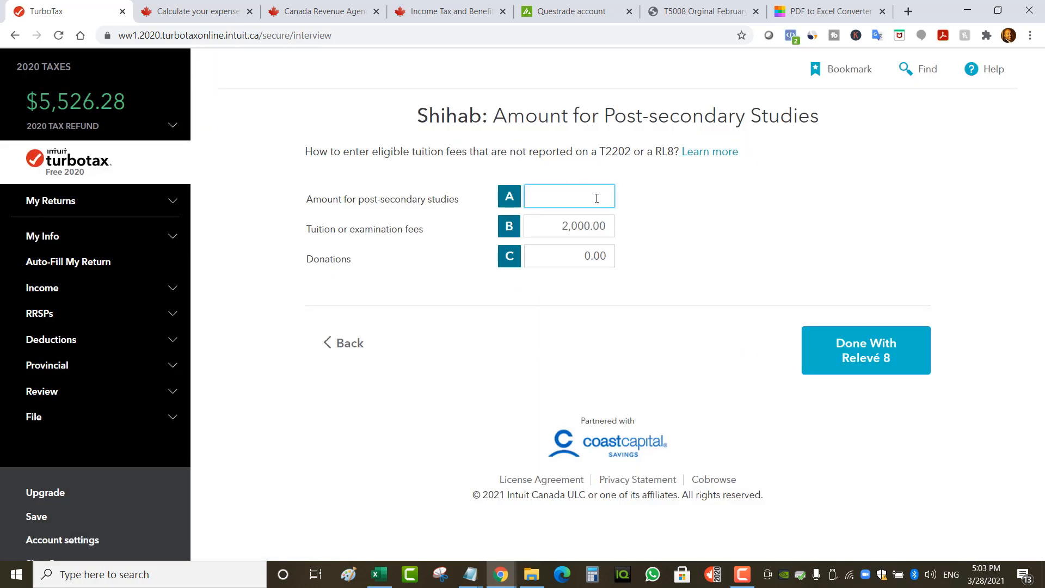
type("0")
left_click(877, 359)
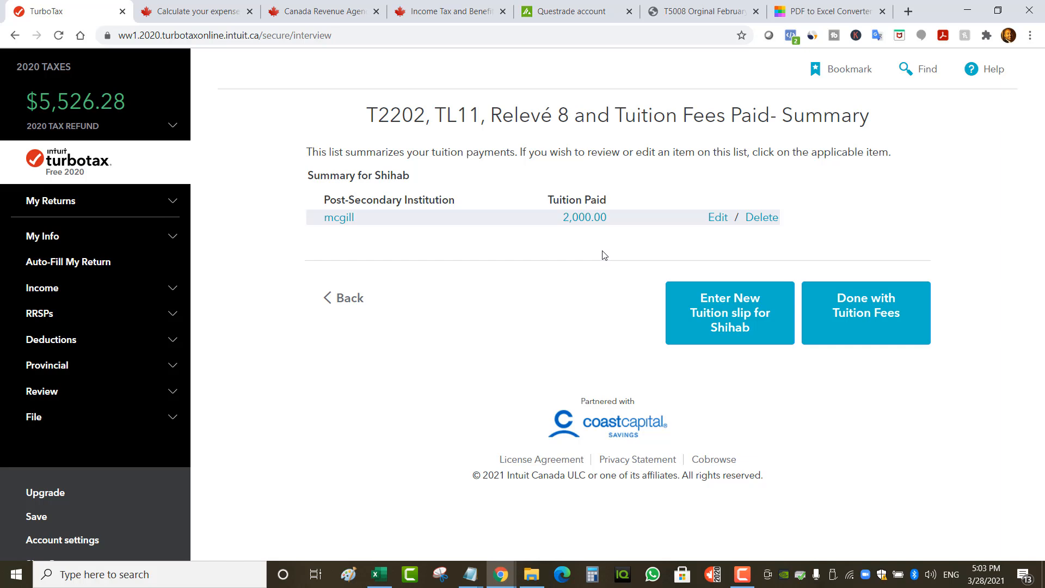
left_click(883, 303)
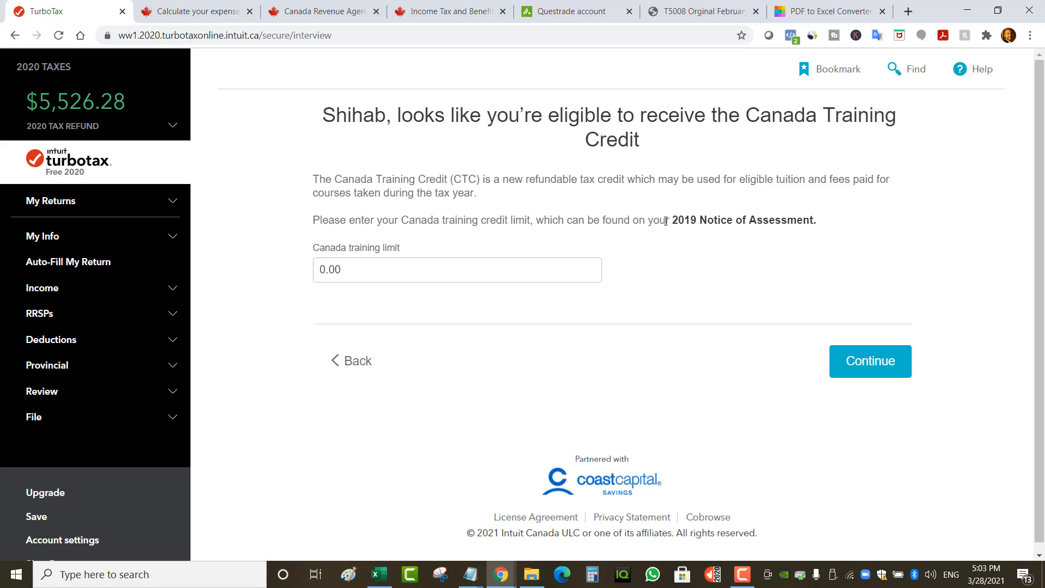
- Set the Canada training limit to 250
left_click_drag(665, 219, 838, 221)
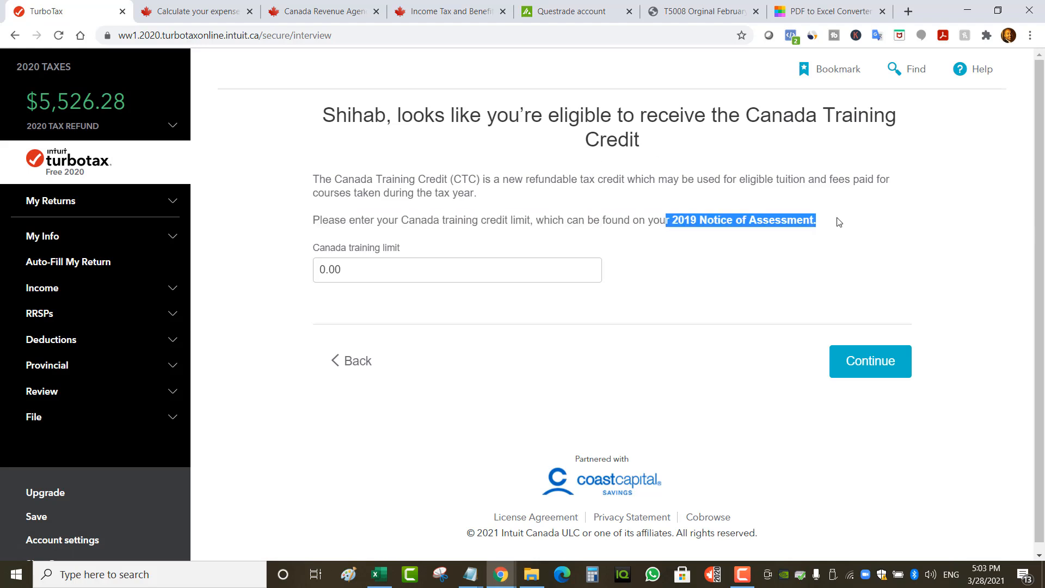
left_click(412, 287)
left_click(412, 277)
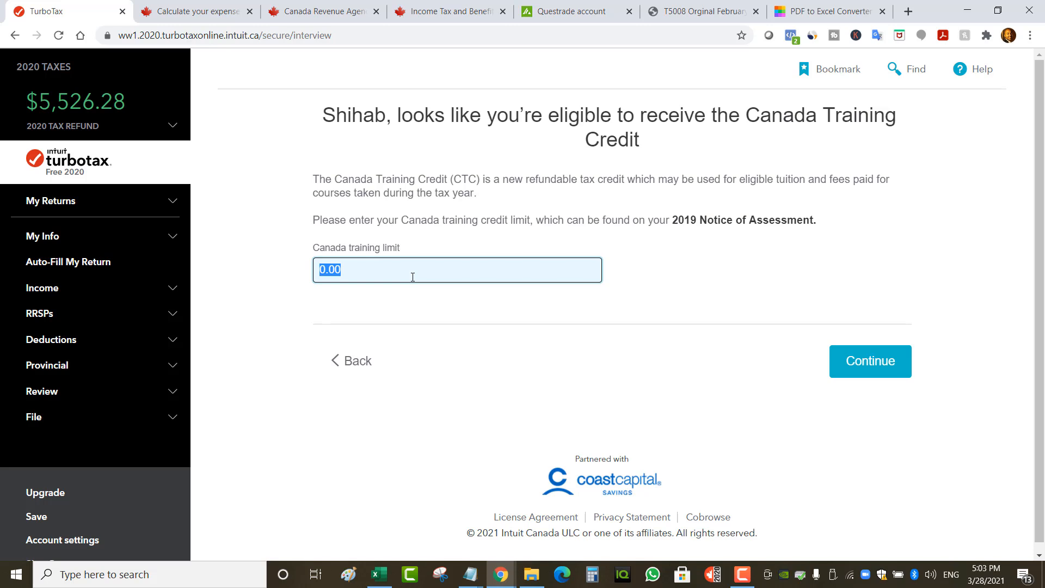
type("250")
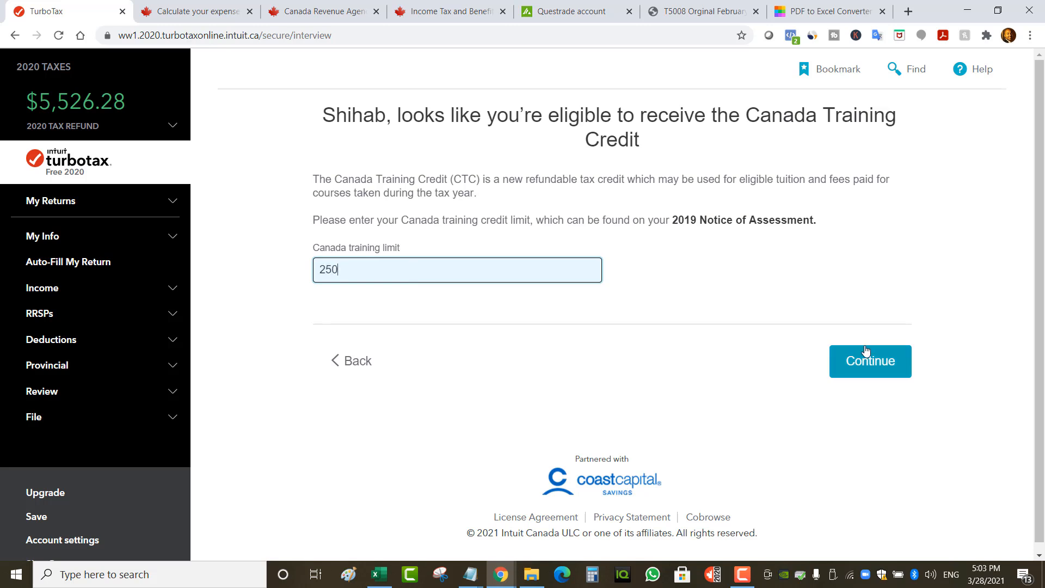
- Examine the Canada.ca Canada Training Credit page for the yearly accumulation, lifetime maximum, credit calculation and eligible educational institutions
left_click(908, 11)
left_click(882, 11)
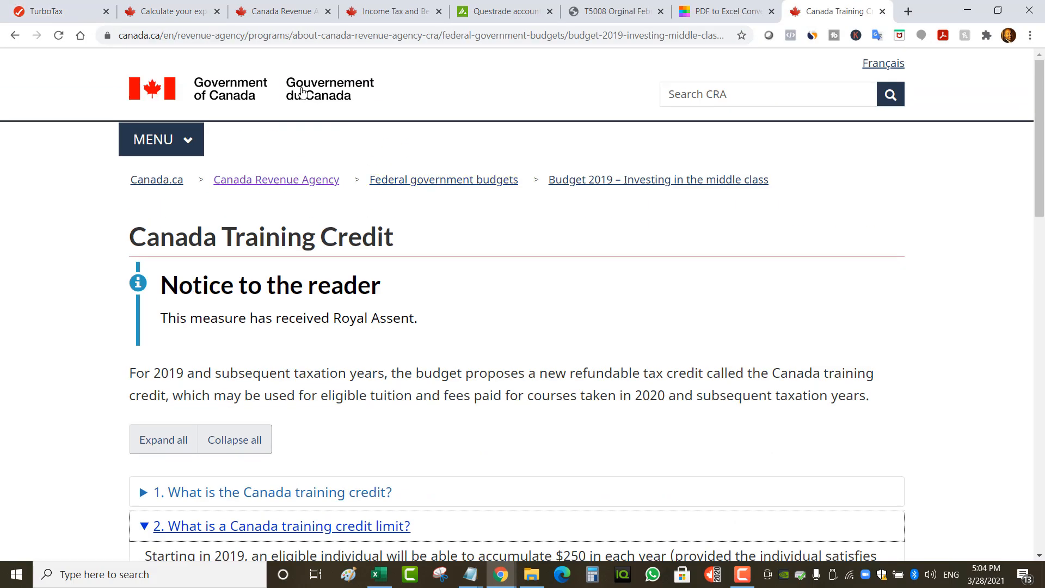
scroll(198, 332, "down", 1)
scroll(199, 333, "down", 3)
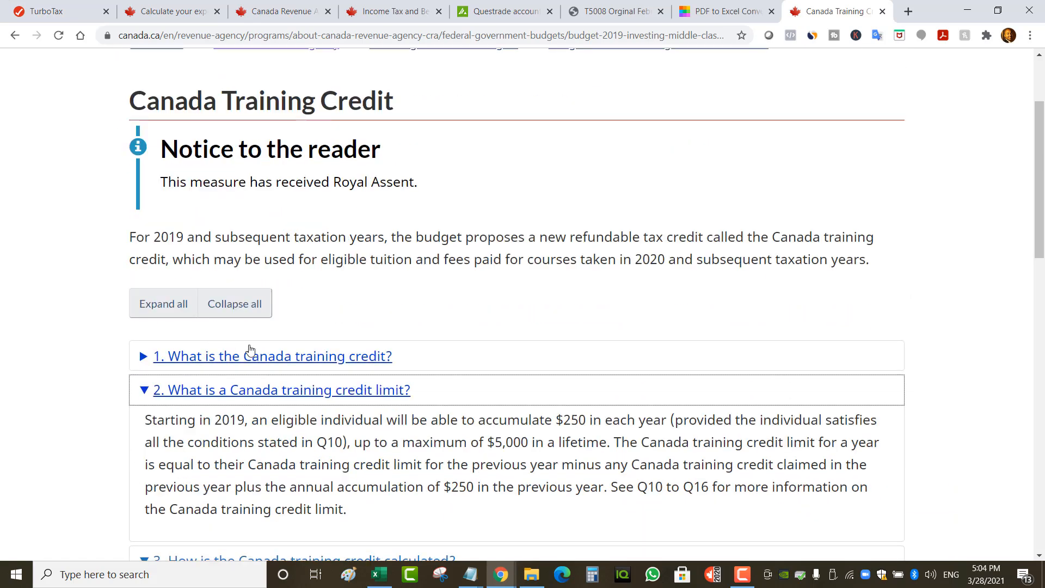
scroll(196, 367, "down", 2)
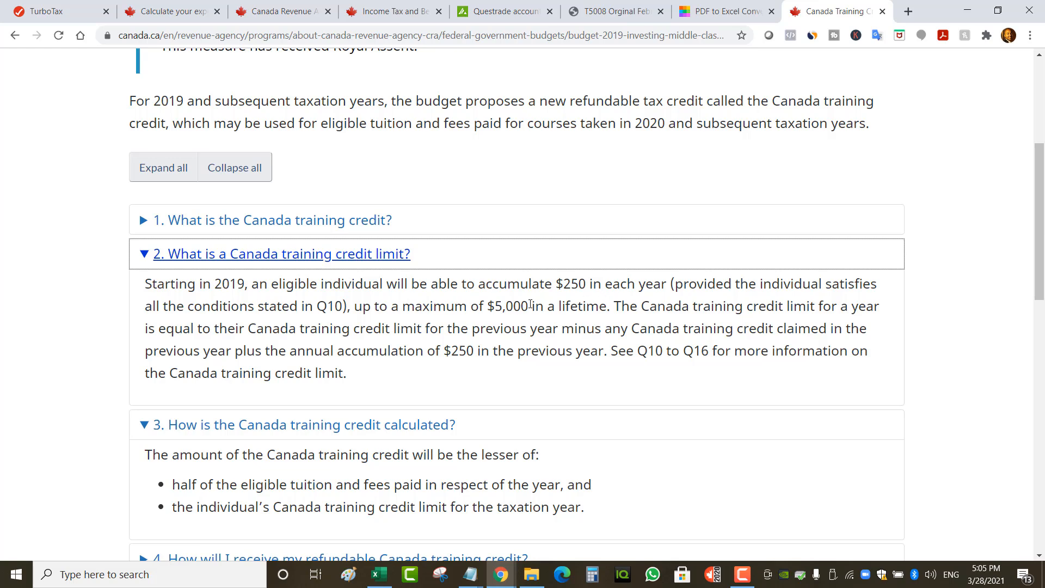
left_click_drag(530, 304, 489, 304)
left_click_drag(554, 280, 585, 283)
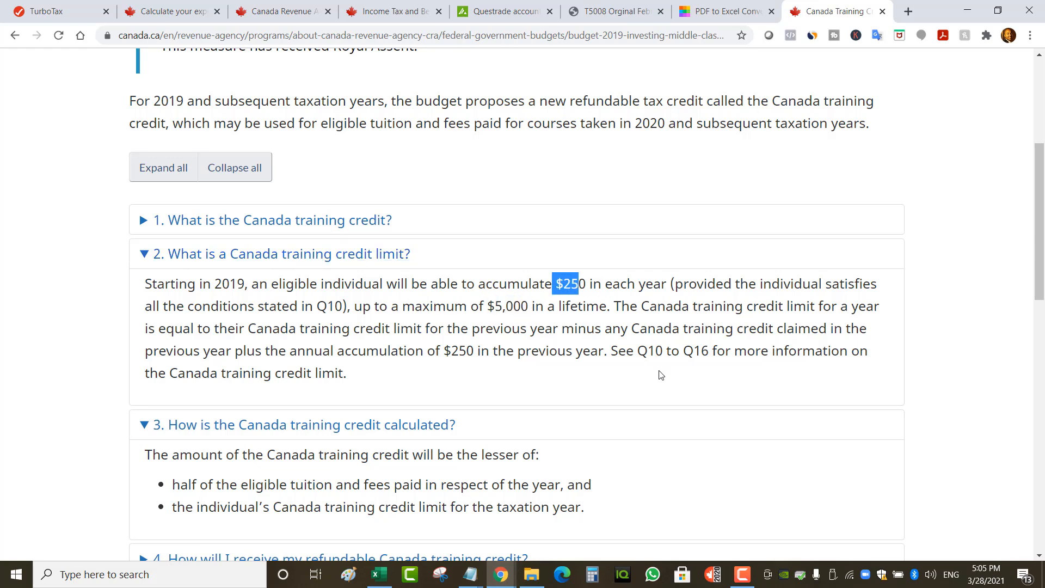
scroll(254, 373, "down", 6)
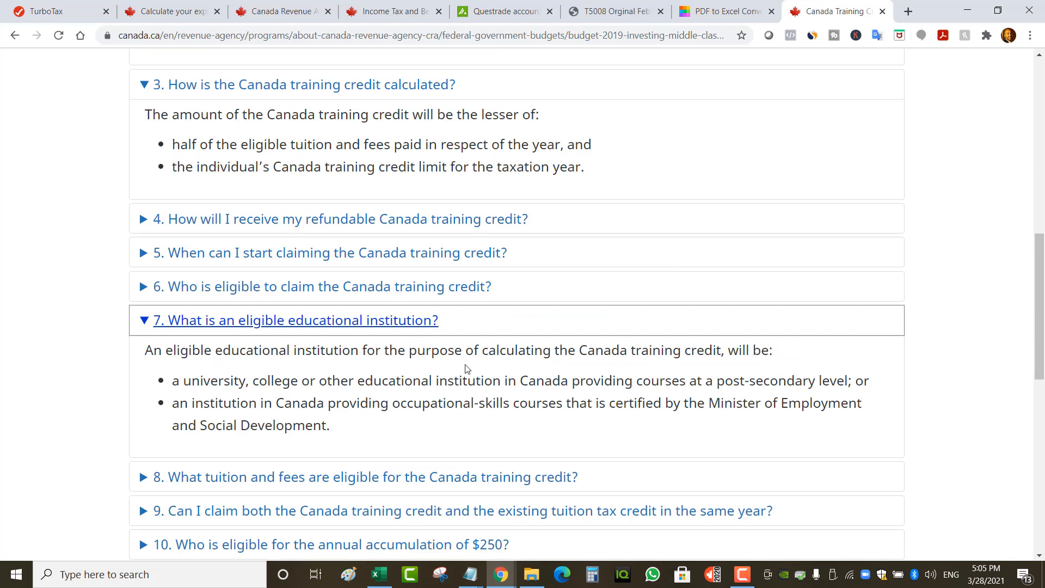
- Examine the definition of eligible educational institutions and the eligibility conditions for the $250 annual accumulation, including the income limits
left_click_drag(231, 381, 847, 391)
scroll(460, 422, "down", 2)
left_click(449, 414)
scroll(448, 414, "down", 3)
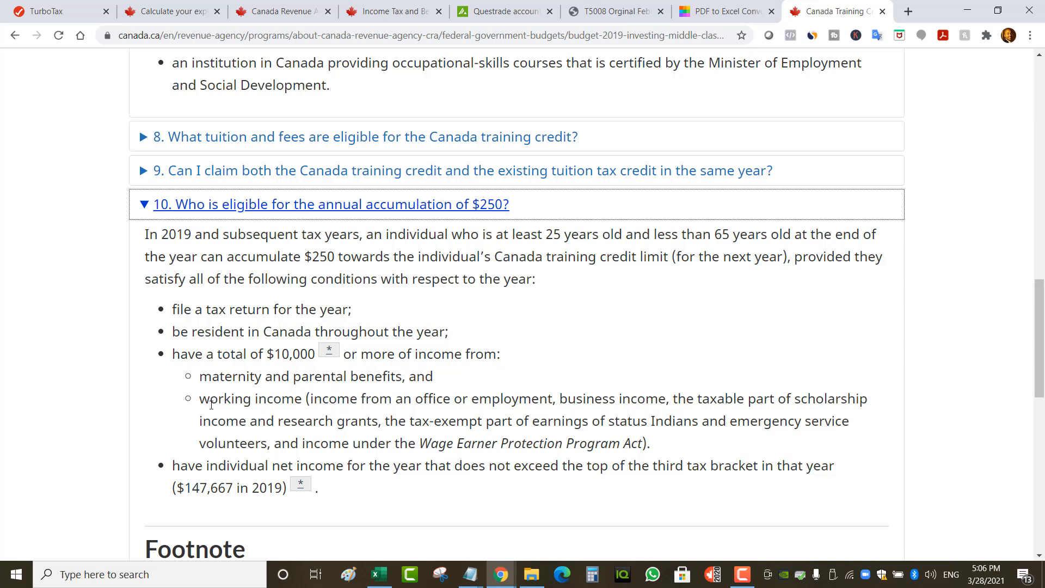
left_click_drag(185, 469, 431, 468)
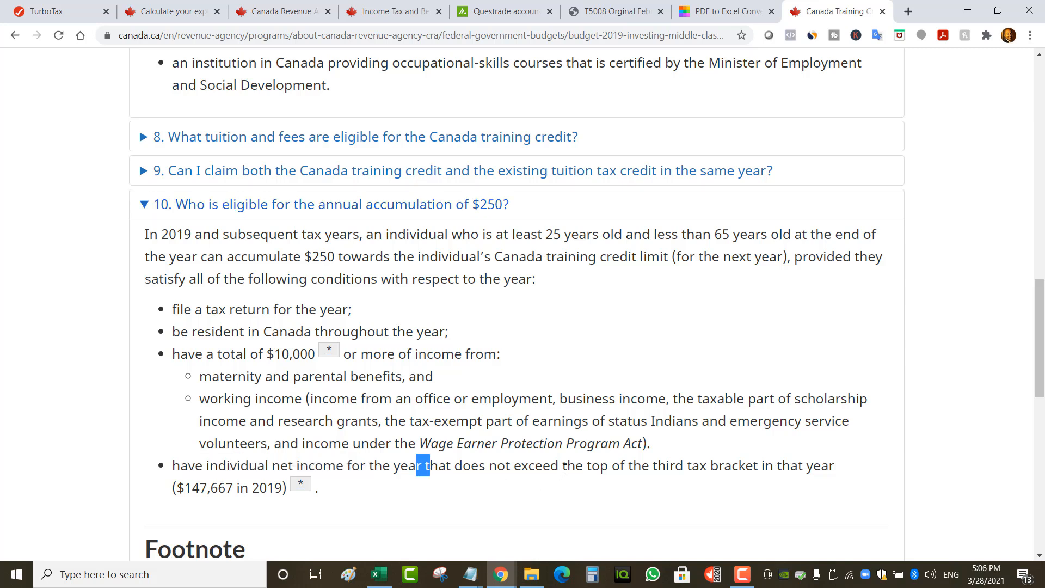
left_click_drag(567, 469, 583, 468)
left_click_drag(761, 468, 719, 468)
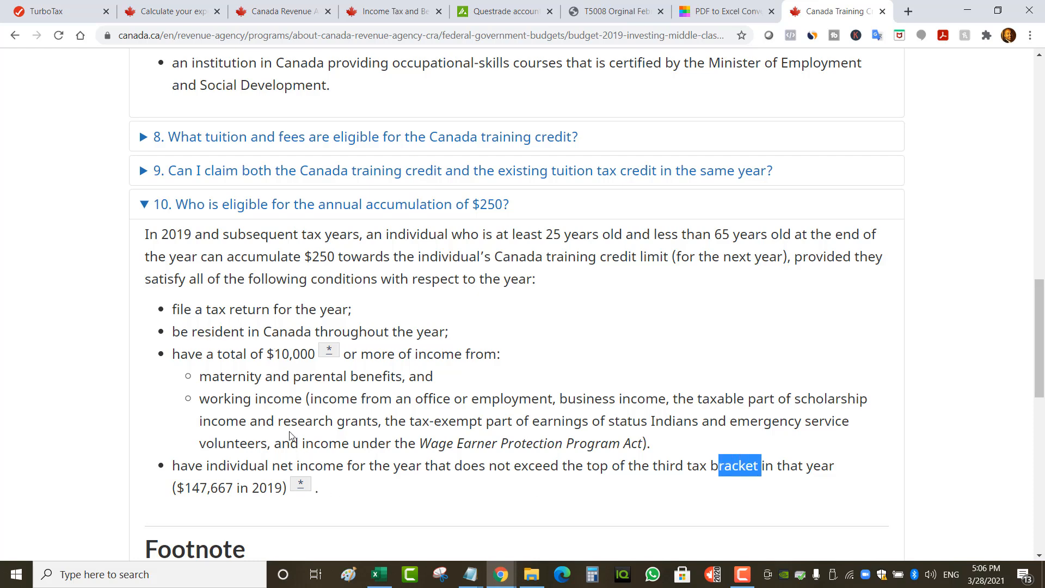
scroll(545, 229, "up", 1)
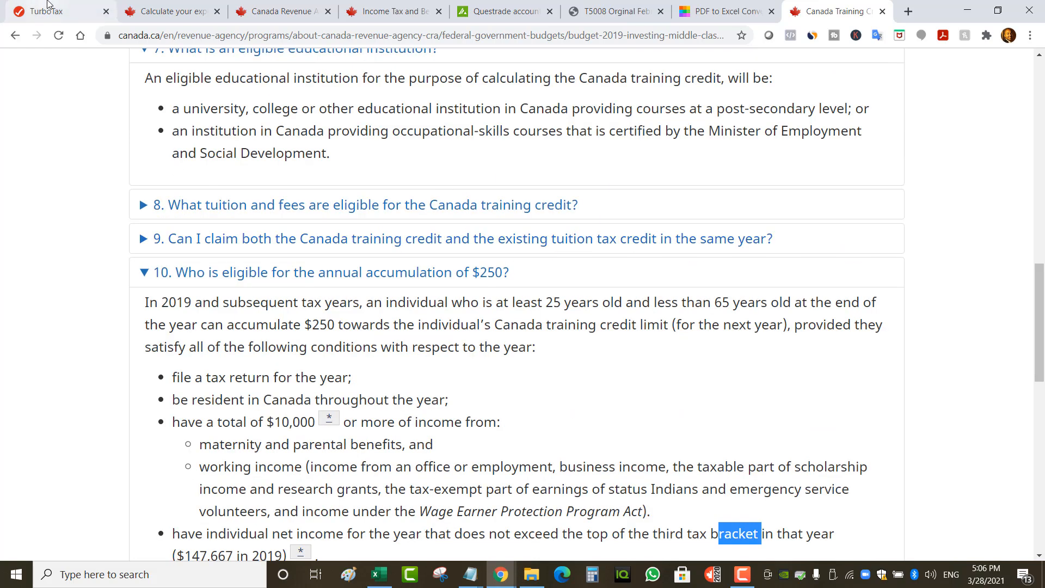
- Return to TurboTax, answer Yes to claiming the Canada Training Credit, and continue past the tuition summary to the deductions summary
left_click(46, 11)
left_click(870, 361)
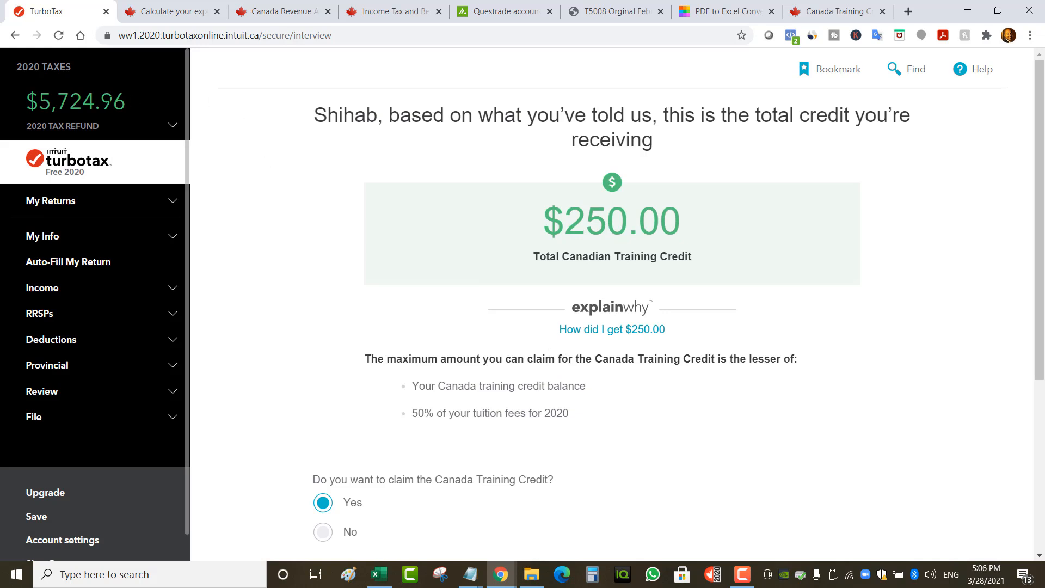
left_click_drag(126, 101, 52, 101)
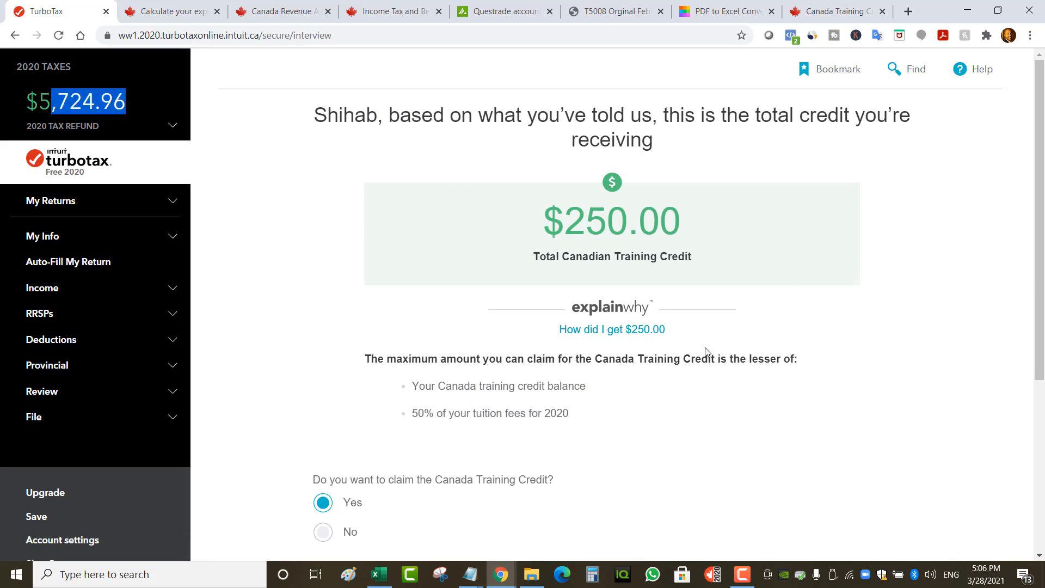
scroll(706, 351, "down", 1)
scroll(458, 347, "down", 1)
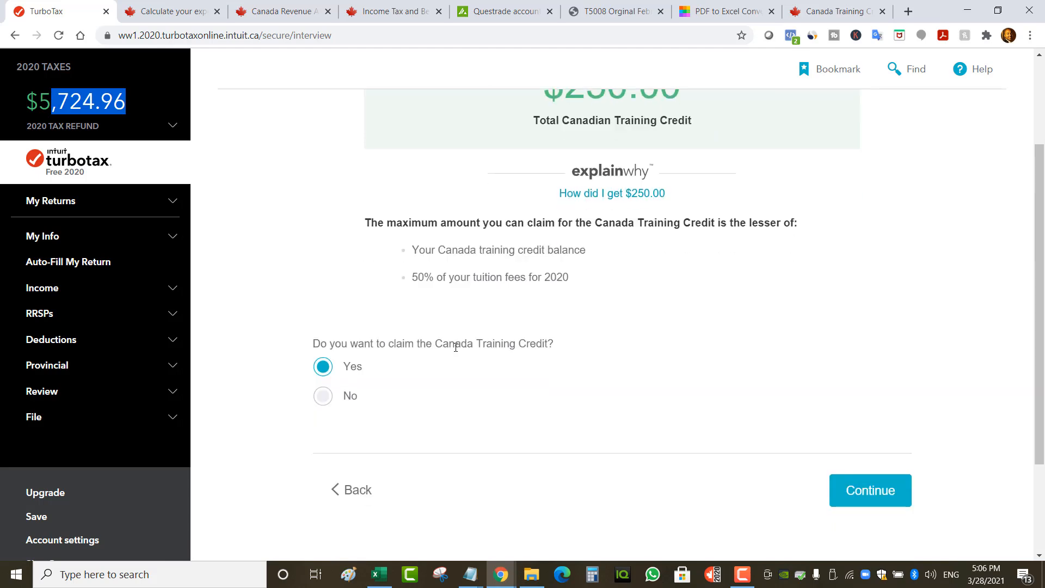
left_click(847, 482)
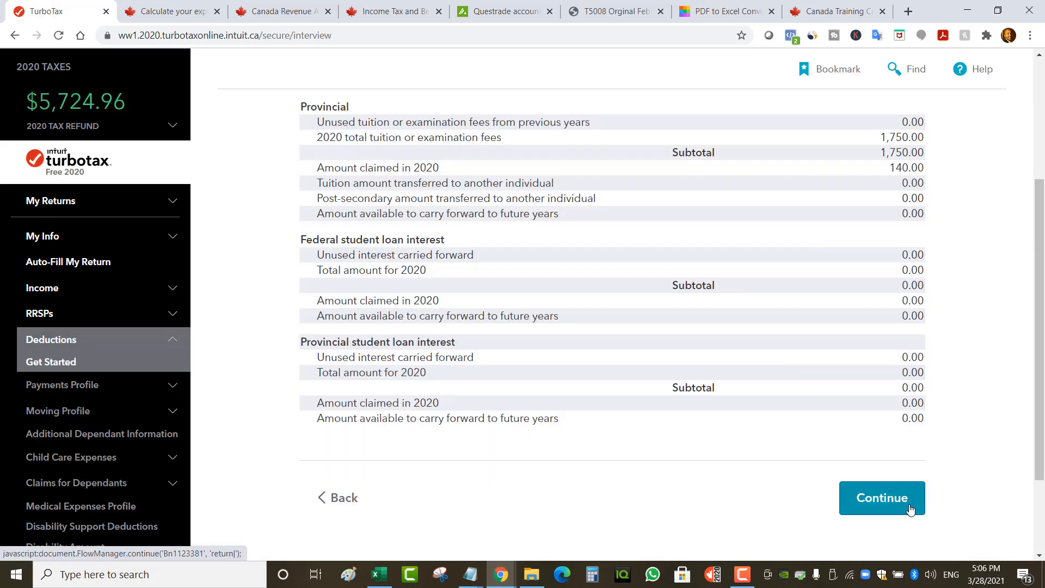
left_click(876, 497)
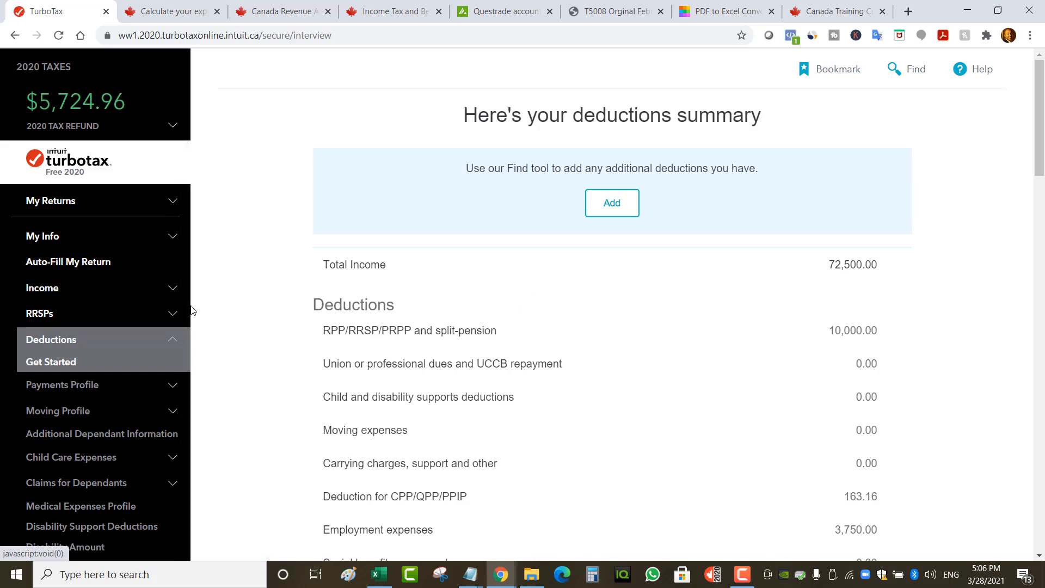
- Start the provincial credits and deductions part of the return and continue to the Solidarity Tax Credit questions
scroll(157, 269, "down", 5)
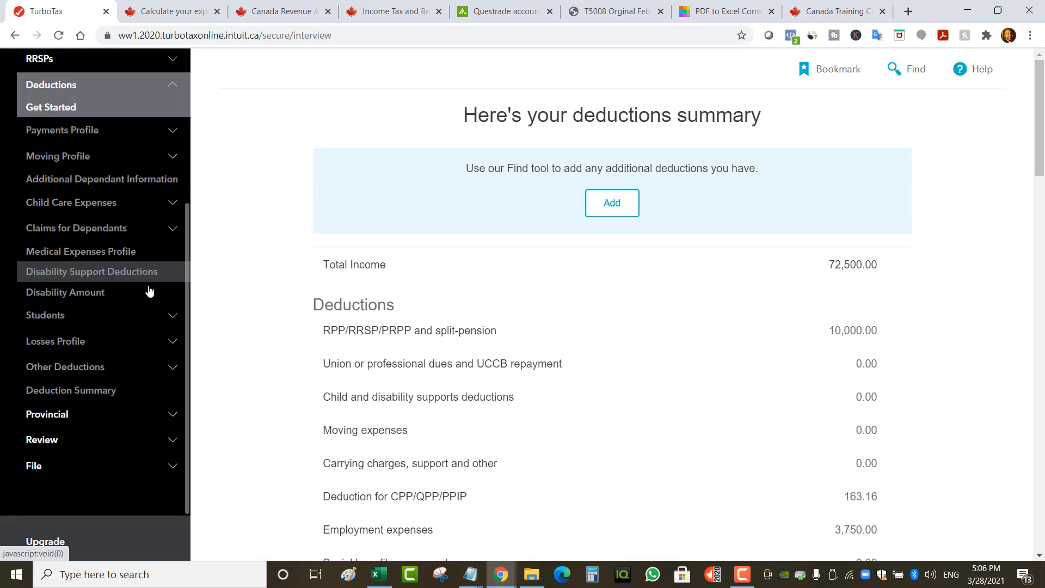
left_click(143, 413)
scroll(143, 414, "down", 2)
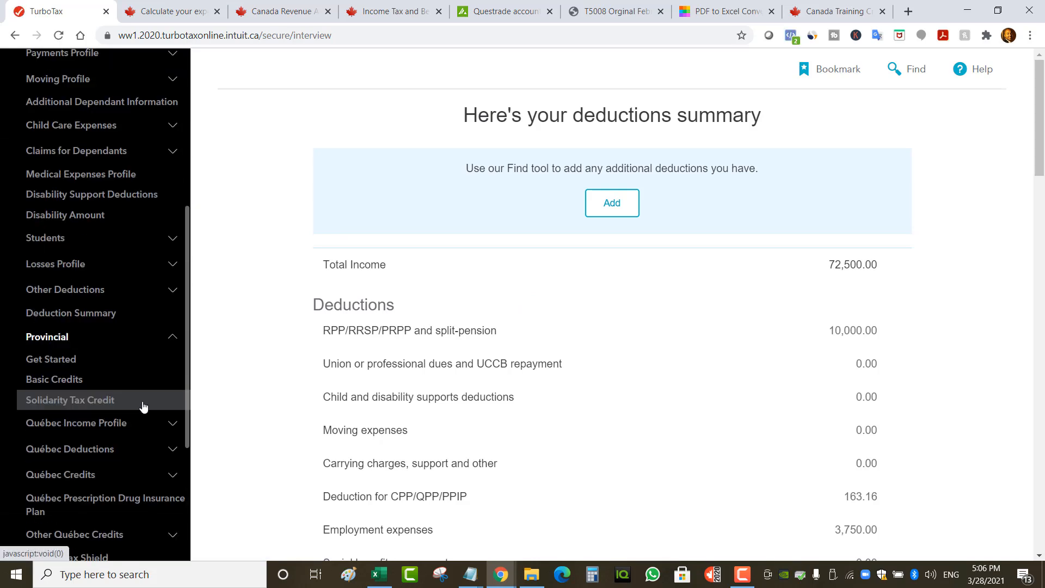
left_click(98, 361)
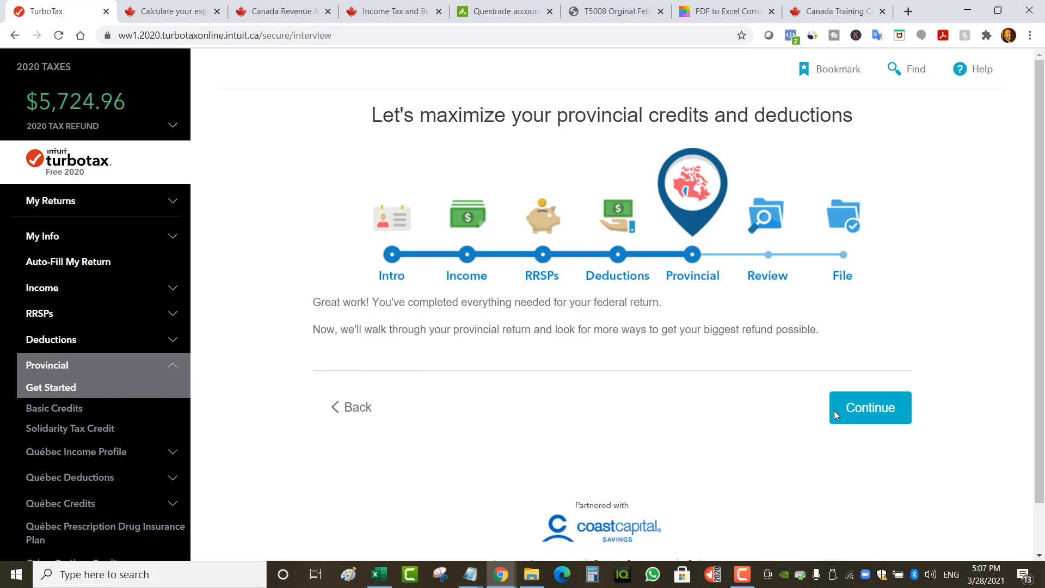
left_click(867, 418)
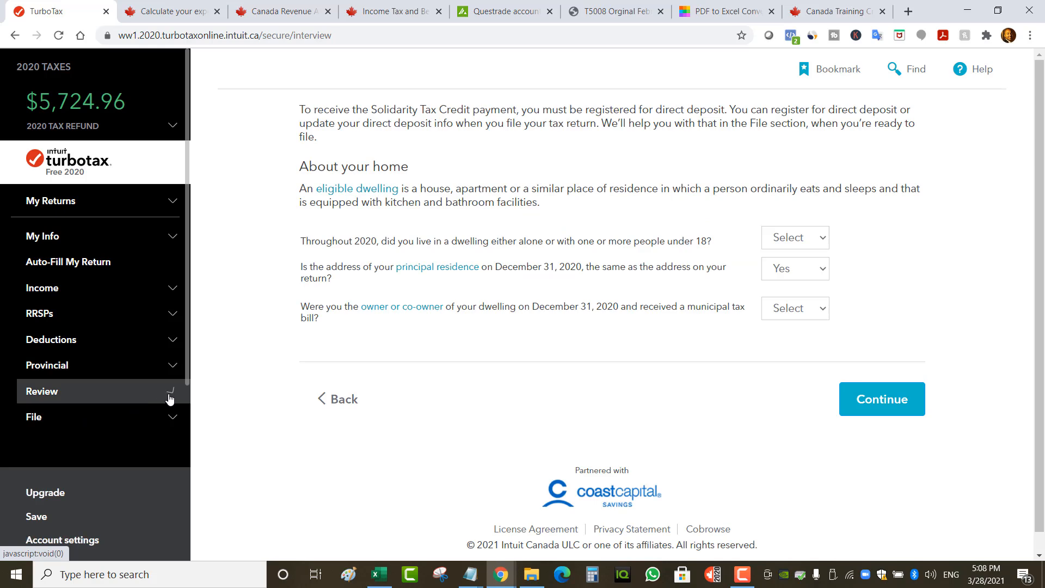
- Review the return summary, covering income, RRSP, credits and deductions, and provincial tax
left_click(170, 398)
scroll(171, 405, "down", 2)
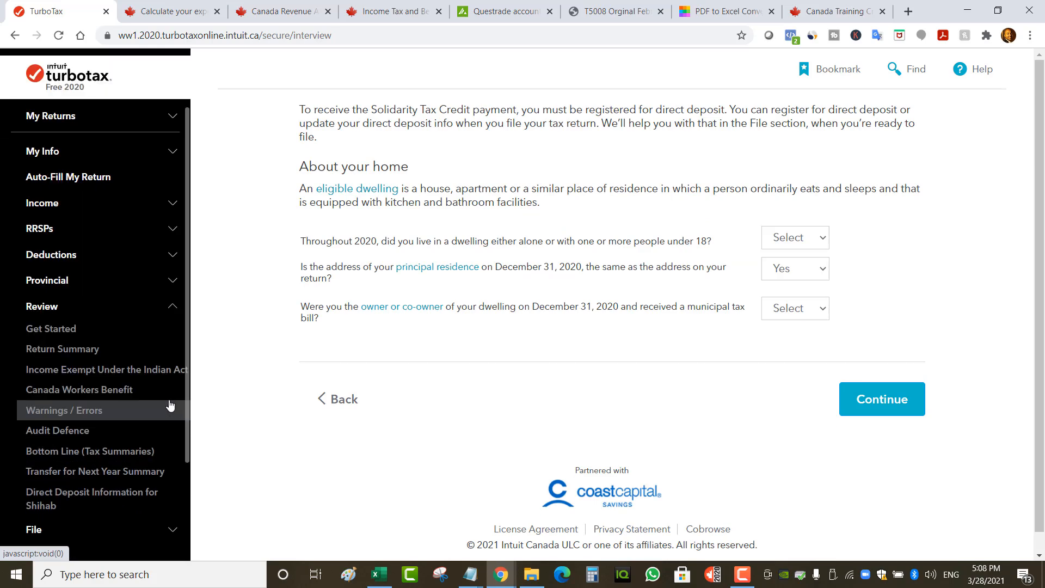
left_click(97, 354)
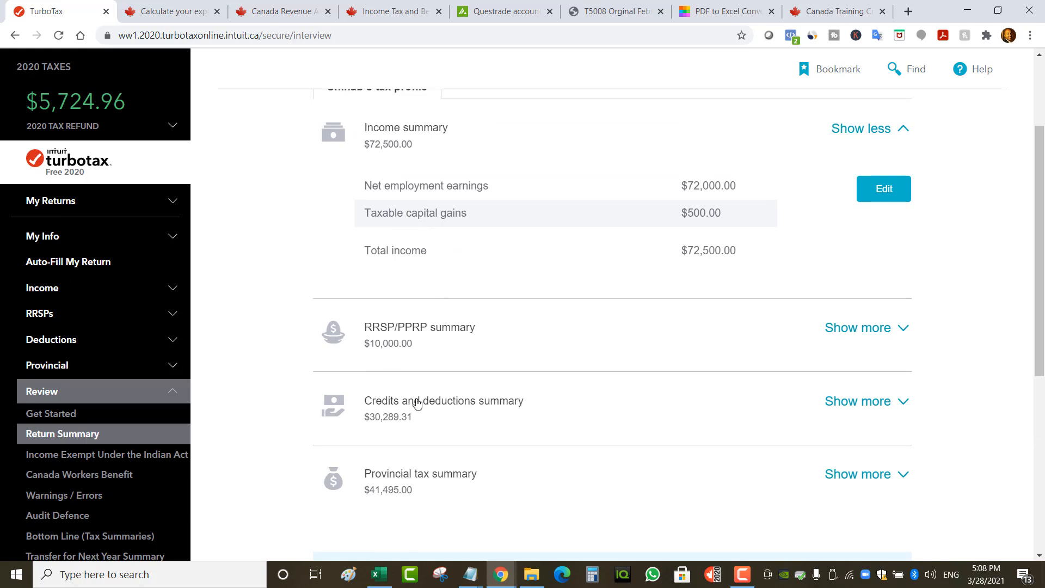
scroll(485, 428, "down", 2)
scroll(100, 497, "down", 3)
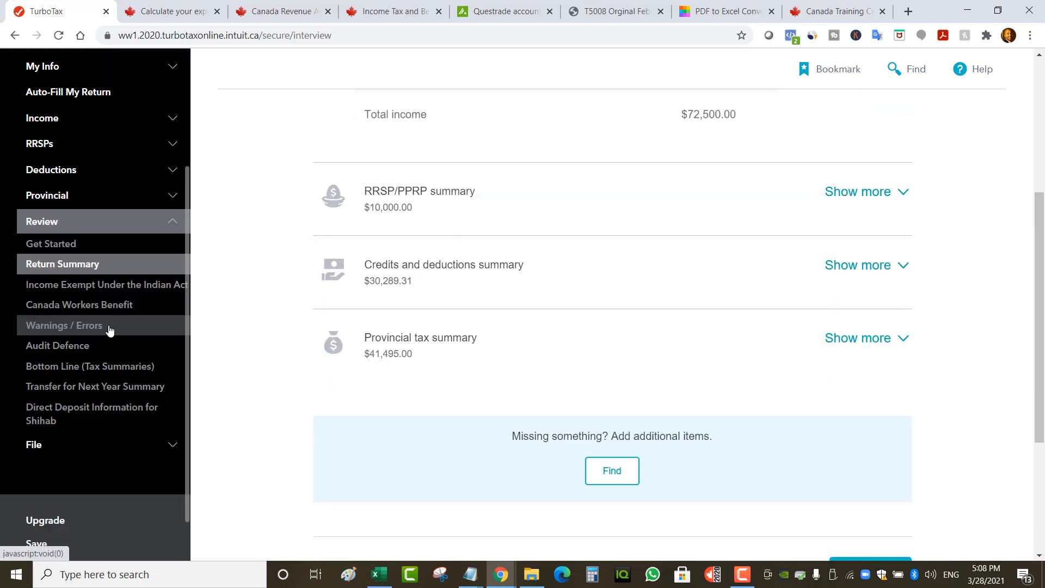
- Check the return's warnings, finish with them, and open the fix for the invalid Social Insurance Number error
left_click(110, 330)
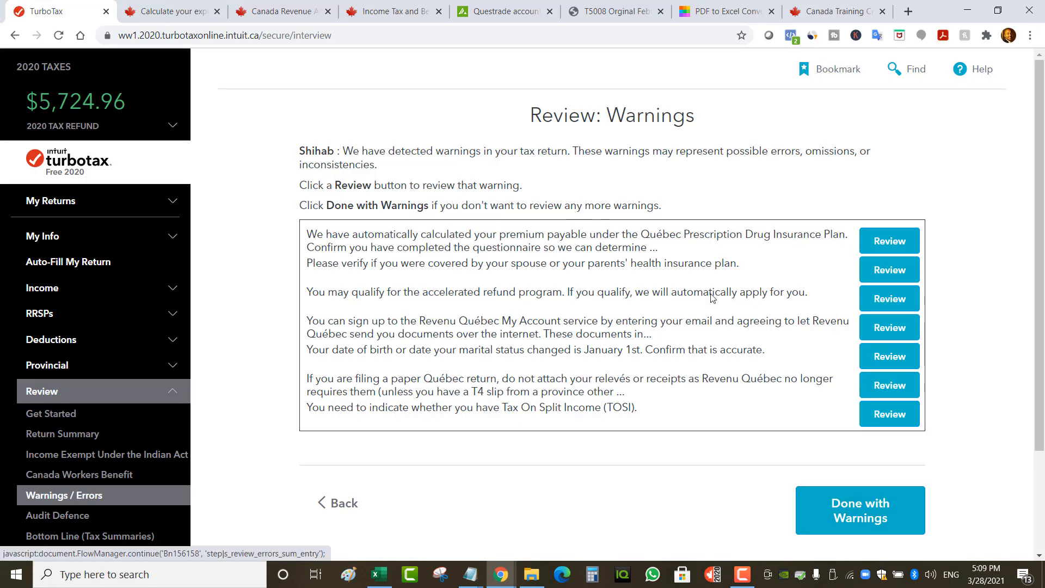
left_click(880, 519)
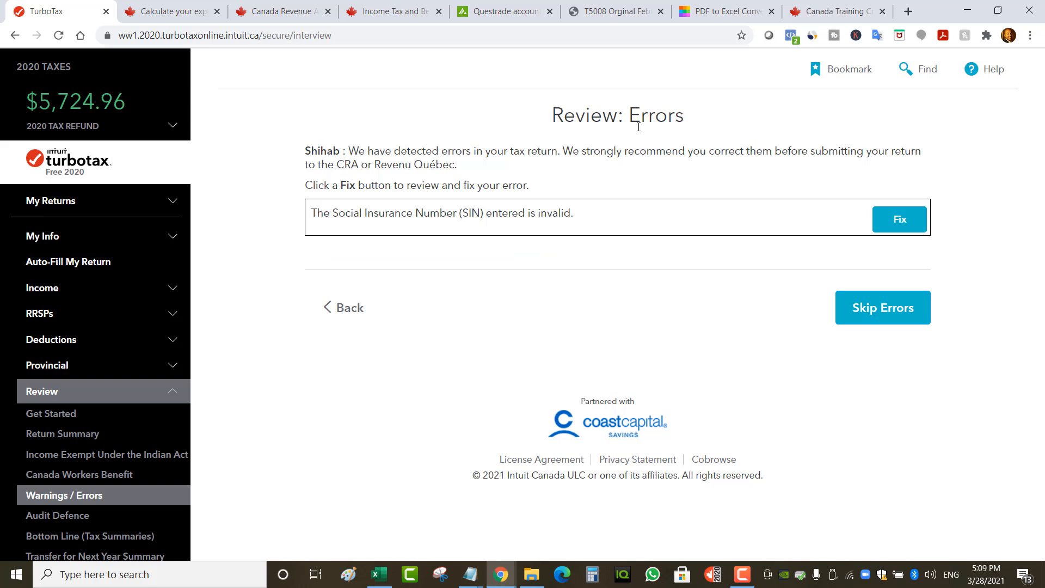
left_click_drag(684, 105, 630, 111)
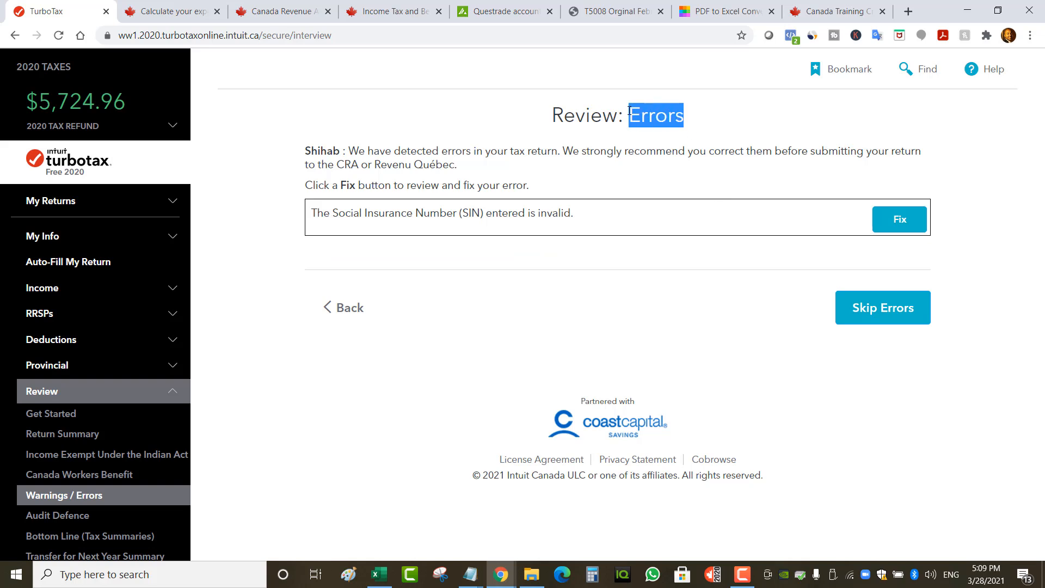
left_click_drag(594, 212, 309, 210)
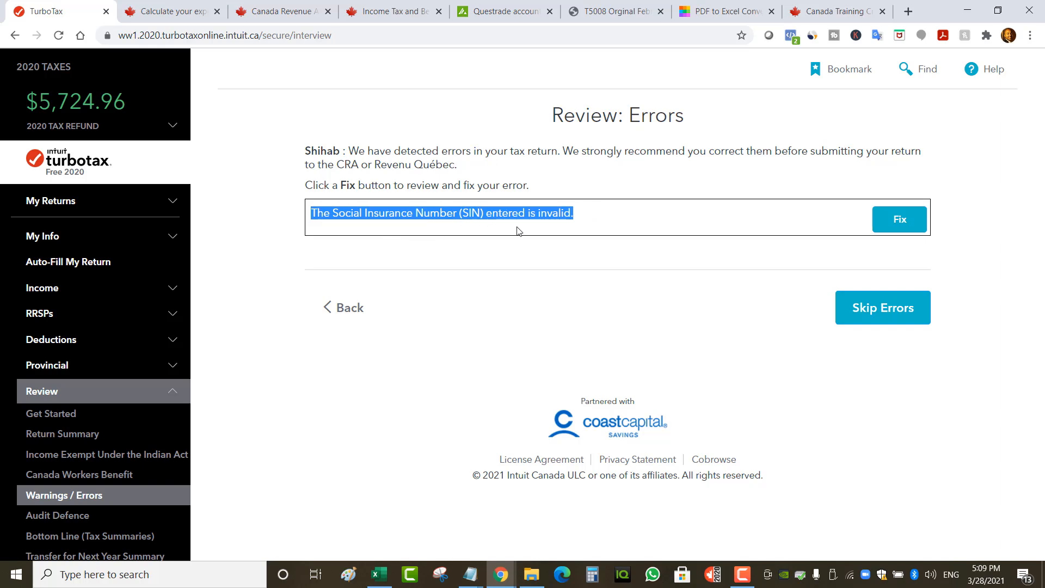
left_click(898, 220)
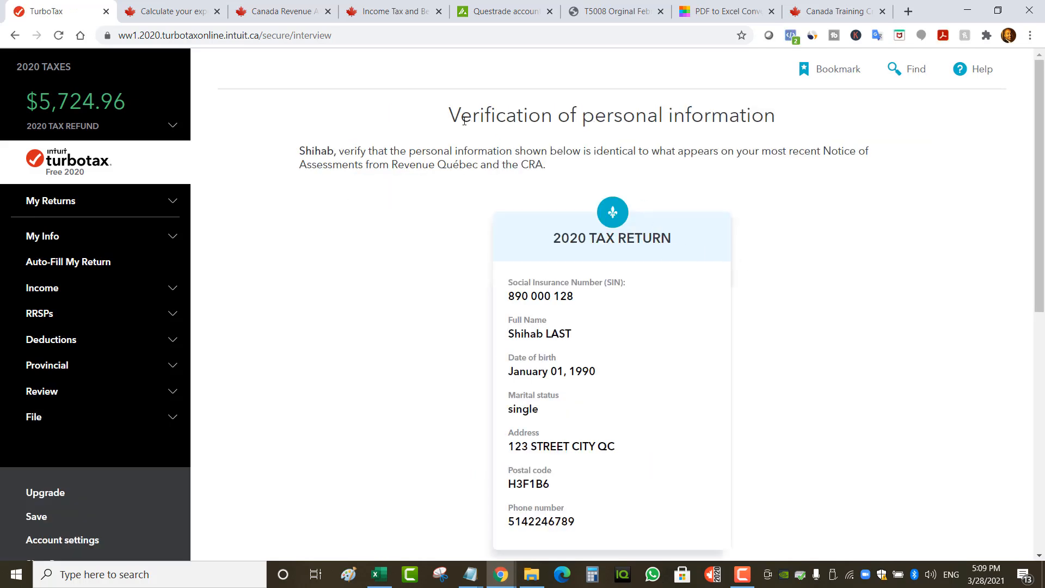
- Verify the personal information, keep the address as matching Revenu Québec's records, and certify it as complete and correct
scroll(706, 141, "down", 7)
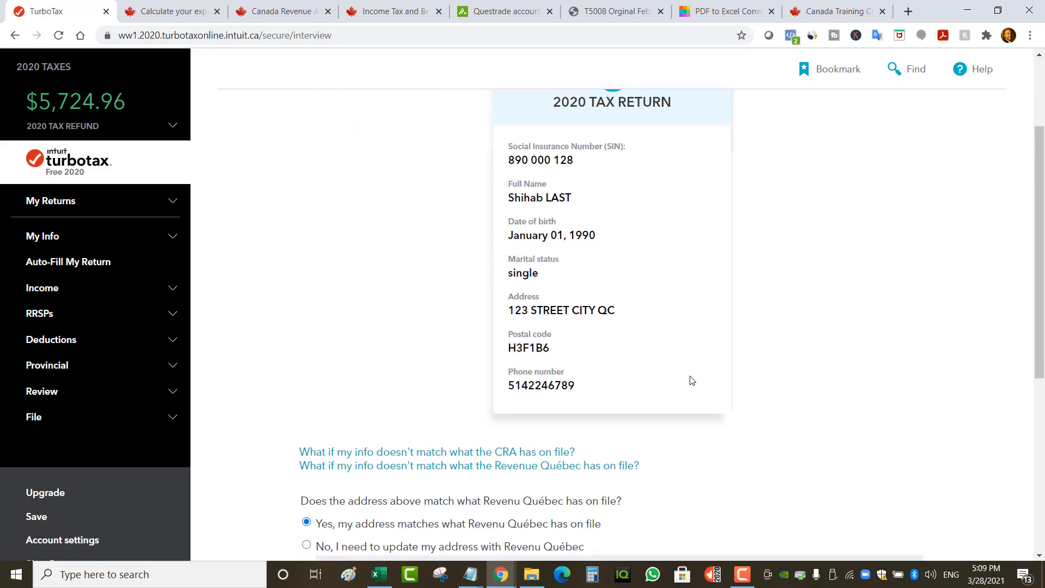
left_click(708, 459)
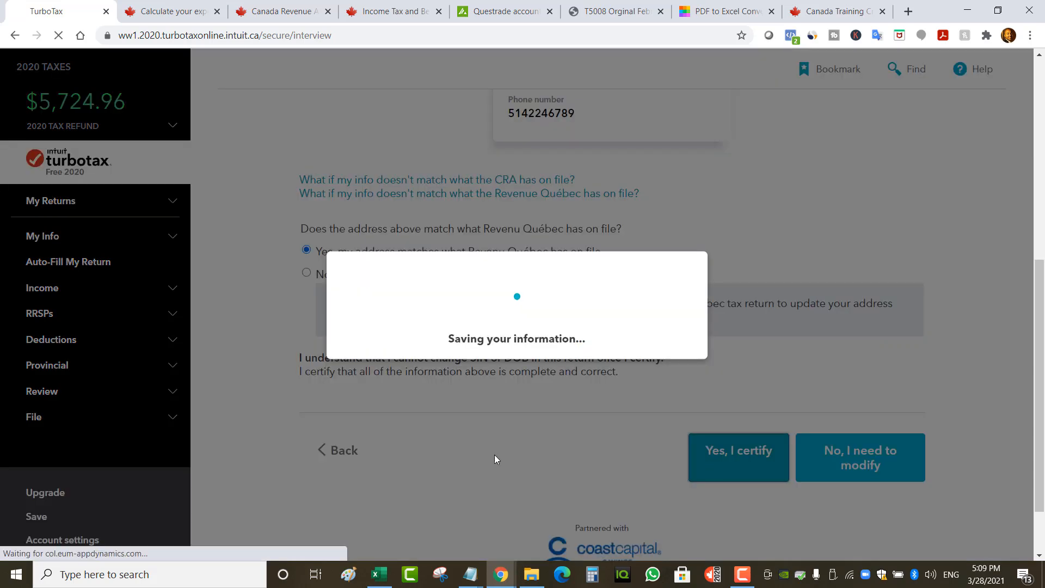
scroll(82, 419, "down", 4)
- Go to the filing steps, register the TurboTax Free order at checkout, and continue once the order is complete
left_click(91, 390)
left_click(103, 412)
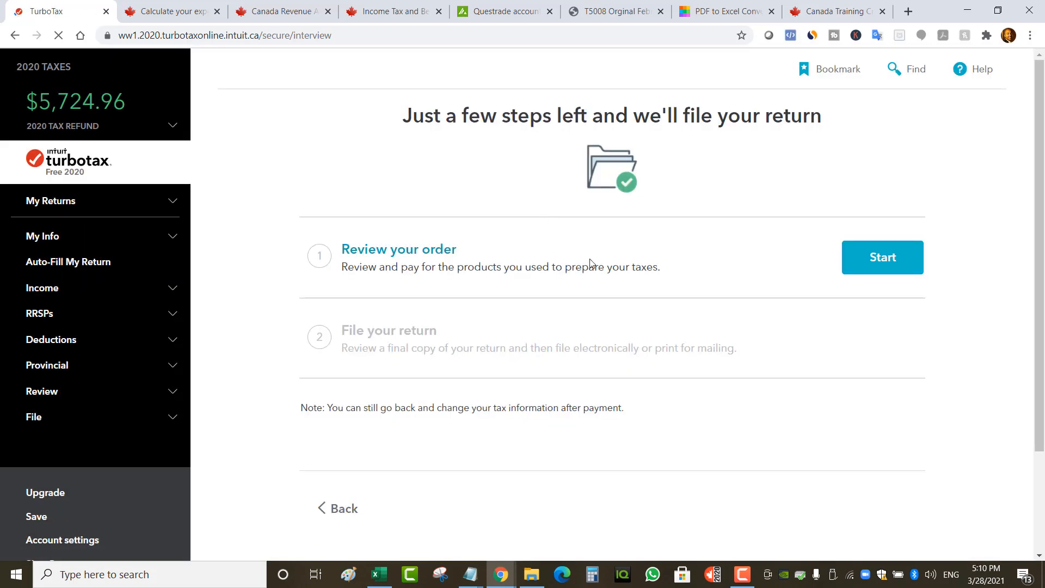
left_click(892, 253)
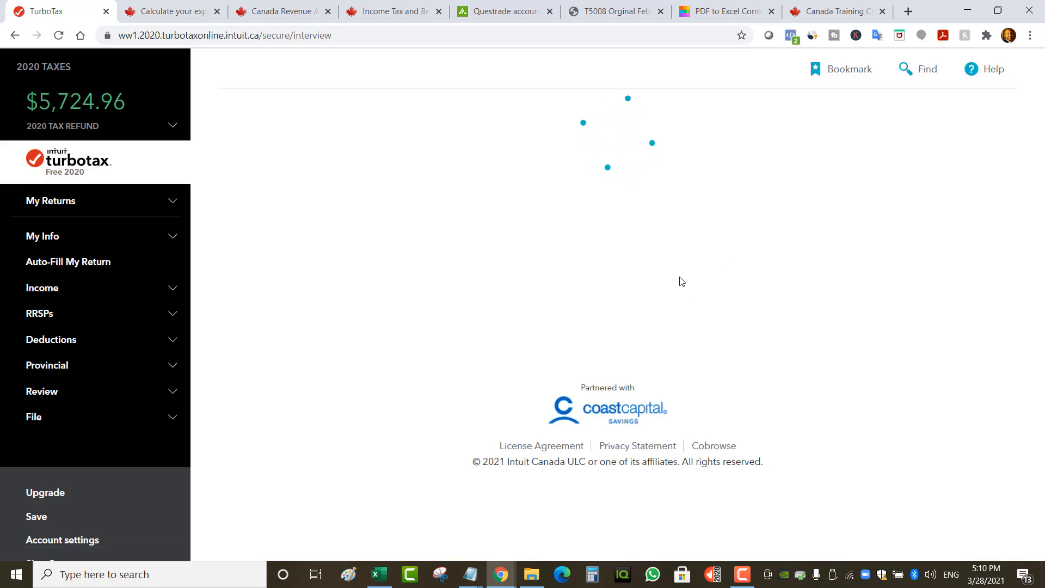
left_click(422, 324)
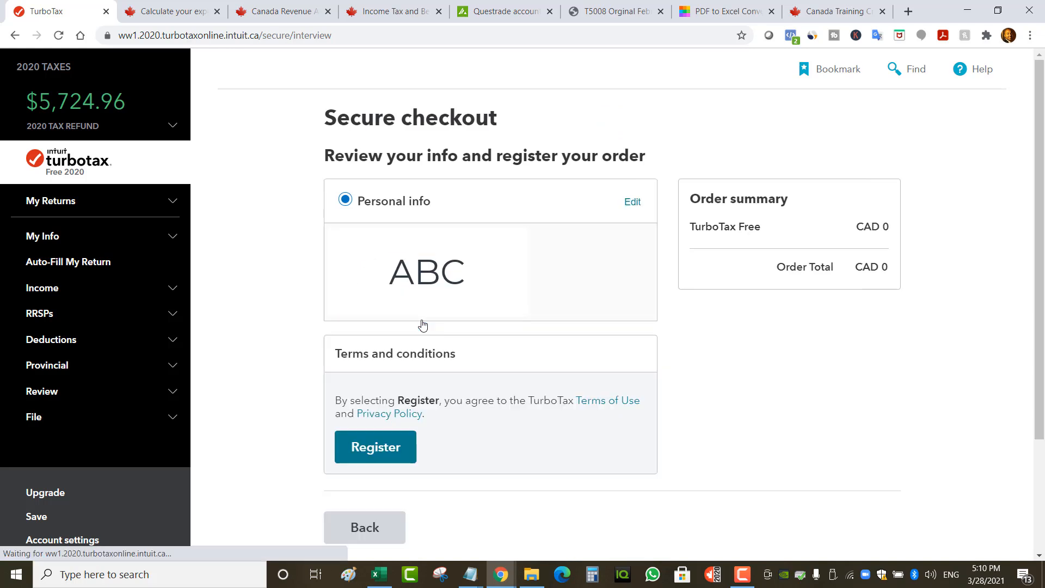
left_click(401, 453)
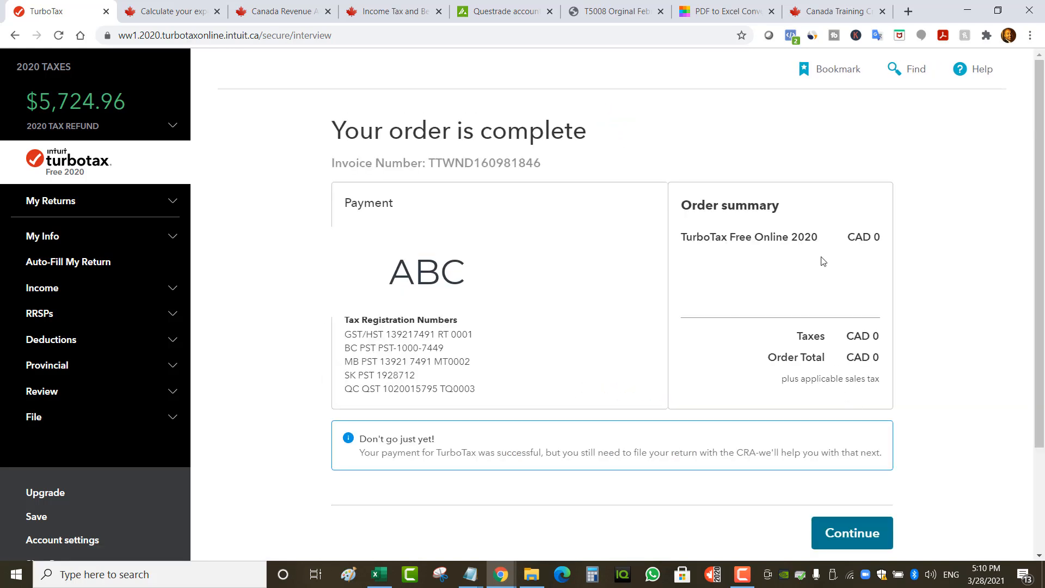
left_click(846, 534)
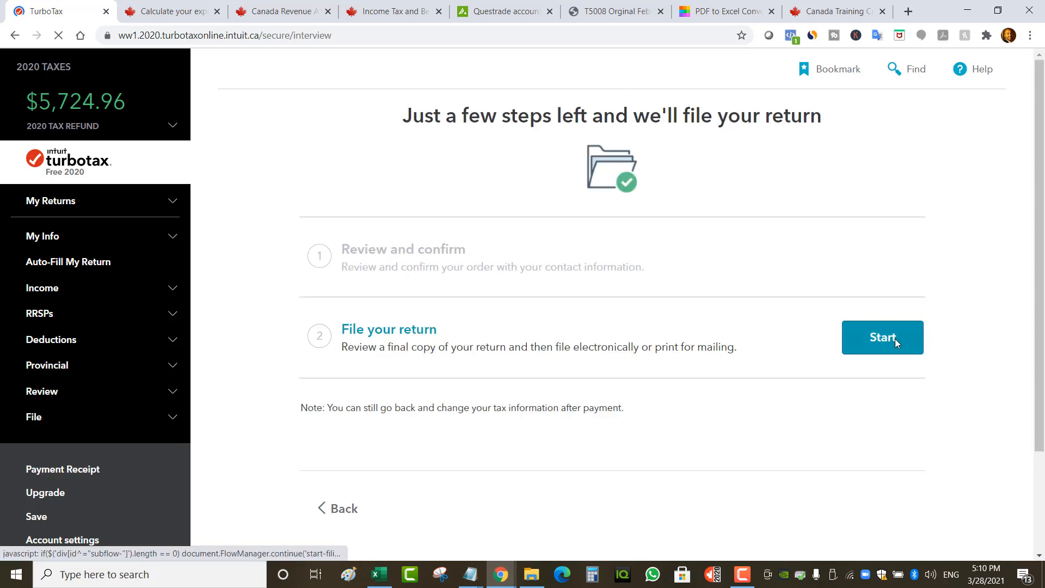
- Start filing the return, answer "No, I am already signed up" for CRA online mail, and choose to print and mail the returns
left_click(895, 341)
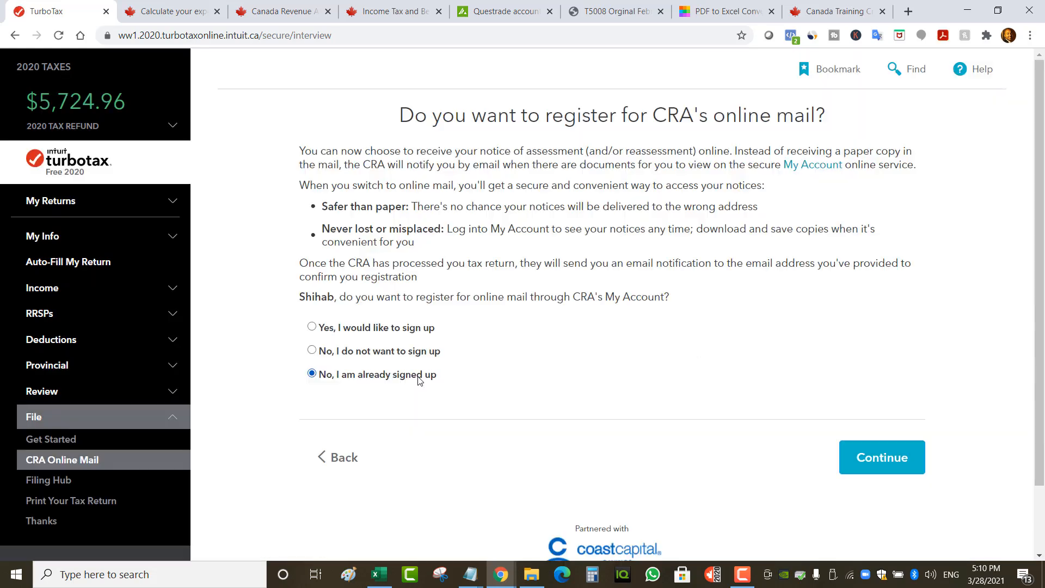
left_click(874, 464)
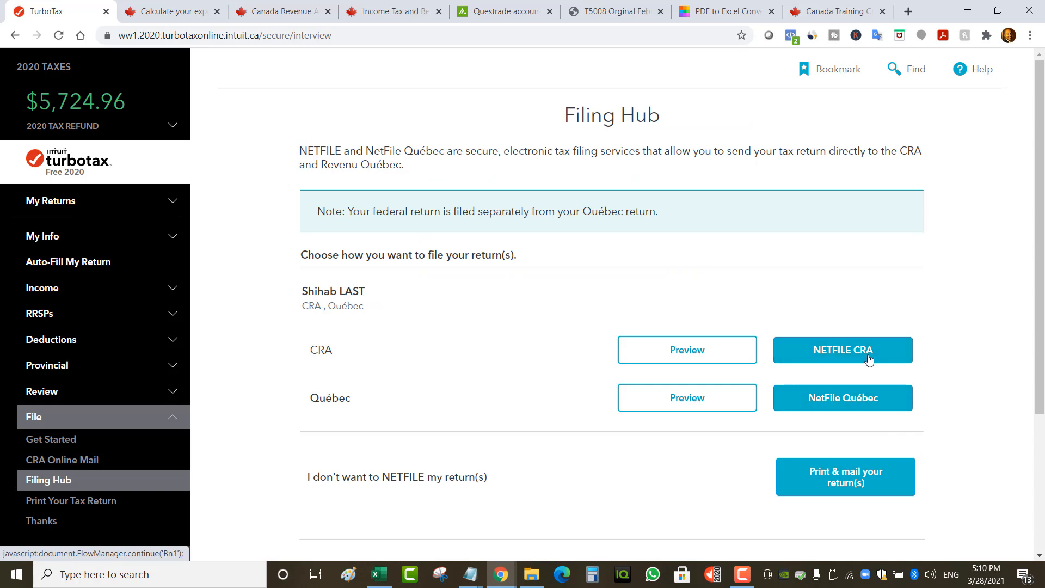
left_click(869, 483)
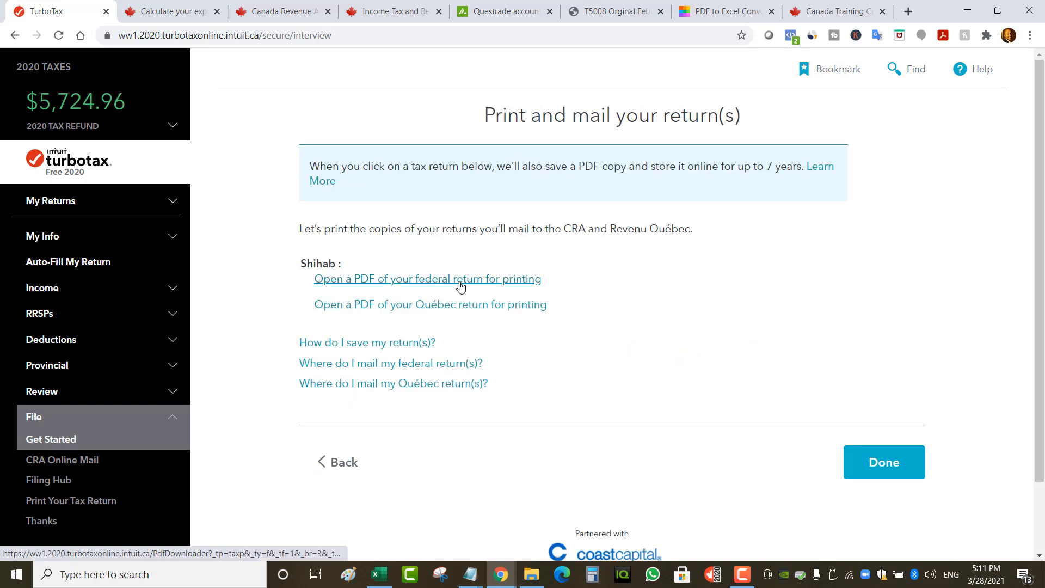
- Download the federal return as a PDF, open it, and dismiss the download scan notice
left_click(460, 281)
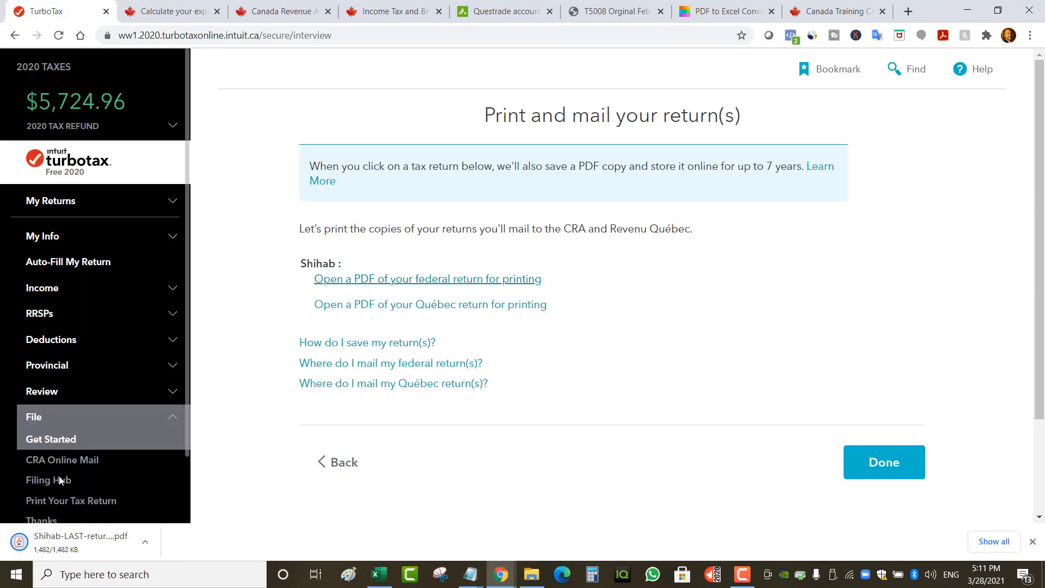
left_click(74, 546)
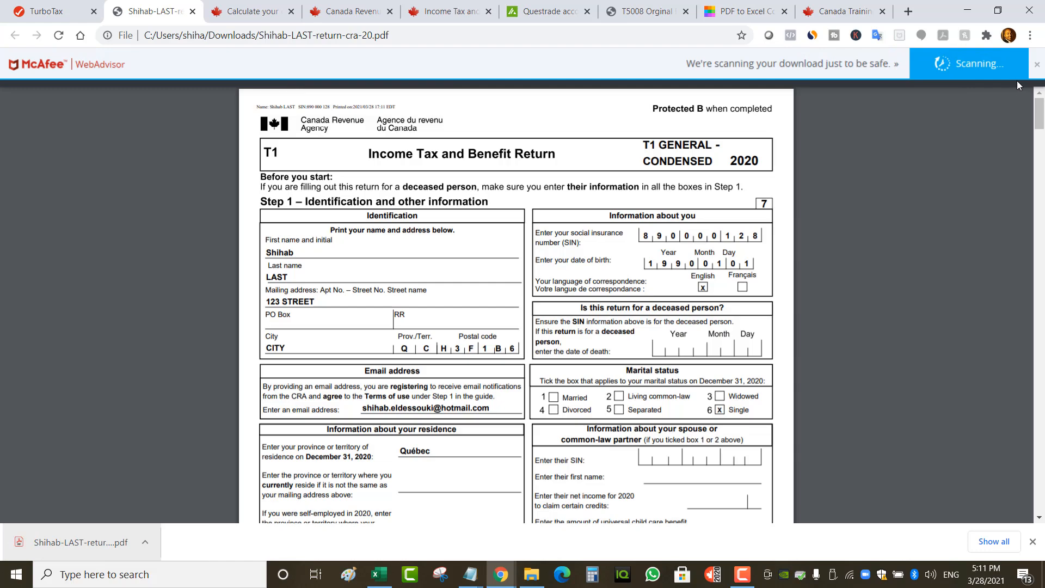
left_click(1037, 64)
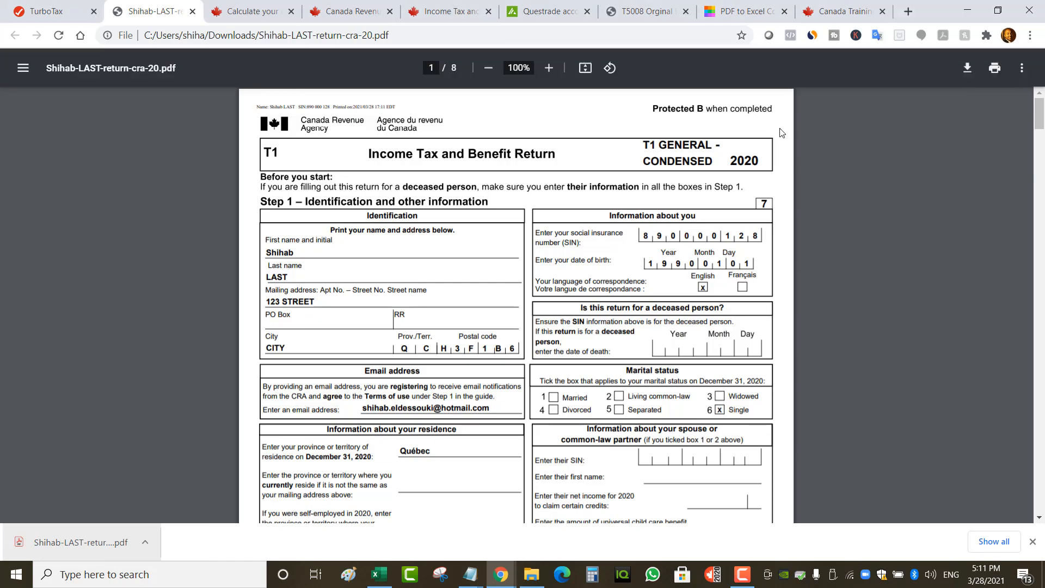
- Enlarge the federal return PDF to 150% and look over the T1-KFS (Keying Field Summary) income and deduction lines
left_click(550, 70)
left_click(549, 69)
left_click(550, 69)
scroll(671, 385, "down", 20)
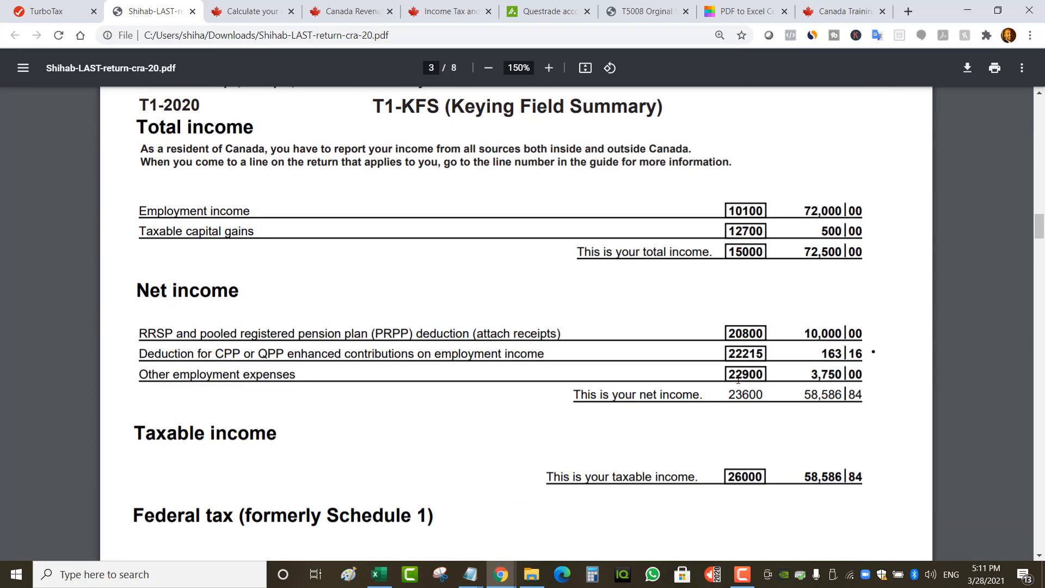
- Look through the return pages and examine the taxable capital gains line and its amount under Total income
scroll(738, 379, "down", 20)
scroll(739, 383, "down", 20)
scroll(738, 383, "down", 15)
scroll(653, 304, "up", 20)
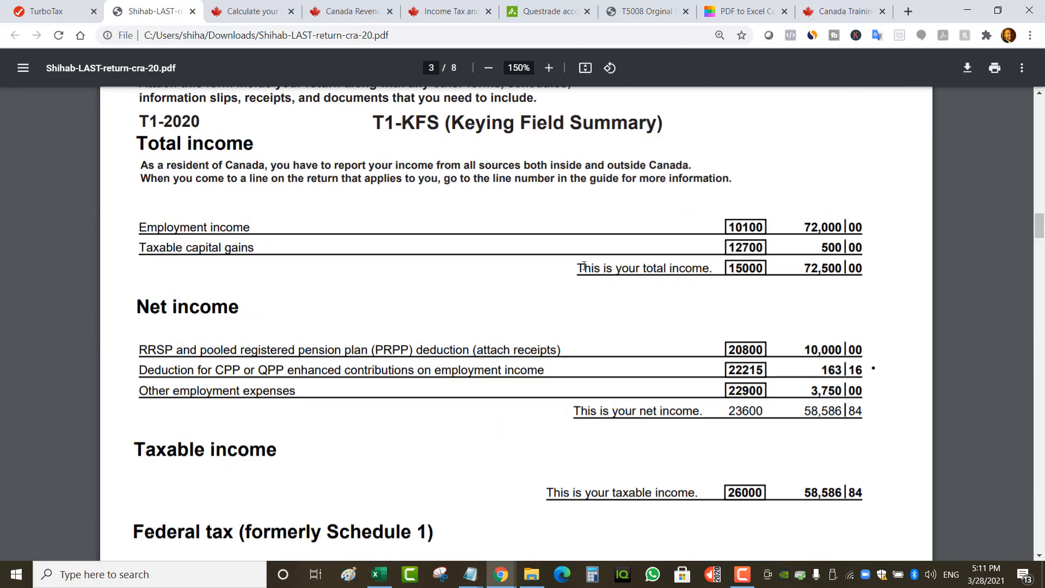
left_click_drag(140, 249, 262, 254)
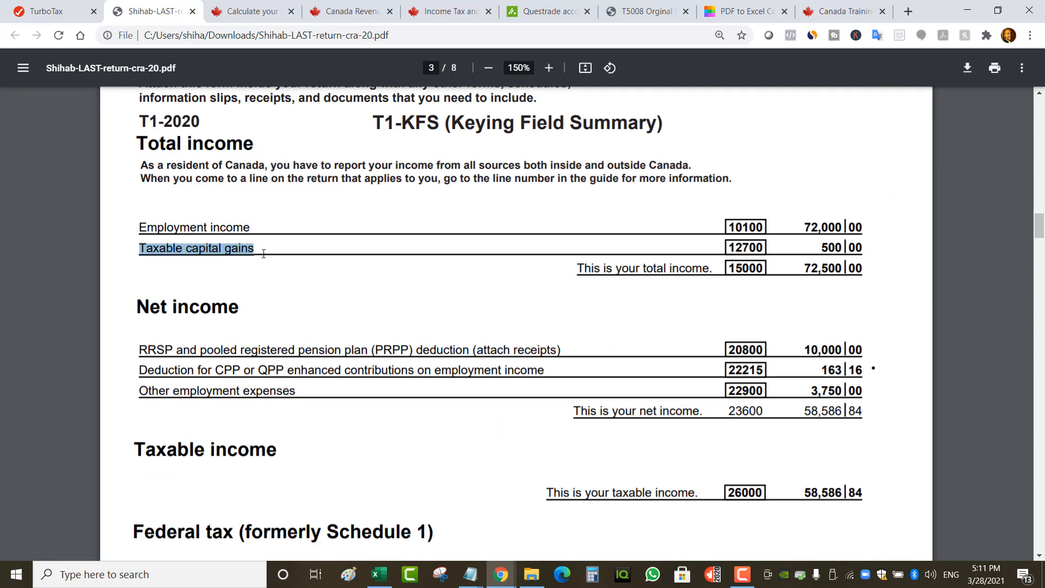
left_click_drag(809, 269, 825, 251)
left_click(817, 249)
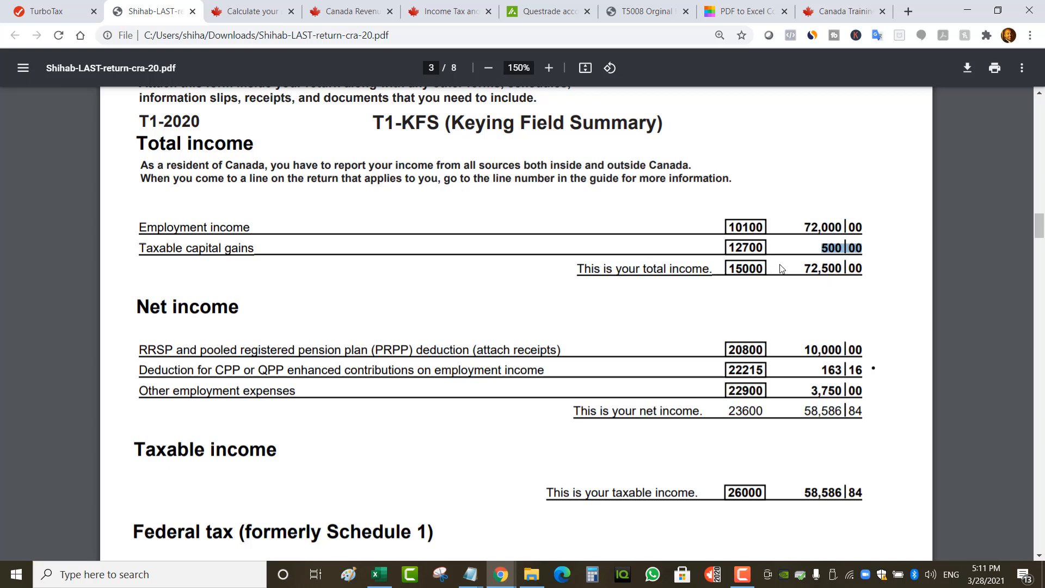
left_click(866, 262)
- Examine the RRSP deduction on line 20800 and the other employment expenses on line 22900 under Net income
scroll(784, 304, "down", 3)
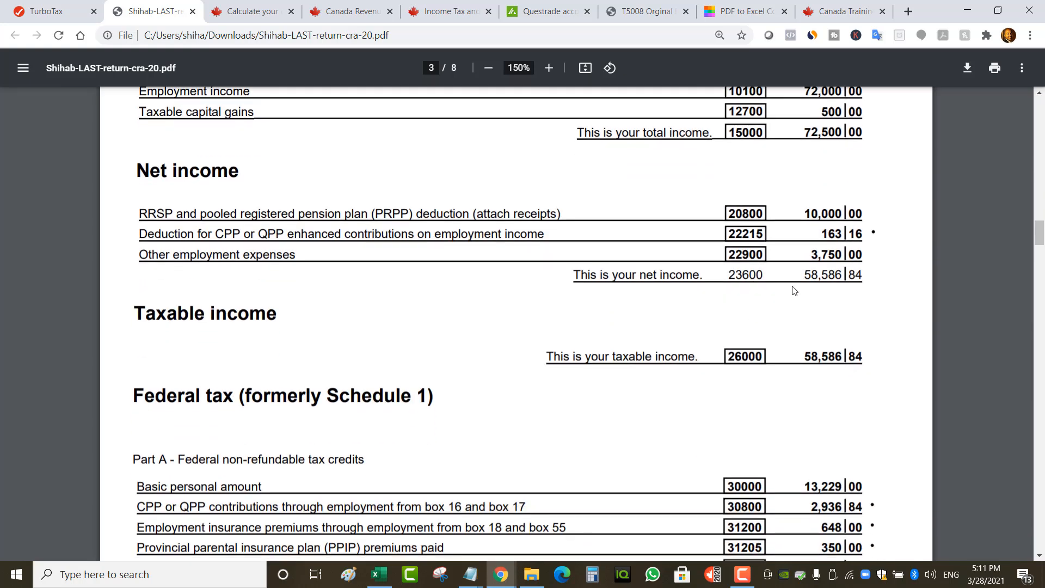
scroll(575, 279, "up", 1)
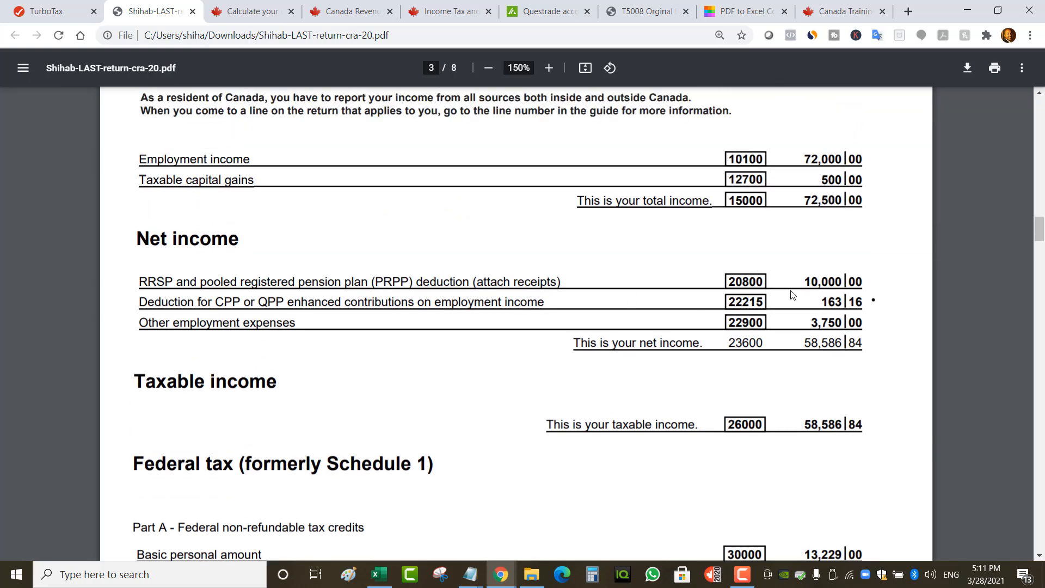
left_click_drag(801, 280, 868, 281)
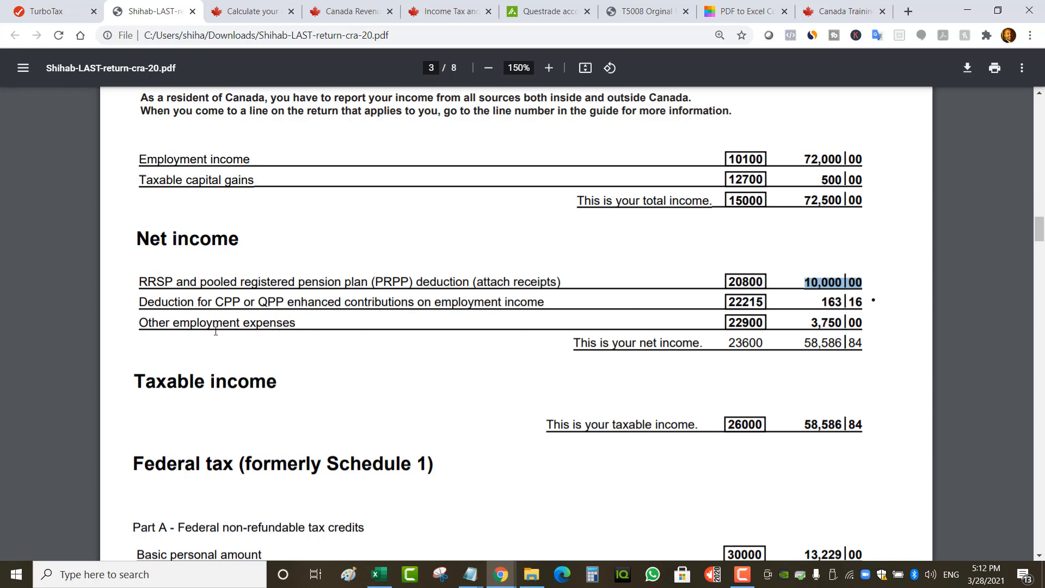
left_click_drag(302, 330, 142, 317)
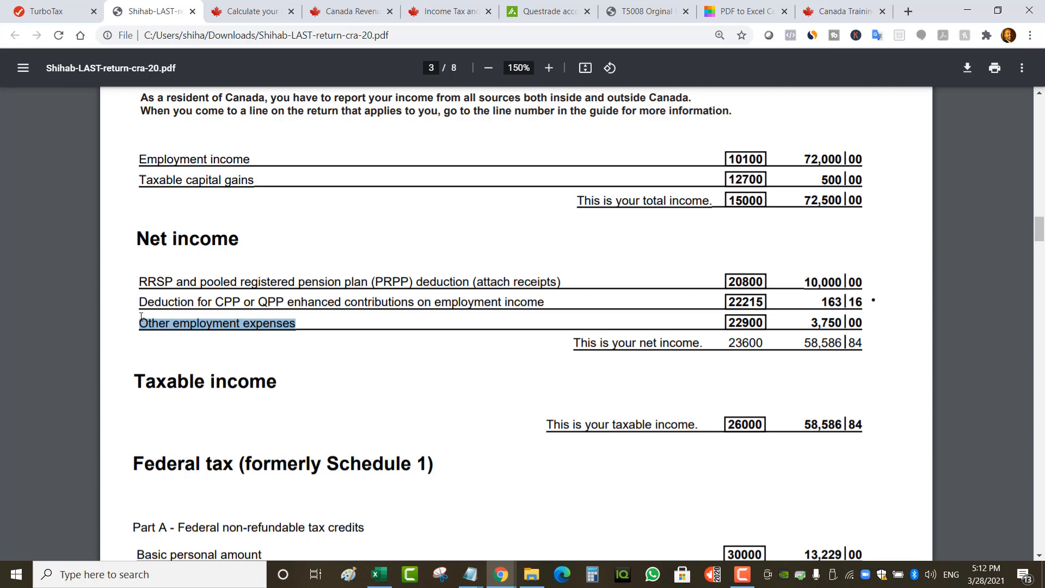
left_click_drag(807, 324, 864, 321)
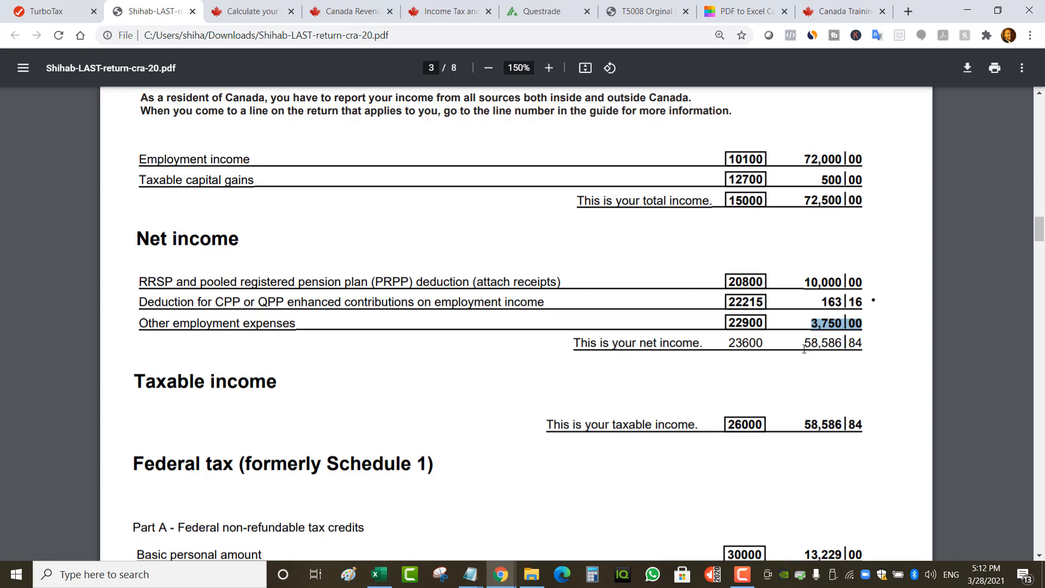
left_click(810, 325)
left_click_drag(807, 325, 862, 324)
- Compare the Net income deductions with total income on line 15000 and net income on line 23600
left_click(813, 282)
left_click_drag(805, 281, 842, 279)
left_click_drag(810, 342, 817, 321)
left_click_drag(804, 281, 822, 301)
left_click_drag(804, 200, 852, 201)
left_click_drag(805, 344, 861, 341)
left_click(815, 343)
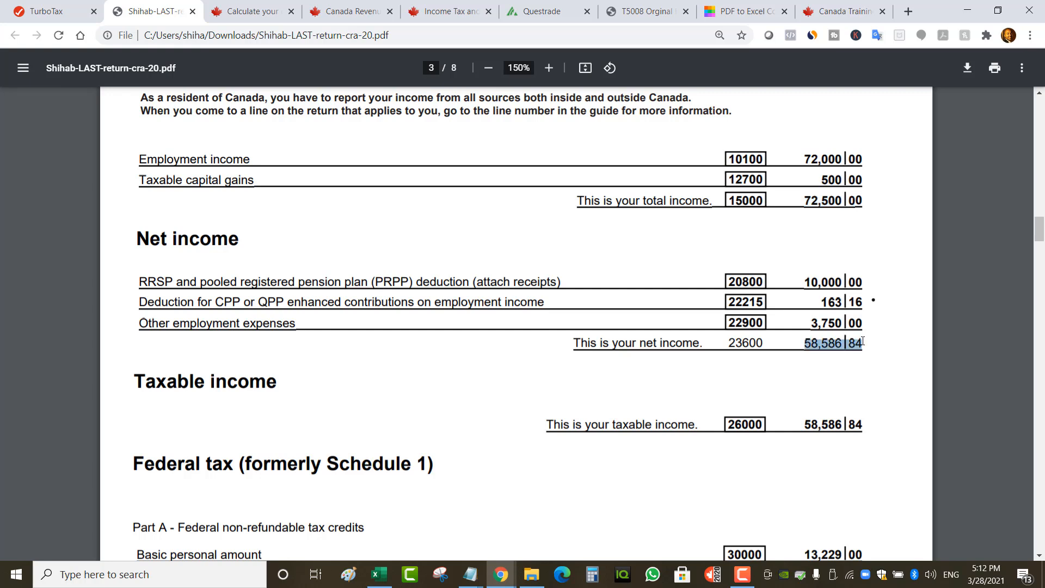
- Compare the taxable income on line 26000 with the total income and employment income amounts
scroll(856, 332, "down", 1)
left_click_drag(805, 356, 863, 355)
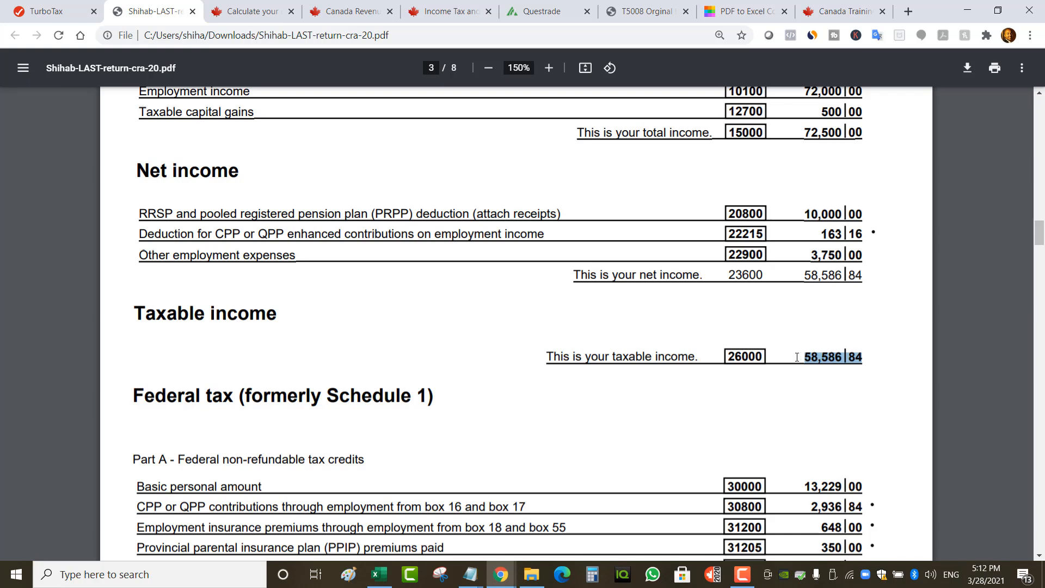
left_click_drag(799, 357, 857, 357)
scroll(839, 370, "up", 2)
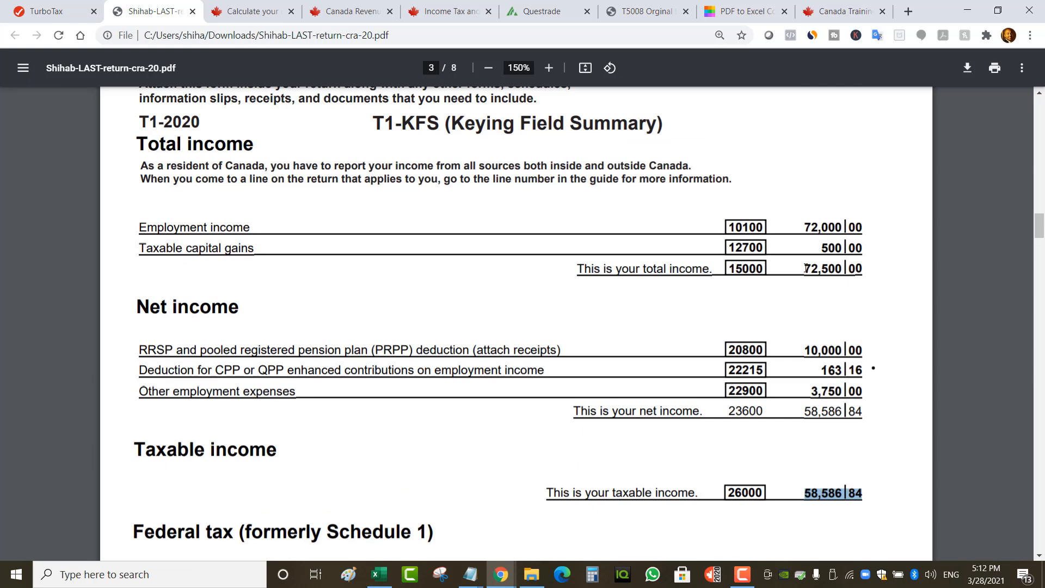
left_click_drag(805, 268, 841, 261)
left_click_drag(797, 221, 842, 225)
scroll(789, 277, "down", 2)
left_click(790, 275)
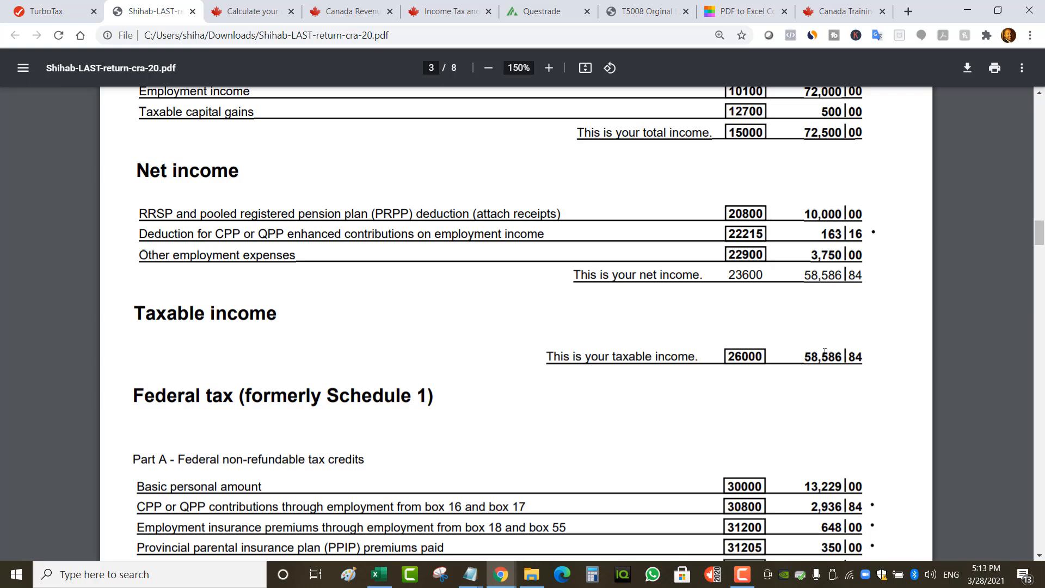
left_click_drag(811, 356, 842, 357)
- Check the total payable on line 43500 in Step 7, and return to the taxable income line on page 3
scroll(822, 378, "down", 1)
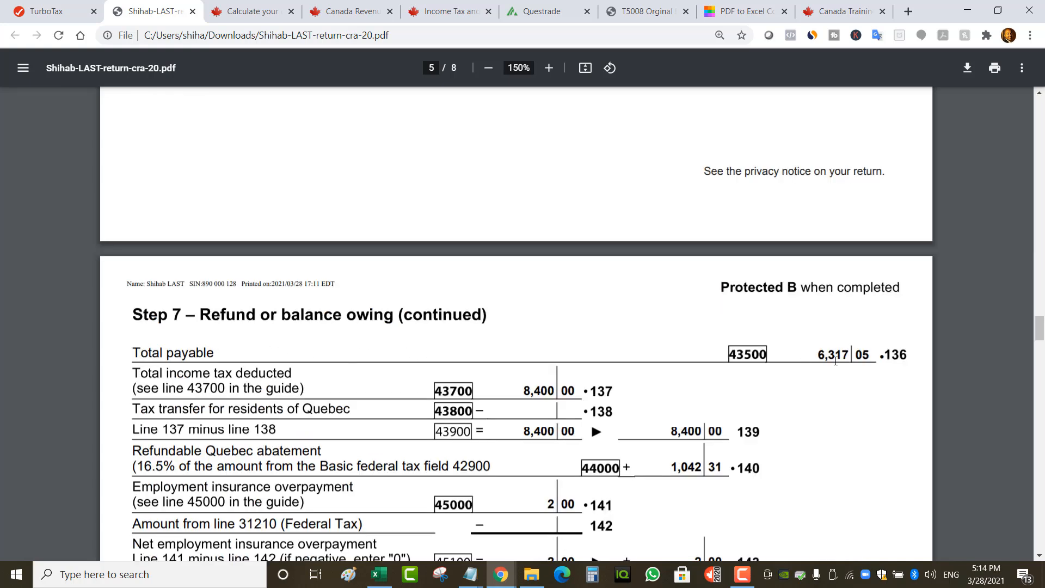
left_click_drag(825, 356, 857, 355)
left_click(821, 356)
scroll(855, 349, "up", 18)
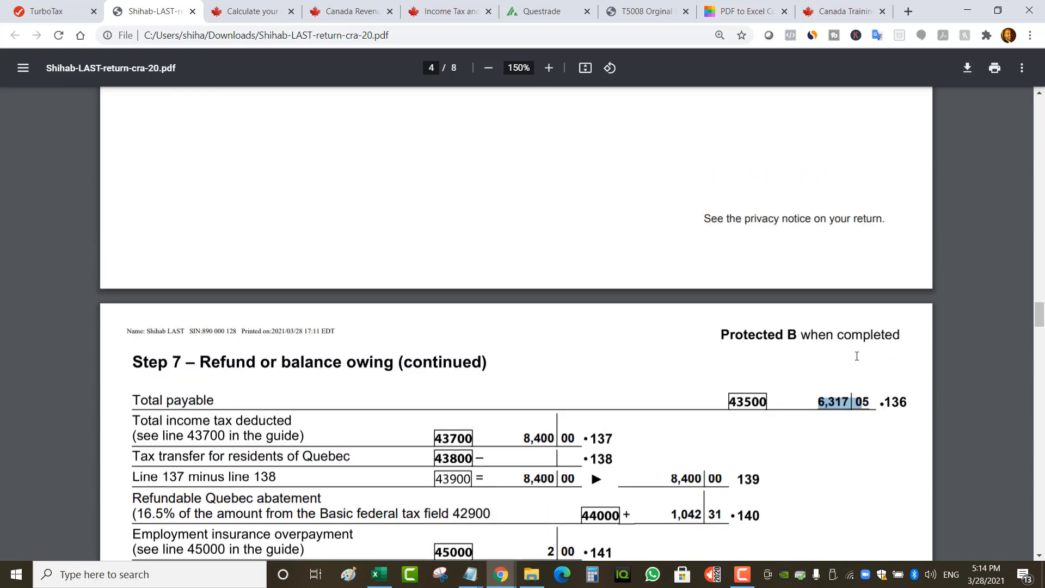
scroll(850, 328, "up", 15)
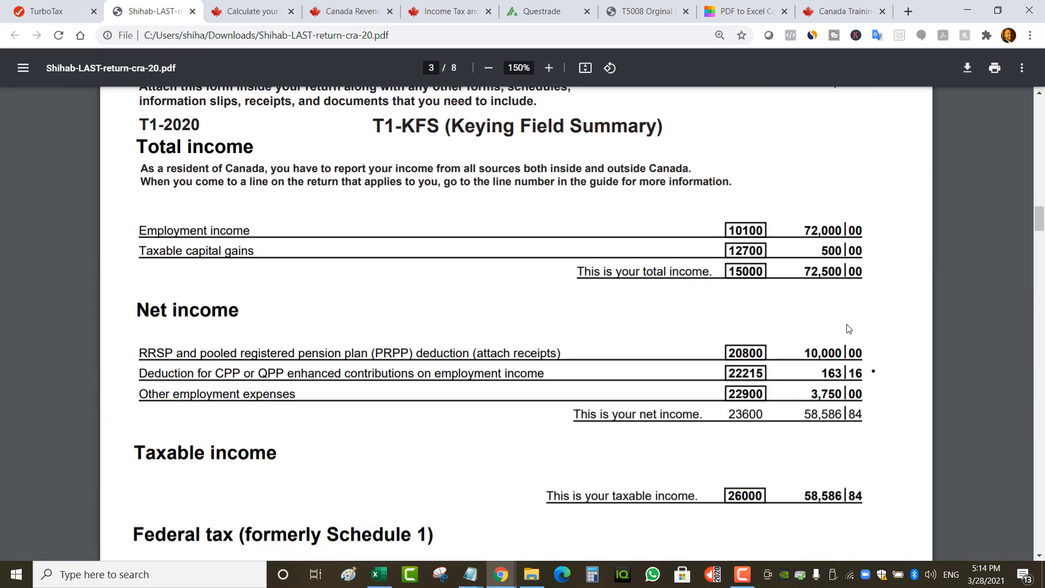
scroll(855, 387, "down", 5)
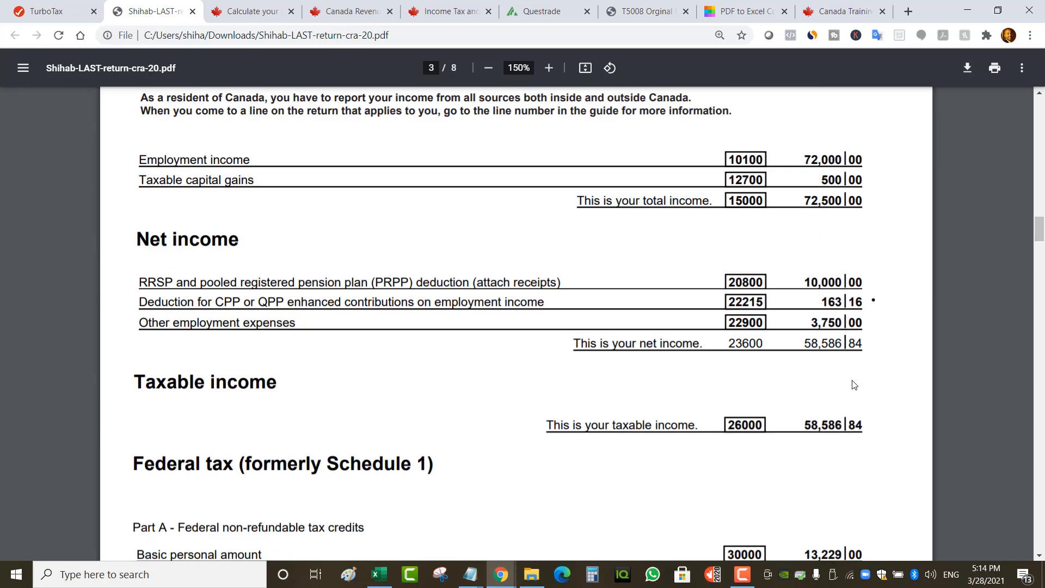
scroll(852, 384, "down", 3)
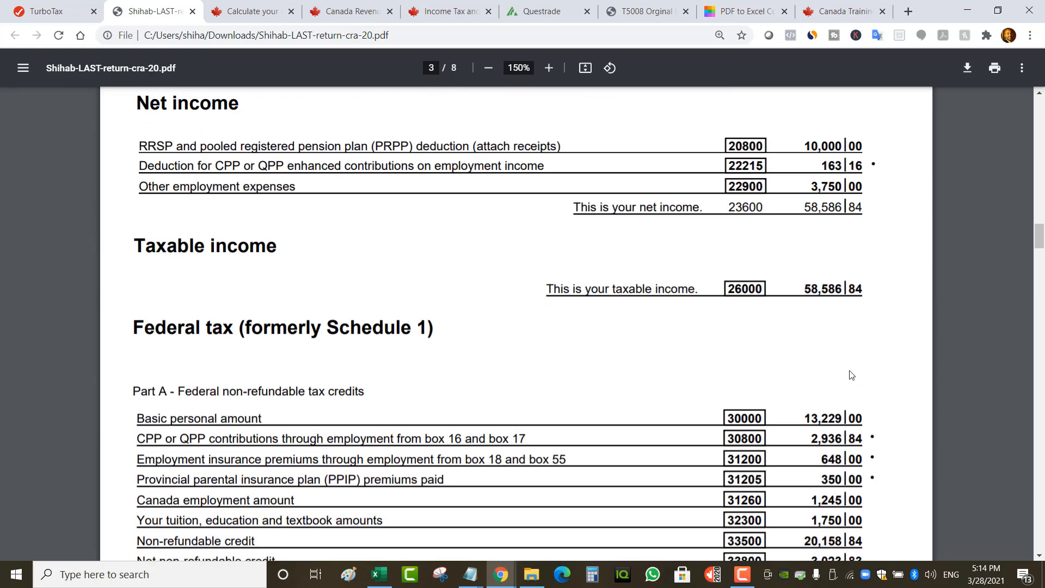
mouse_move(806, 293)
left_mouse_down()
mouse_move(852, 290)
mouse_move(854, 305)
mouse_move(823, 300)
left_mouse_up()
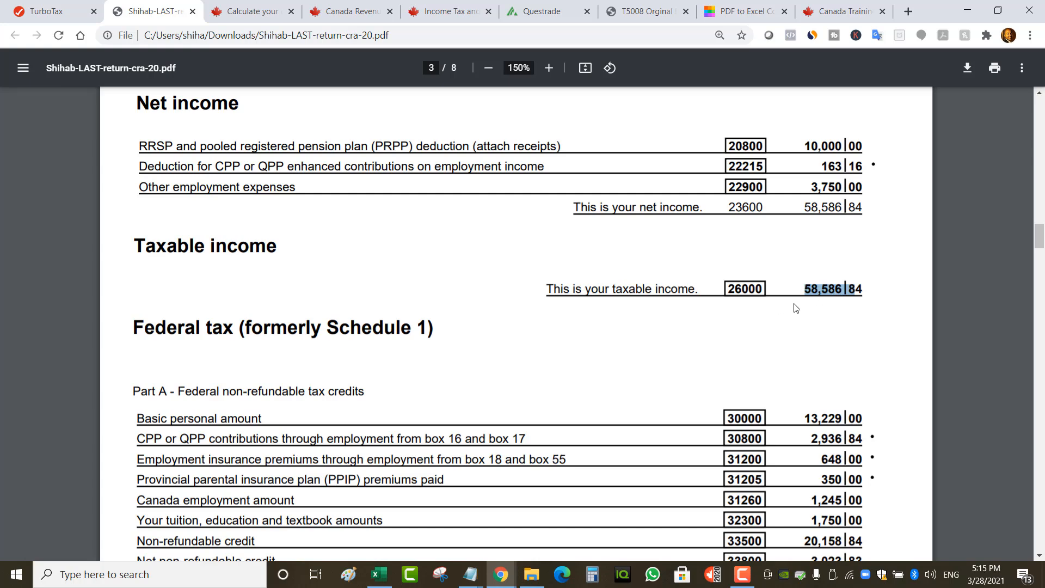
- Examine the Part A federal non-refundable tax credits, from the basic personal amount through tuition to the total on line 35000
scroll(786, 305, "down", 5)
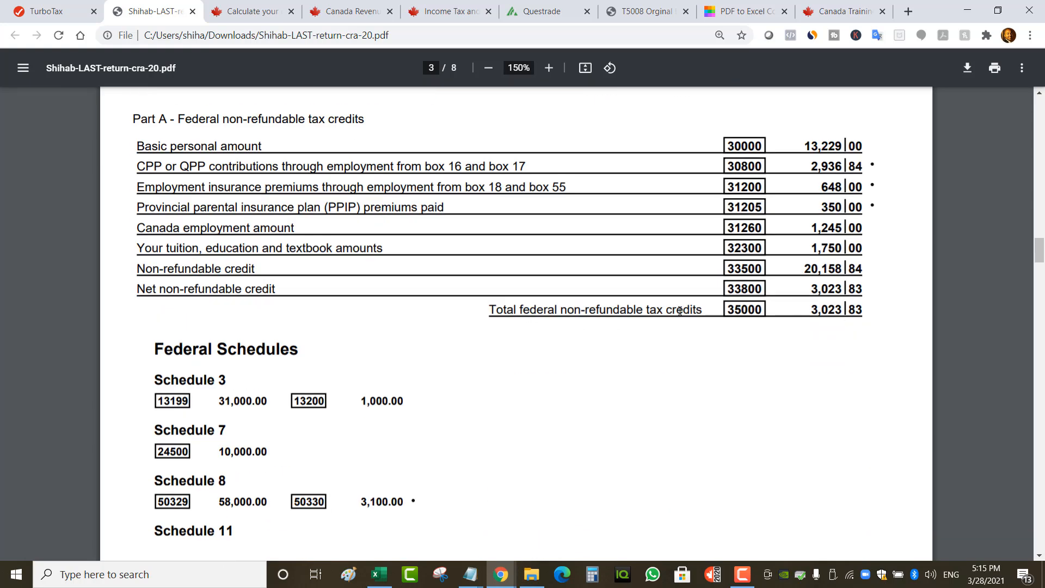
left_click_drag(137, 145, 263, 146)
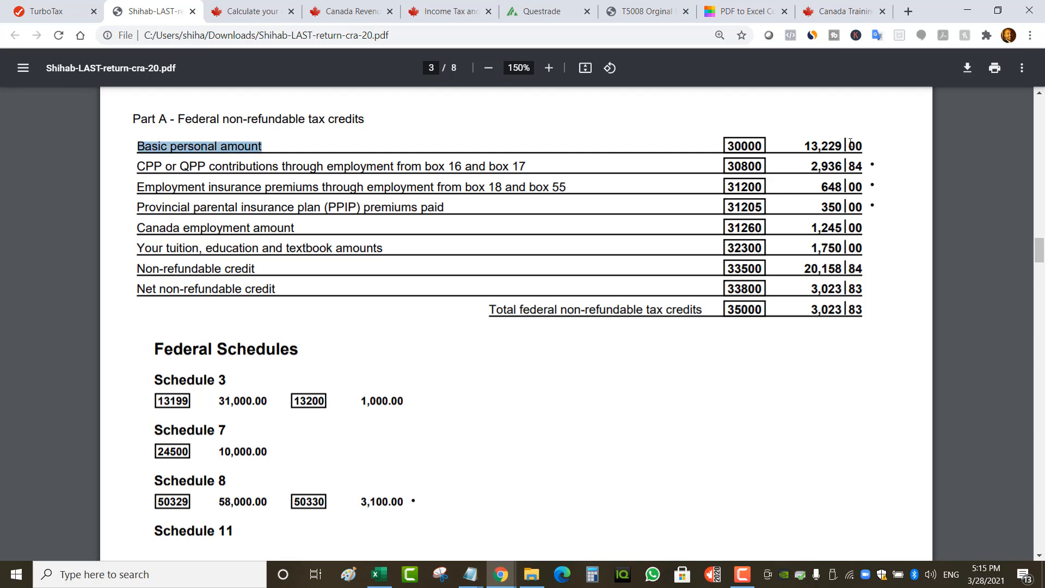
left_click_drag(165, 166, 253, 167)
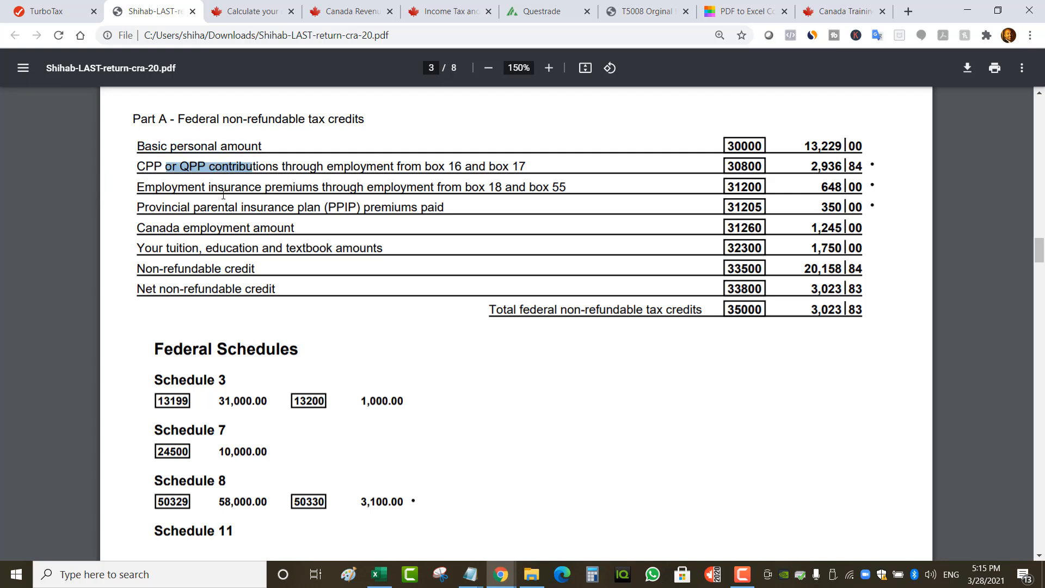
left_click_drag(149, 191, 261, 188)
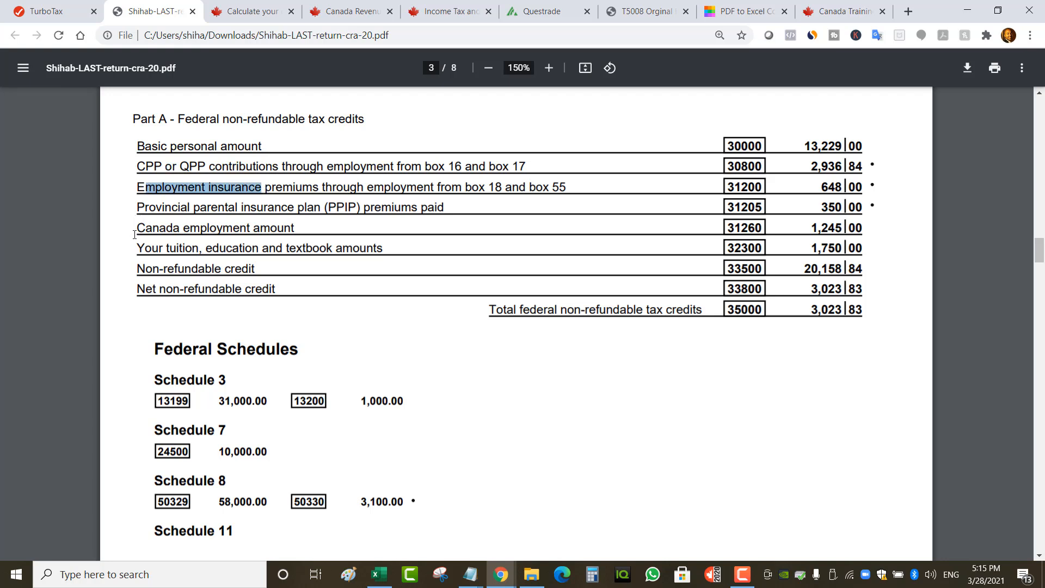
left_click_drag(134, 233, 310, 234)
left_click_drag(135, 249, 343, 250)
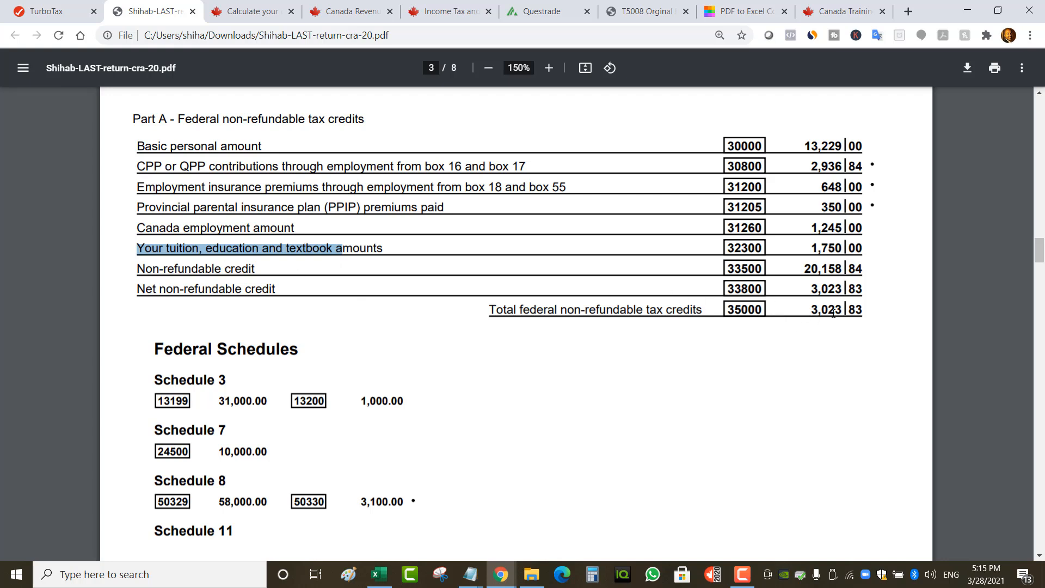
left_click_drag(810, 310, 849, 309)
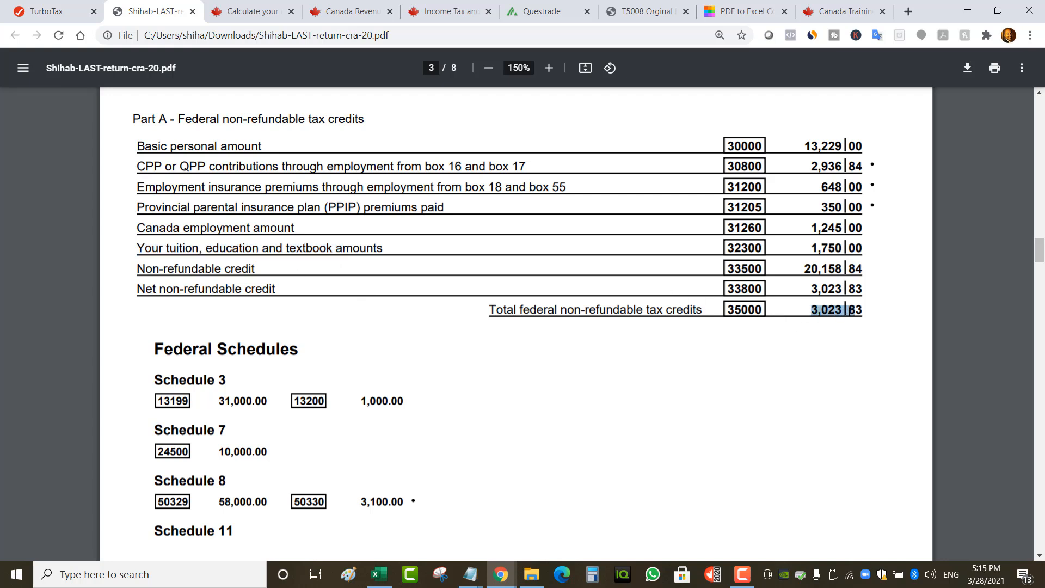
left_click(817, 314)
- Trace the taxable income and total federal non-refundable tax credits through to the total payable on line 43500
scroll(819, 315, "up", 4)
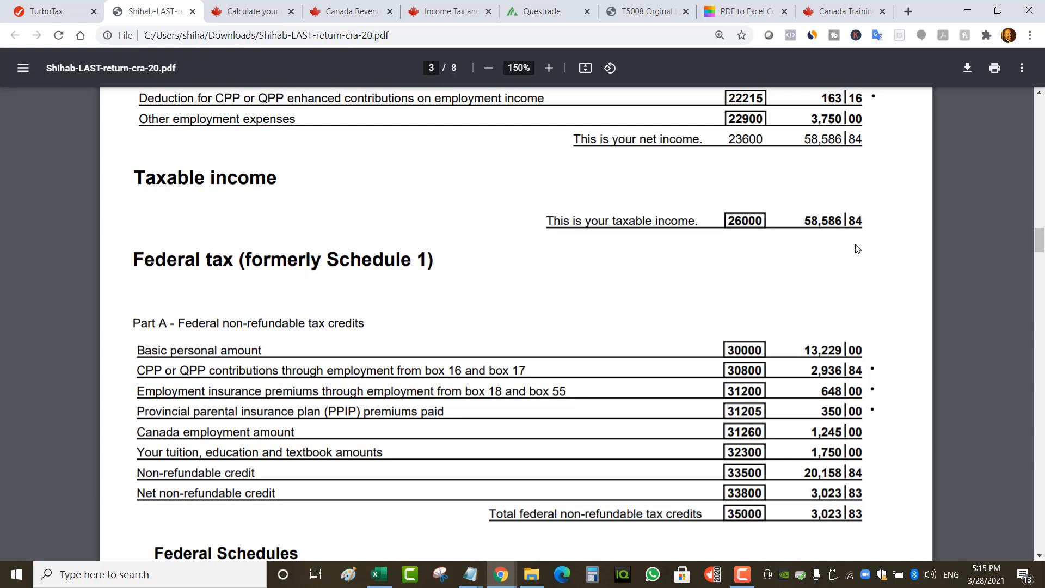
scroll(854, 247, "down", 3)
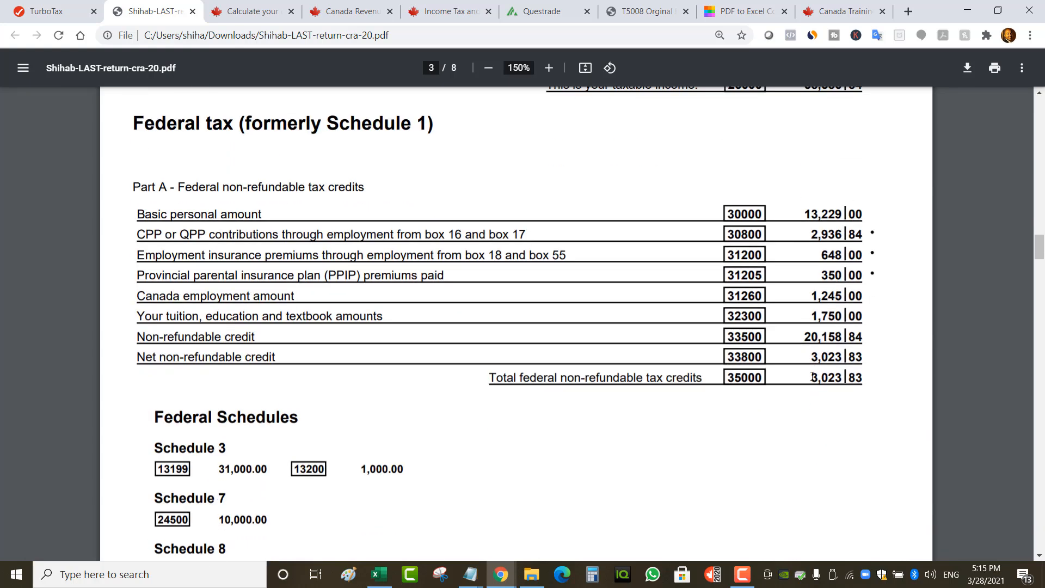
left_click_drag(812, 377, 856, 376)
scroll(854, 375, "down", 15)
scroll(847, 383, "down", 10)
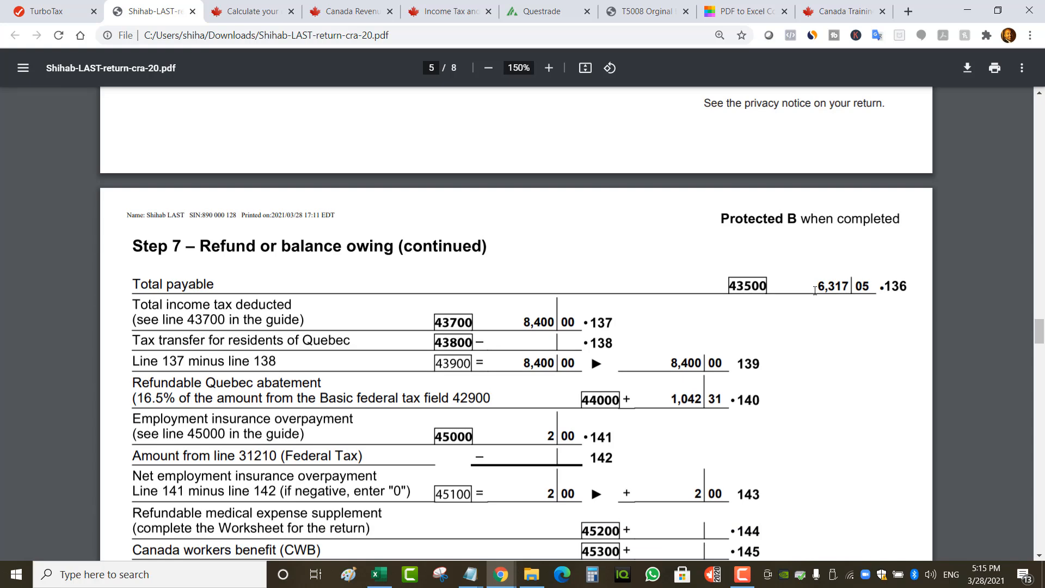
left_click_drag(814, 291, 871, 287)
- Compare the total payable on line 43500 with the total income tax deducted on line 43700 in Step 7
scroll(832, 316, "up", 3)
scroll(815, 341, "down", 1)
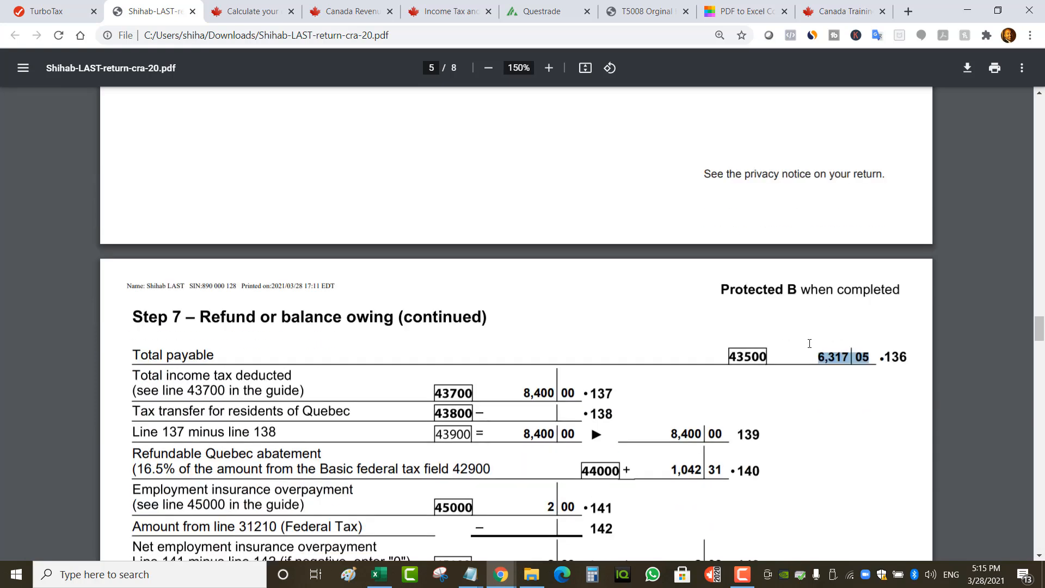
scroll(655, 311, "down", 3)
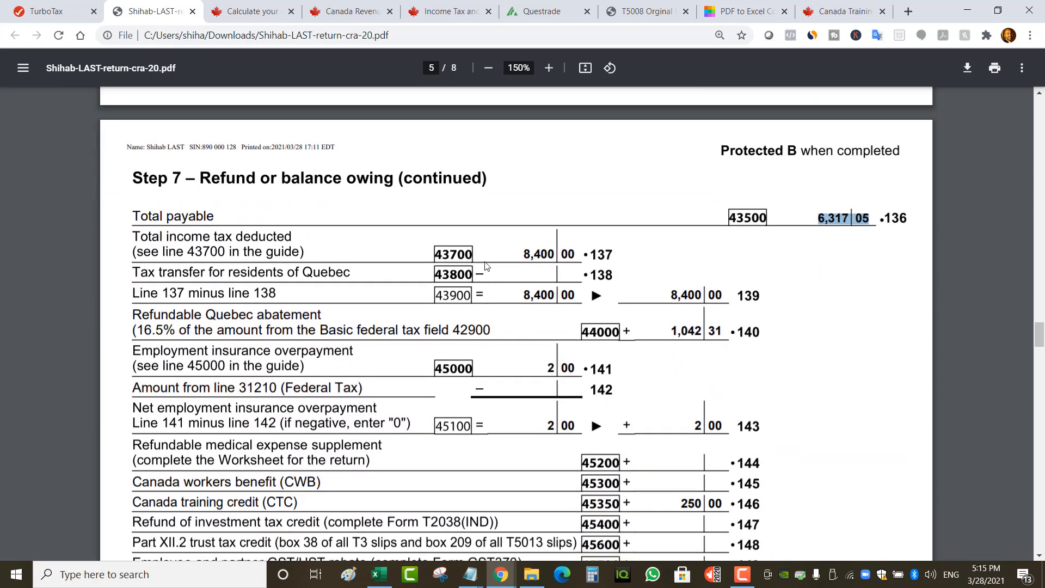
left_click(822, 220)
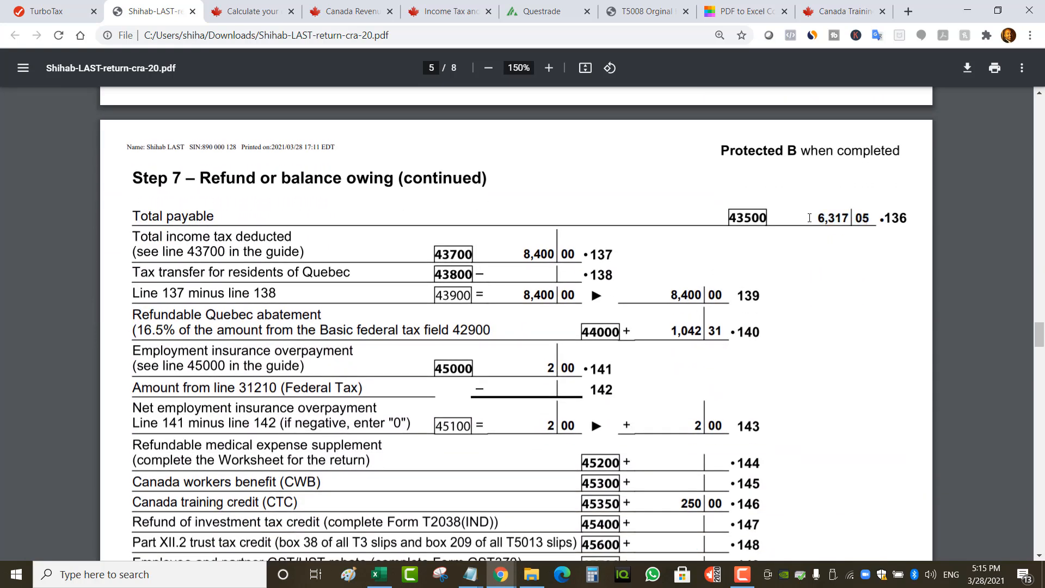
left_click_drag(807, 219, 873, 219)
left_click_drag(521, 253, 576, 257)
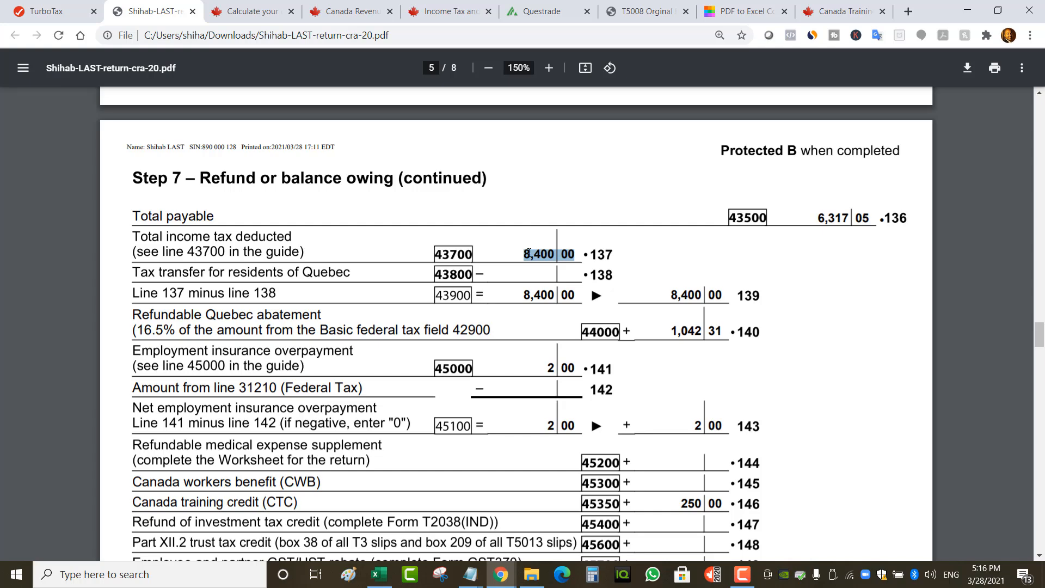
scroll(697, 290, "down", 1)
left_click(523, 189)
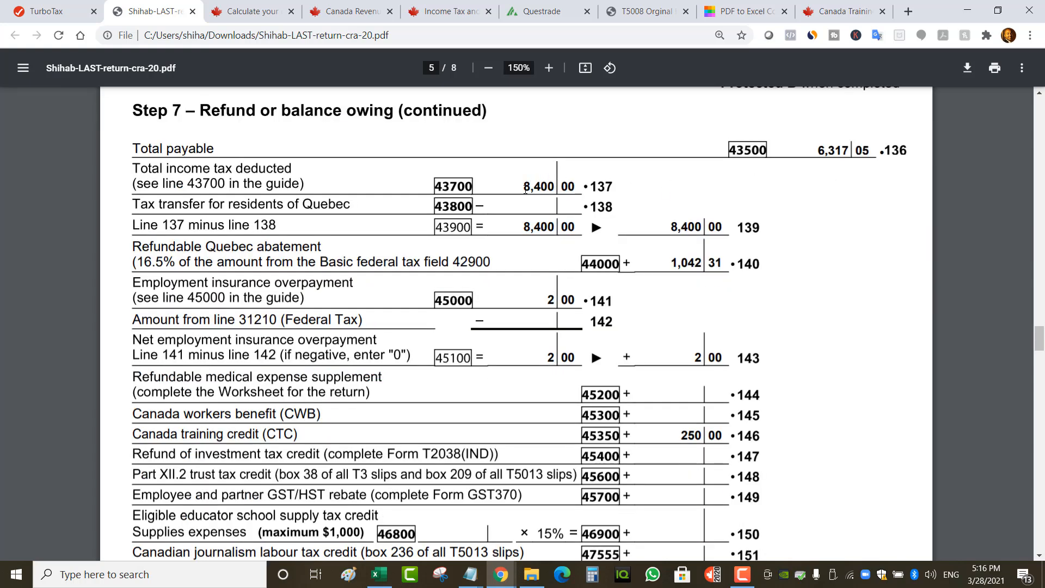
left_click_drag(523, 188, 566, 187)
left_click_drag(818, 152, 859, 152)
left_click_drag(524, 186, 561, 187)
- Examine the refundable Quebec abatement, net employment insurance overpayment and Canada training credit amounts in Step 7
left_click_drag(671, 263, 727, 260)
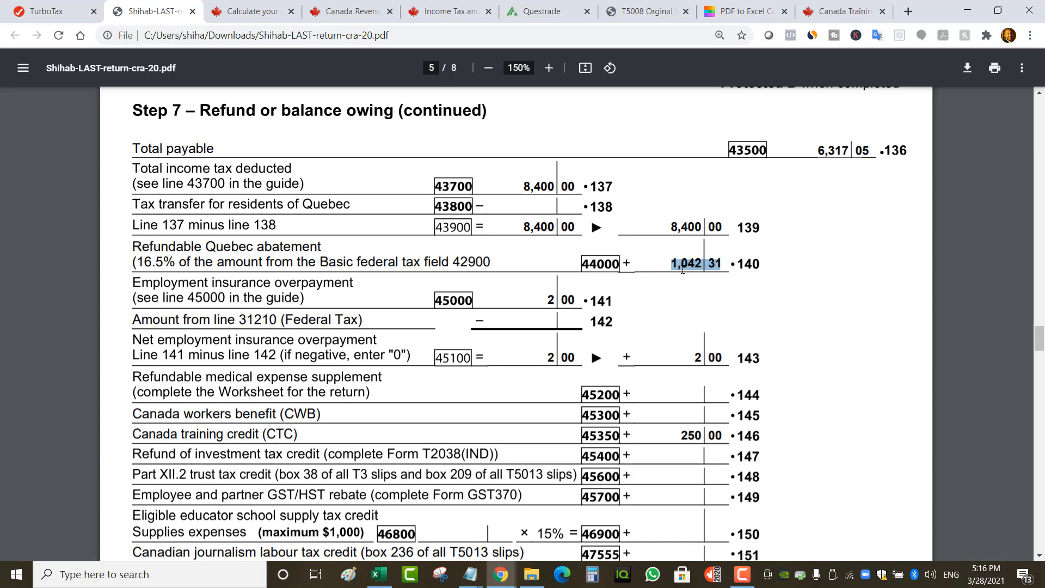
scroll(309, 215, "down", 2)
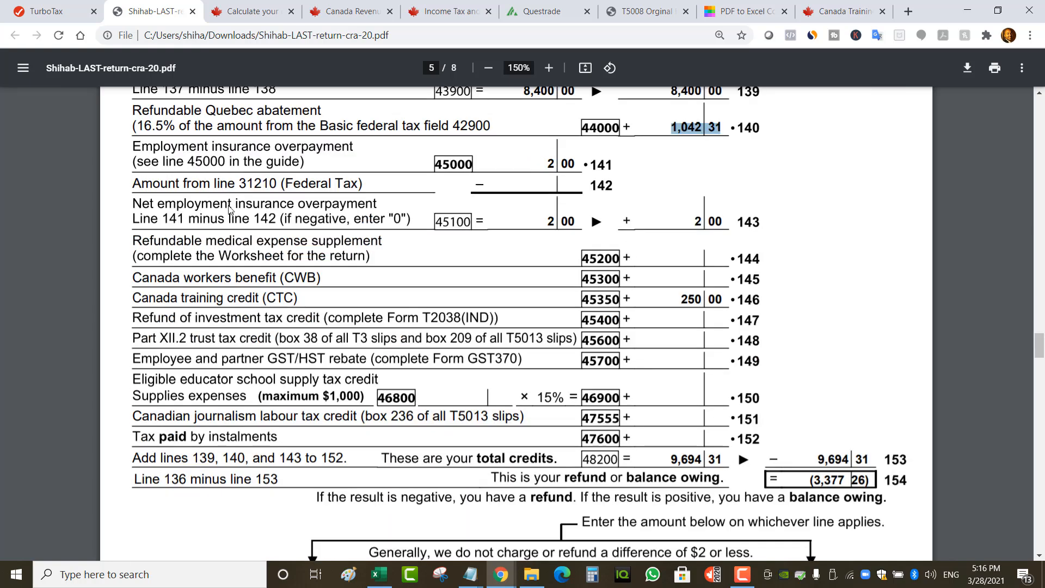
double_click(697, 221)
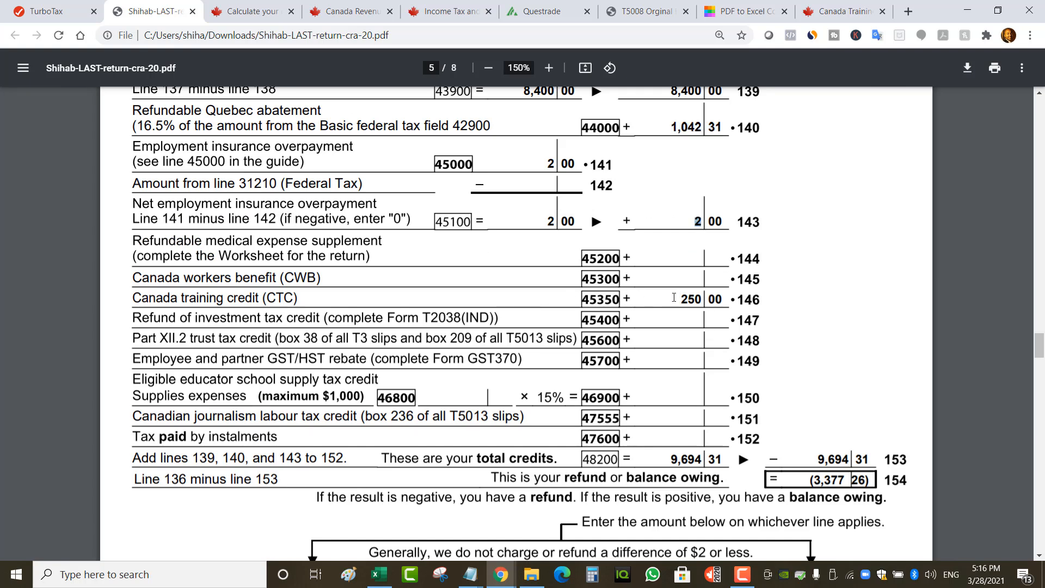
left_click_drag(677, 298, 734, 297)
left_click_drag(300, 297, 139, 300)
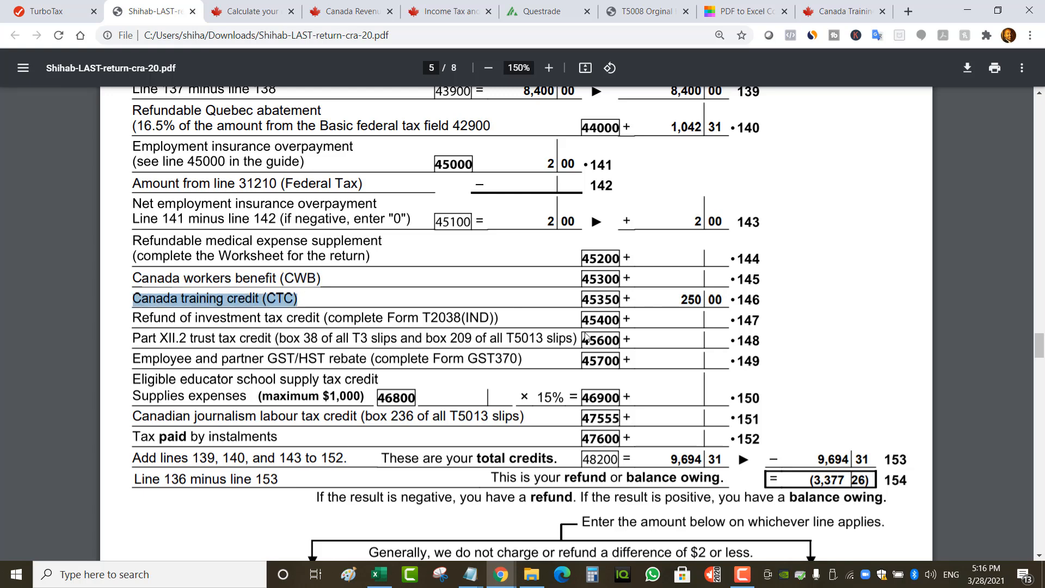
- Trace the total credits on line 48200 back to the abatement, insurance overpayment and training credit amounts that feed it
scroll(664, 446, "down", 1)
scroll(664, 447, "up", 1)
left_click_drag(672, 461, 720, 460)
scroll(686, 413, "up", 2)
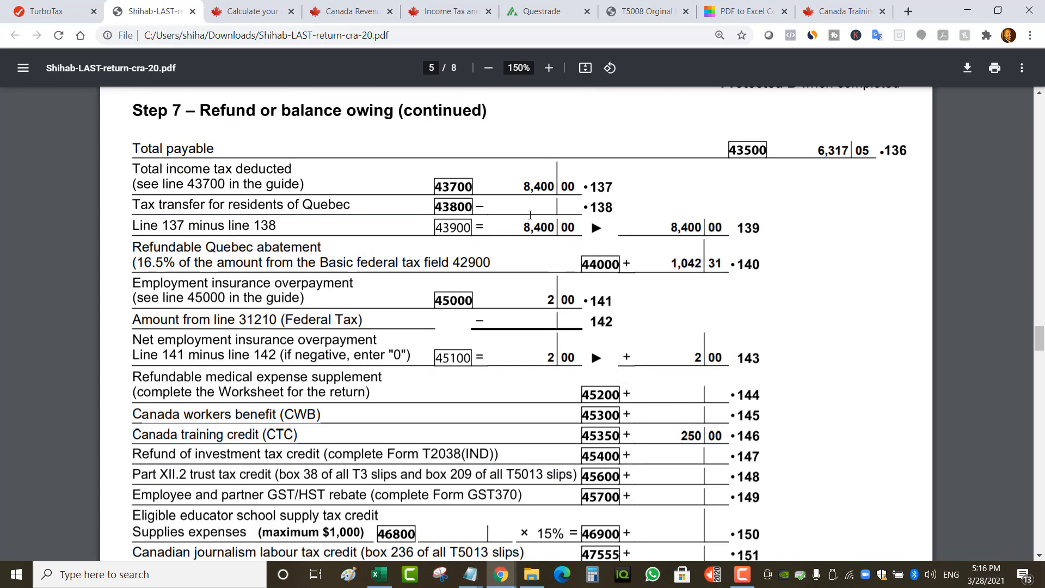
left_click_drag(672, 265, 702, 266)
left_click_drag(694, 358, 715, 360)
left_click_drag(680, 435, 702, 436)
scroll(683, 462, "down", 2)
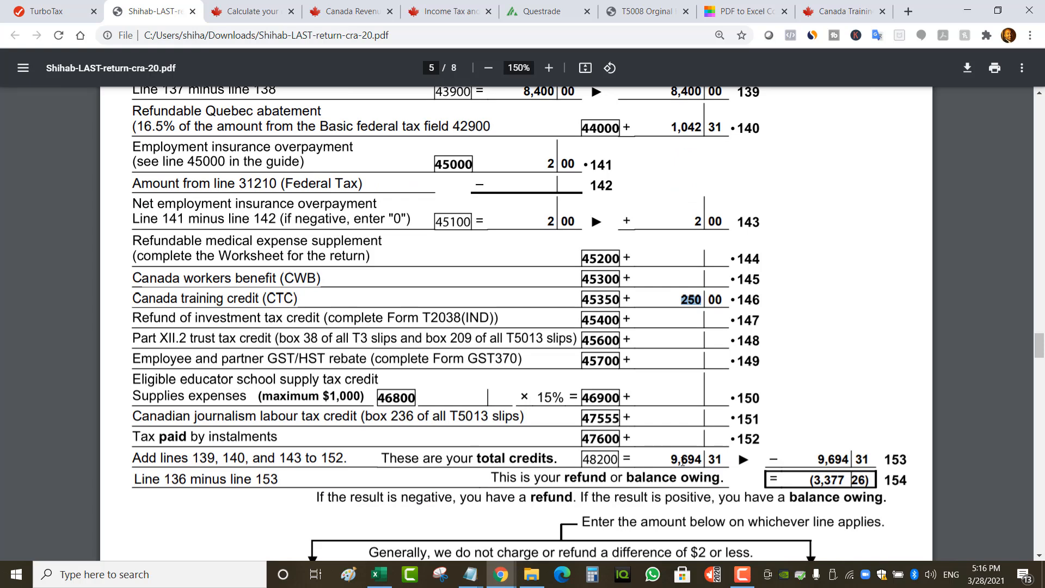
- Compare the total payable on line 43500 with the total credits, and follow the difference through line 154 to the refund on line 48400
scroll(750, 429, "up", 2)
left_click(865, 151)
double_click(865, 151)
scroll(866, 284, "down", 2)
double_click(845, 462)
double_click(855, 463)
left_click_drag(806, 484, 859, 480)
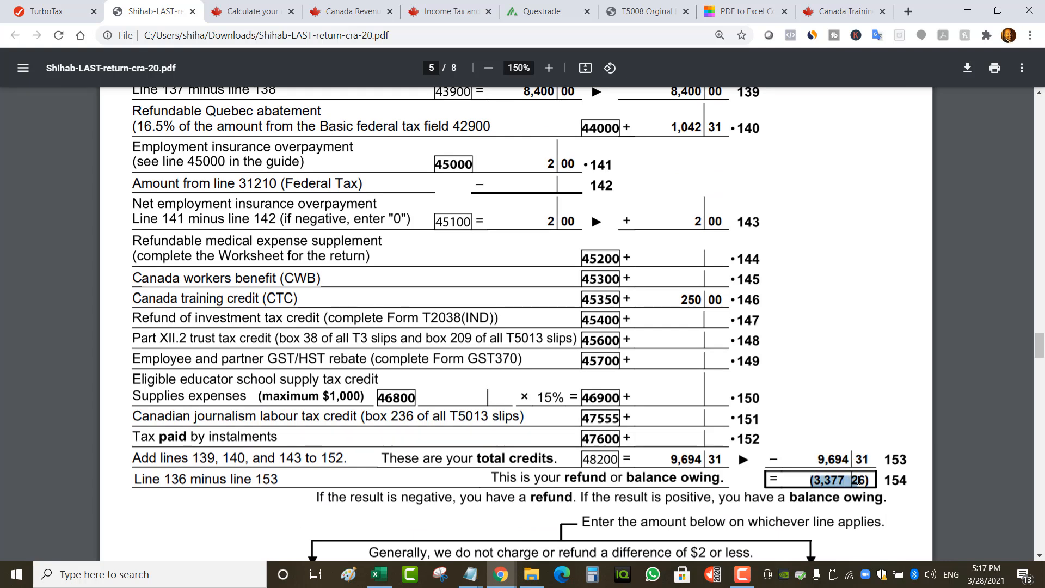
left_click(560, 478)
scroll(855, 471, "down", 2)
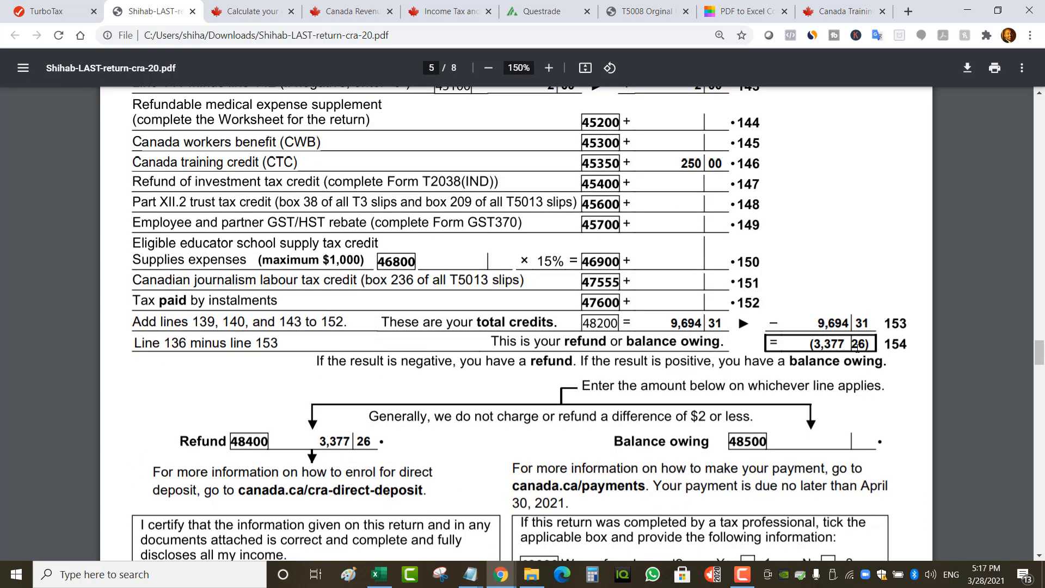
- Look through the home office expense lists of form T777S on page 6 of the return
scroll(857, 347, "down", 15)
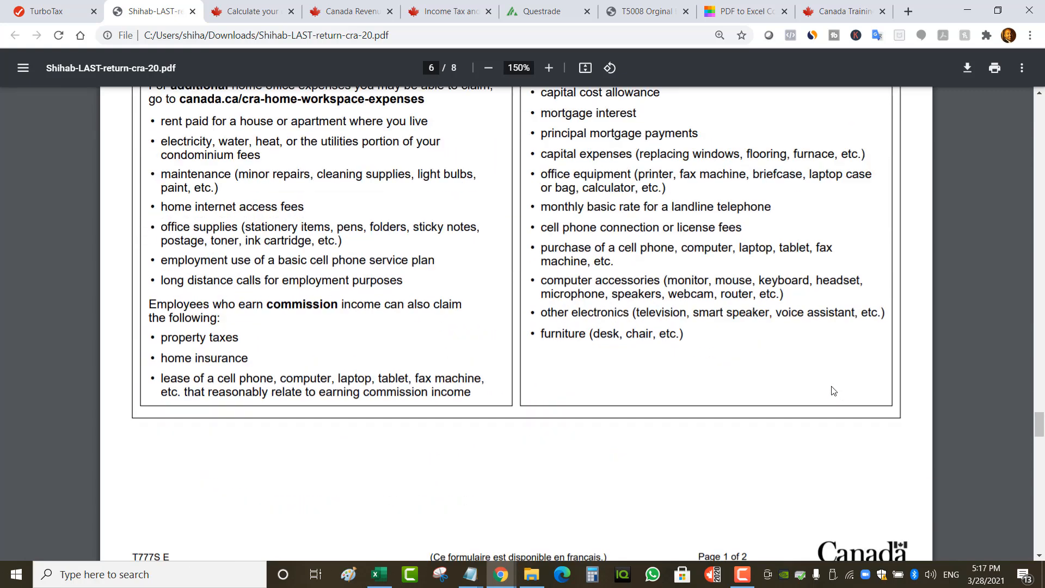